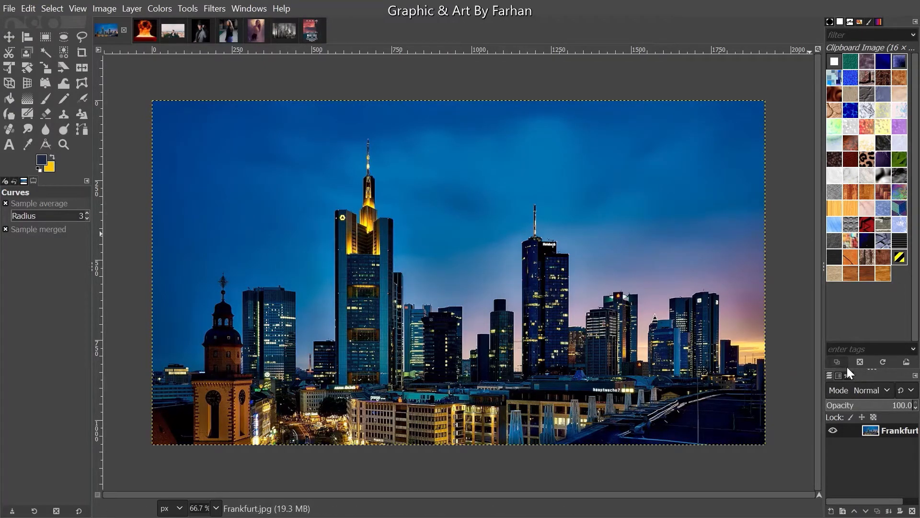
- Show and hide the saved outline path on the Nuclear Explosion photo, then switch to the bow-tie portrait
{"action": "left_click", "coordinate": [139, 28]}
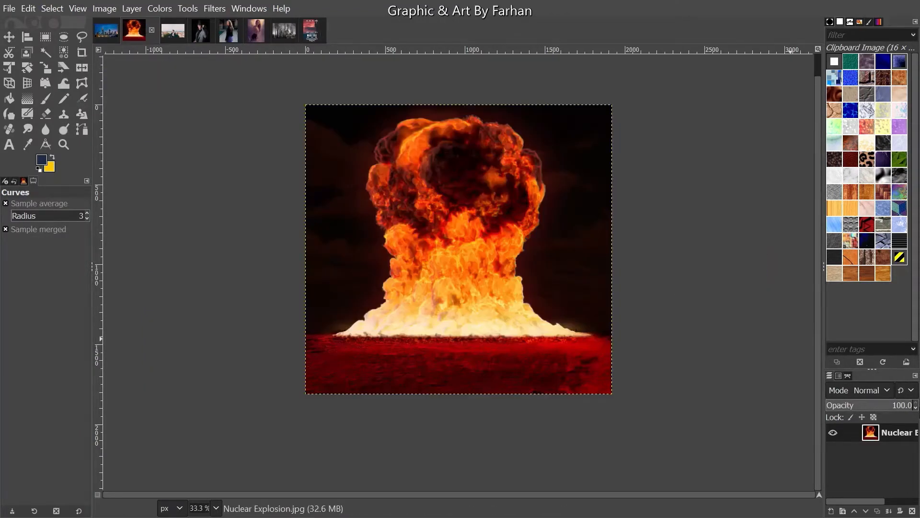
{"action": "left_click", "coordinate": [848, 377]}
{"action": "left_click", "coordinate": [832, 401]}
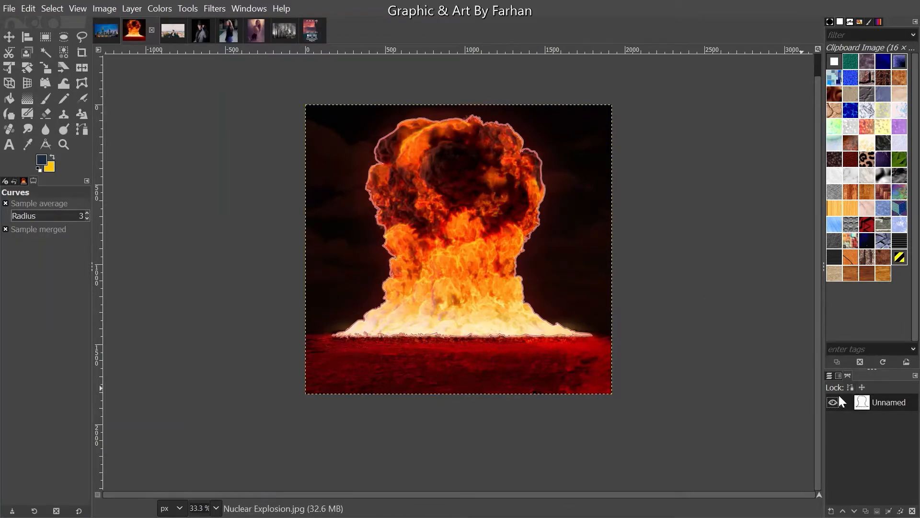
{"action": "left_click", "coordinate": [833, 403]}
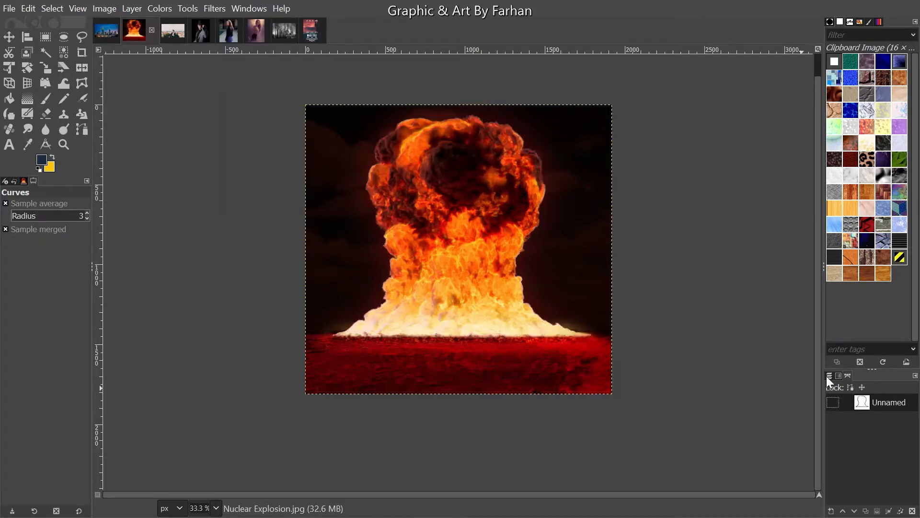
{"action": "left_click", "coordinate": [180, 29]}
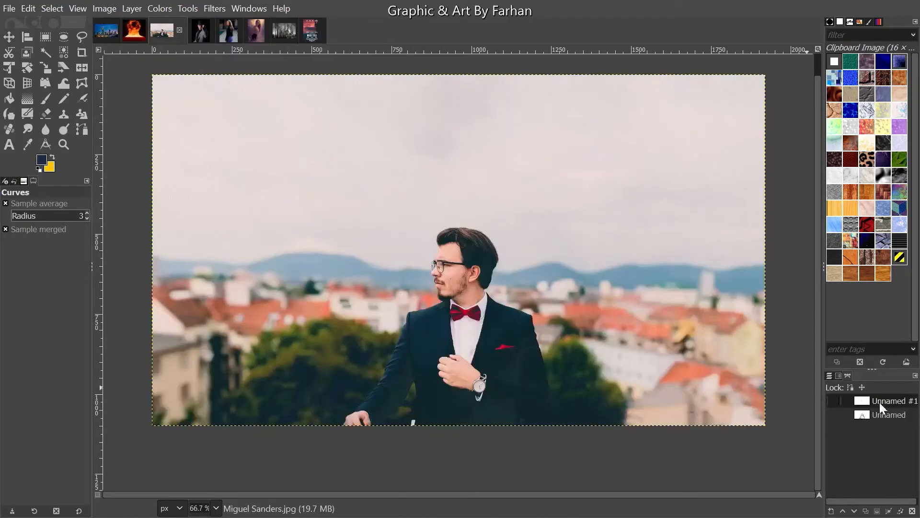
- Show the man's outline path, zoom in on his head and glasses, then hide it
{"action": "left_click", "coordinate": [833, 415]}
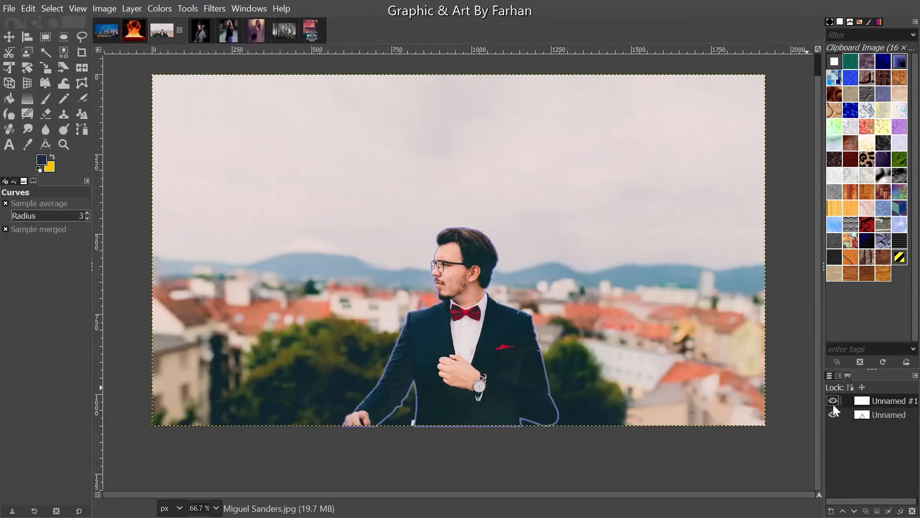
{"action": "scroll", "coordinate": [539, 262], "scroll_direction": "up", "scroll_amount": 3}
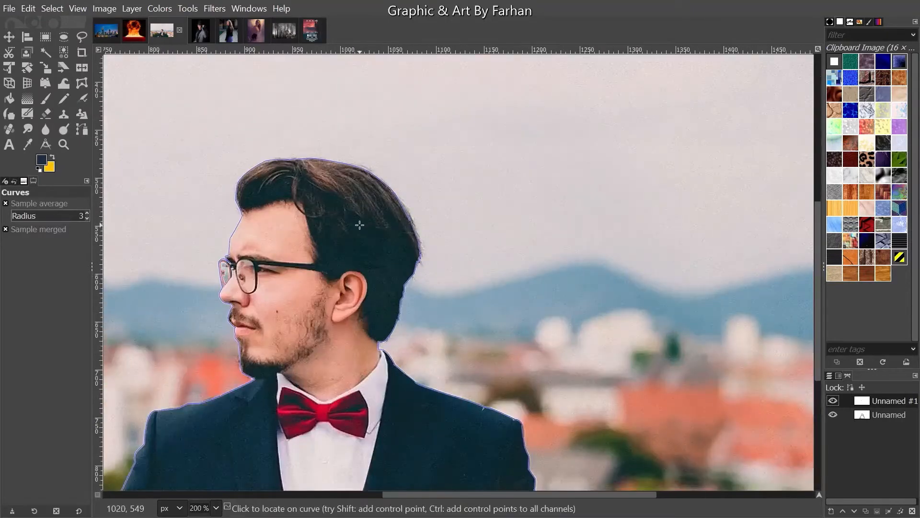
{"action": "left_click_drag", "start_coordinate": [227, 275], "coordinate": [417, 254]}
{"action": "scroll", "coordinate": [400, 254], "scroll_direction": "up", "scroll_amount": 6}
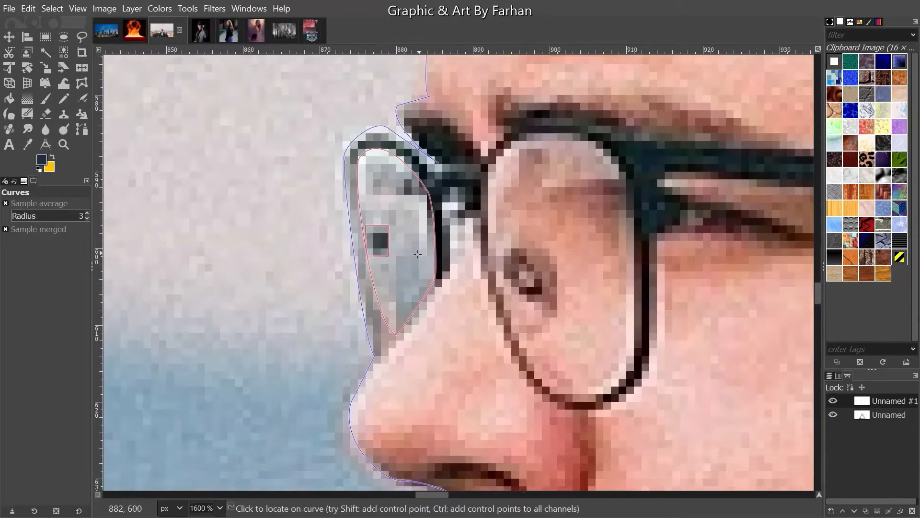
{"action": "left_click", "coordinate": [836, 414]}
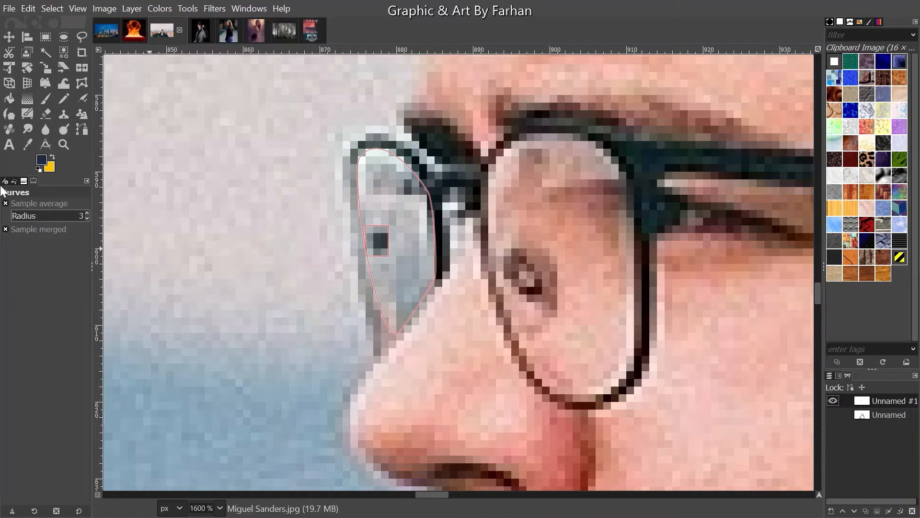
- Inspect the glasses path's anchor points with the Paths tool and hide path Unnamed #1
{"action": "left_click", "coordinate": [81, 130]}
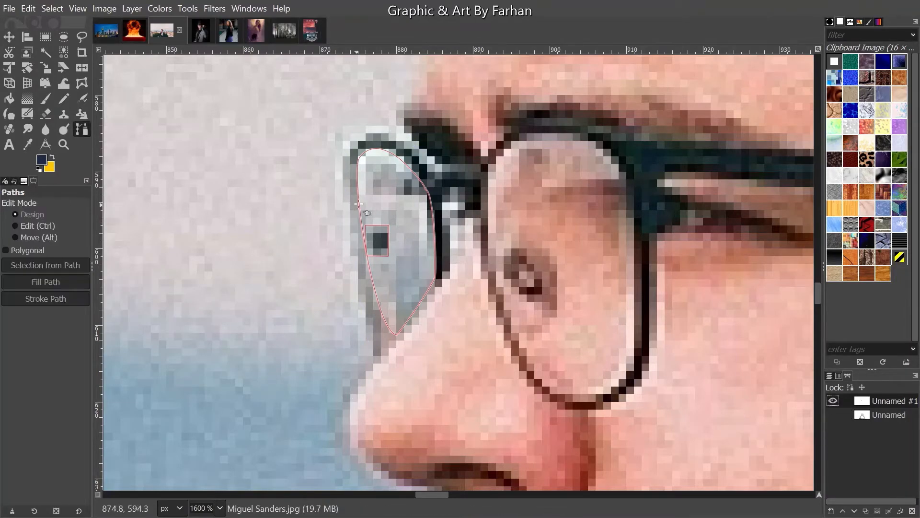
{"action": "left_click", "coordinate": [413, 174]}
{"action": "left_click", "coordinate": [833, 401]}
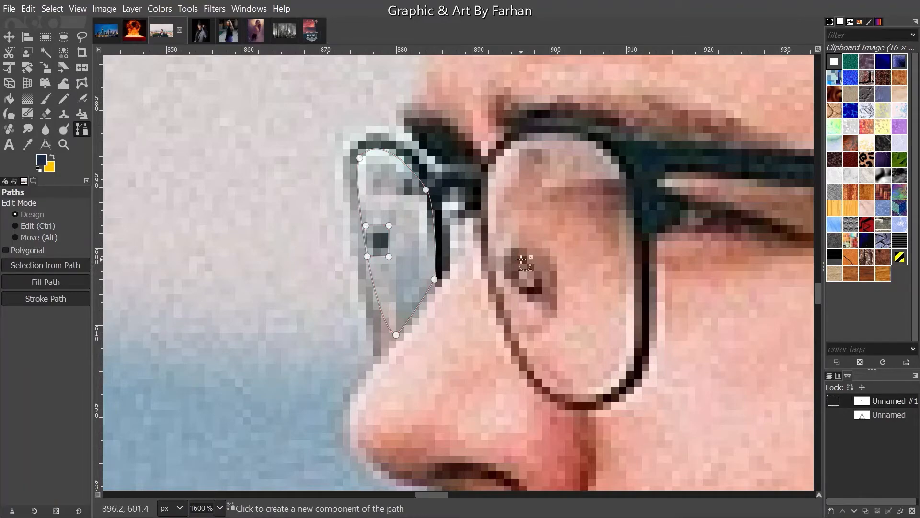
{"action": "scroll", "coordinate": [525, 262], "scroll_direction": "down", "scroll_amount": 8, "text": "ctrl"}
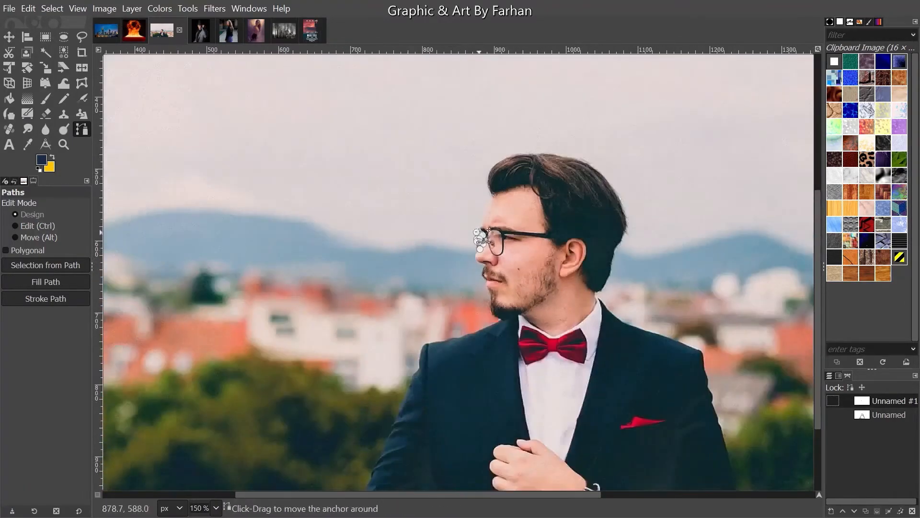
{"action": "scroll", "coordinate": [481, 235], "scroll_direction": "up", "scroll_amount": 4, "text": "ctrl"}
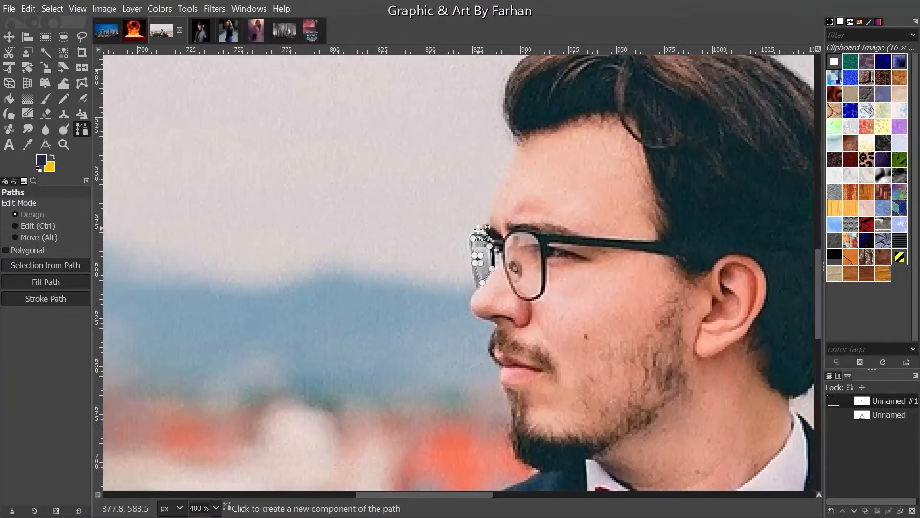
{"action": "scroll", "coordinate": [255, 207], "scroll_direction": "down", "scroll_amount": 5, "text": "ctrl"}
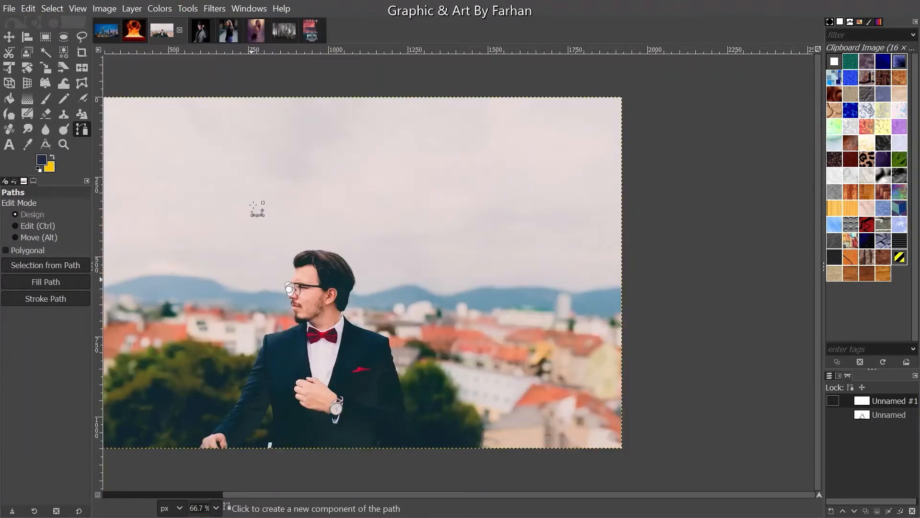
{"action": "left_click_drag", "start_coordinate": [439, 494], "coordinate": [145, 500]}
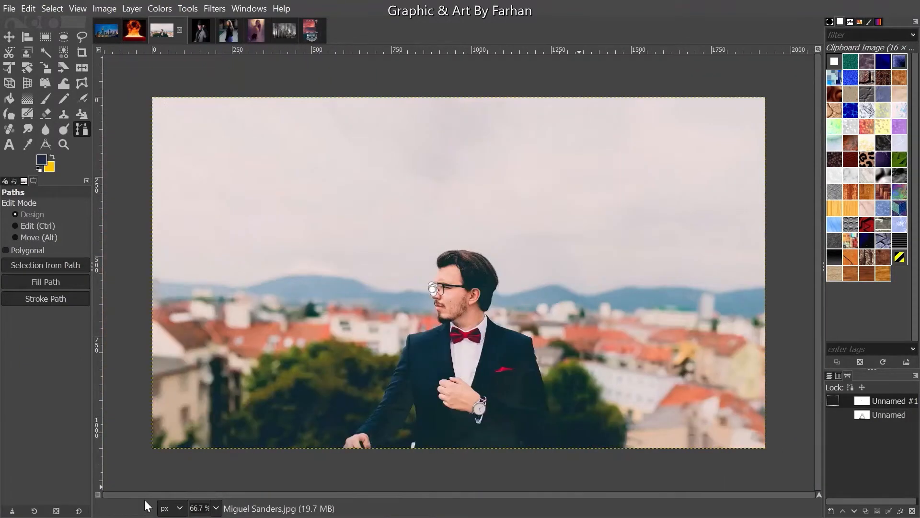
- Show the man's outline path again and move on to the photo of the man in the hat
{"action": "left_click", "coordinate": [833, 415]}
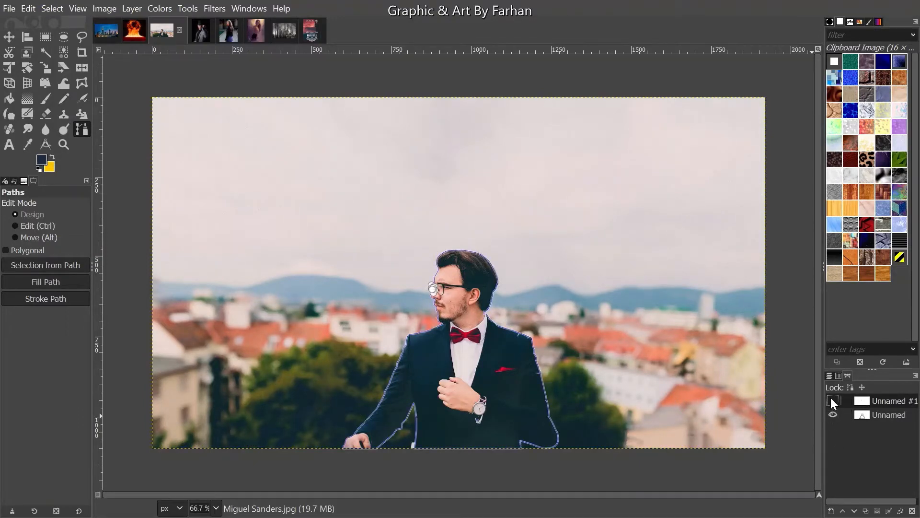
{"action": "left_click", "coordinate": [10, 37]}
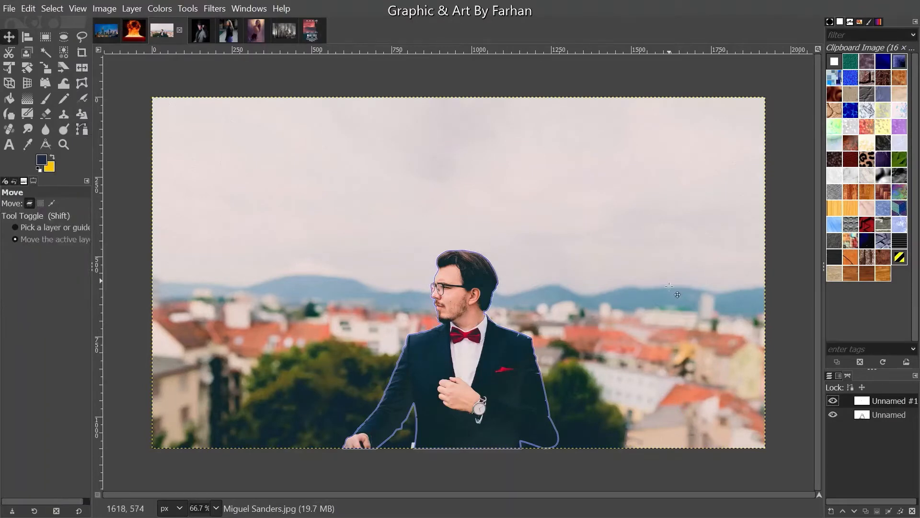
{"action": "left_click", "coordinate": [208, 20]}
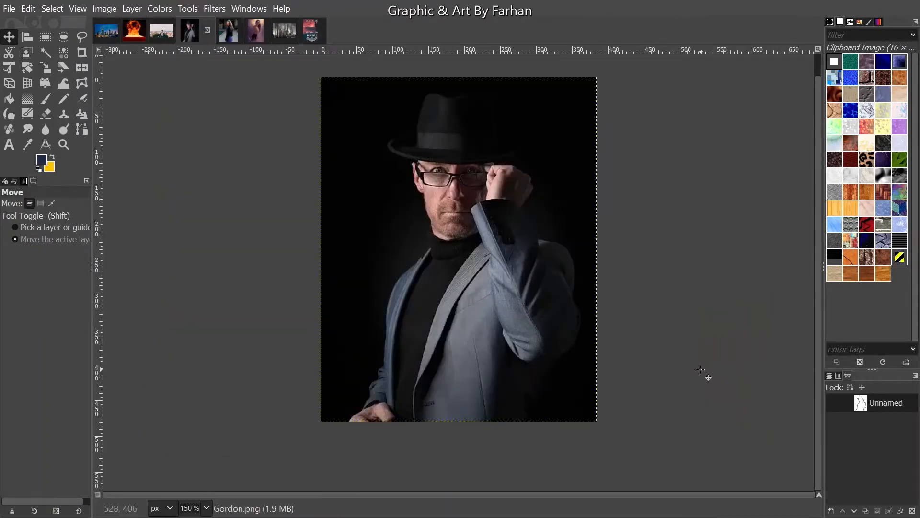
- Show the Unnamed outline path on Gordon.png, return to Layers, and zoom to inspect the outline
{"action": "left_click", "coordinate": [832, 402]}
{"action": "left_click", "coordinate": [829, 375]}
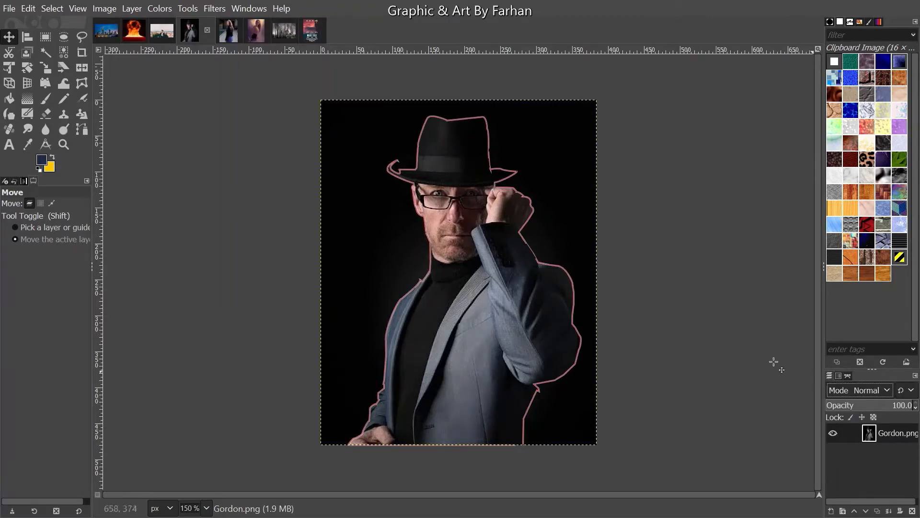
{"action": "scroll", "coordinate": [501, 192], "scroll_direction": "up", "scroll_amount": 4}
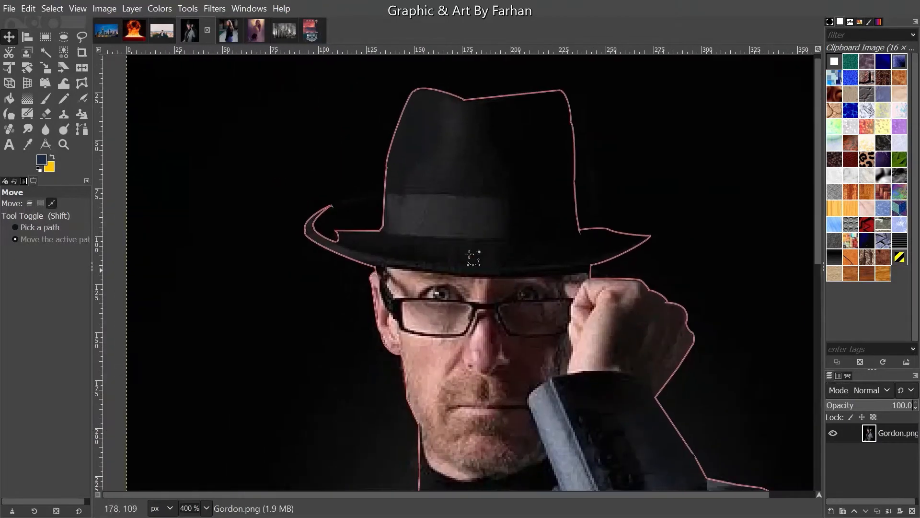
{"action": "scroll", "coordinate": [360, 250], "scroll_direction": "up", "scroll_amount": 4}
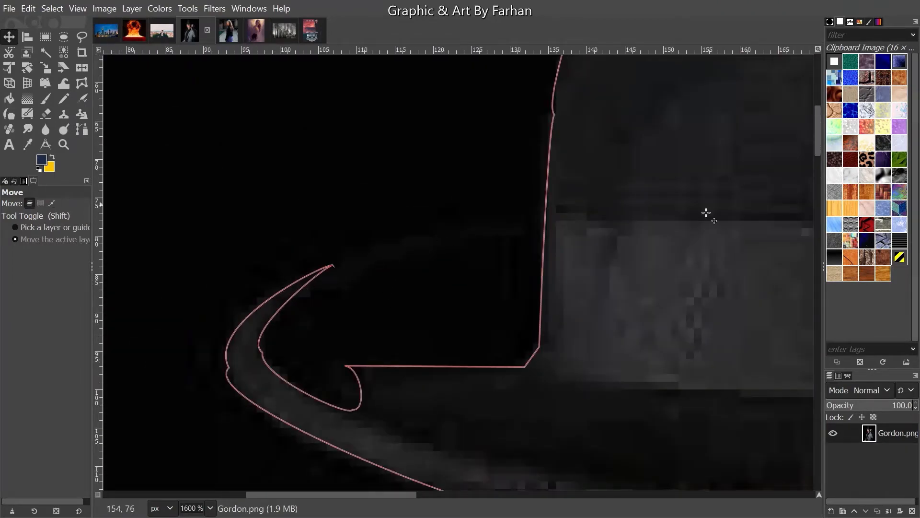
{"action": "key", "text": "ctrl"}
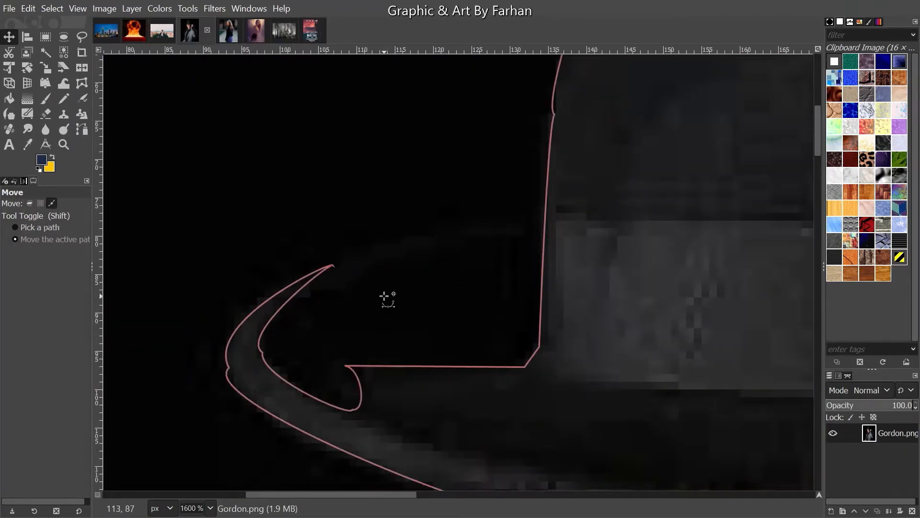
{"action": "scroll", "coordinate": [385, 296], "scroll_direction": "down", "scroll_amount": 5}
{"action": "scroll", "coordinate": [327, 288], "scroll_direction": "down", "scroll_amount": 3}
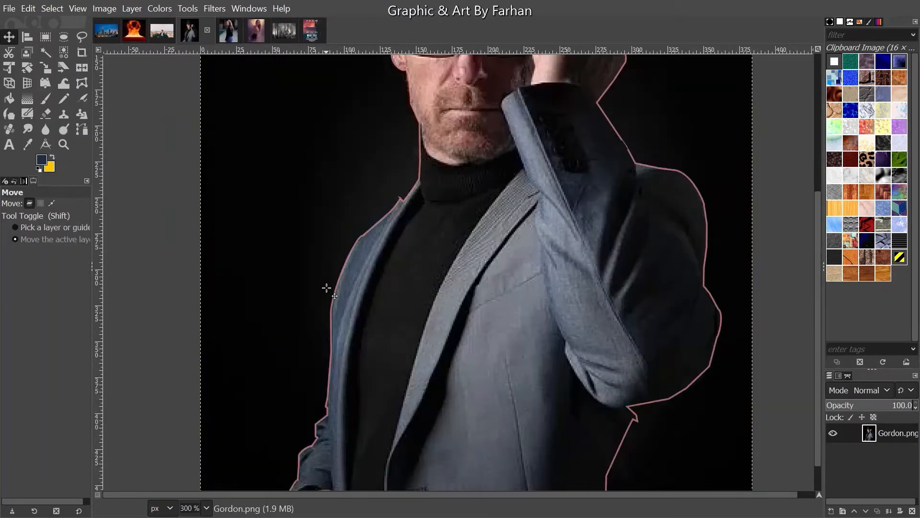
{"action": "scroll", "coordinate": [327, 287], "scroll_direction": "down", "scroll_amount": 1}
{"action": "scroll", "coordinate": [663, 424], "scroll_direction": "down", "scroll_amount": 2}
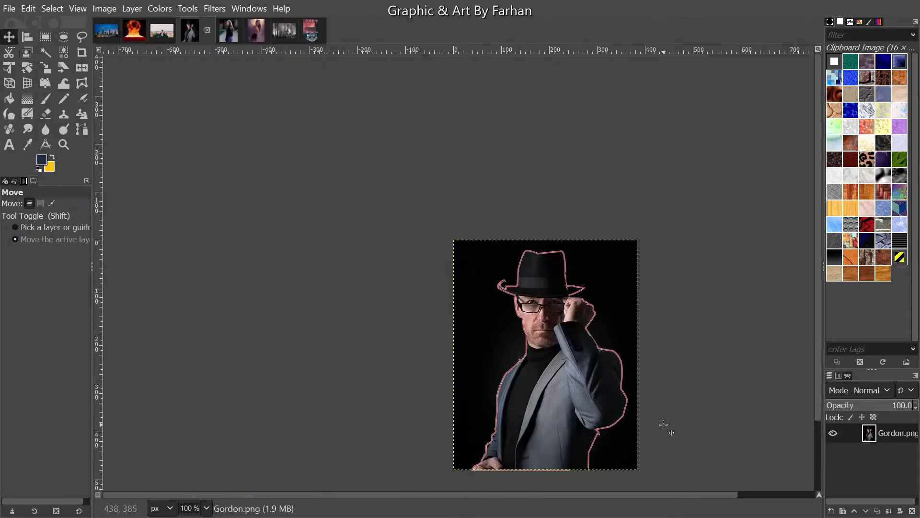
{"action": "scroll", "coordinate": [663, 424], "scroll_direction": "down", "scroll_amount": 2}
{"action": "left_click_drag", "start_coordinate": [709, 493], "coordinate": [918, 495]}
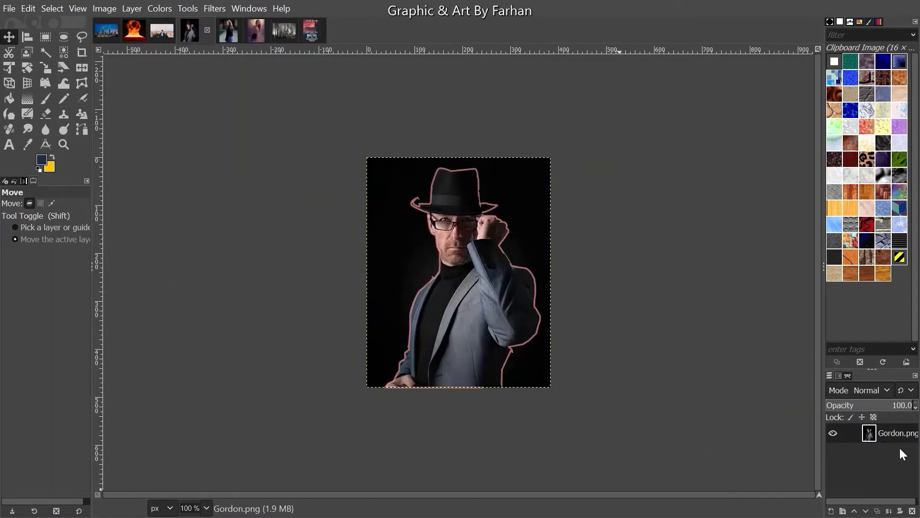
- Convert the Unnamed path around the man into a selection and hide the path
{"action": "right_click", "coordinate": [880, 433]}
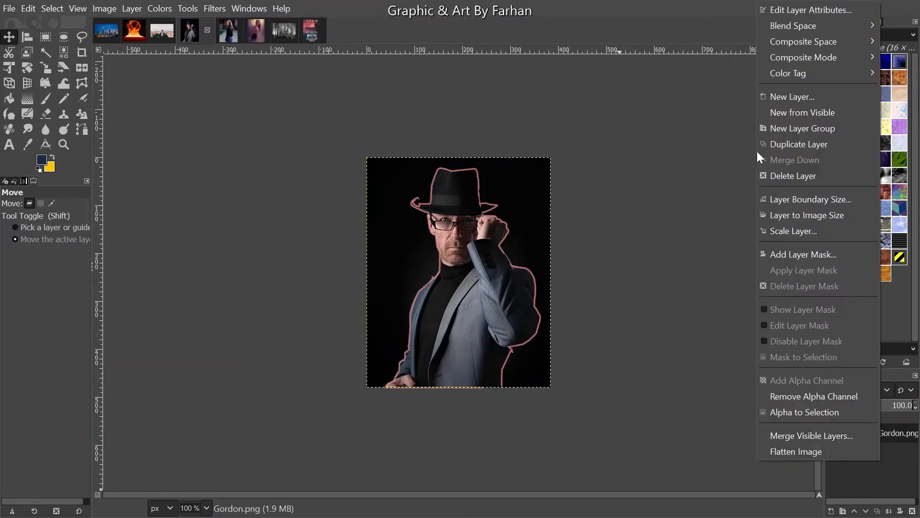
{"action": "left_click", "coordinate": [904, 444]}
{"action": "left_click", "coordinate": [847, 376]}
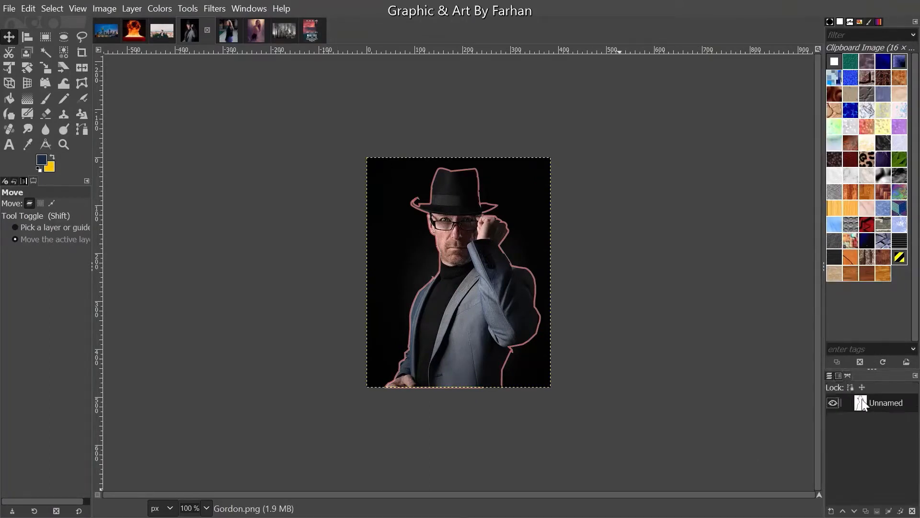
{"action": "right_click", "coordinate": [861, 404]}
{"action": "left_click", "coordinate": [821, 214]}
{"action": "left_click", "coordinate": [833, 404]}
{"action": "left_click", "coordinate": [830, 377]}
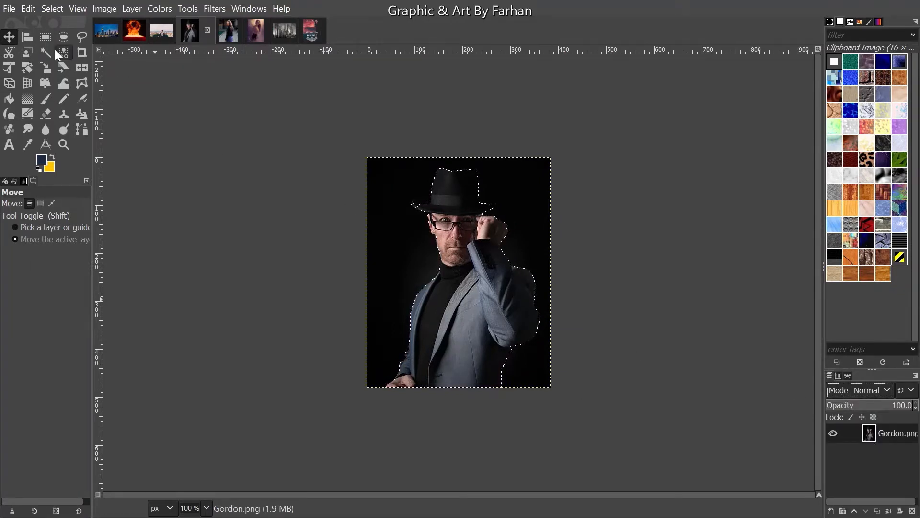
- Add the left edge of the hat brim to the selection with Free Select in Add mode
{"action": "left_click", "coordinate": [78, 39]}
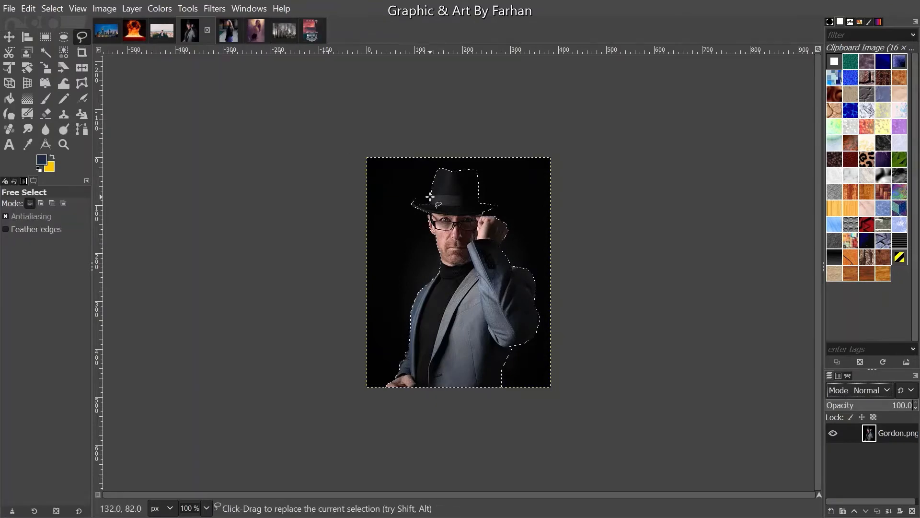
{"action": "scroll", "coordinate": [432, 235], "scroll_direction": "up", "scroll_amount": 6}
{"action": "left_click_drag", "start_coordinate": [432, 236], "coordinate": [247, 342]}
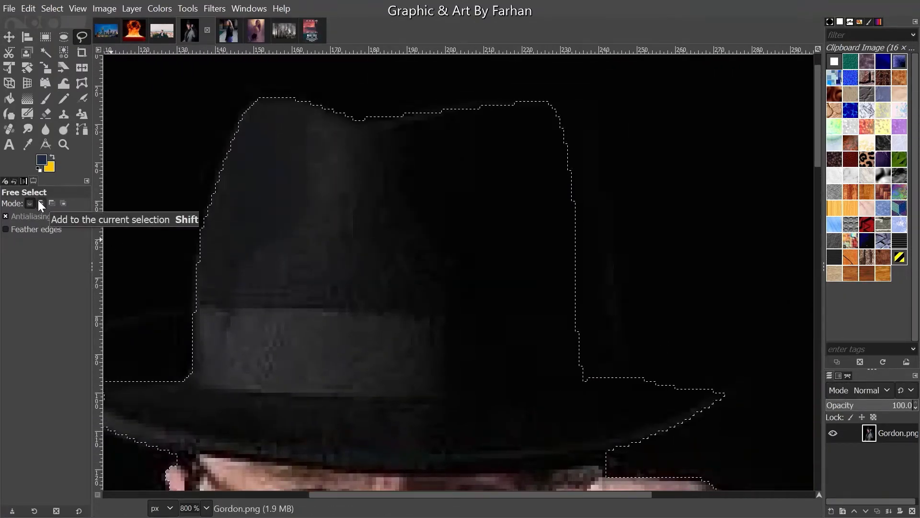
{"action": "left_click", "coordinate": [41, 203]}
{"action": "scroll", "coordinate": [318, 298], "scroll_direction": "left", "scroll_amount": 1}
{"action": "left_click_drag", "start_coordinate": [318, 299], "coordinate": [593, 246]}
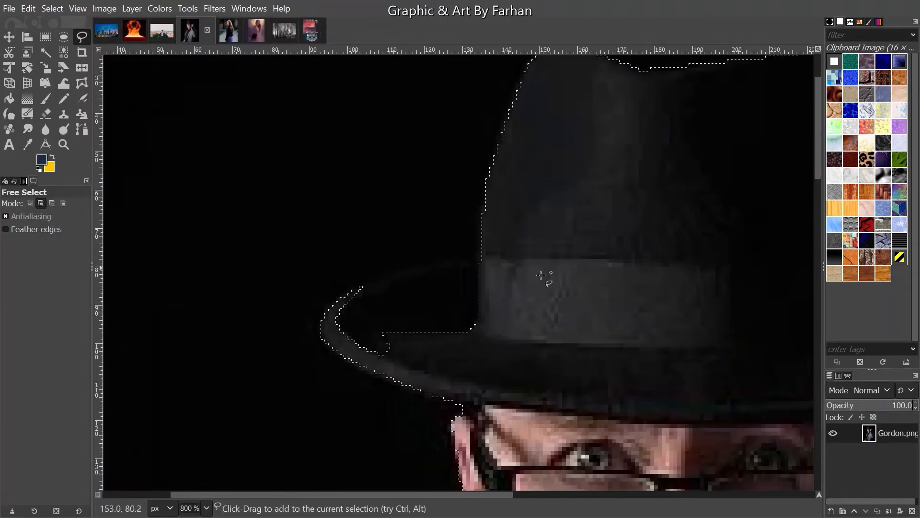
{"action": "scroll", "coordinate": [478, 277], "scroll_direction": "up", "scroll_amount": 1}
{"action": "left_click", "coordinate": [313, 287]}
{"action": "mouse_move", "coordinate": [319, 282]}
{"action": "left_mouse_down"}
{"action": "mouse_move", "coordinate": [381, 258]}
{"action": "mouse_move", "coordinate": [487, 253]}
{"action": "mouse_move", "coordinate": [514, 295]}
{"action": "mouse_move", "coordinate": [520, 356]}
{"action": "mouse_move", "coordinate": [486, 377]}
{"action": "mouse_move", "coordinate": [440, 390]}
{"action": "mouse_move", "coordinate": [335, 392]}
{"action": "left_mouse_up"}
{"action": "left_click", "coordinate": [270, 347]}
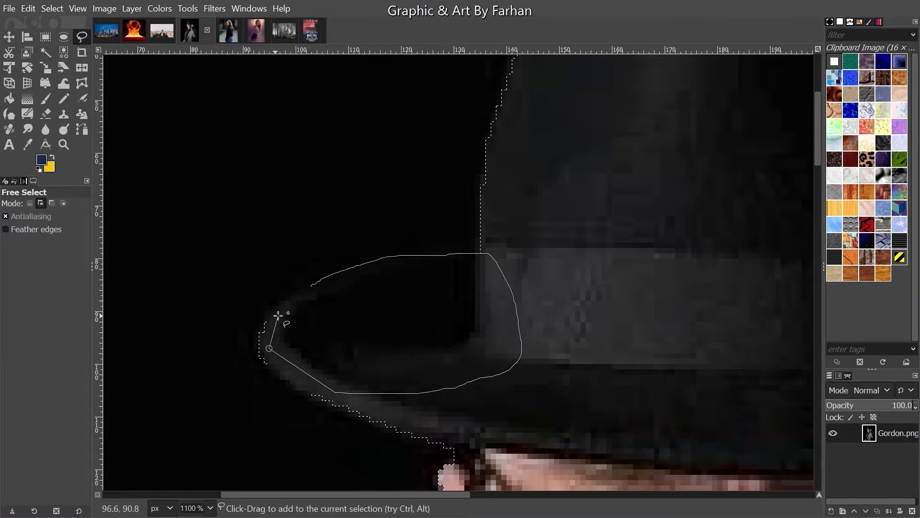
{"action": "left_click", "coordinate": [312, 286]}
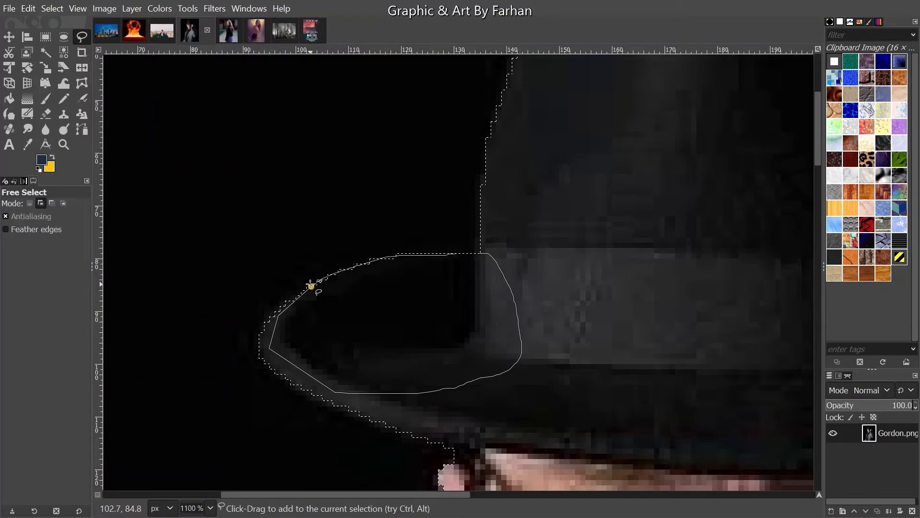
{"action": "key", "text": "Return"}
- Zoom back out and make the man's outline path visible again, with the selection gone
{"action": "scroll", "coordinate": [359, 353], "scroll_direction": "down", "scroll_amount": 5}
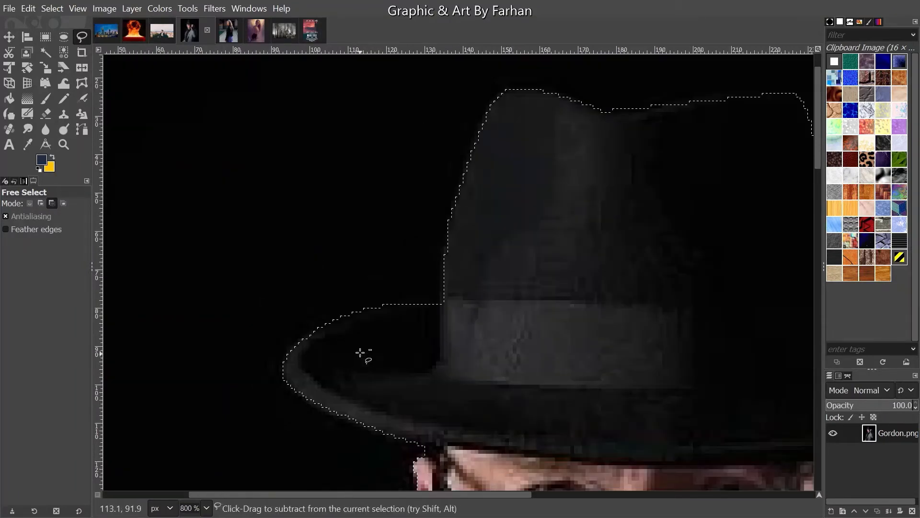
{"action": "scroll", "coordinate": [324, 319], "scroll_direction": "down", "scroll_amount": 2}
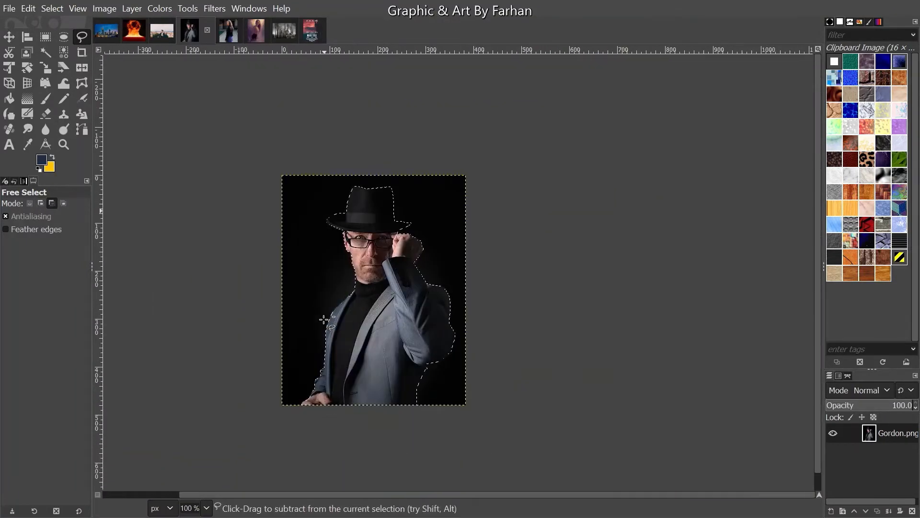
{"action": "key", "text": "shift"}
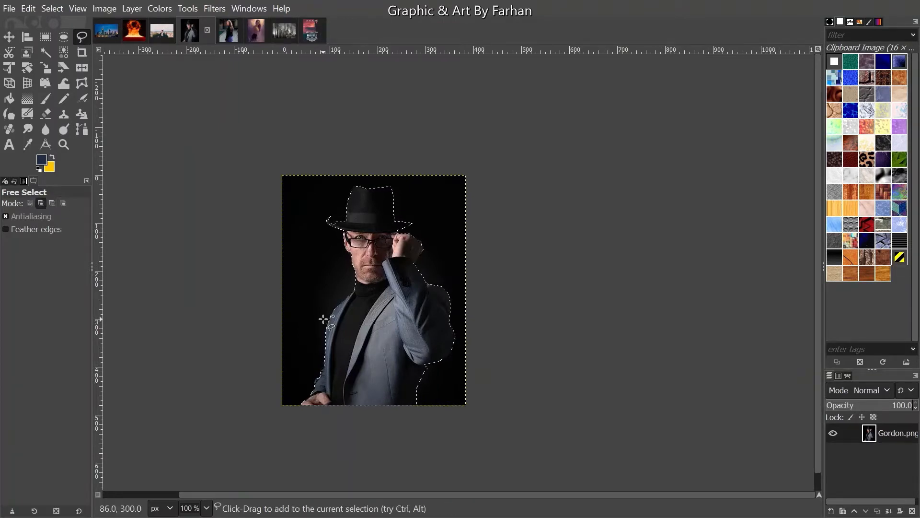
{"action": "key", "text": "ctrl+shift"}
{"action": "key", "text": "ctrl+shift"}
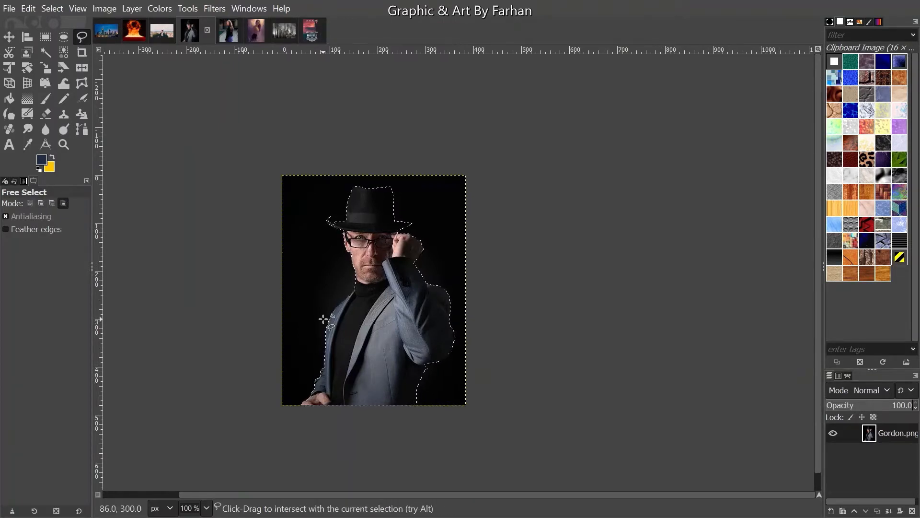
{"action": "scroll", "coordinate": [323, 319], "scroll_direction": "up", "scroll_amount": 1}
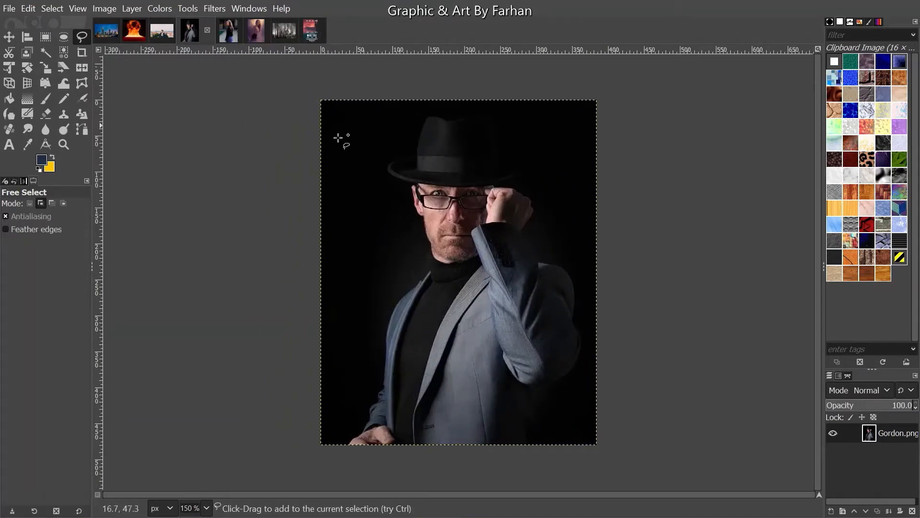
{"action": "left_click", "coordinate": [846, 375]}
{"action": "left_click", "coordinate": [833, 403]}
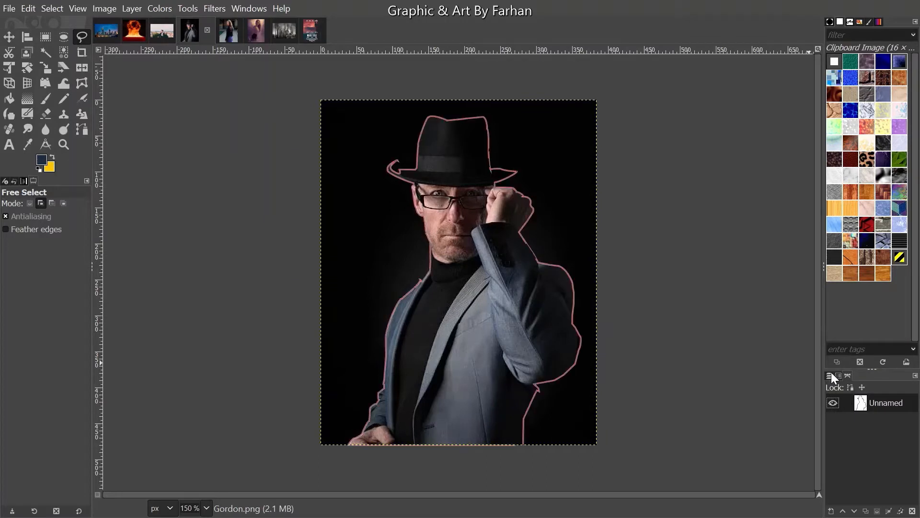
{"action": "left_click", "coordinate": [829, 376]}
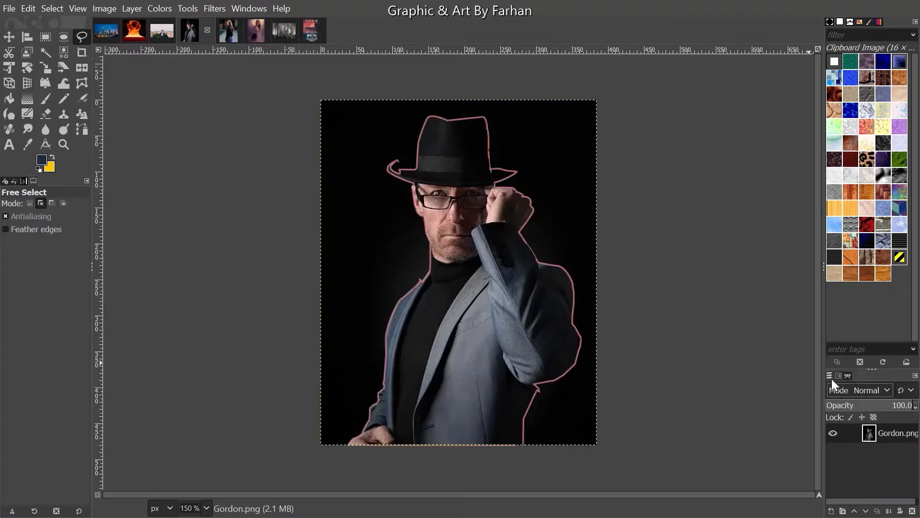
- Show the outline path around the woman in the jacket photo and recentre the whole image
{"action": "left_click", "coordinate": [225, 30]}
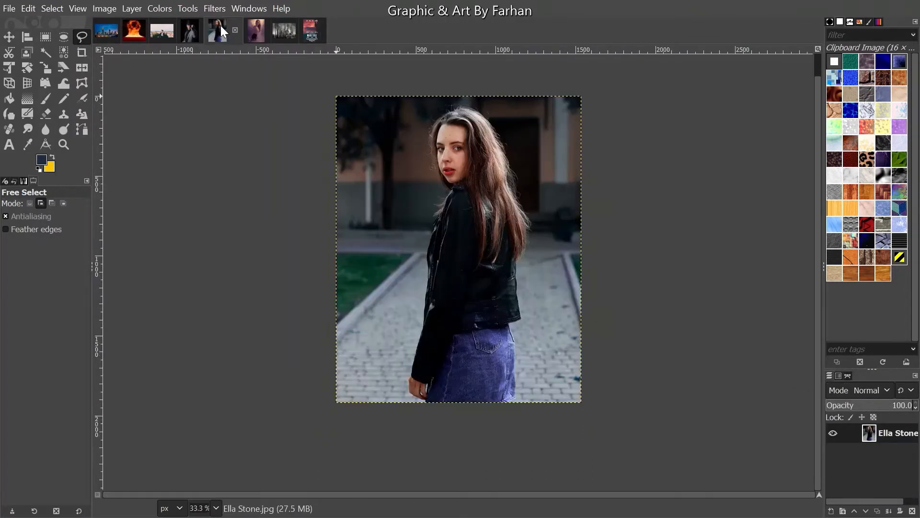
{"action": "left_click", "coordinate": [848, 377]}
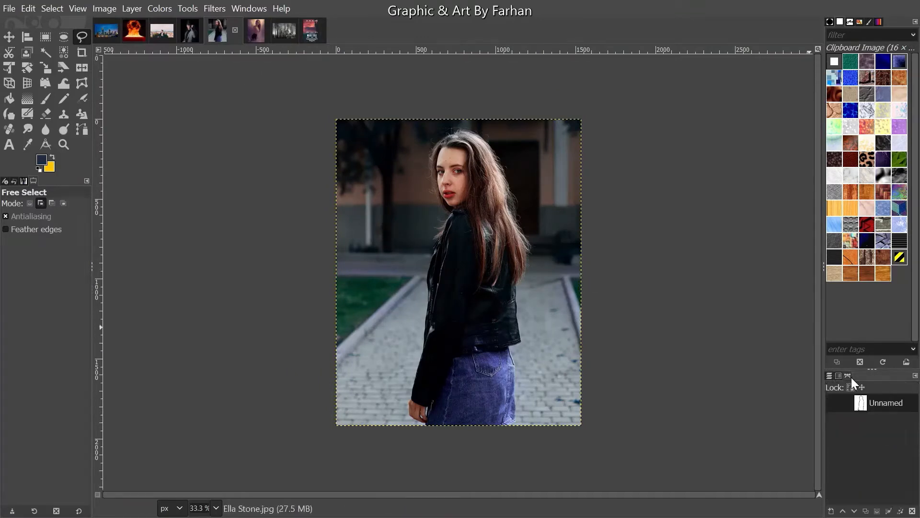
{"action": "left_click", "coordinate": [833, 403]}
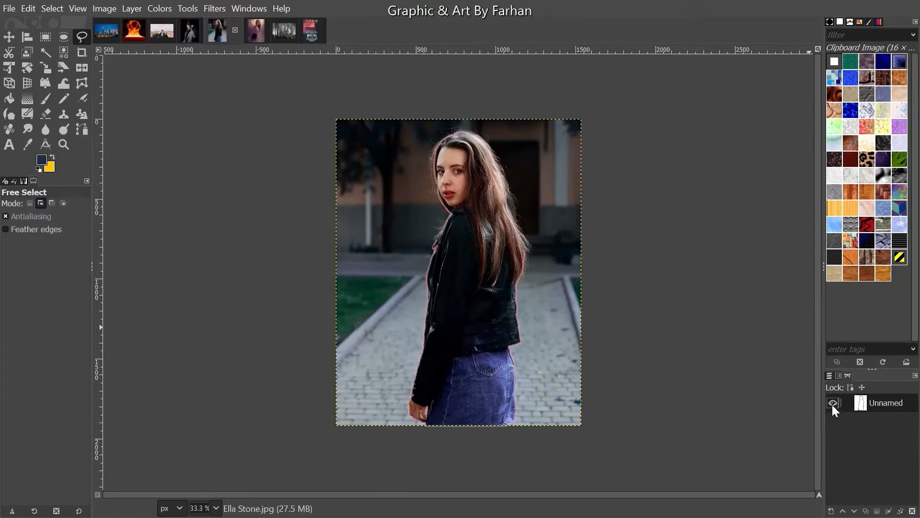
{"action": "scroll", "coordinate": [423, 115], "scroll_direction": "up", "scroll_amount": 9}
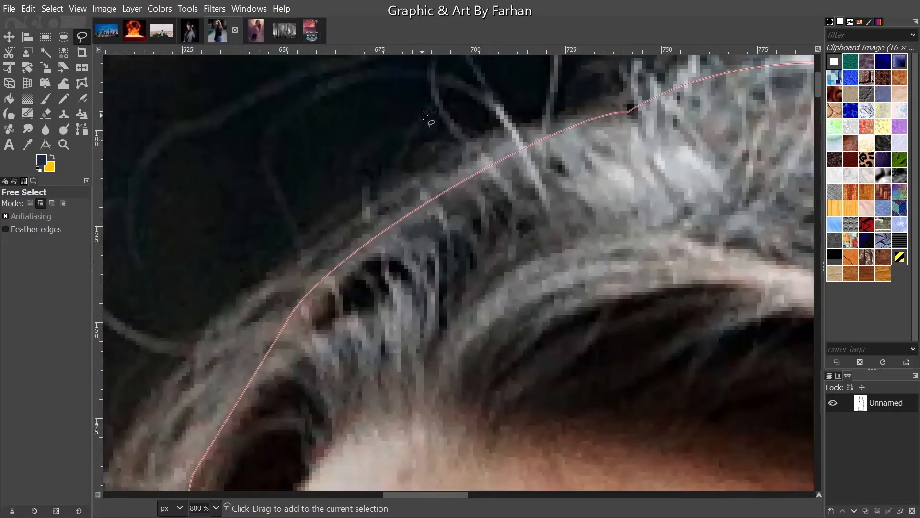
{"action": "scroll", "coordinate": [423, 115], "scroll_direction": "down", "scroll_amount": 5}
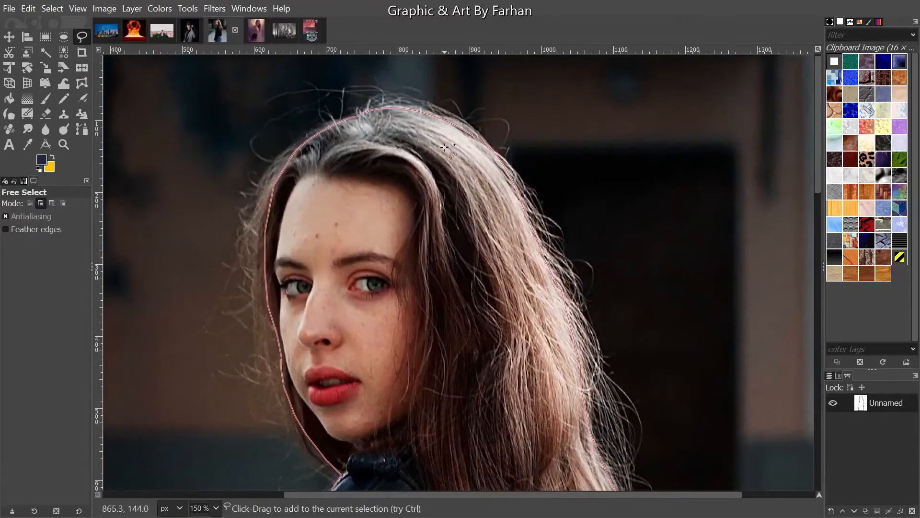
{"action": "scroll", "coordinate": [379, 211], "scroll_direction": "down", "scroll_amount": 3}
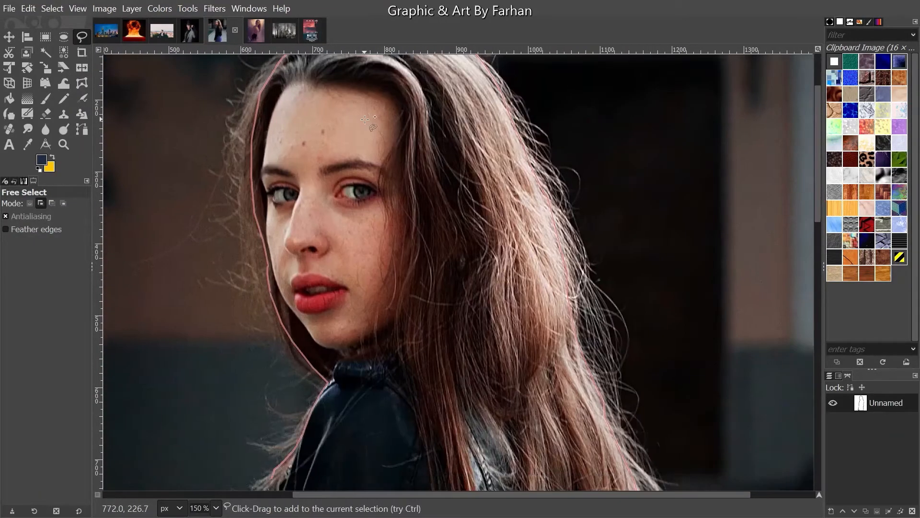
{"action": "left_click_drag", "start_coordinate": [341, 232], "coordinate": [392, 231]}
{"action": "scroll", "coordinate": [340, 327], "scroll_direction": "down", "scroll_amount": 1}
{"action": "left_click_drag", "start_coordinate": [340, 327], "coordinate": [340, 300]}
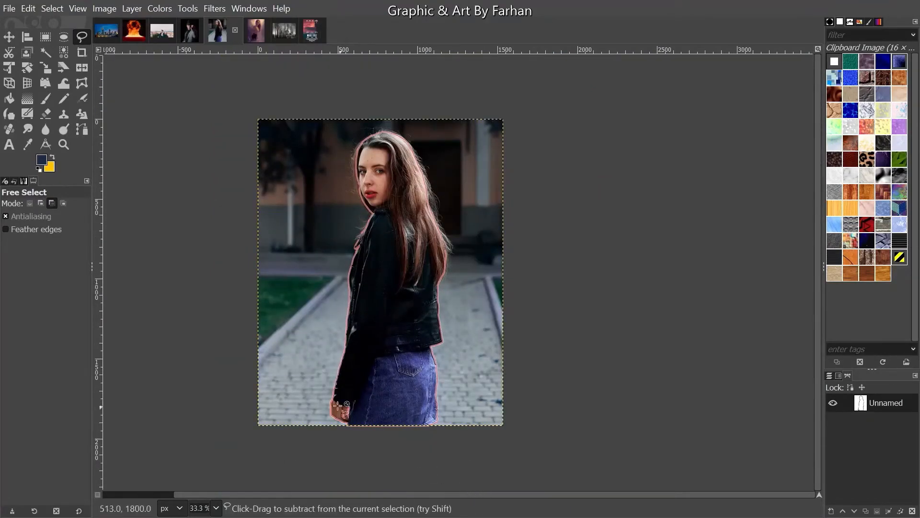
{"action": "scroll", "coordinate": [338, 405], "scroll_direction": "up", "scroll_amount": 8}
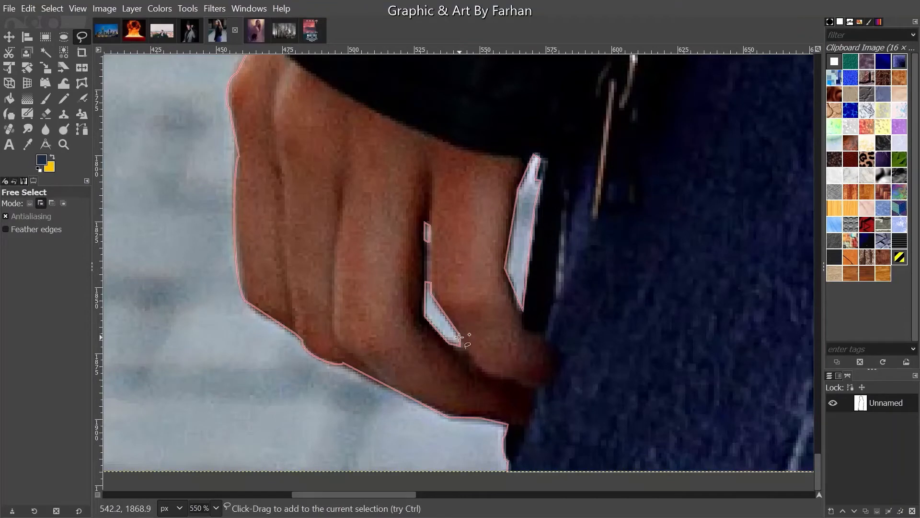
- Glance at the suit photo, return to the woman's photo, then switch to the painted portrait
{"action": "left_click", "coordinate": [159, 31]}
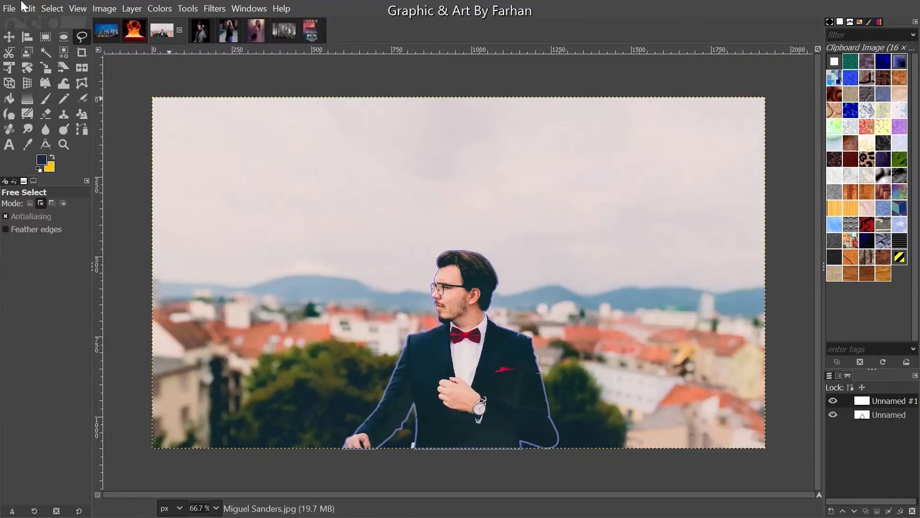
{"action": "left_click", "coordinate": [225, 38]}
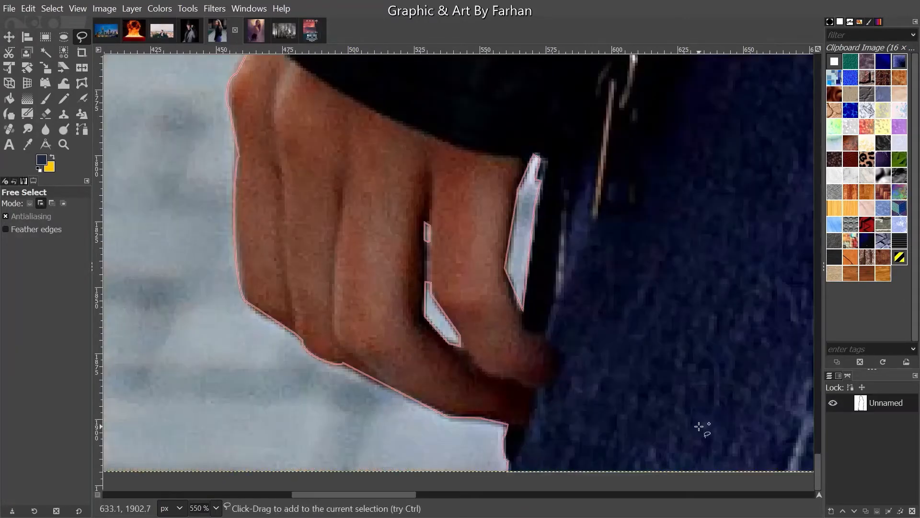
{"action": "scroll", "coordinate": [470, 343], "scroll_direction": "down", "scroll_amount": 6, "text": "ctrl"}
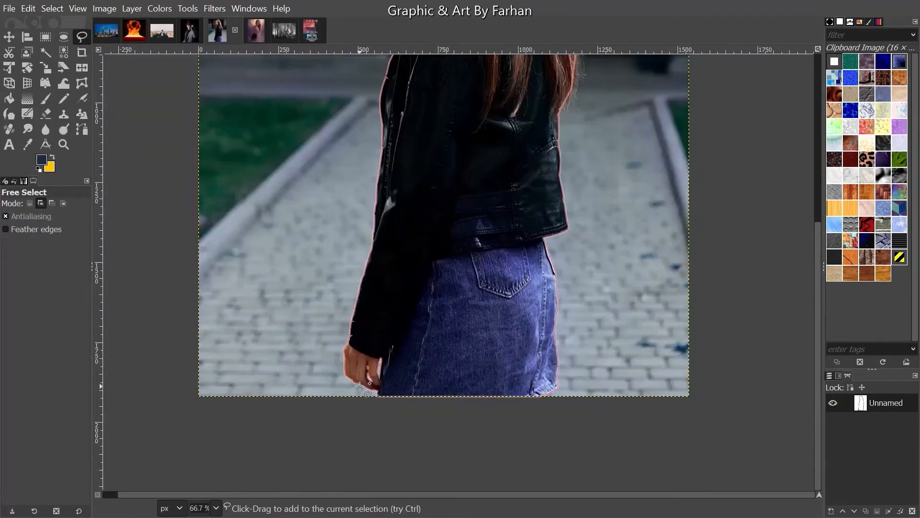
{"action": "scroll", "coordinate": [360, 384], "scroll_direction": "down", "scroll_amount": 3, "text": "ctrl"}
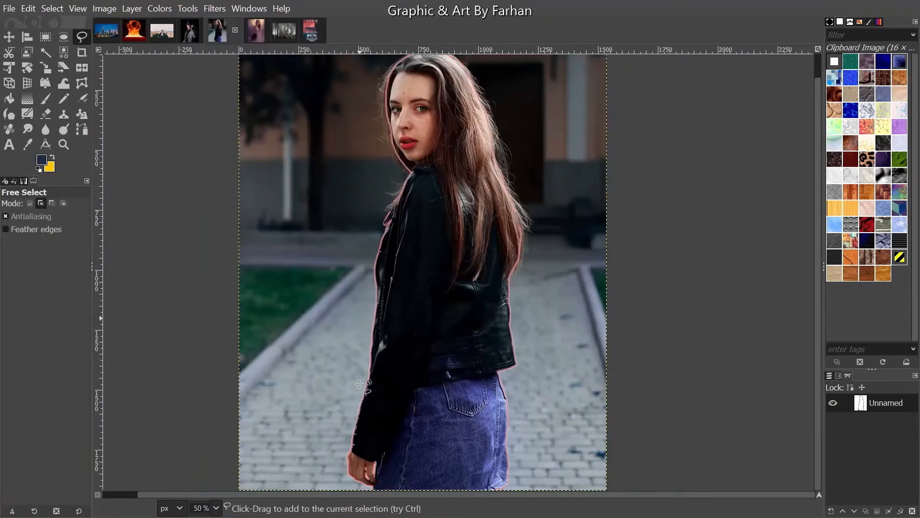
{"action": "scroll", "coordinate": [360, 384], "scroll_direction": "up", "scroll_amount": 2, "text": "ctrl"}
{"action": "scroll", "coordinate": [360, 384], "scroll_direction": "down", "scroll_amount": 1, "text": "ctrl"}
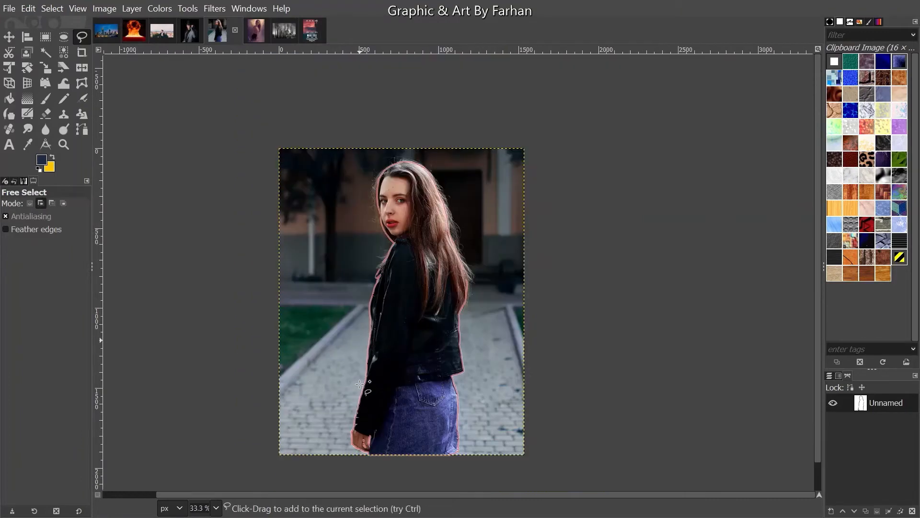
{"action": "left_click_drag", "start_coordinate": [460, 495], "coordinate": [387, 502]}
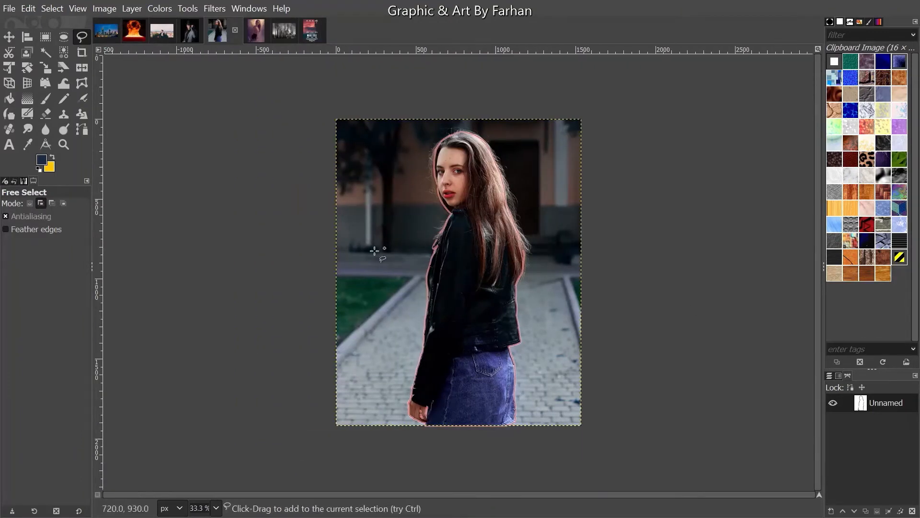
{"action": "left_click", "coordinate": [257, 35]}
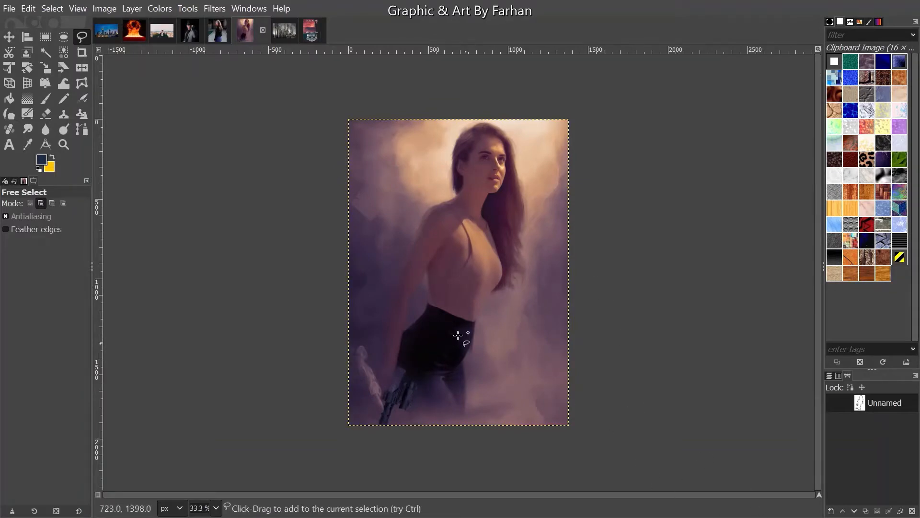
- Toggle Free Select to subtract mode and back to add mode while zooming the view
{"action": "key", "text": "ctrl"}
{"action": "scroll", "coordinate": [548, 169], "scroll_direction": "up", "scroll_amount": 5}
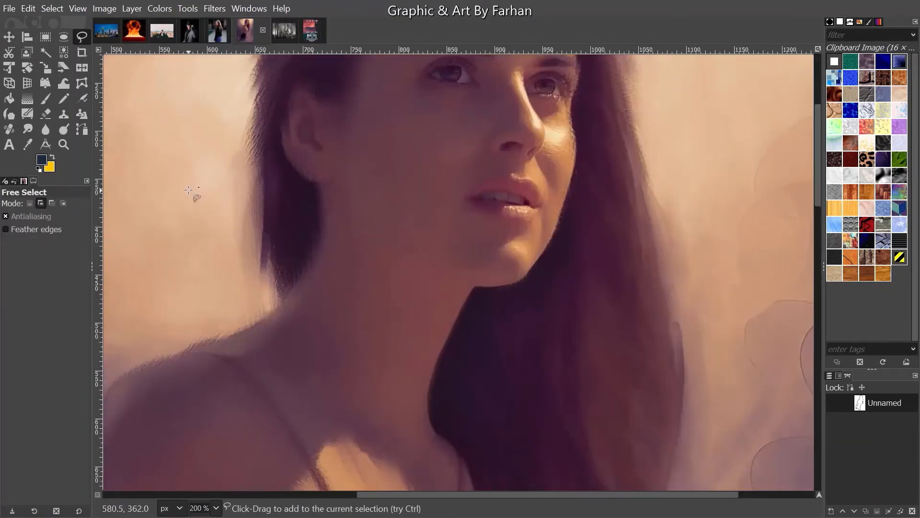
{"action": "scroll", "coordinate": [705, 376], "scroll_direction": "down", "scroll_amount": 2}
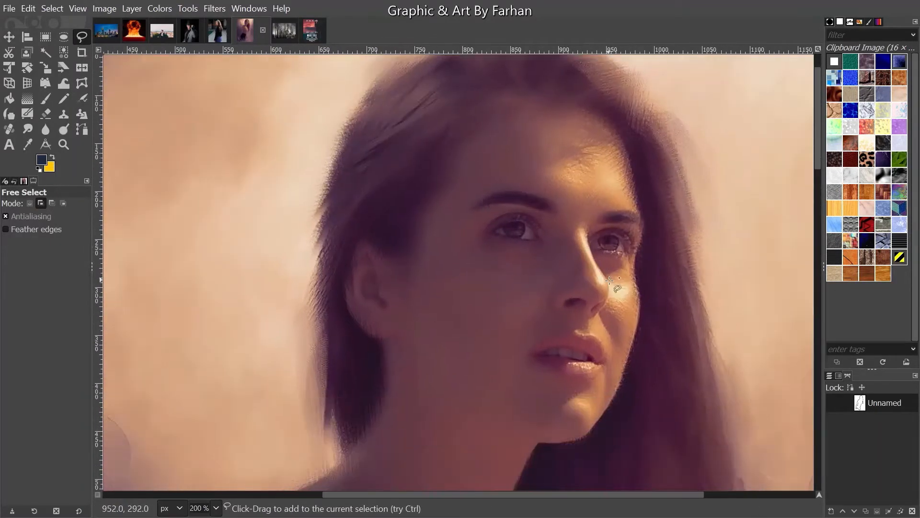
{"action": "key", "text": "ctrl"}
{"action": "scroll", "coordinate": [473, 282], "scroll_direction": "down", "scroll_amount": 2}
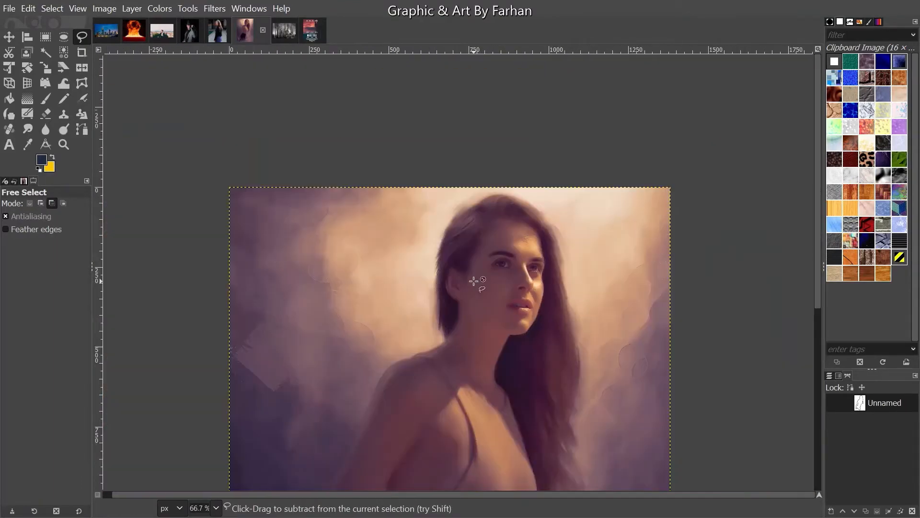
{"action": "scroll", "coordinate": [473, 282], "scroll_direction": "down", "scroll_amount": 2}
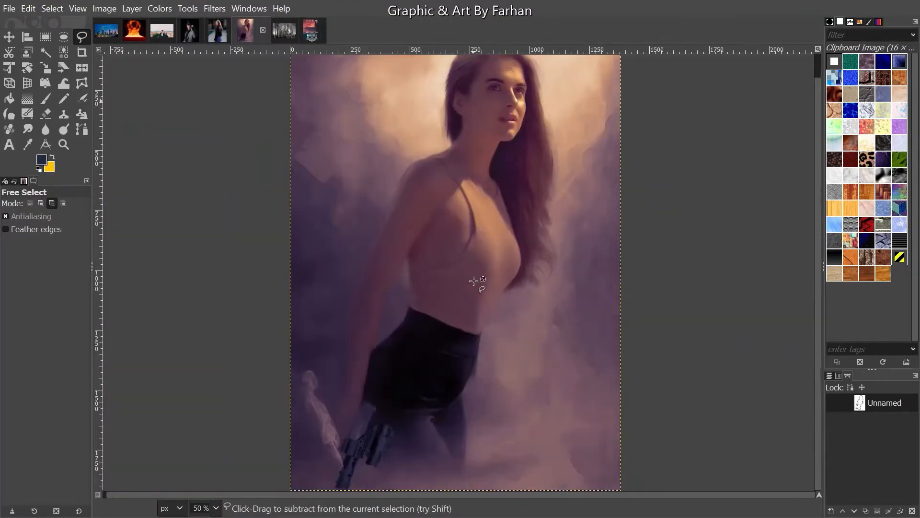
{"action": "key", "text": "shift+j"}
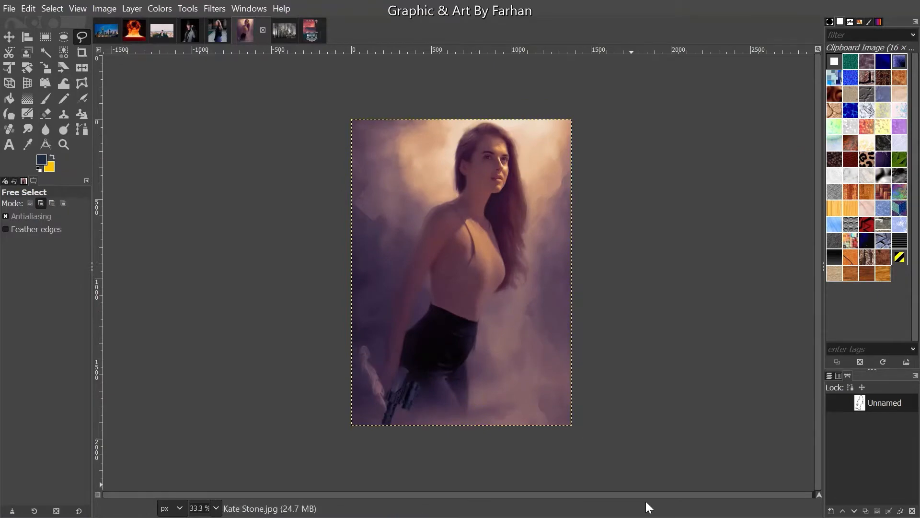
- Show the outline path around the woman, inspect the gun area, then switch to Armageddeon.jpg
{"action": "left_click", "coordinate": [833, 404]}
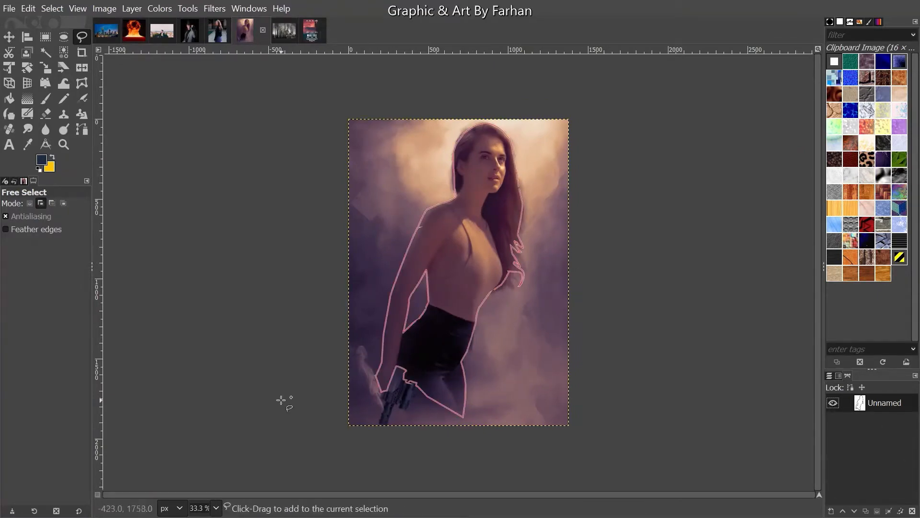
{"action": "scroll", "coordinate": [314, 406], "scroll_direction": "up", "scroll_amount": 4}
{"action": "left_click_drag", "start_coordinate": [600, 450], "coordinate": [355, 401]}
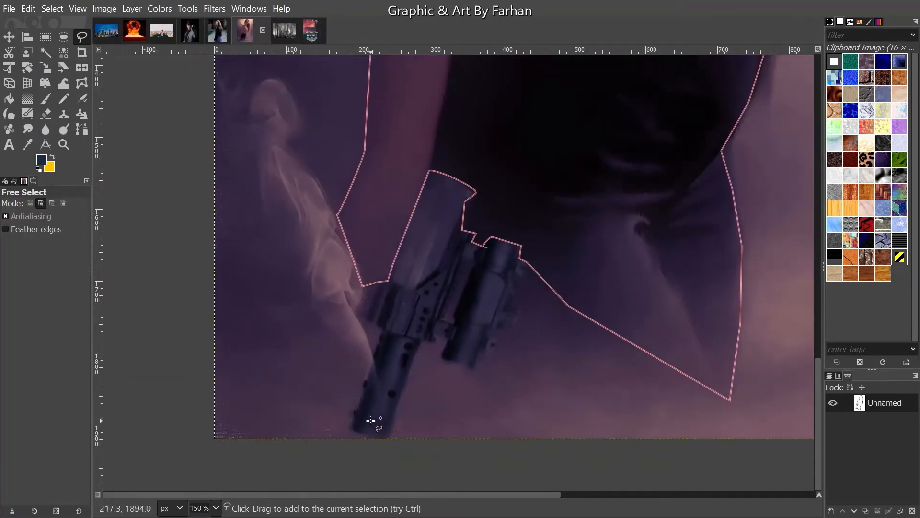
{"action": "scroll", "coordinate": [372, 420], "scroll_direction": "down", "scroll_amount": 3, "text": "ctrl"}
{"action": "scroll", "coordinate": [380, 394], "scroll_direction": "up", "scroll_amount": 3}
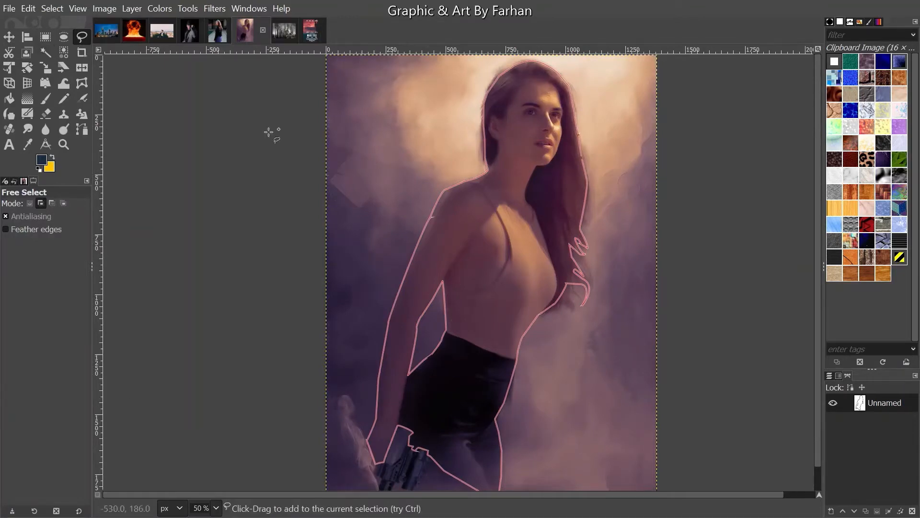
{"action": "scroll", "coordinate": [274, 350], "scroll_direction": "down", "scroll_amount": 1, "text": "ctrl"}
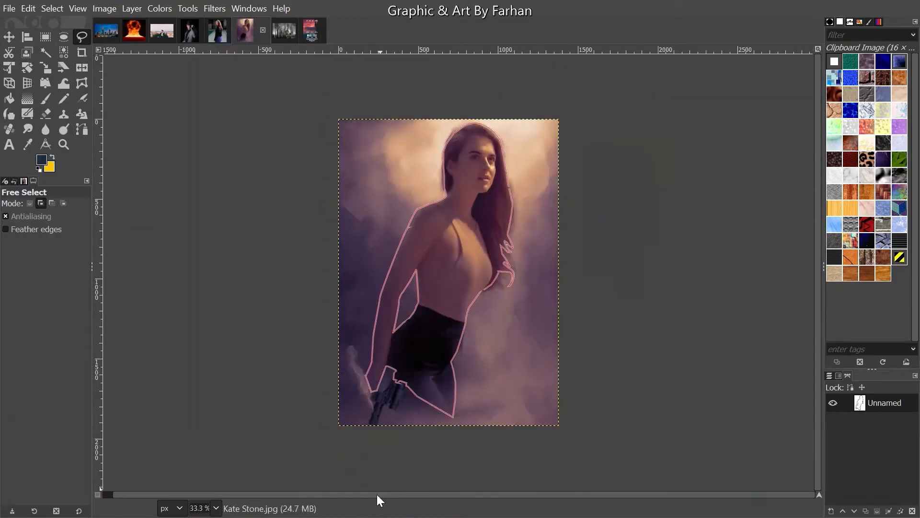
{"action": "left_click", "coordinate": [294, 29]}
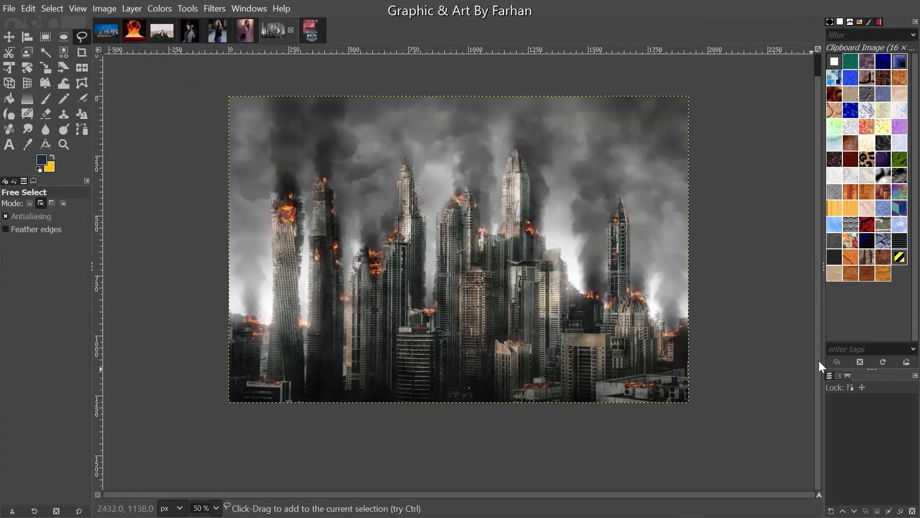
- Show the Layers list and bring up the Movie Template image
{"action": "left_click", "coordinate": [829, 375]}
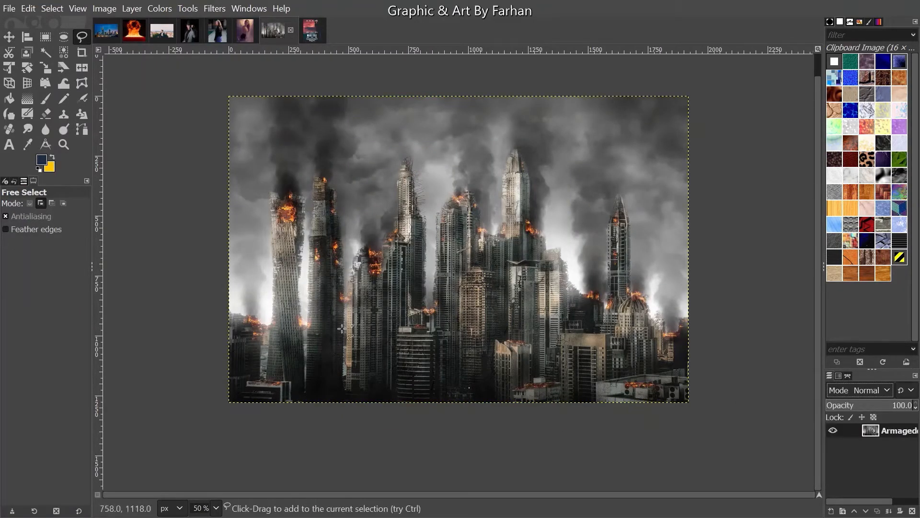
{"action": "left_click", "coordinate": [307, 30]}
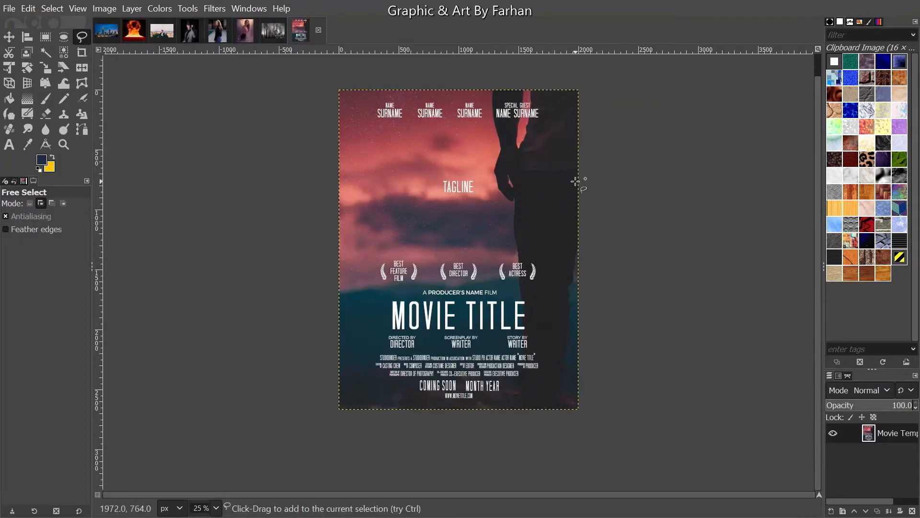
{"action": "scroll", "coordinate": [563, 145], "scroll_direction": "up", "scroll_amount": 1}
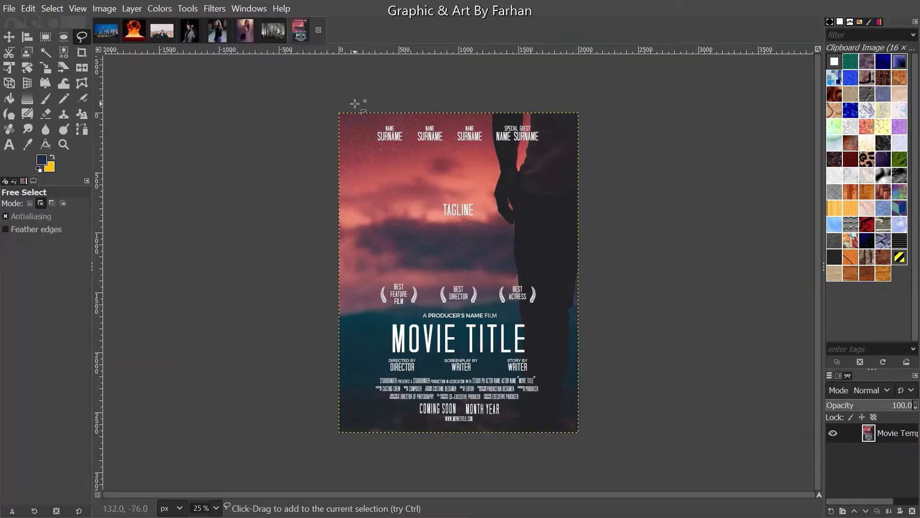
{"action": "key", "text": "ctrl"}
{"action": "scroll", "coordinate": [407, 85], "scroll_direction": "up", "scroll_amount": 3}
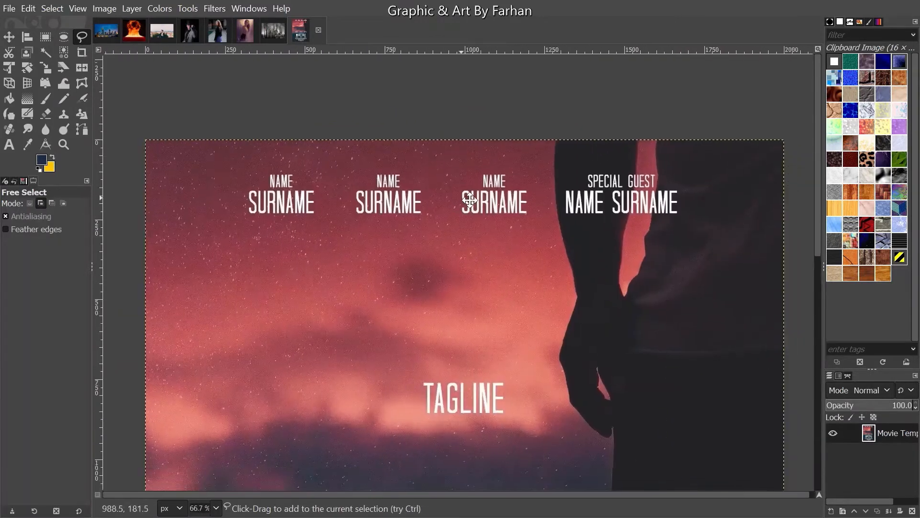
{"action": "scroll", "coordinate": [469, 200], "scroll_direction": "down", "scroll_amount": 3}
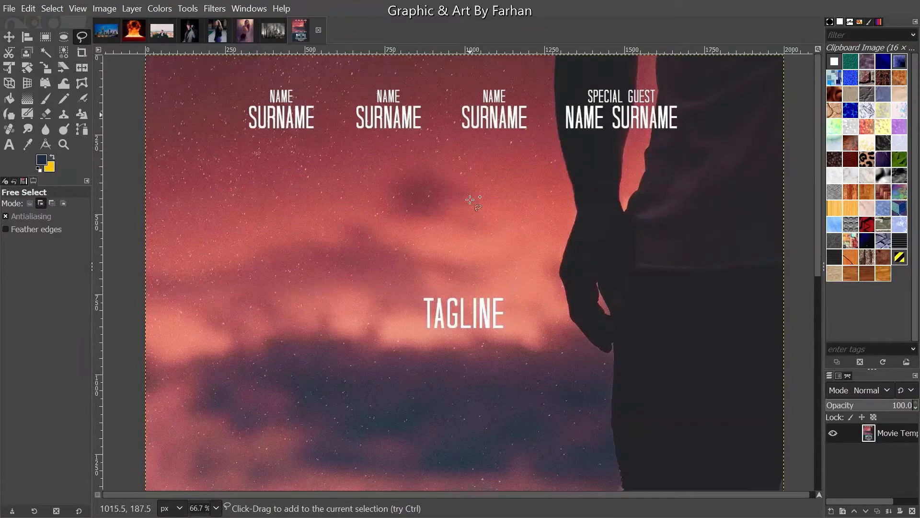
{"action": "scroll", "coordinate": [470, 199], "scroll_direction": "up", "scroll_amount": 2}
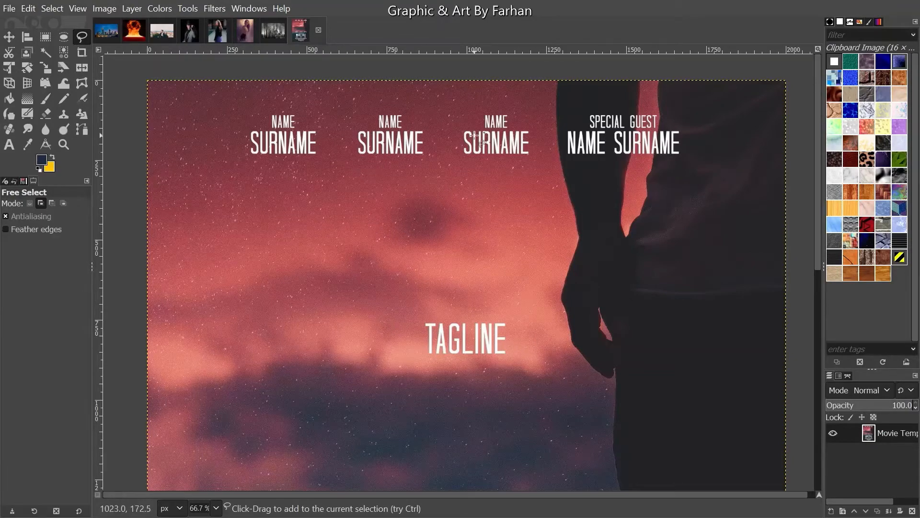
{"action": "scroll", "coordinate": [631, 88], "scroll_direction": "up", "scroll_amount": 3, "text": "ctrl"}
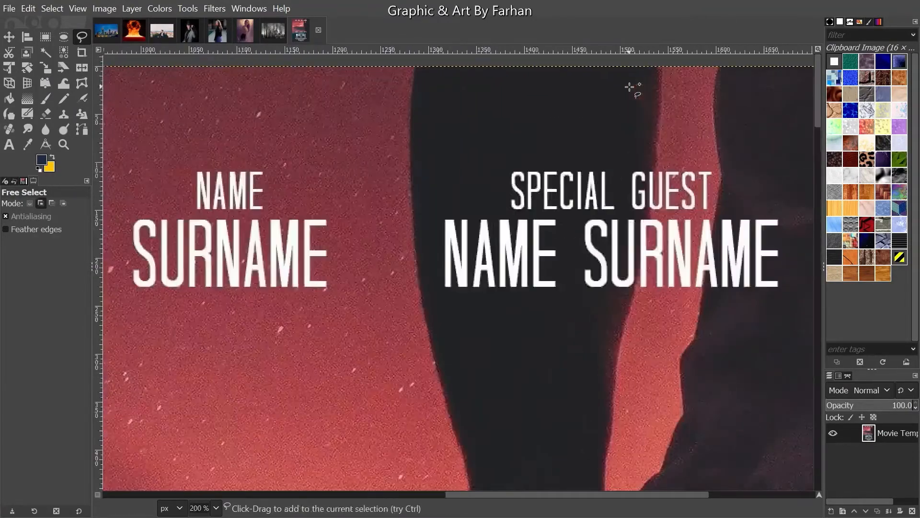
{"action": "scroll", "coordinate": [631, 89], "scroll_direction": "down", "scroll_amount": 2, "text": "ctrl"}
{"action": "left_click_drag", "start_coordinate": [671, 318], "coordinate": [670, 206]}
{"action": "scroll", "coordinate": [664, 200], "scroll_direction": "down", "scroll_amount": 1, "text": "ctrl"}
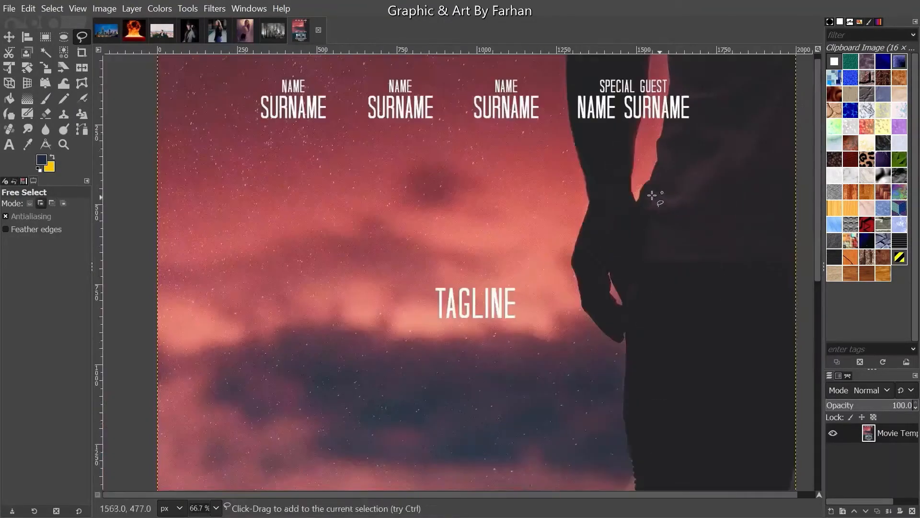
{"action": "mouse_move", "coordinate": [633, 182]}
{"action": "left_mouse_down"}
{"action": "mouse_move", "coordinate": [645, 232]}
{"action": "mouse_move", "coordinate": [561, 184]}
{"action": "mouse_move", "coordinate": [584, 206]}
{"action": "left_mouse_up"}
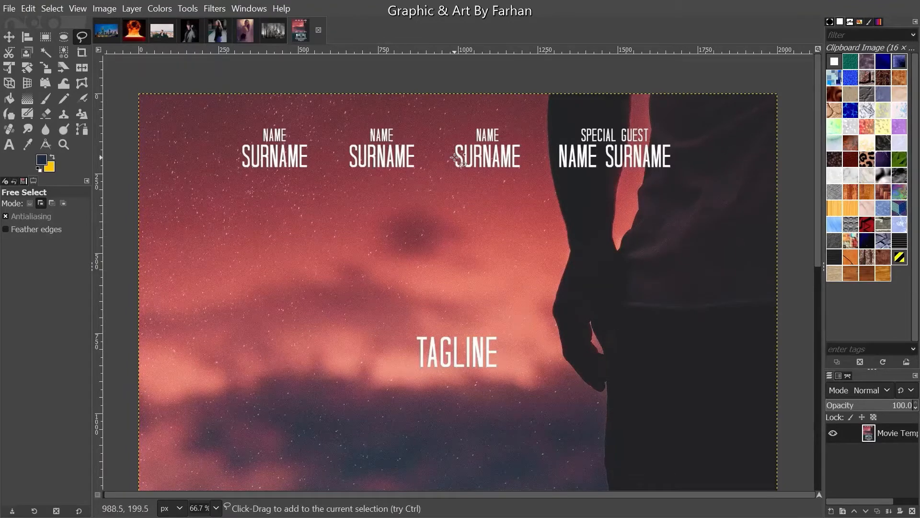
{"action": "left_click_drag", "start_coordinate": [455, 158], "coordinate": [458, 158]}
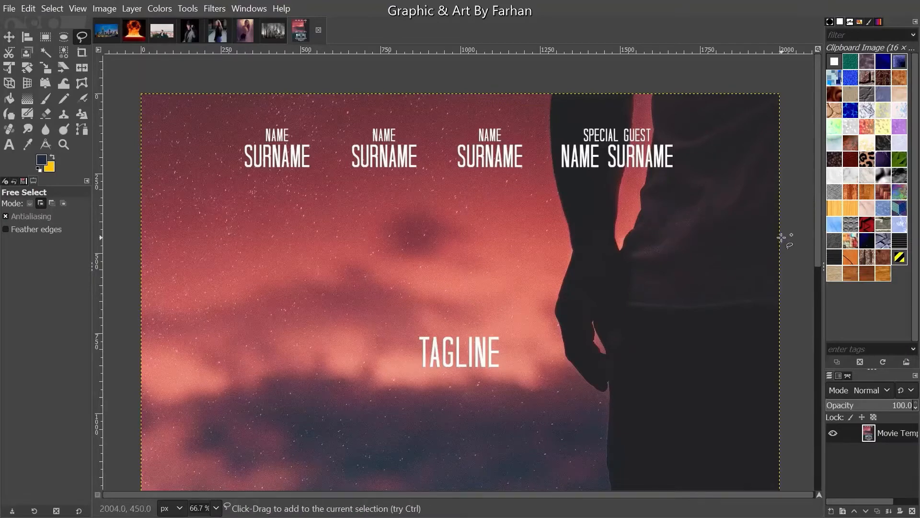
{"action": "scroll", "coordinate": [781, 239], "scroll_direction": "down", "scroll_amount": 5}
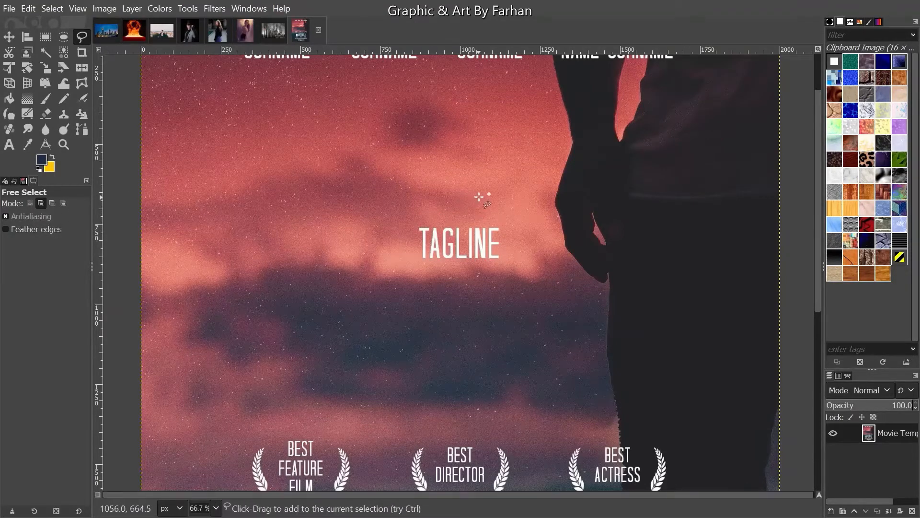
- Draw a text box above the tagline and type 'The last man on Earth', then a second line 'Is not ALONE'
{"action": "left_click", "coordinate": [8, 144]}
{"action": "left_click_drag", "start_coordinate": [178, 94], "coordinate": [728, 224]}
{"action": "scroll", "coordinate": [799, 208], "scroll_direction": "up", "scroll_amount": 3}
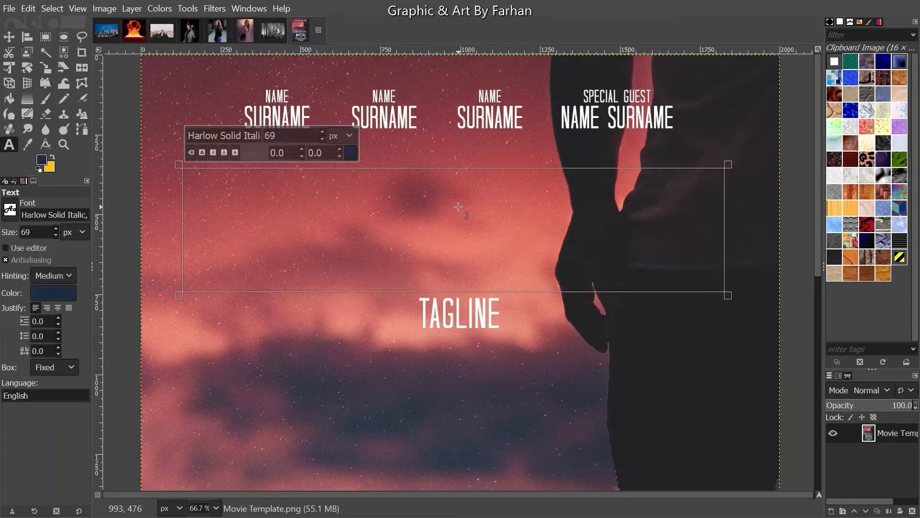
{"action": "type", "text": "Th"}
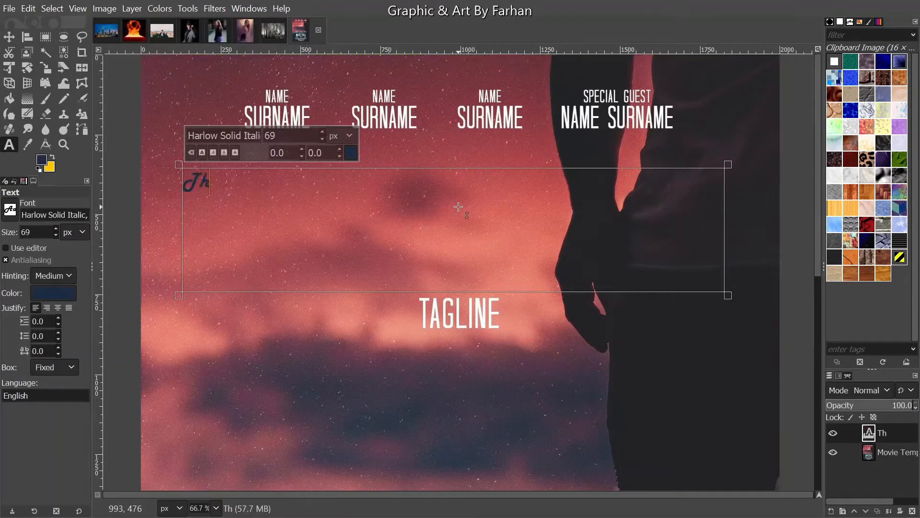
{"action": "type", "text": "e last"}
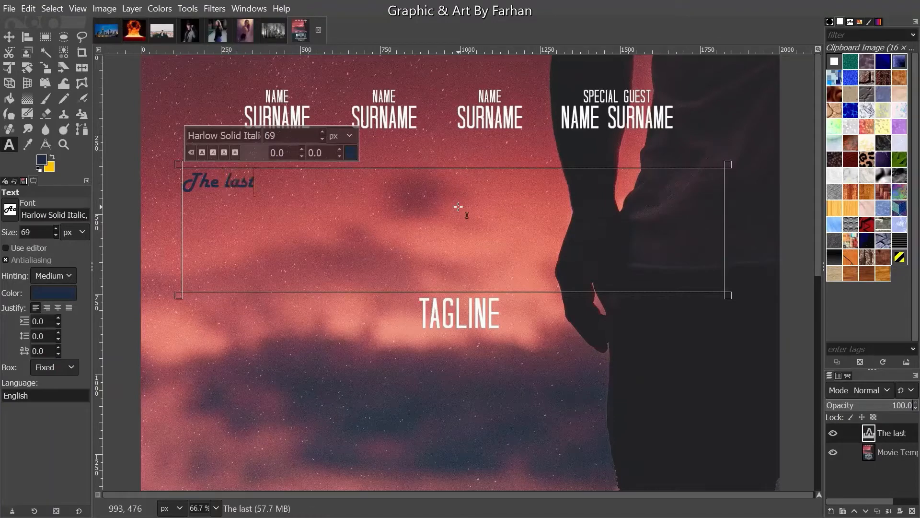
{"action": "type", "text": " man"}
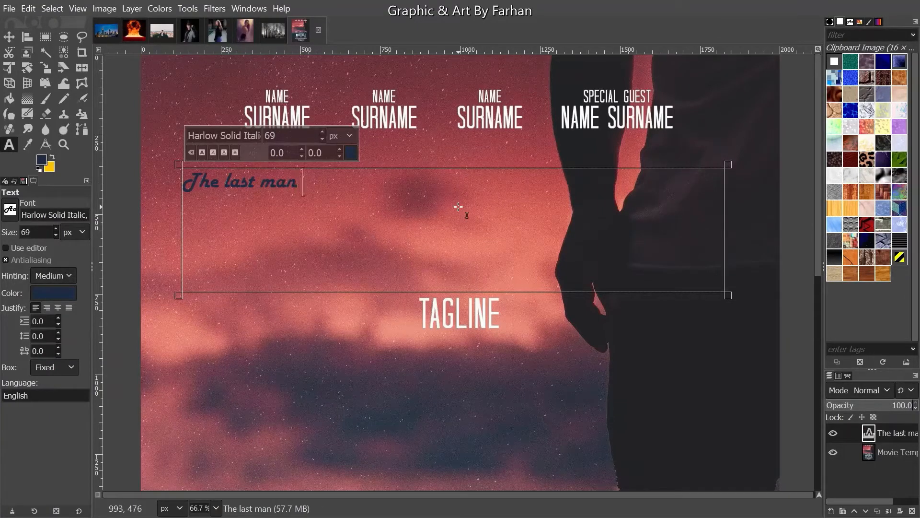
{"action": "type", "text": " on Ea"}
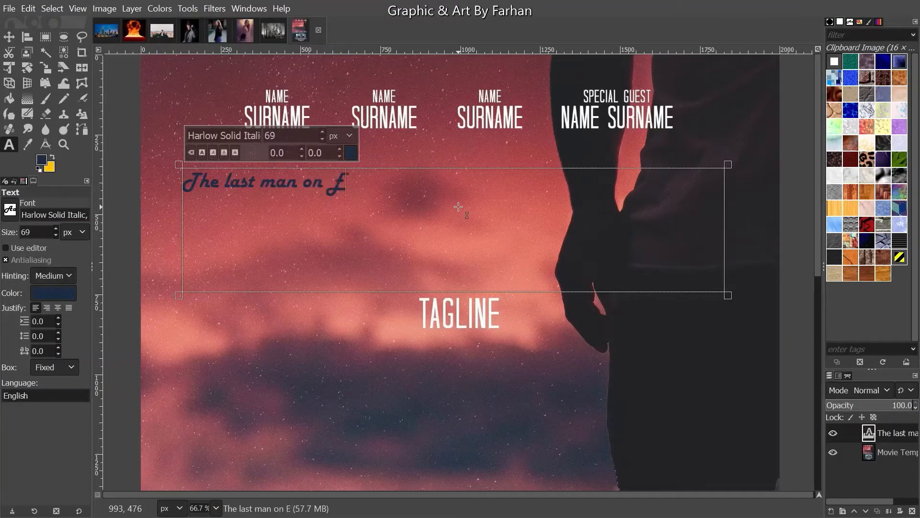
{"action": "key", "text": "BackSpace"}
{"action": "key", "text": "BackSpace"}
{"action": "type", "text": "a"}
{"action": "key", "text": "BackSpace"}
{"action": "type", "text": "Earth"}
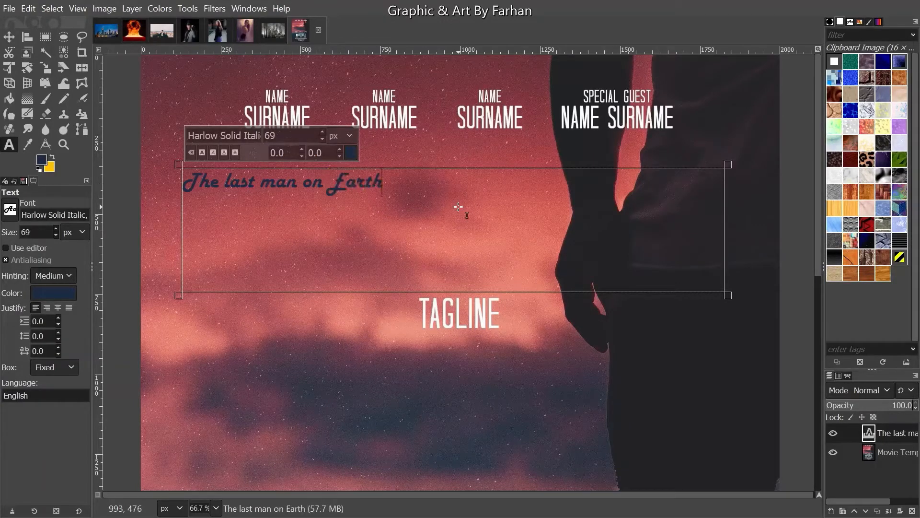
{"action": "key", "text": "Return"}
{"action": "type", "text": "Qs n"}
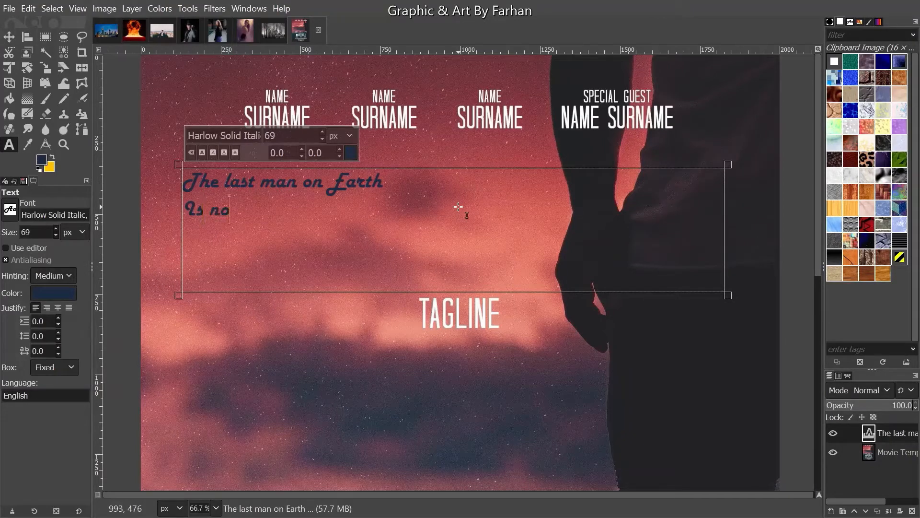
{"action": "type", "text": "ot ALON"}
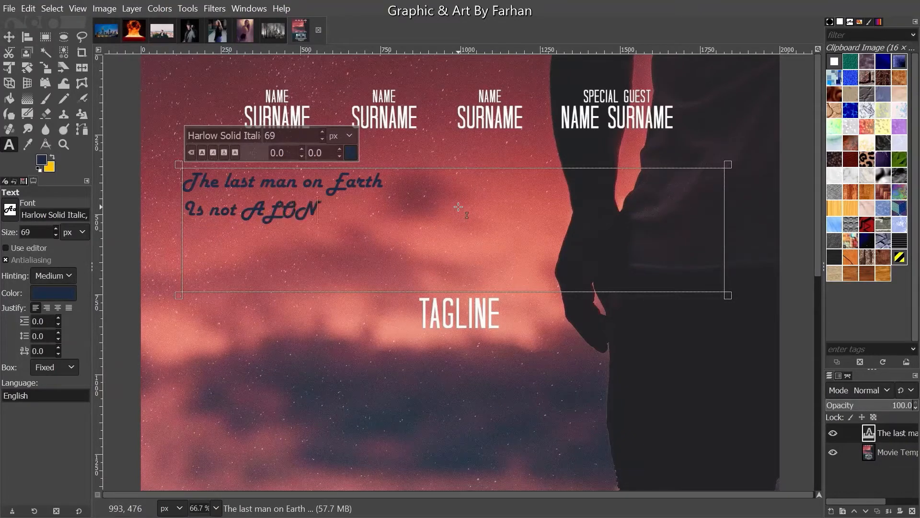
{"action": "type", "text": "E"}
- Centre both text lines and move the text layer down toward the tagline
{"action": "left_click_drag", "start_coordinate": [446, 207], "coordinate": [112, 168]}
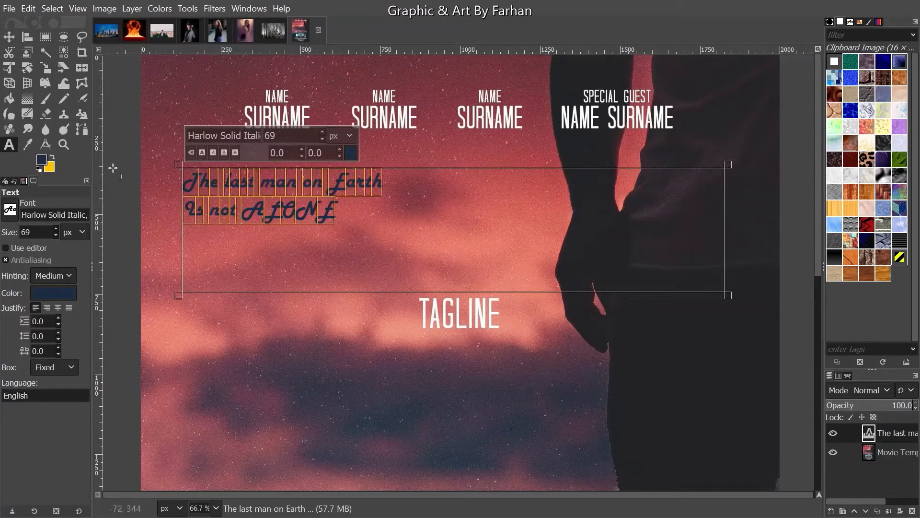
{"action": "left_click", "coordinate": [47, 304]}
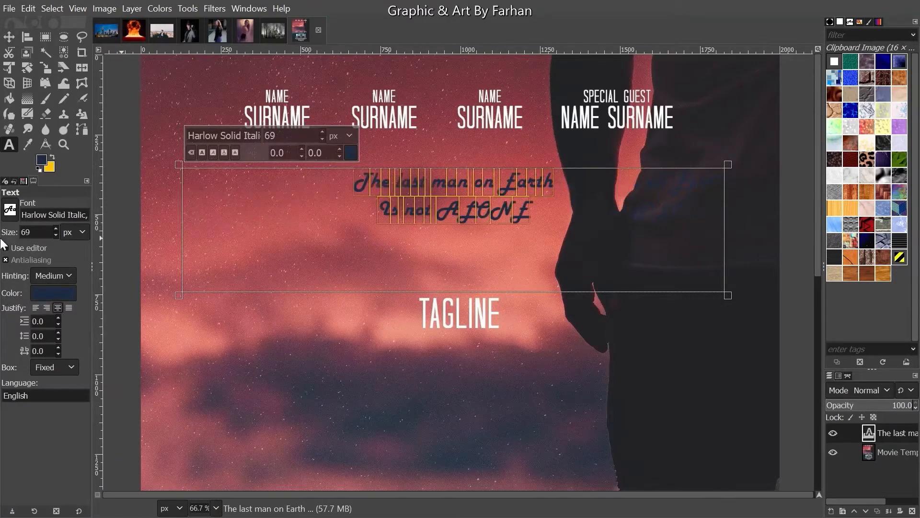
{"action": "left_click", "coordinate": [9, 37]}
{"action": "left_click_drag", "start_coordinate": [474, 184], "coordinate": [474, 233]}
- Check the new text against the tagline, then delete the text layer
{"action": "scroll", "coordinate": [474, 234], "scroll_direction": "down", "scroll_amount": 2}
{"action": "scroll", "coordinate": [384, 254], "scroll_direction": "up", "scroll_amount": 2}
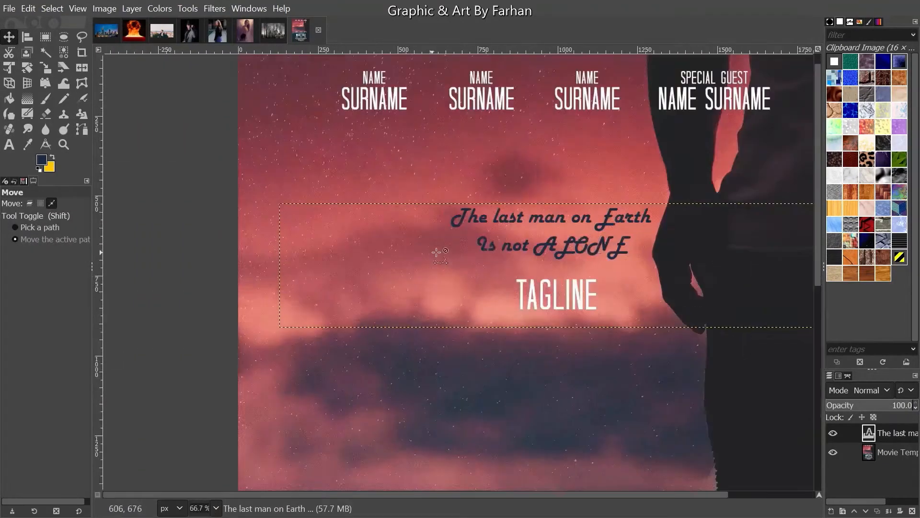
{"action": "left_click_drag", "start_coordinate": [616, 242], "coordinate": [533, 247]}
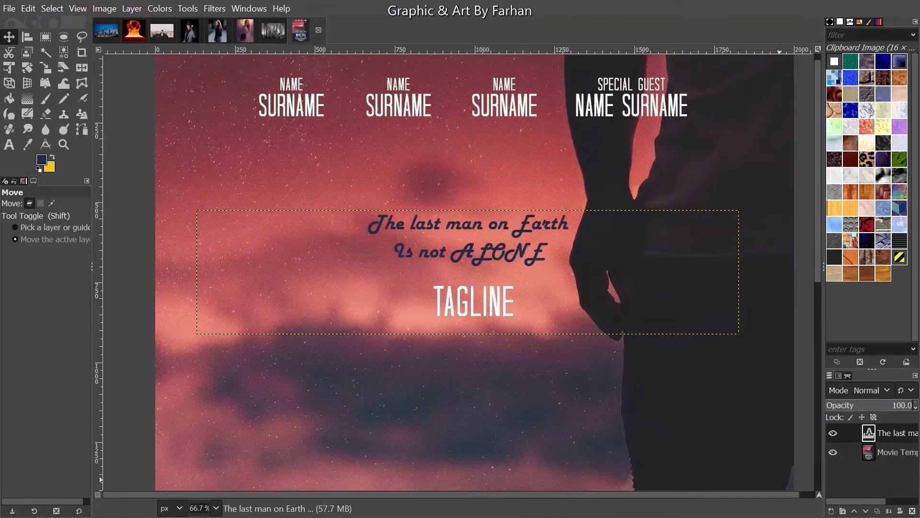
{"action": "left_click", "coordinate": [912, 512]}
{"action": "scroll", "coordinate": [441, 314], "scroll_direction": "down", "scroll_amount": 5}
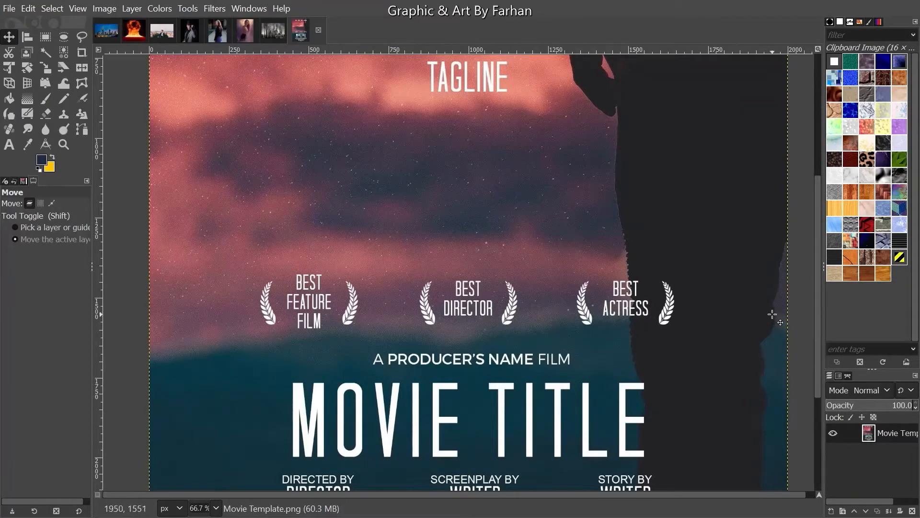
{"action": "key", "text": "z"}
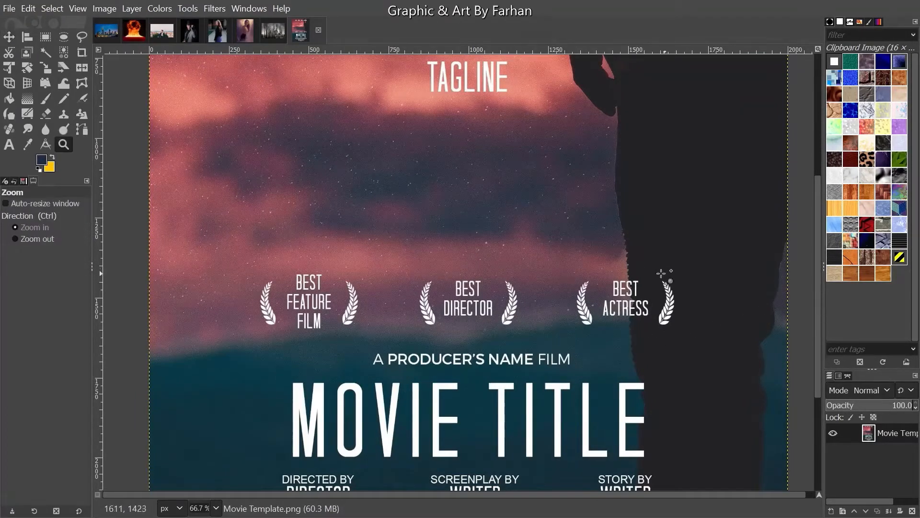
{"action": "left_click", "coordinate": [9, 37]}
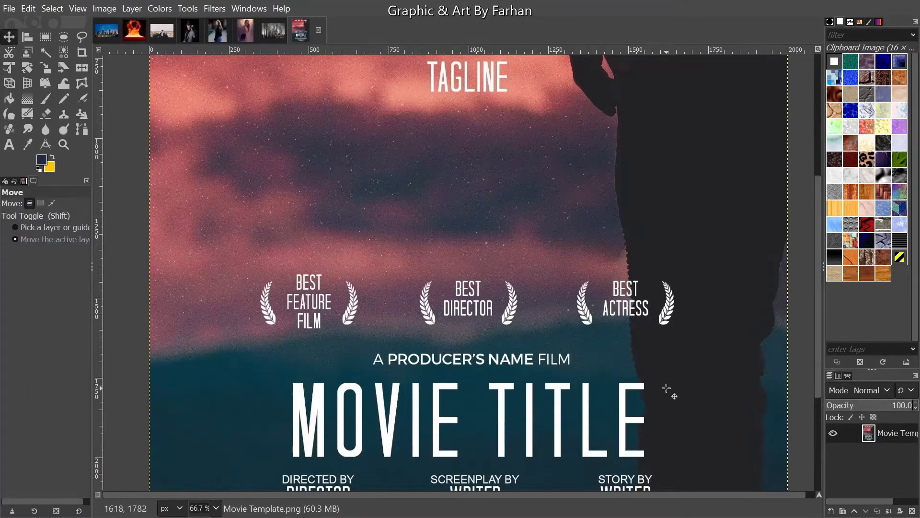
{"action": "left_click_drag", "start_coordinate": [664, 380], "coordinate": [660, 268]}
{"action": "scroll", "coordinate": [402, 242], "scroll_direction": "up", "scroll_amount": 1}
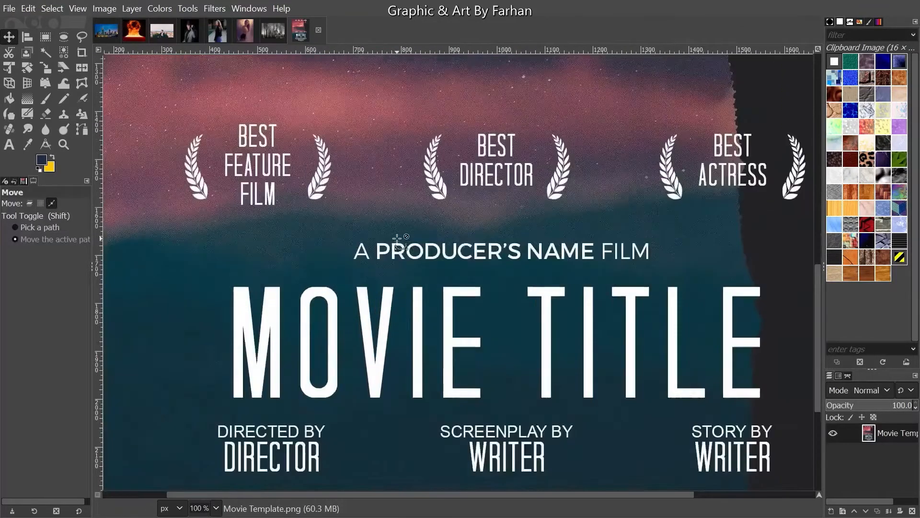
{"action": "left_click_drag", "start_coordinate": [674, 303], "coordinate": [643, 281]}
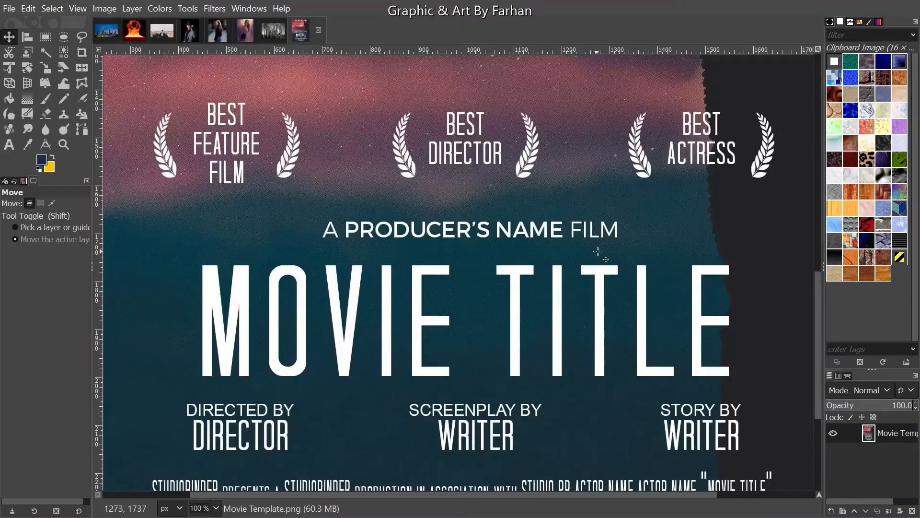
{"action": "left_click_drag", "start_coordinate": [620, 423], "coordinate": [625, 323]}
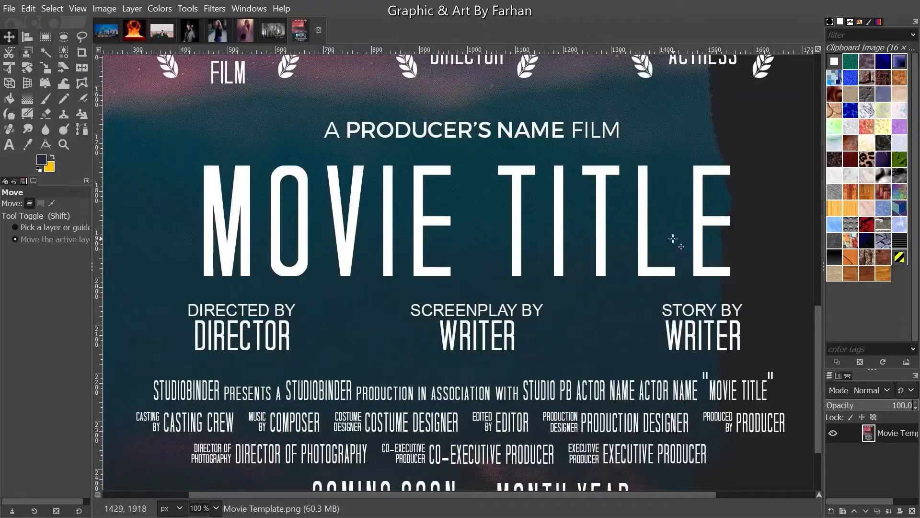
{"action": "scroll", "coordinate": [623, 347], "scroll_direction": "down", "scroll_amount": 2}
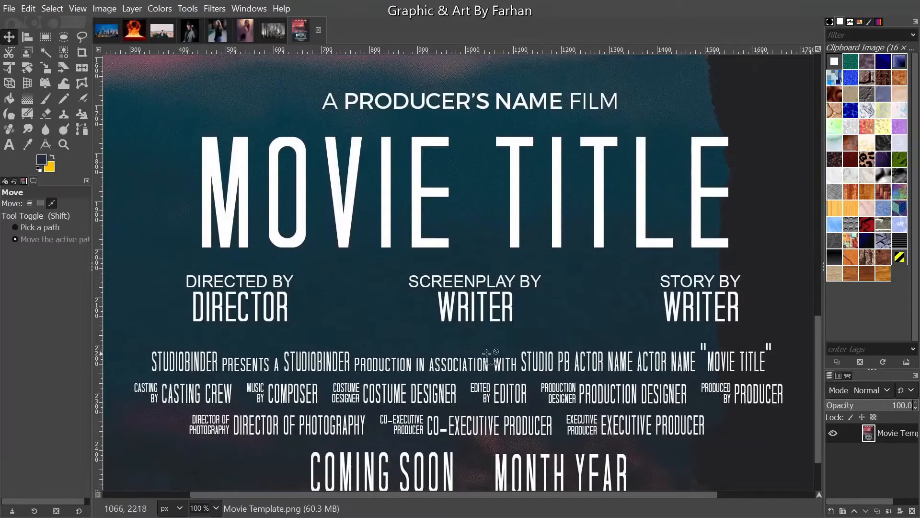
{"action": "scroll", "coordinate": [239, 286], "scroll_direction": "up", "scroll_amount": 4}
{"action": "scroll", "coordinate": [323, 304], "scroll_direction": "down", "scroll_amount": 4}
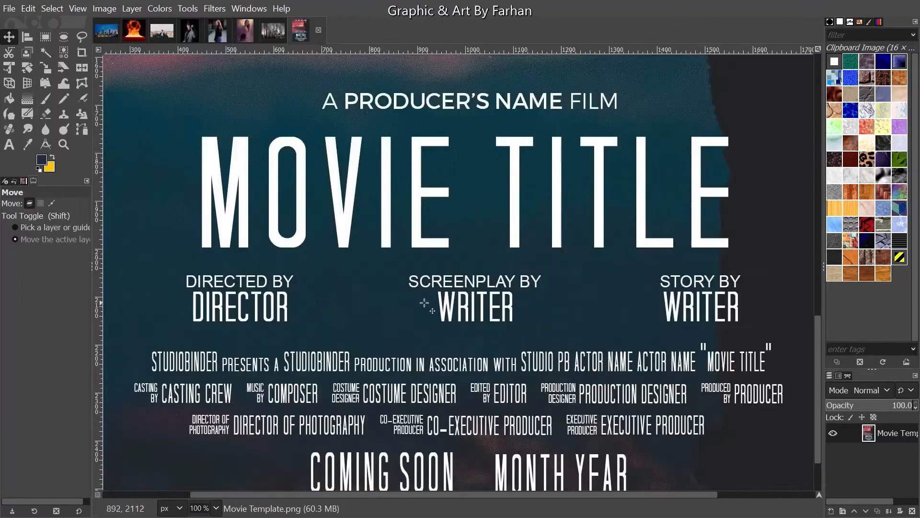
{"action": "scroll", "coordinate": [246, 201], "scroll_direction": "down", "scroll_amount": 5}
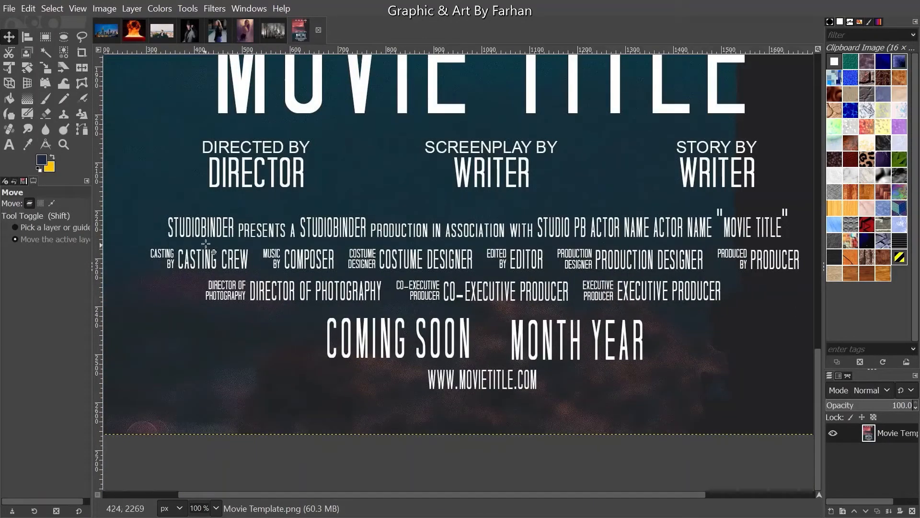
{"action": "key", "text": "ctrl"}
{"action": "scroll", "coordinate": [221, 218], "scroll_direction": "up", "scroll_amount": 1}
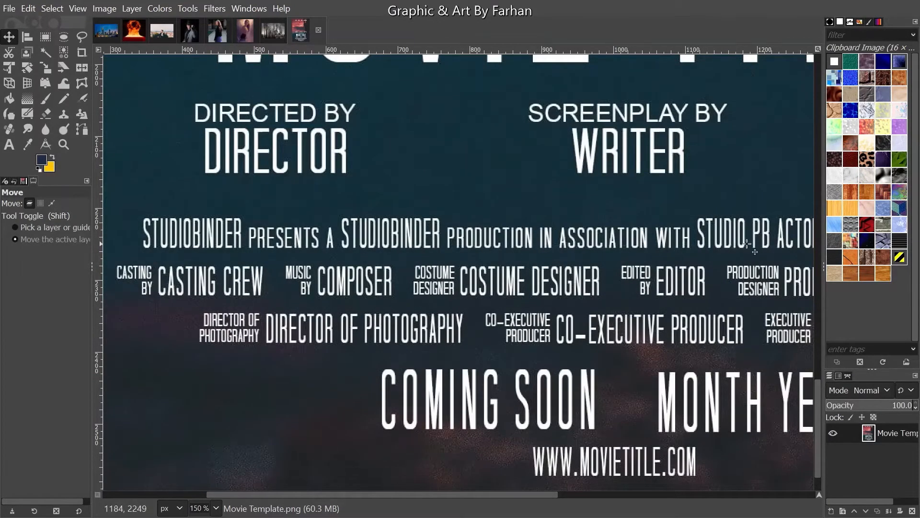
{"action": "left_click_drag", "start_coordinate": [748, 244], "coordinate": [462, 252]}
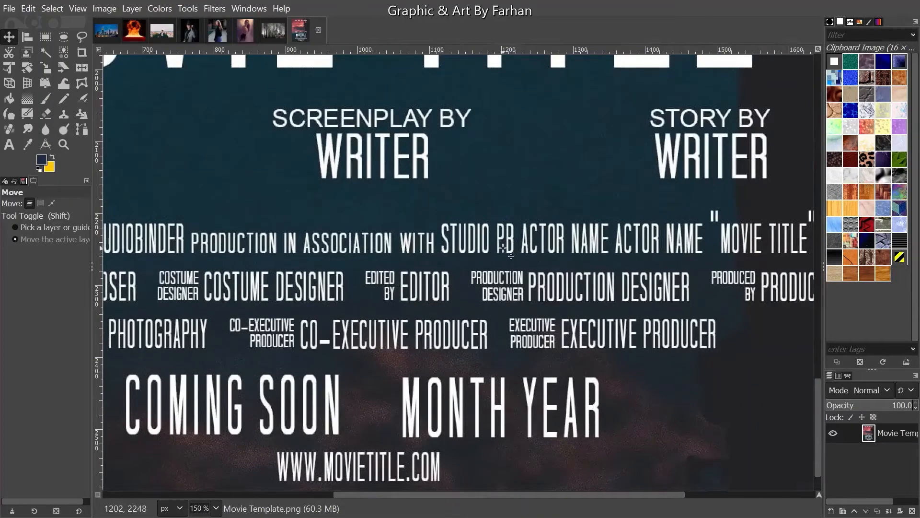
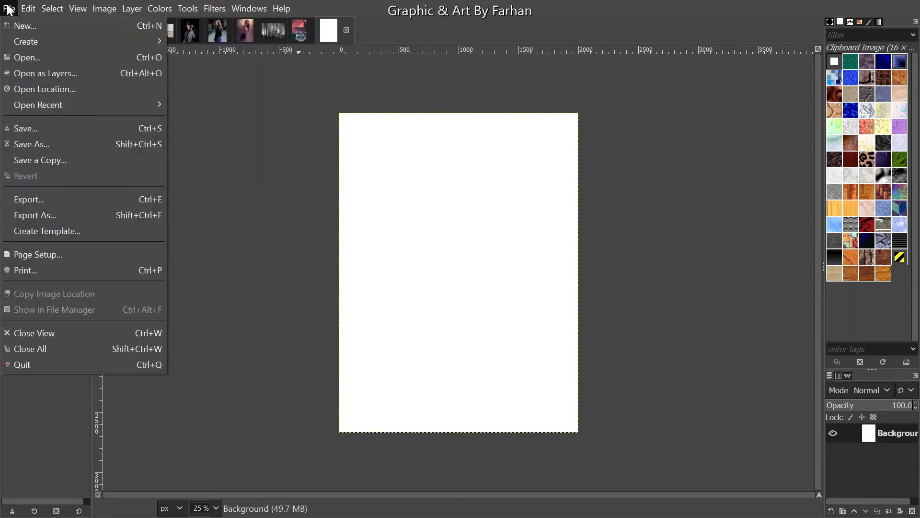
- Start a new image with background-colour fill, then cancel it
{"action": "left_click", "coordinate": [24, 26]}
{"action": "left_click", "coordinate": [109, 196]}
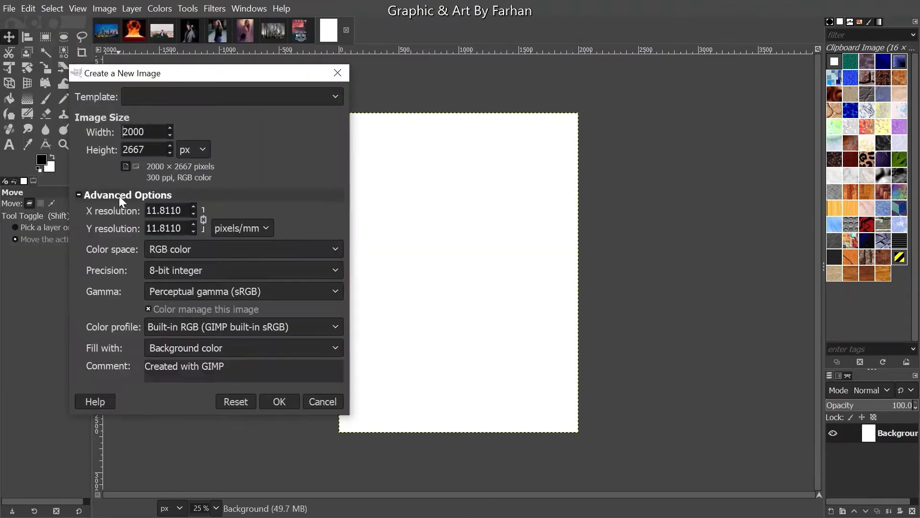
{"action": "left_click", "coordinate": [192, 349]}
{"action": "left_click", "coordinate": [185, 343]}
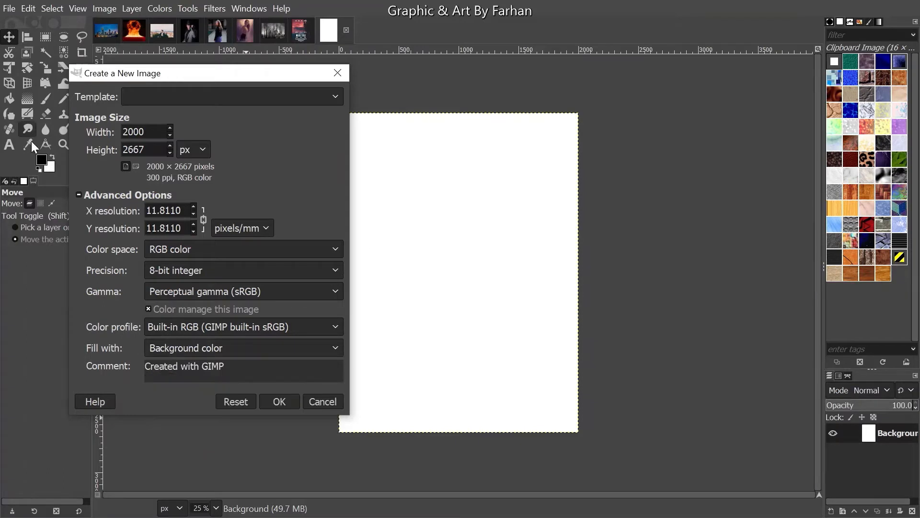
{"action": "left_click", "coordinate": [326, 403]}
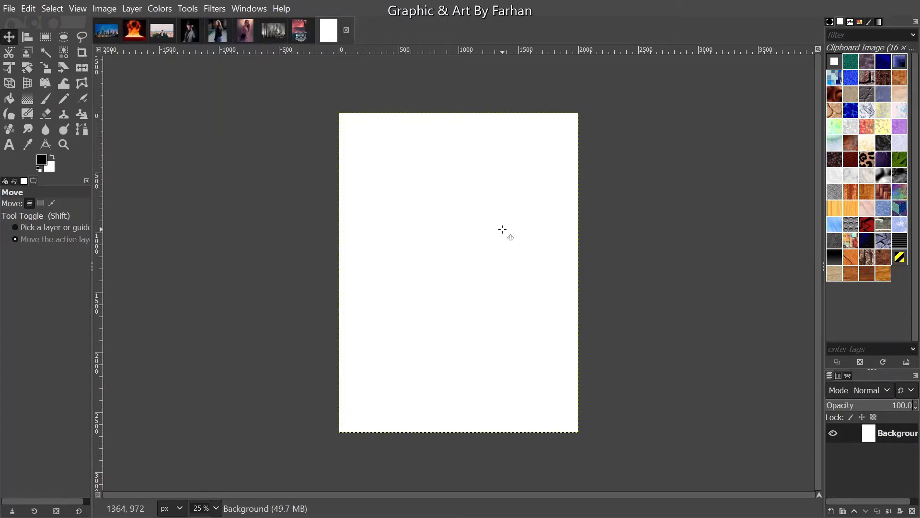
- Copy the visible Armageddon burning-city photo, paste it into the white poster, and make it a new layer
{"action": "left_click", "coordinate": [281, 31]}
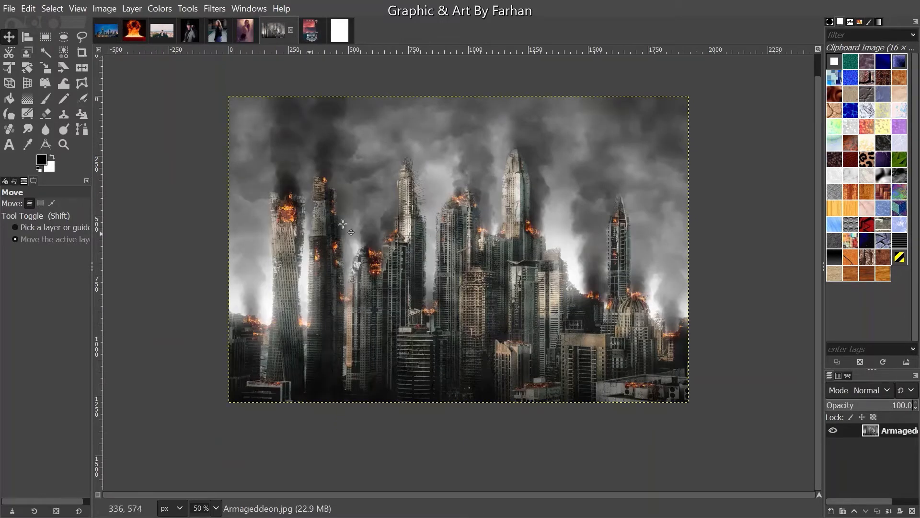
{"action": "left_click", "coordinate": [341, 32]}
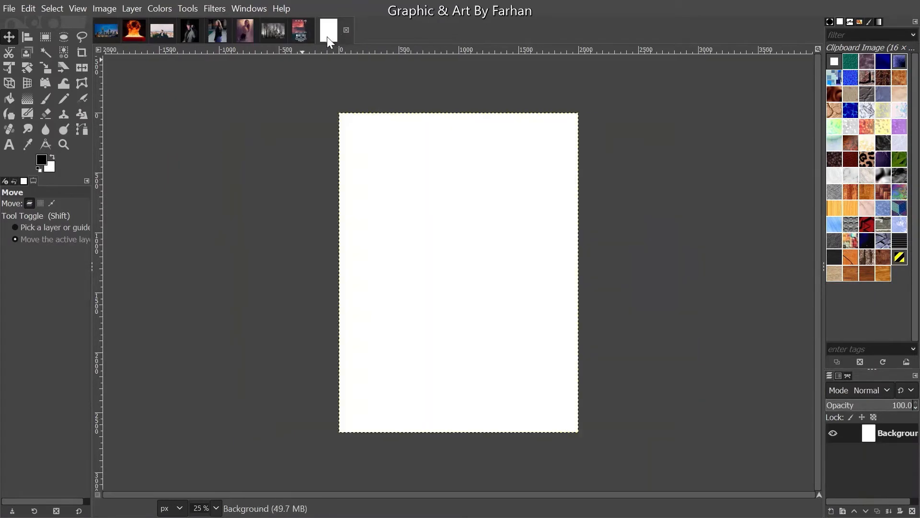
{"action": "left_click", "coordinate": [280, 34]}
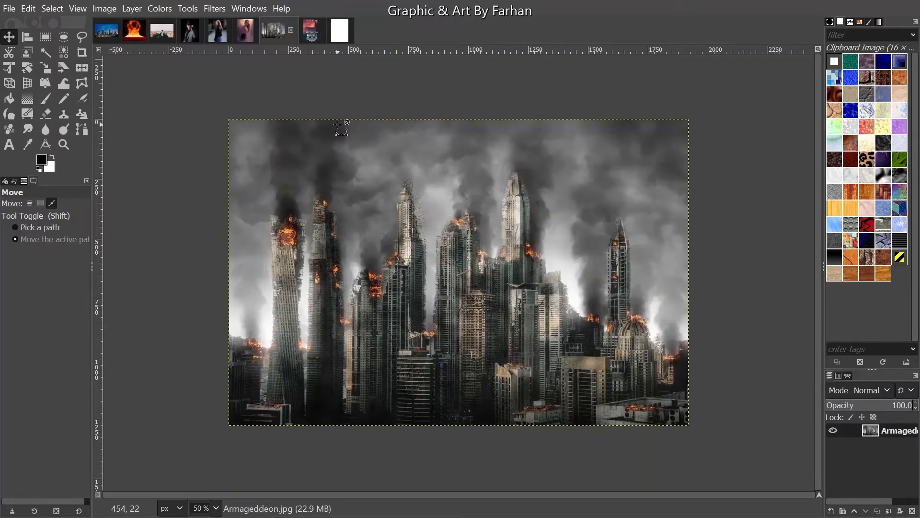
{"action": "left_click", "coordinate": [22, 9]}
{"action": "left_click", "coordinate": [70, 106]}
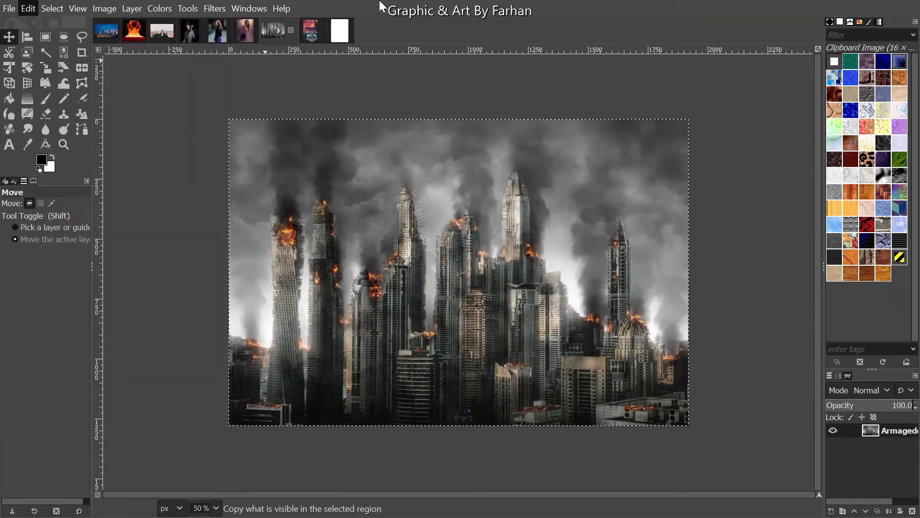
{"action": "left_click", "coordinate": [346, 34]}
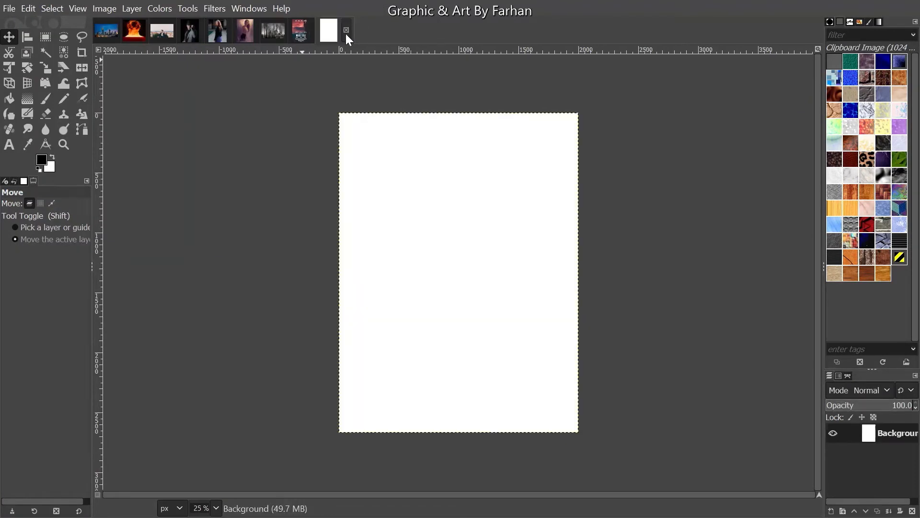
{"action": "left_click", "coordinate": [29, 8]}
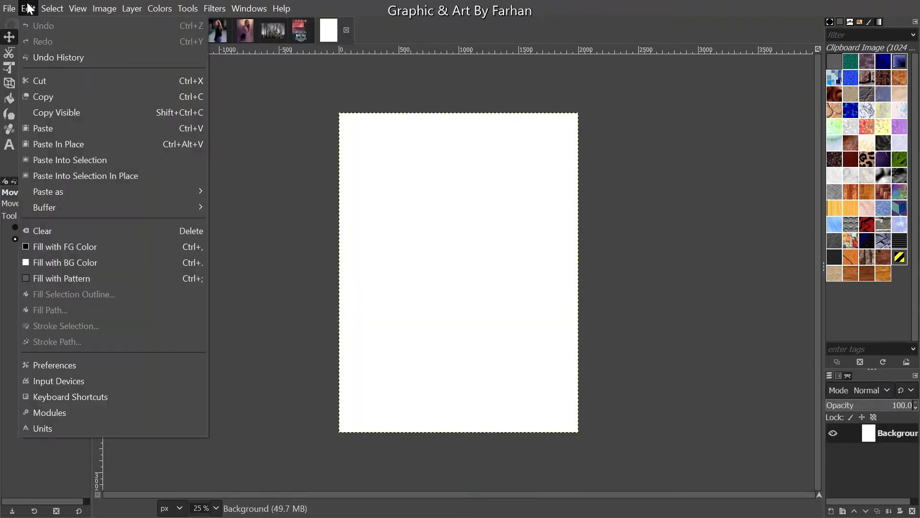
{"action": "left_click", "coordinate": [67, 125]}
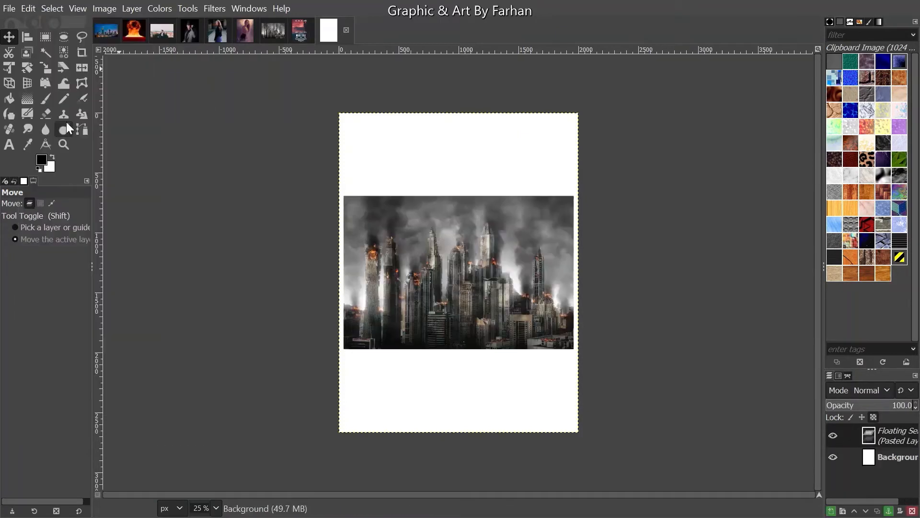
{"action": "left_click", "coordinate": [830, 510]}
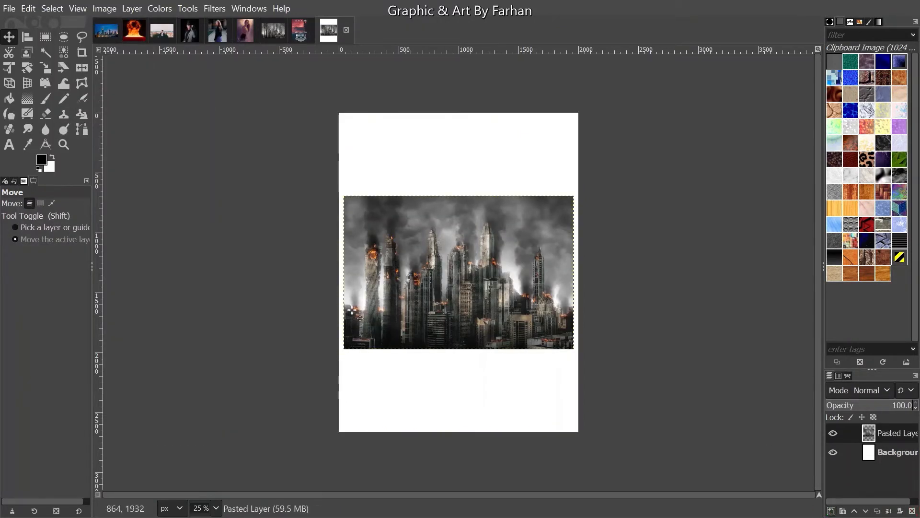
- Scale the burning-city layer up to about 4003x2669 around its centre
{"action": "left_click", "coordinate": [45, 67]}
{"action": "left_click", "coordinate": [595, 393]}
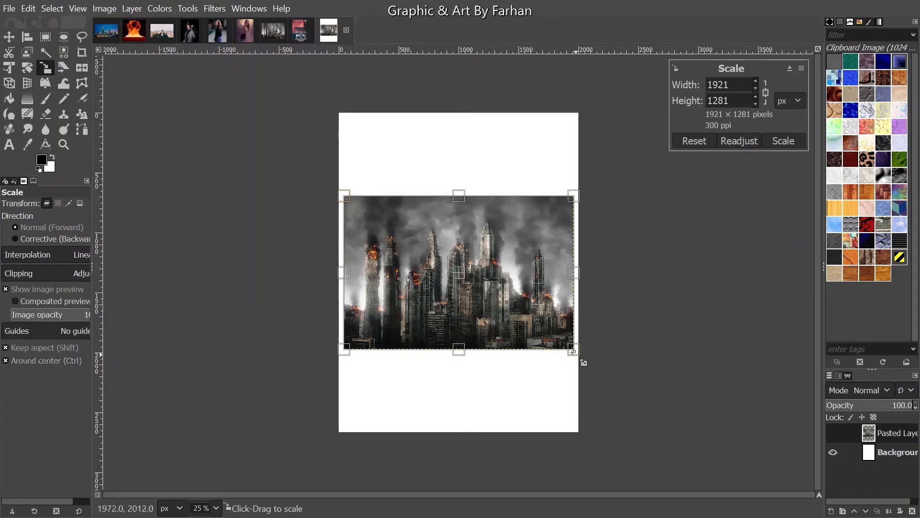
{"action": "left_click_drag", "start_coordinate": [572, 349], "coordinate": [817, 516]}
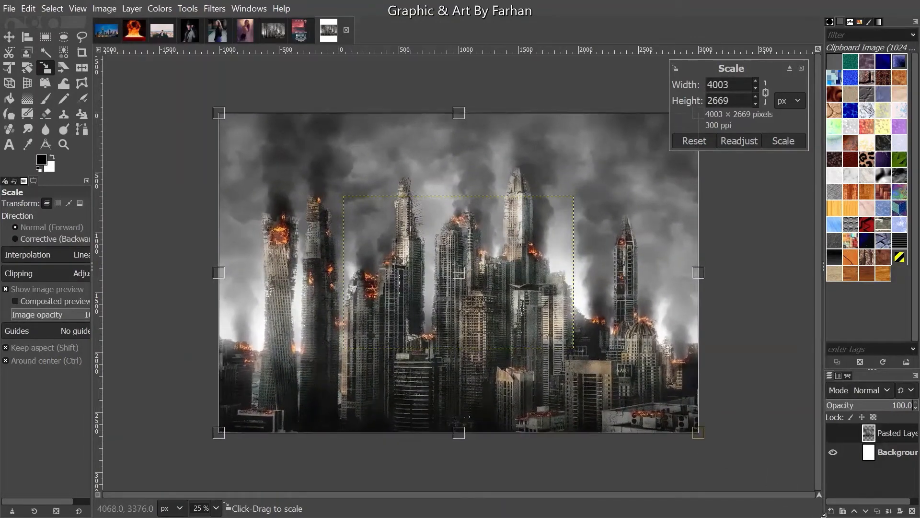
{"action": "left_click", "coordinate": [790, 140]}
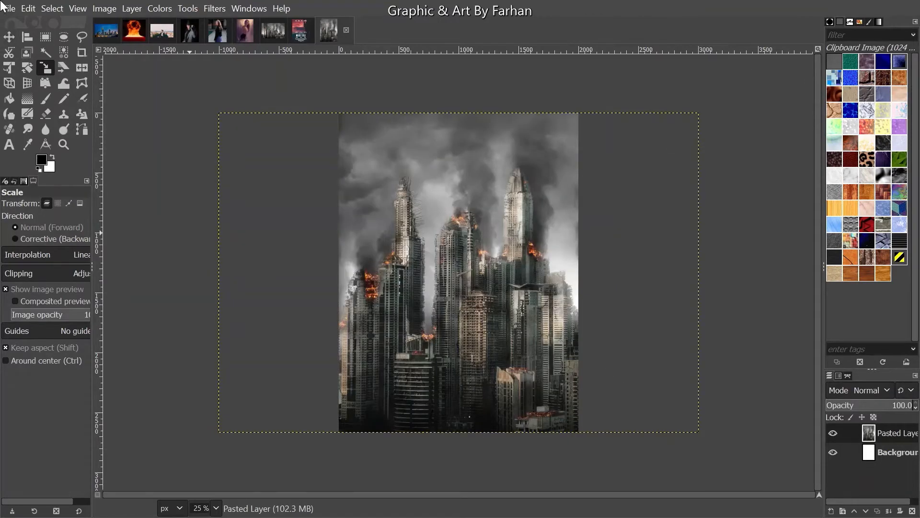
- Move the enlarged city layer so it sits slightly left on the poster
{"action": "left_click", "coordinate": [9, 37]}
{"action": "left_click_drag", "start_coordinate": [434, 401], "coordinate": [408, 264]}
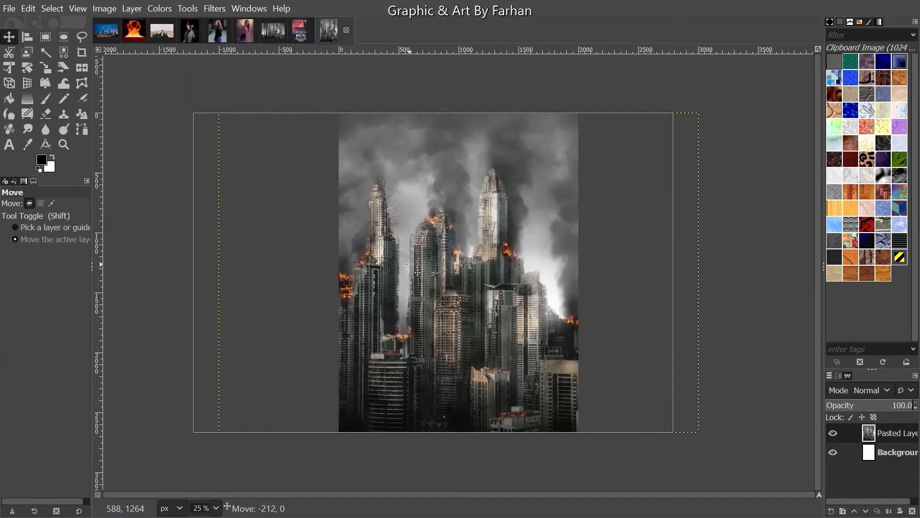
{"action": "left_click_drag", "start_coordinate": [409, 265], "coordinate": [411, 275]}
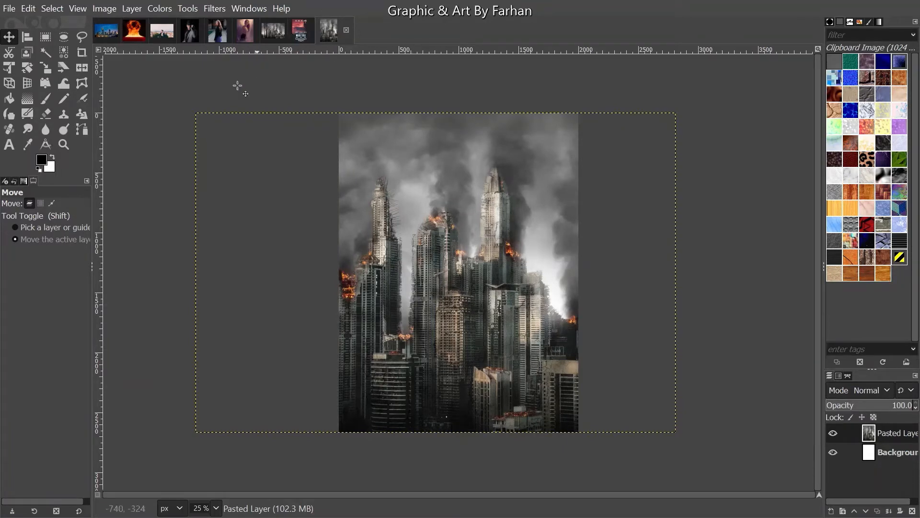
- Copy the visible Frankfurt.jpg skyline, paste it onto the poster with Ctrl+V, and make it a new layer
{"action": "left_click", "coordinate": [107, 32]}
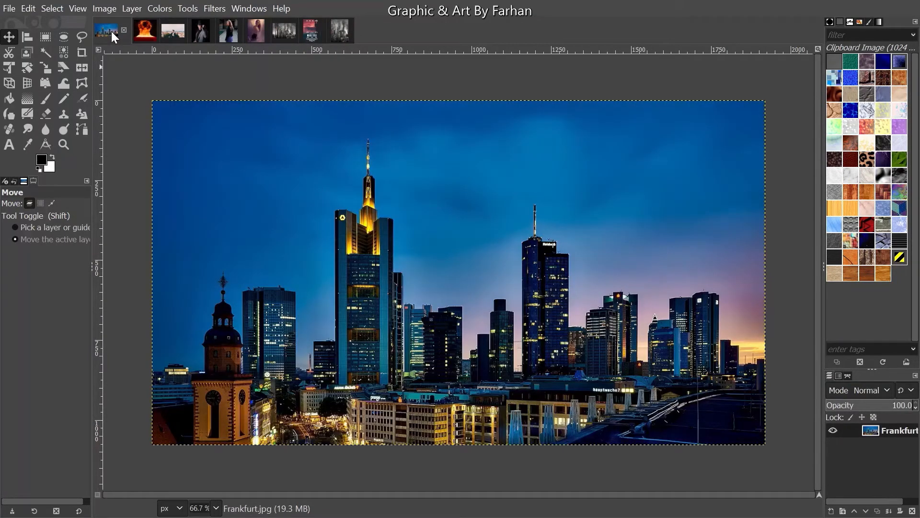
{"action": "key", "text": "ctrl"}
{"action": "left_click", "coordinate": [32, 12]}
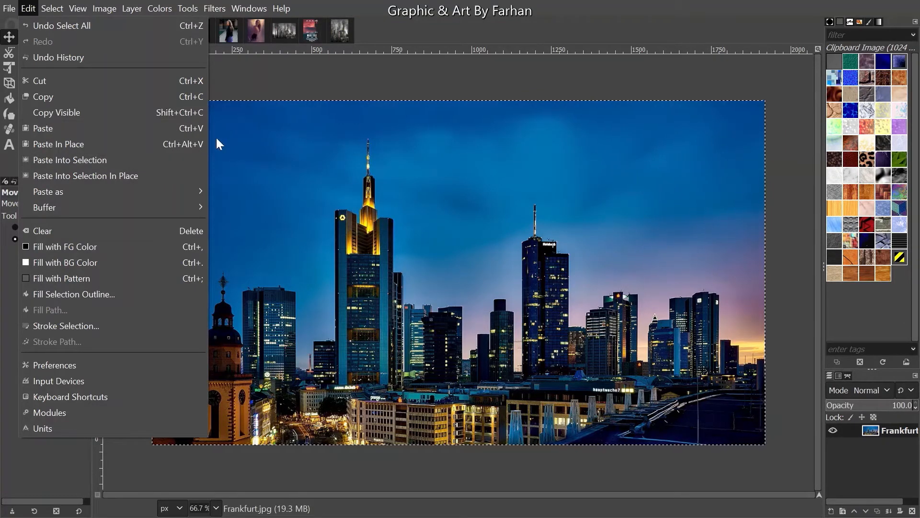
{"action": "left_click", "coordinate": [194, 108]}
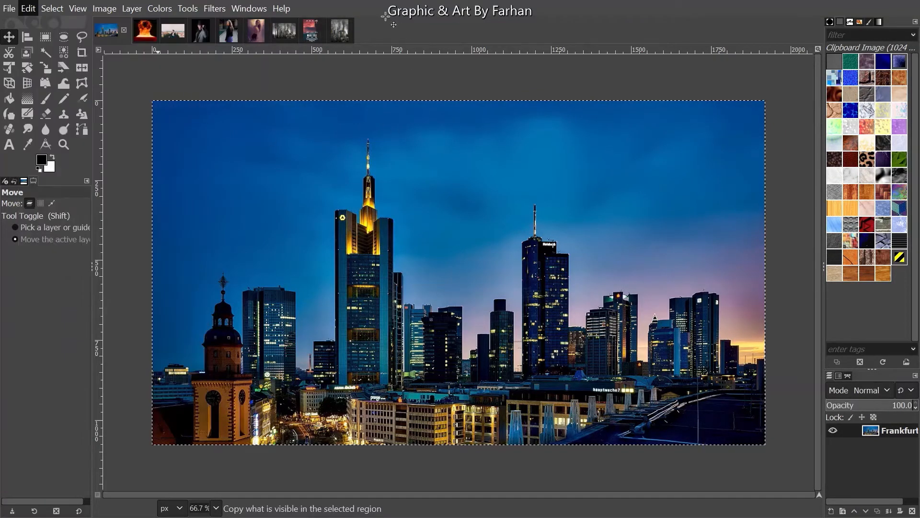
{"action": "left_click", "coordinate": [343, 27]}
{"action": "key", "text": "ctrl+v"}
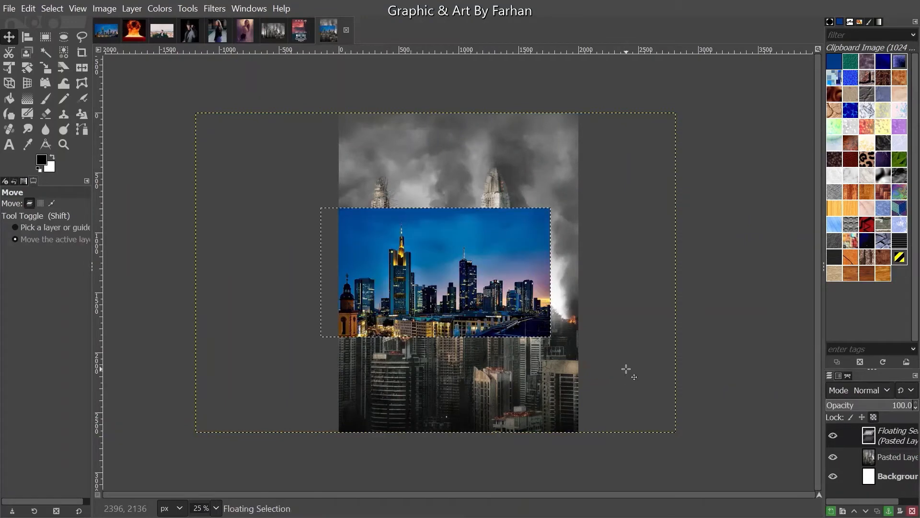
{"action": "left_click", "coordinate": [831, 511]}
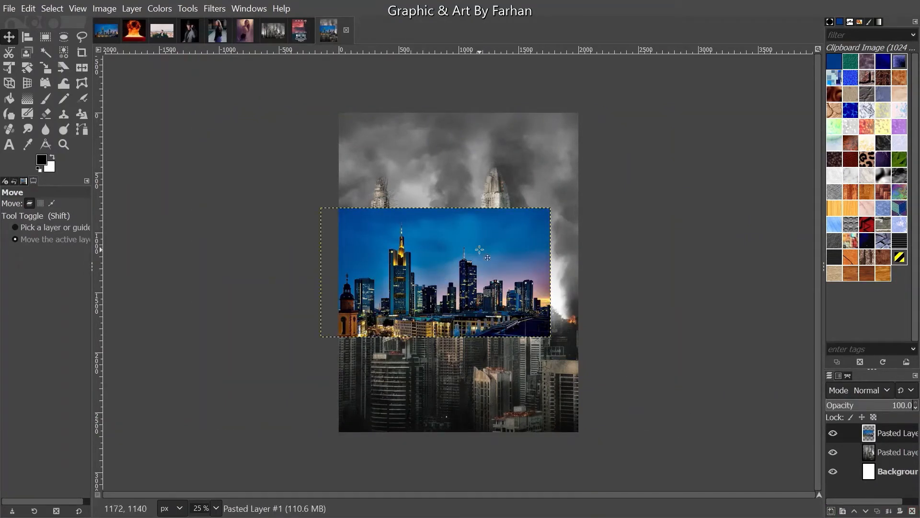
- Centre the skyline layer horizontally and vertically relative to the image
{"action": "left_click", "coordinate": [28, 33]}
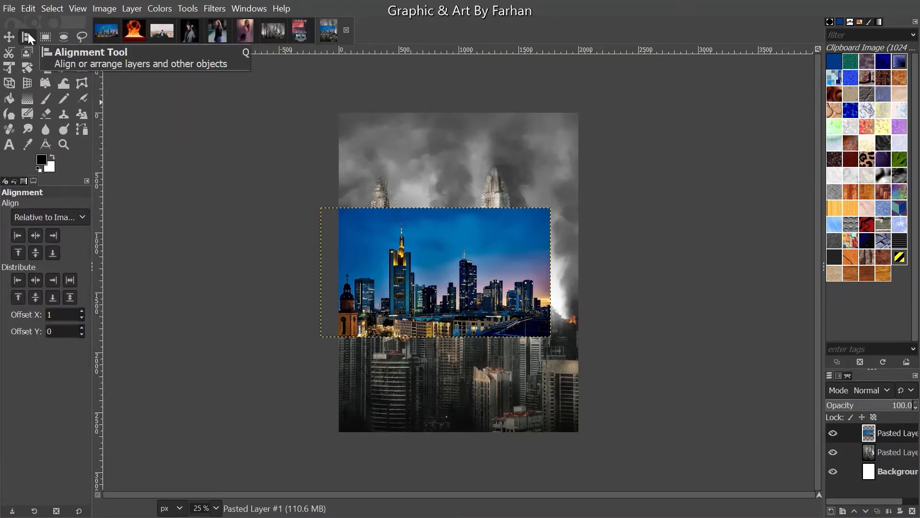
{"action": "left_click", "coordinate": [455, 238]}
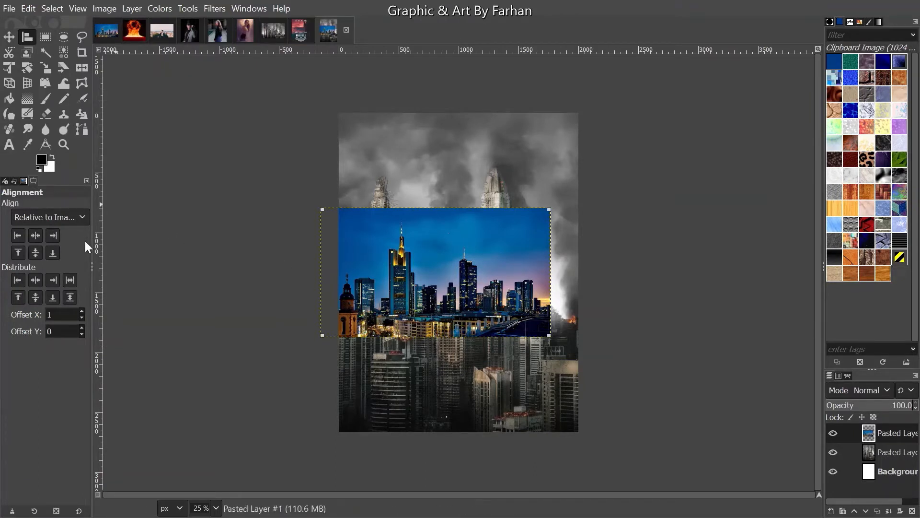
{"action": "left_click", "coordinate": [53, 214]}
{"action": "left_click", "coordinate": [55, 212]}
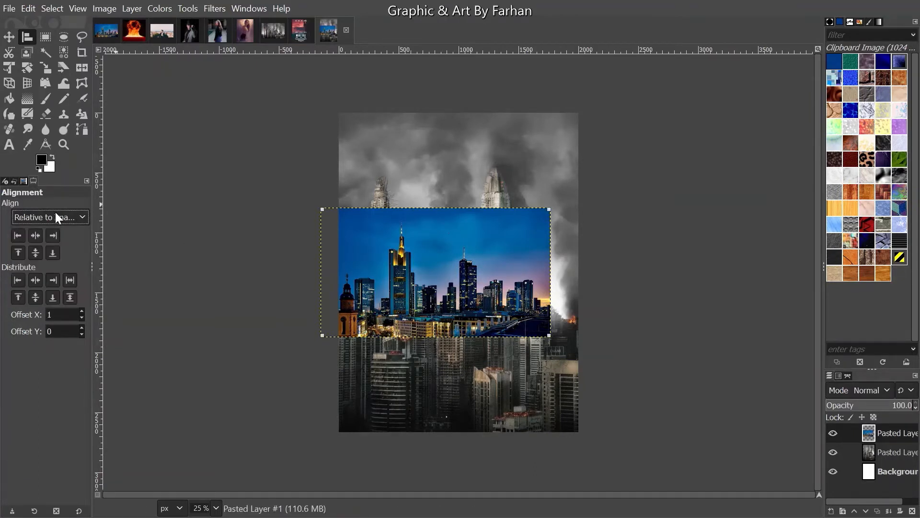
{"action": "left_click", "coordinate": [38, 238]}
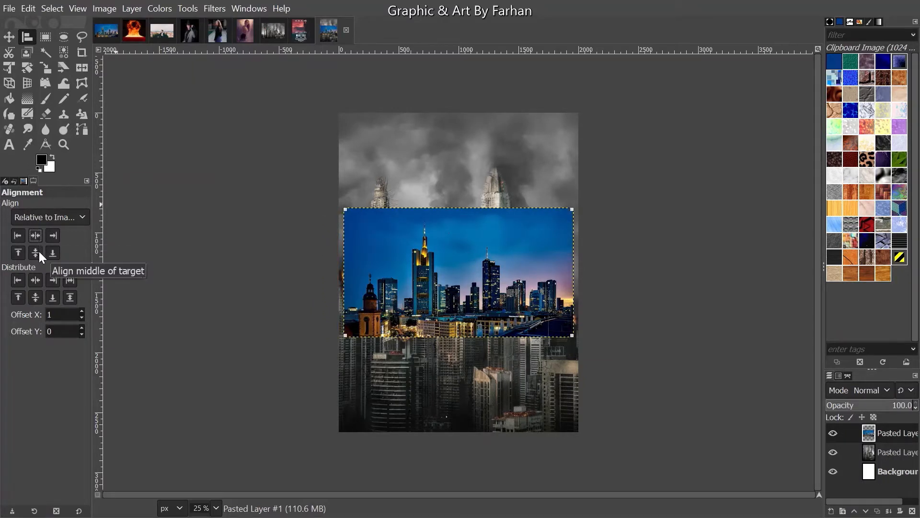
{"action": "left_click", "coordinate": [39, 251]}
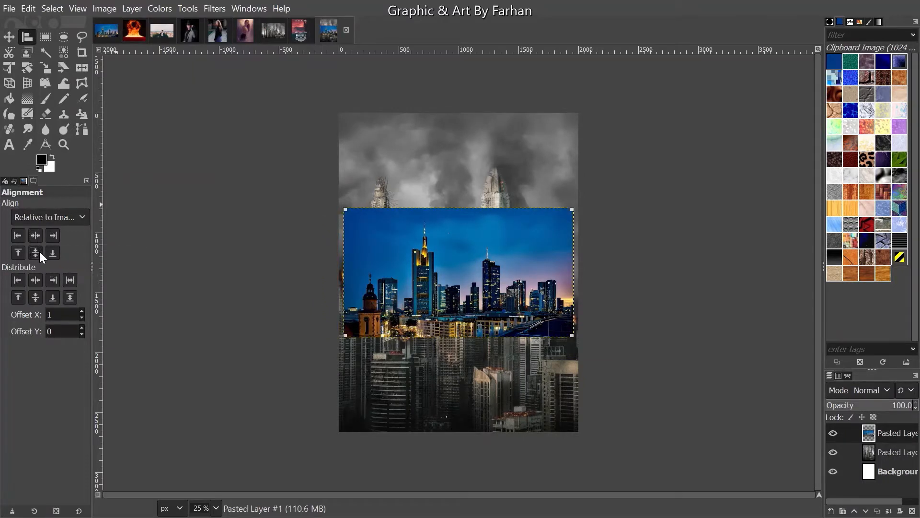
- Enlarge the skyline layer around its centre, then stretch it slightly taller
{"action": "left_click", "coordinate": [46, 68]}
{"action": "left_click", "coordinate": [507, 341]}
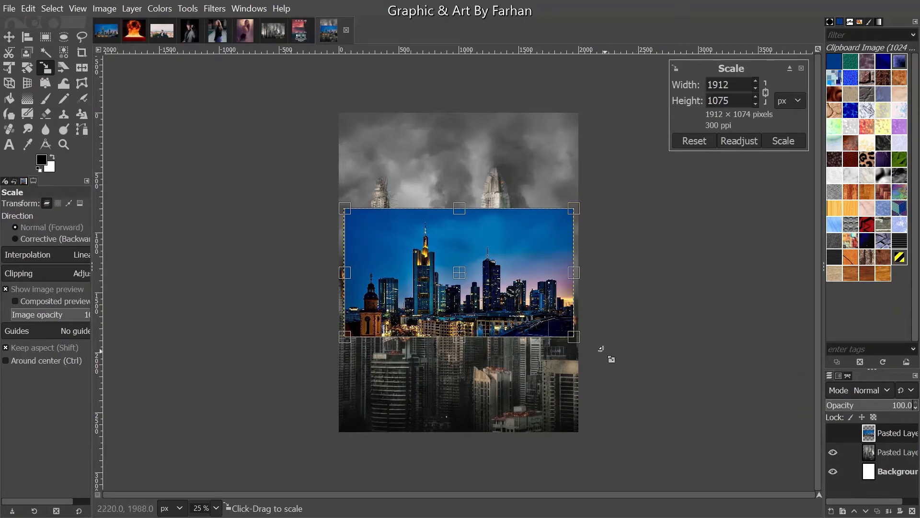
{"action": "left_click_drag", "start_coordinate": [576, 338], "coordinate": [919, 516]}
{"action": "left_click", "coordinate": [786, 140]}
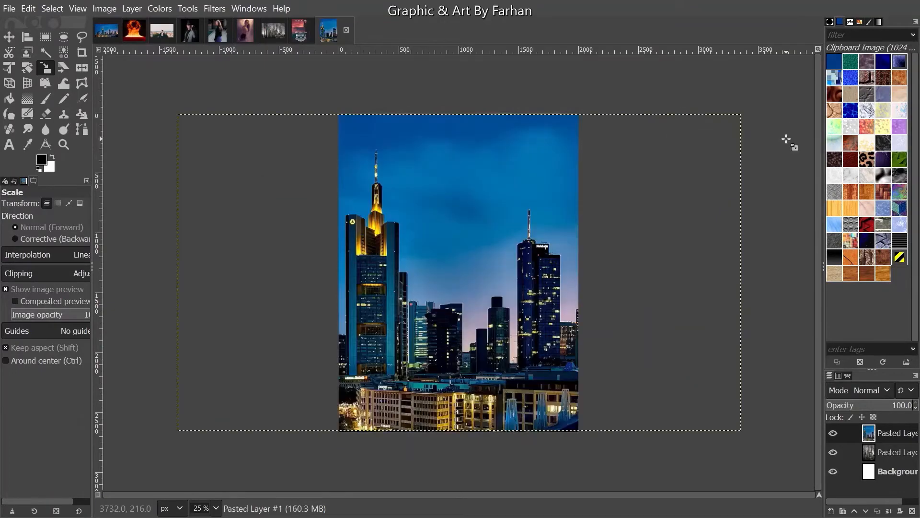
{"action": "left_click", "coordinate": [544, 244]}
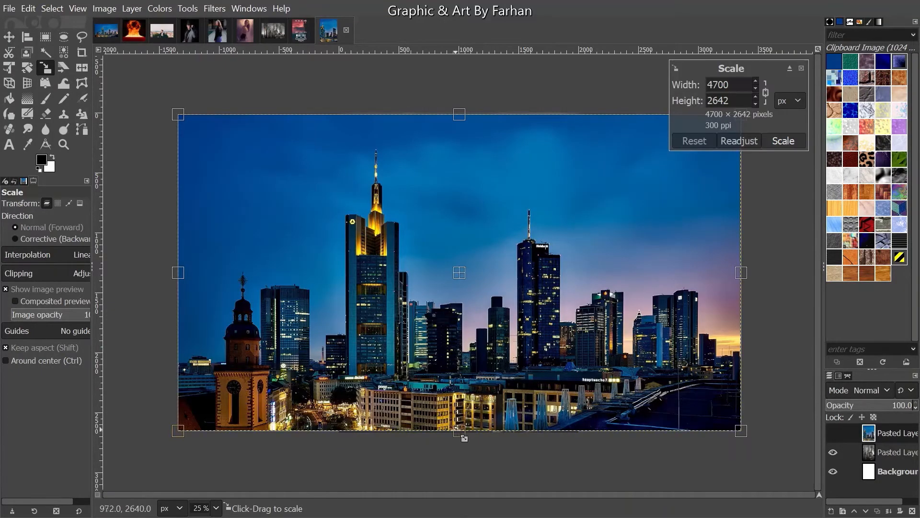
{"action": "left_click_drag", "start_coordinate": [457, 430], "coordinate": [458, 433]}
{"action": "left_click", "coordinate": [782, 140]}
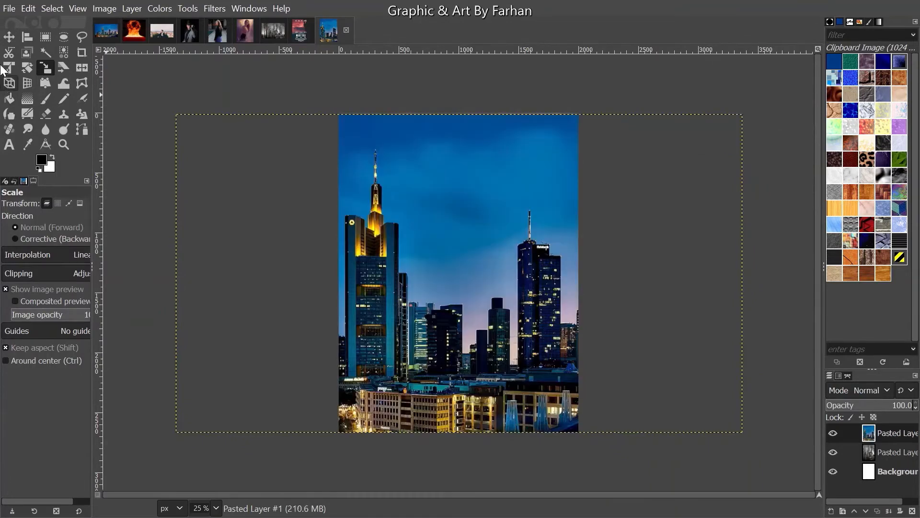
{"action": "left_click", "coordinate": [312, 203]}
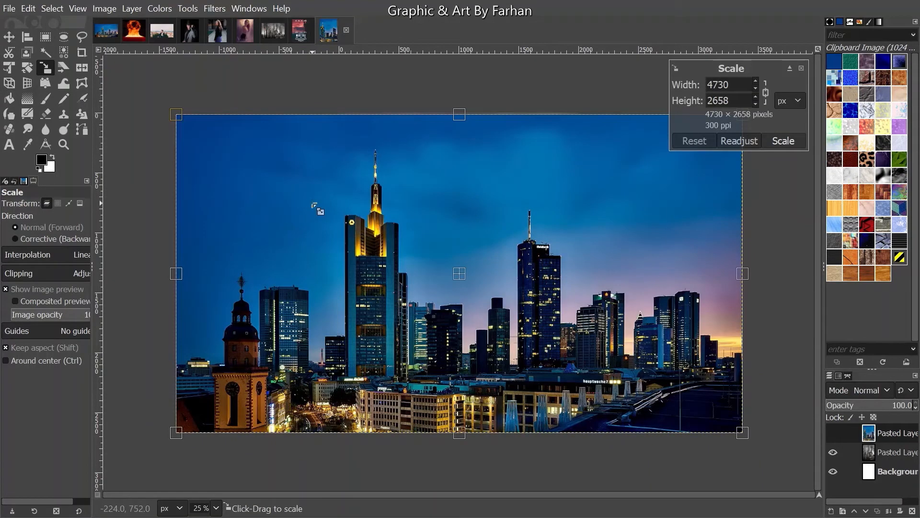
- Shift the blue city layer left to centre its tower, comparing by toggling visibility, and delete the Background layer
{"action": "left_click", "coordinate": [9, 36]}
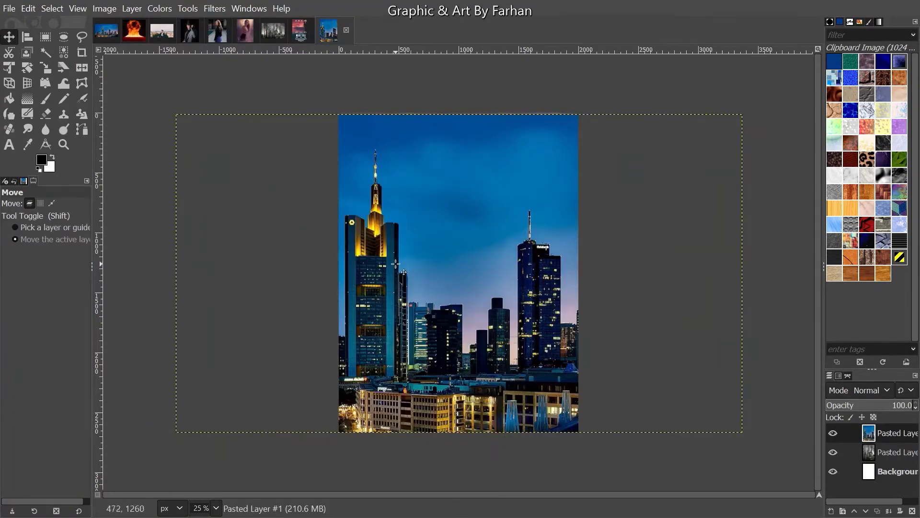
{"action": "left_click_drag", "start_coordinate": [395, 263], "coordinate": [662, 364]}
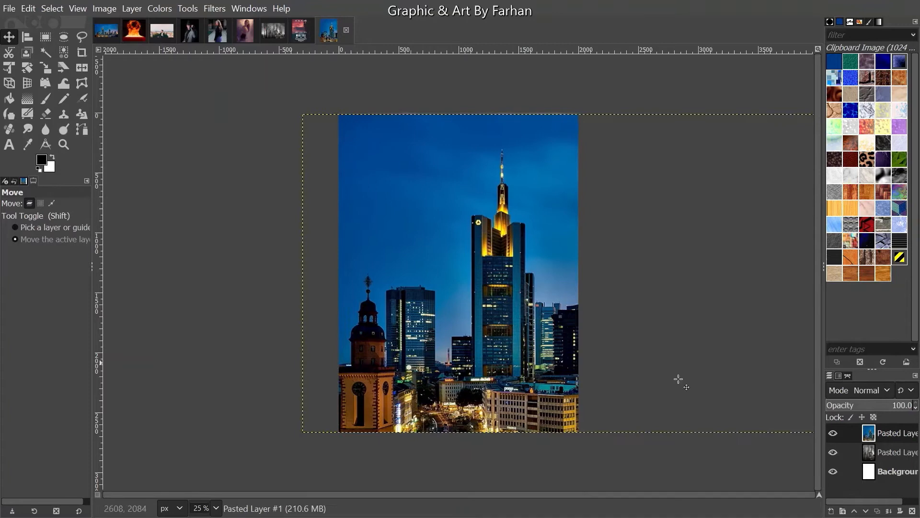
{"action": "left_click", "coordinate": [836, 433]}
{"action": "left_click", "coordinate": [836, 433]}
{"action": "left_click", "coordinate": [836, 433]}
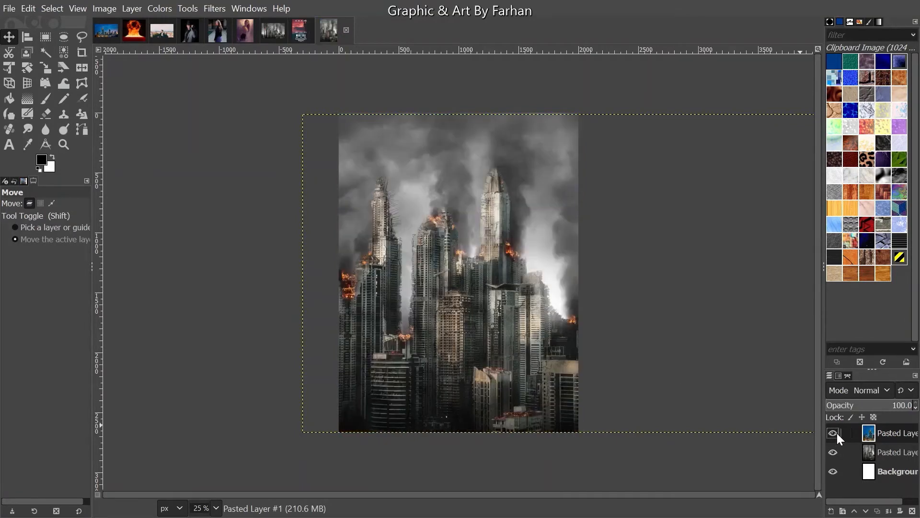
{"action": "left_click", "coordinate": [836, 433]}
{"action": "left_click_drag", "start_coordinate": [486, 258], "coordinate": [364, 253]}
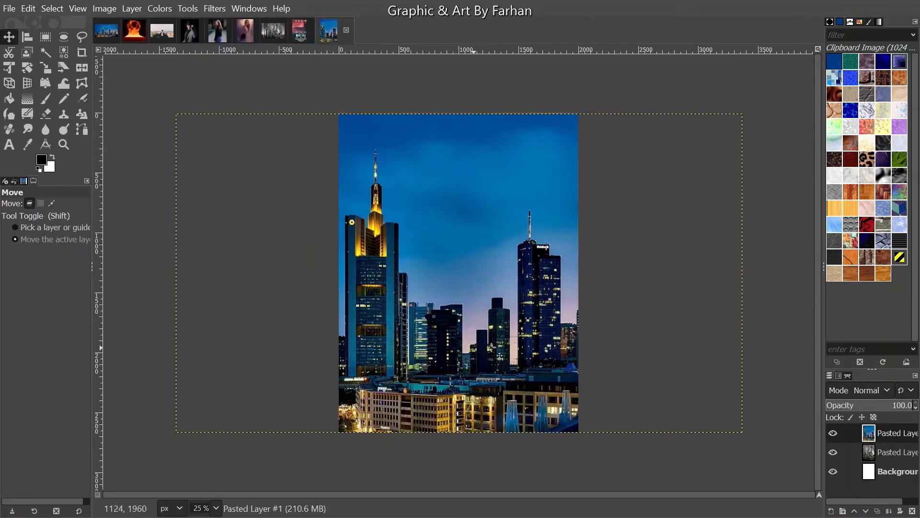
{"action": "left_click_drag", "start_coordinate": [417, 304], "coordinate": [360, 304]}
{"action": "left_click", "coordinate": [834, 433]}
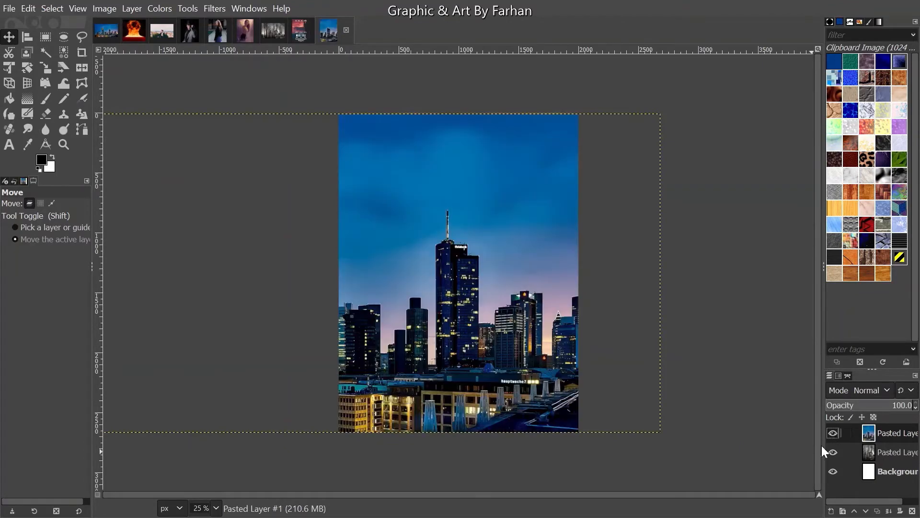
{"action": "left_click", "coordinate": [913, 473]}
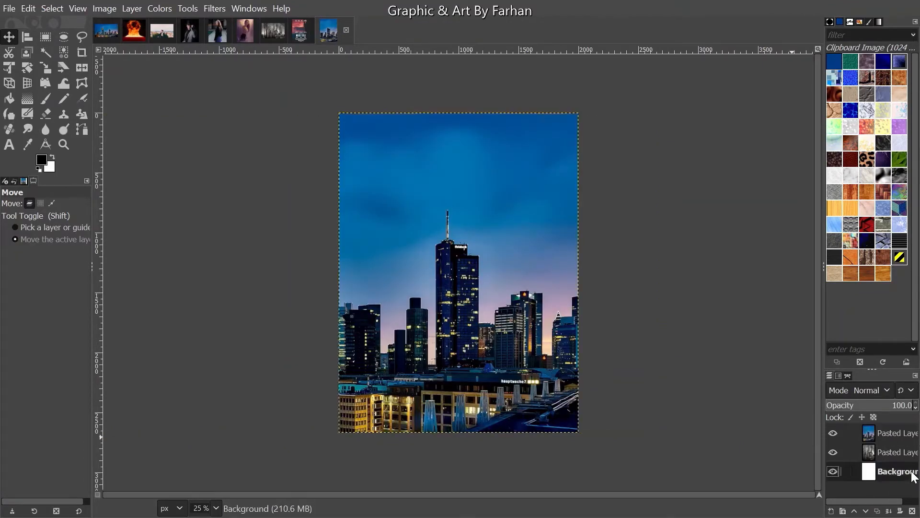
{"action": "left_click", "coordinate": [912, 510]}
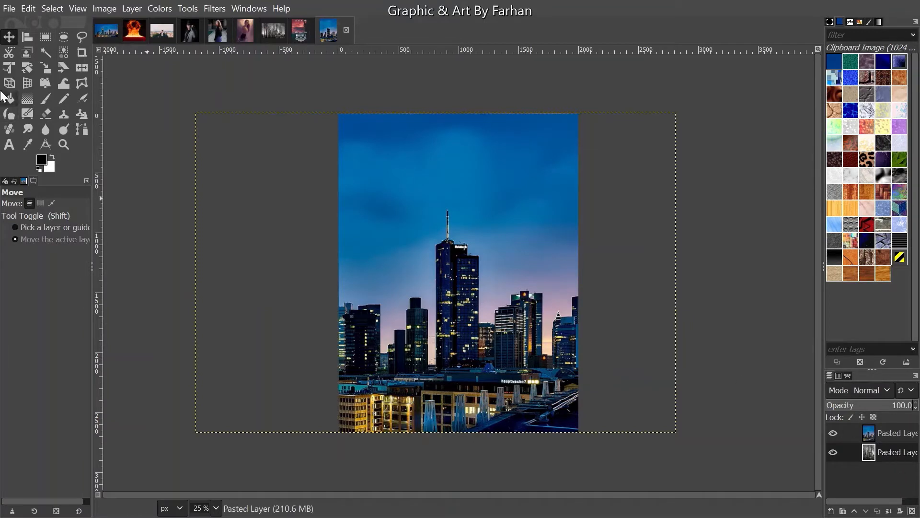
- In the woman's photo, turn her outline path into a selection
{"action": "left_click", "coordinate": [251, 37]}
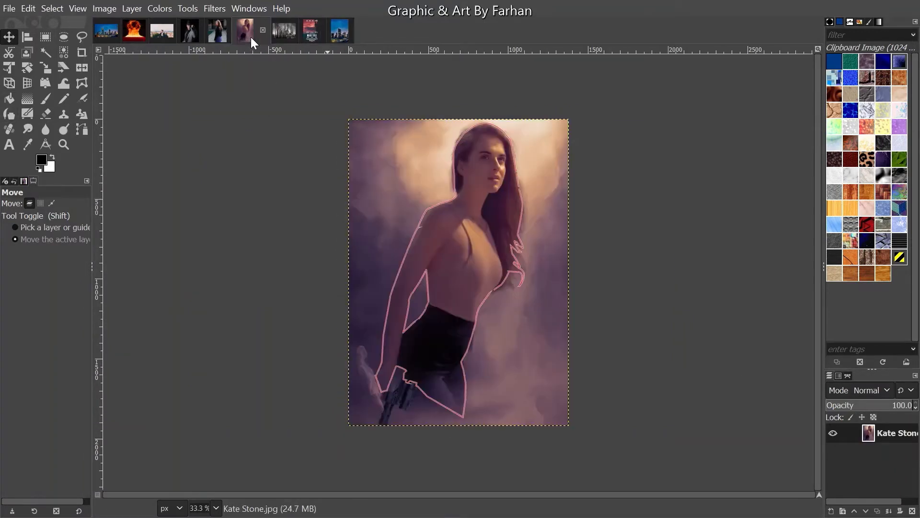
{"action": "left_click", "coordinate": [847, 373]}
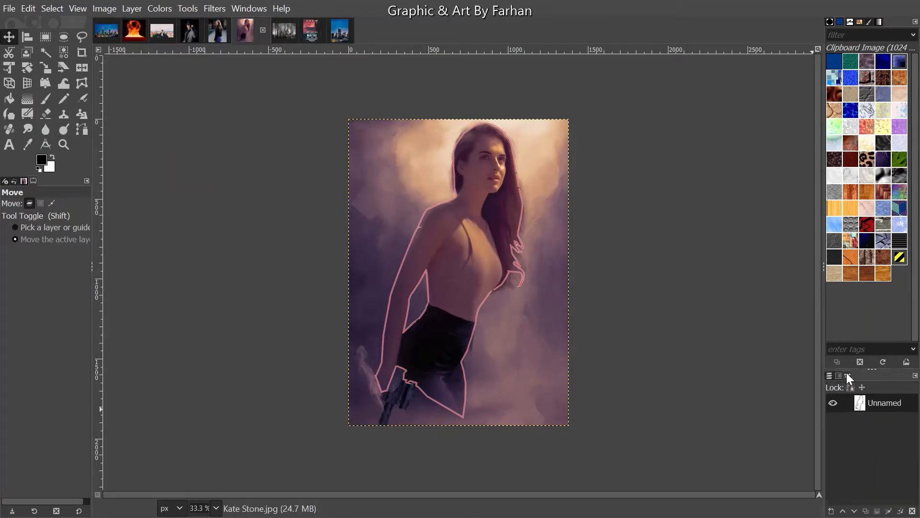
{"action": "right_click", "coordinate": [861, 402]}
{"action": "left_click", "coordinate": [815, 225]}
{"action": "left_click", "coordinate": [829, 376]}
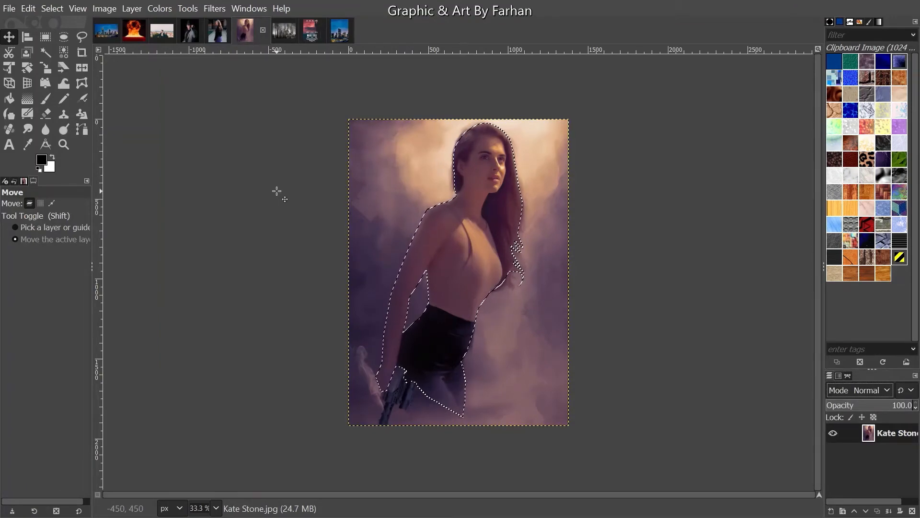
- Add an alpha channel, erase everything around the woman, and copy her as visible
{"action": "right_click", "coordinate": [876, 435]}
{"action": "left_click", "coordinate": [817, 379]}
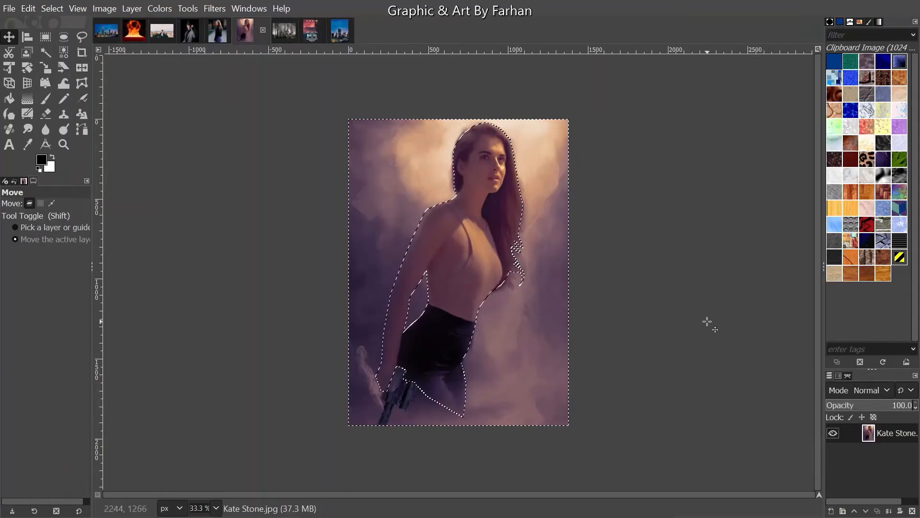
{"action": "key", "text": "Delete"}
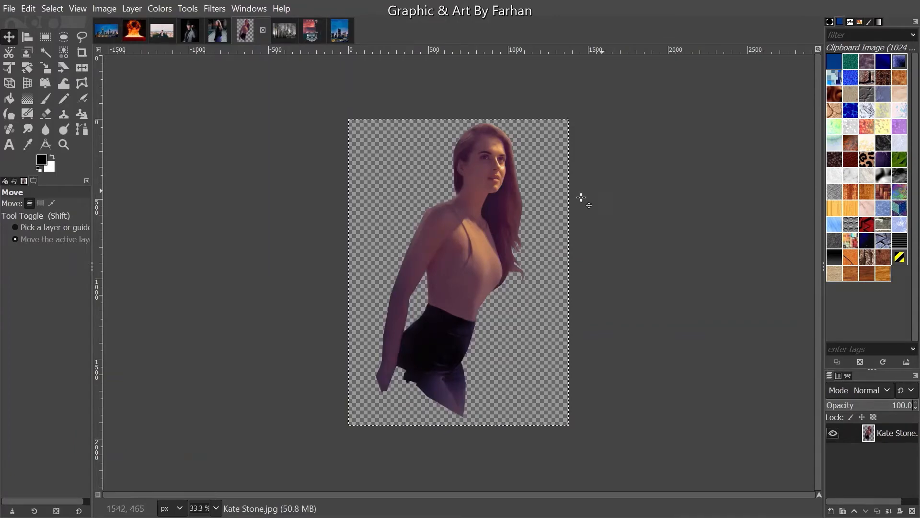
{"action": "left_click", "coordinate": [28, 8]}
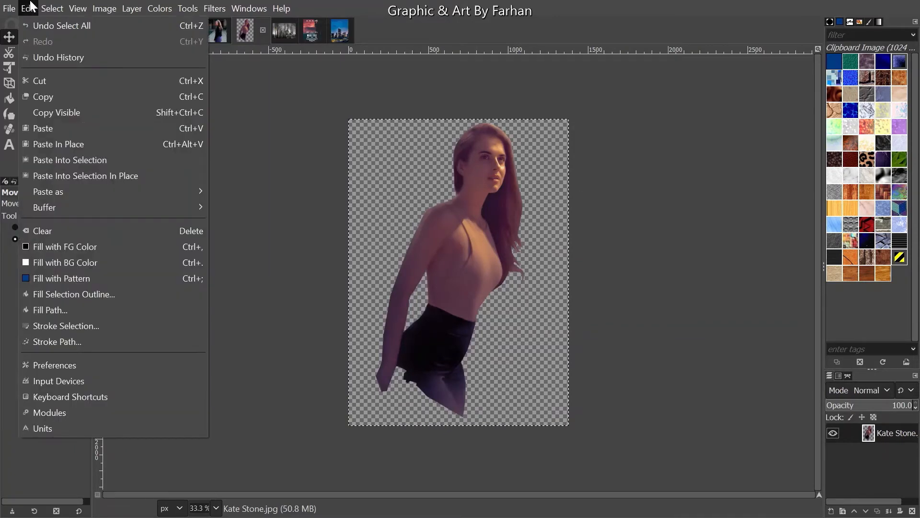
{"action": "left_click", "coordinate": [73, 110]}
- Back on the poster, move the blue city layer below the burning city
{"action": "left_click", "coordinate": [347, 31]}
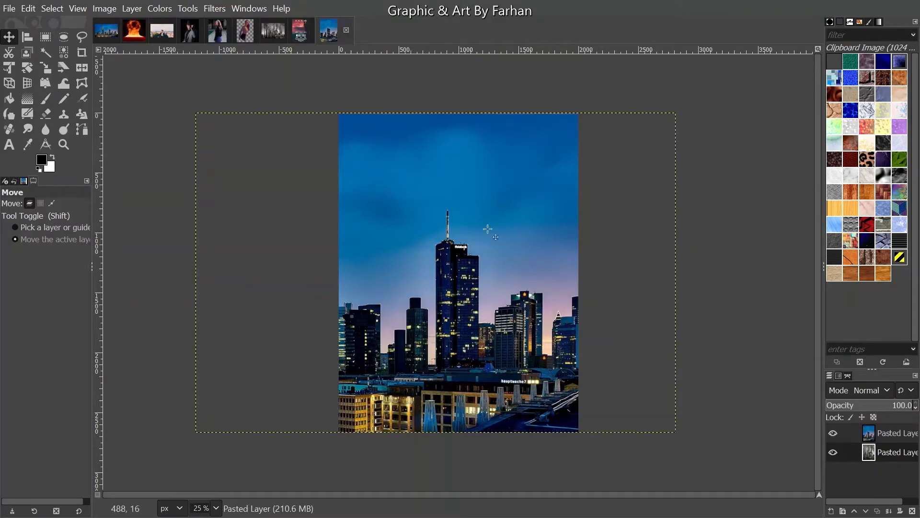
{"action": "left_click", "coordinate": [887, 430]}
{"action": "left_click_drag", "start_coordinate": [887, 430], "coordinate": [909, 471]}
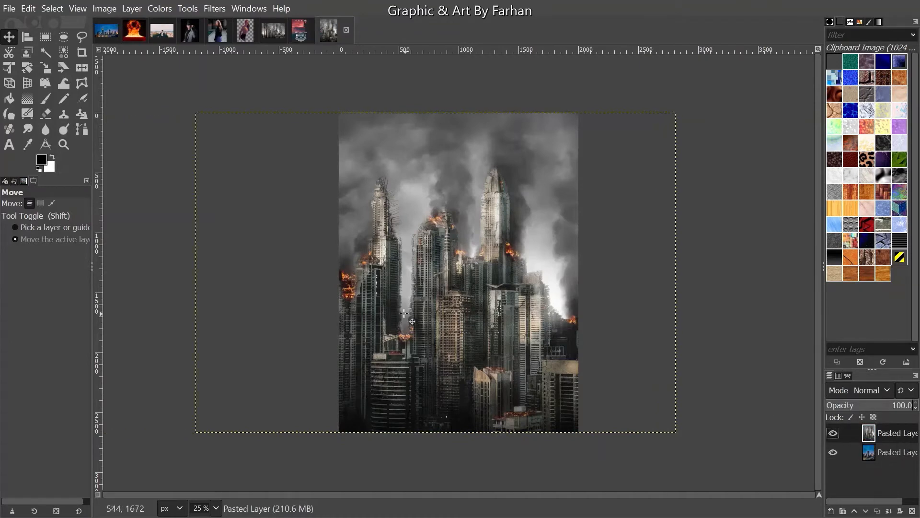
- Paste the woman as a new layer and scale her to about 1959x2724
{"action": "key", "text": "ctrl+v"}
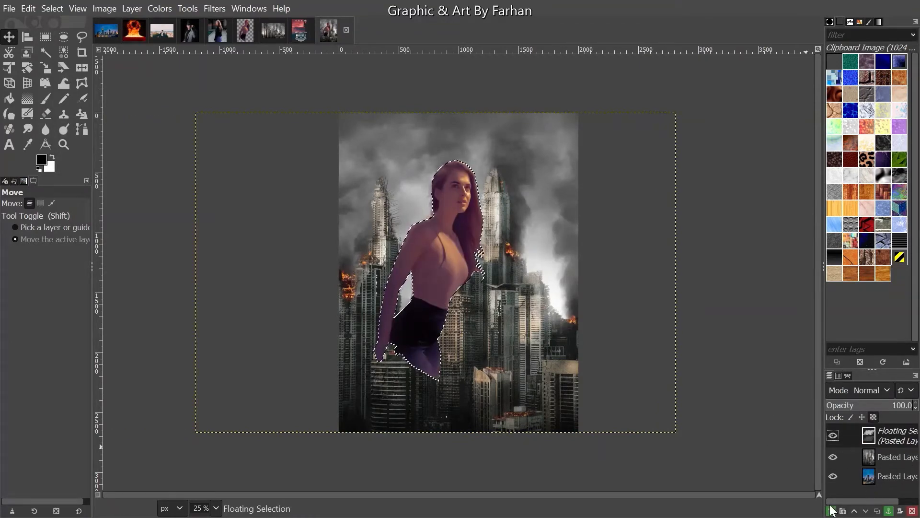
{"action": "key", "text": "ctrl+shift+n"}
{"action": "left_click", "coordinate": [44, 68]}
{"action": "left_click", "coordinate": [507, 308]}
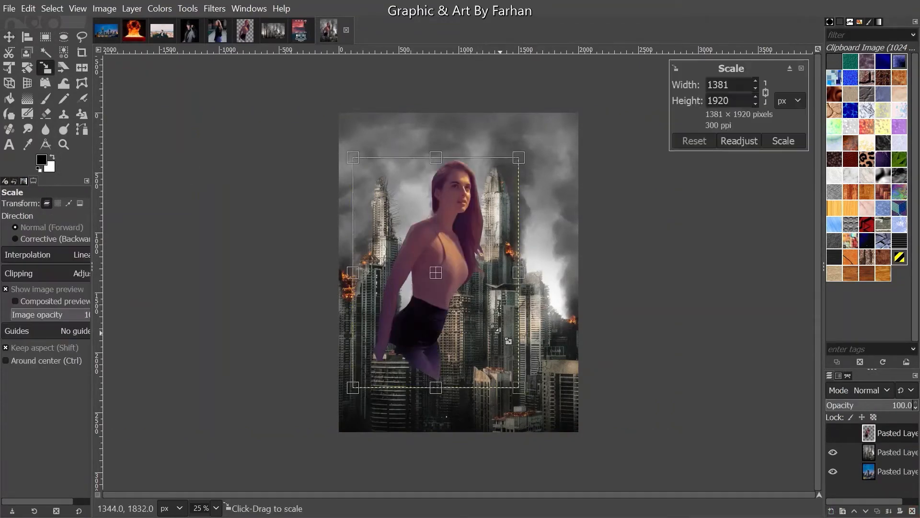
{"action": "left_click_drag", "start_coordinate": [524, 387], "coordinate": [602, 472]}
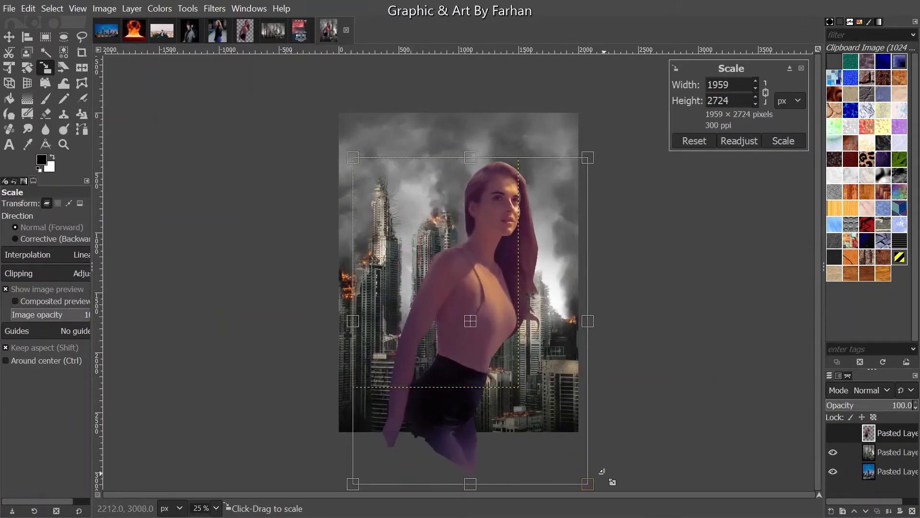
{"action": "left_click", "coordinate": [774, 140]}
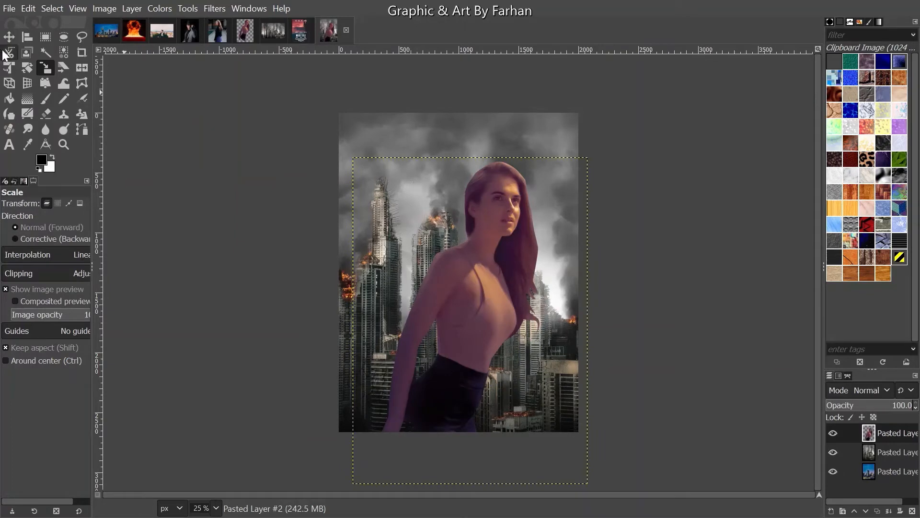
- Flip the woman horizontally and rotate her about 12.9 degrees
{"action": "left_click", "coordinate": [457, 227]}
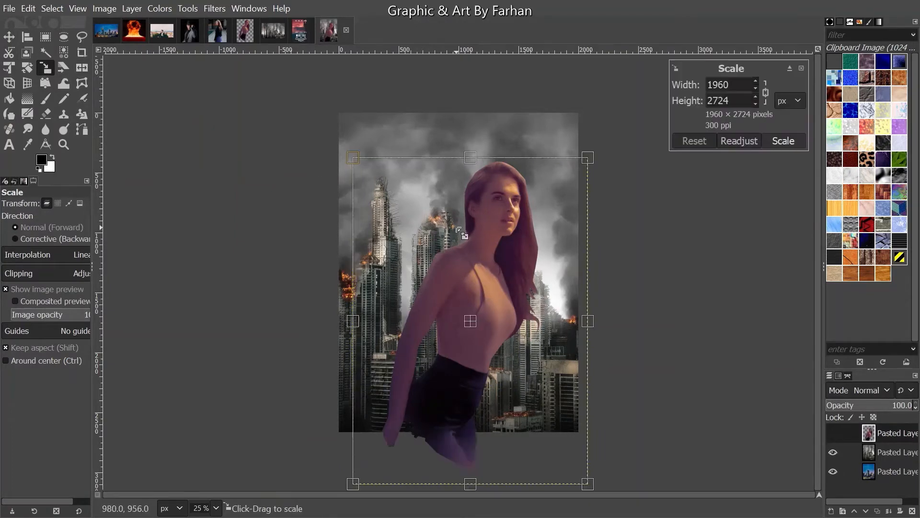
{"action": "left_click", "coordinate": [82, 68]}
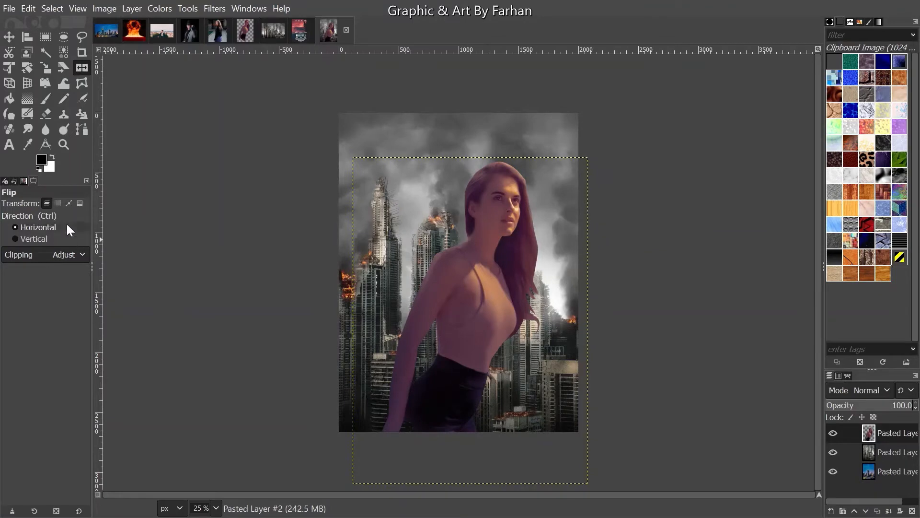
{"action": "left_click", "coordinate": [512, 209]}
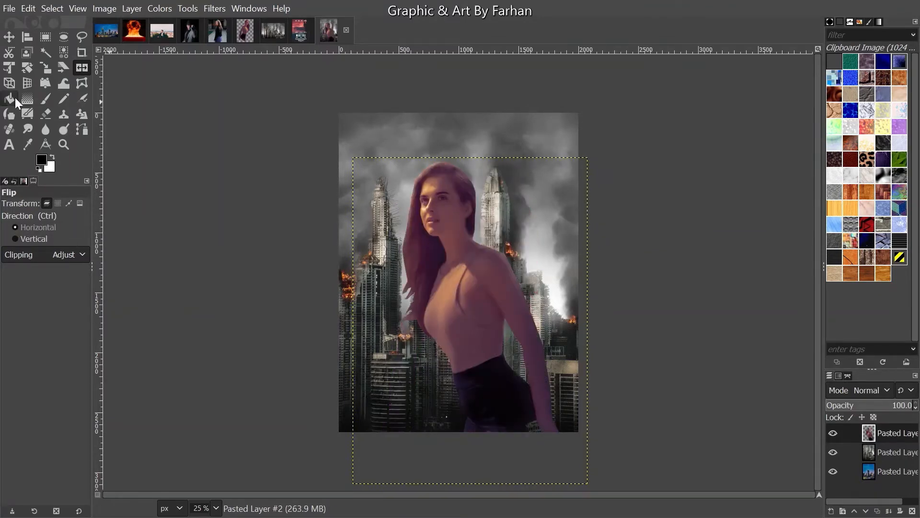
{"action": "left_click", "coordinate": [27, 68]}
{"action": "mouse_move", "coordinate": [510, 208]}
{"action": "left_mouse_down"}
{"action": "mouse_move", "coordinate": [533, 216]}
{"action": "mouse_move", "coordinate": [526, 199]}
{"action": "left_mouse_up"}
{"action": "left_click", "coordinate": [770, 153]}
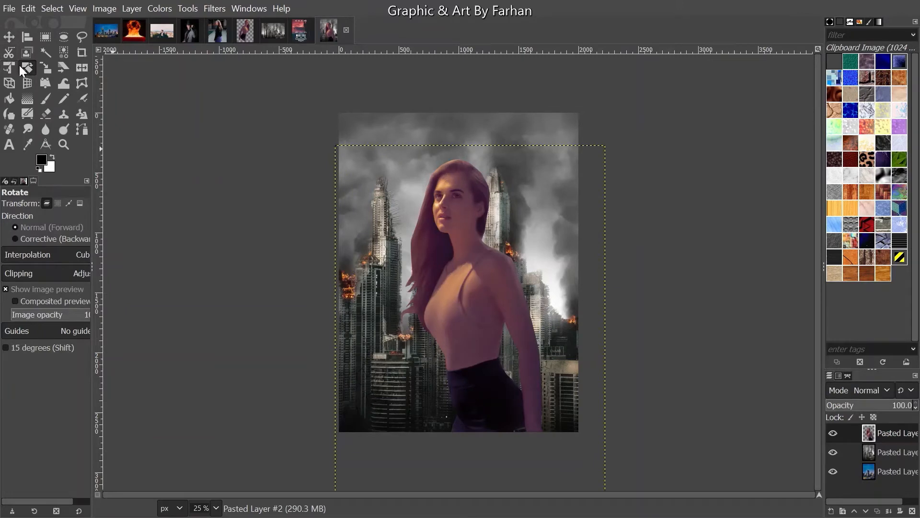
- Shift the woman slightly right and enlarge her to roughly 2396x3154
{"action": "left_click", "coordinate": [9, 36]}
{"action": "mouse_move", "coordinate": [445, 223]}
{"action": "left_mouse_down"}
{"action": "mouse_move", "coordinate": [340, 151]}
{"action": "mouse_move", "coordinate": [453, 221]}
{"action": "left_mouse_up"}
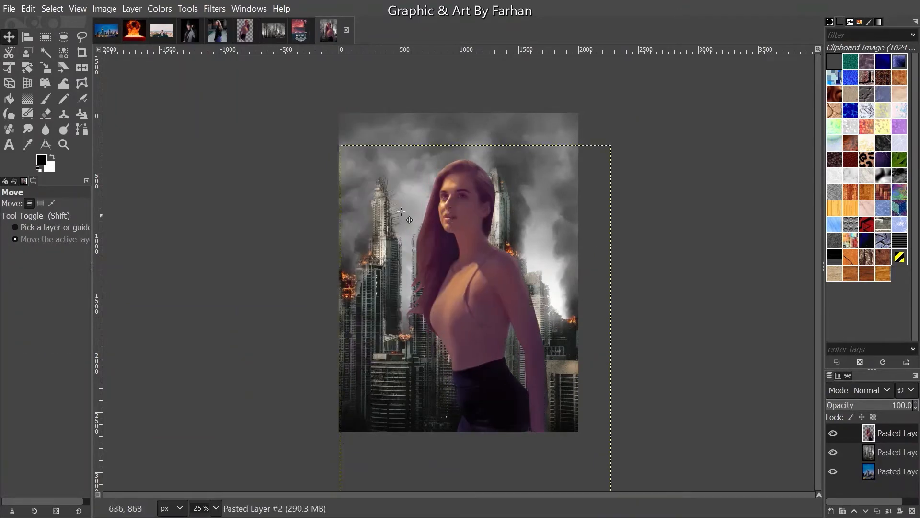
{"action": "left_click", "coordinate": [45, 68]}
{"action": "left_click", "coordinate": [479, 287]}
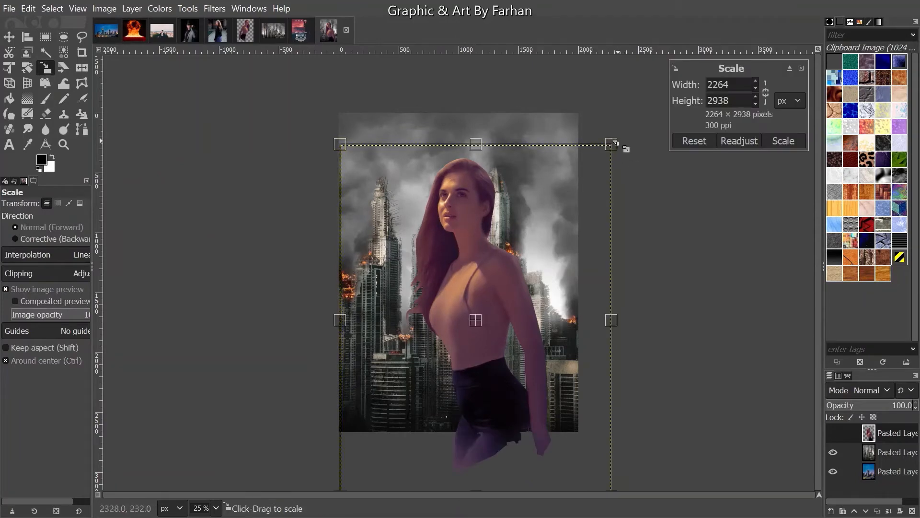
{"action": "left_click_drag", "start_coordinate": [626, 146], "coordinate": [638, 109]}
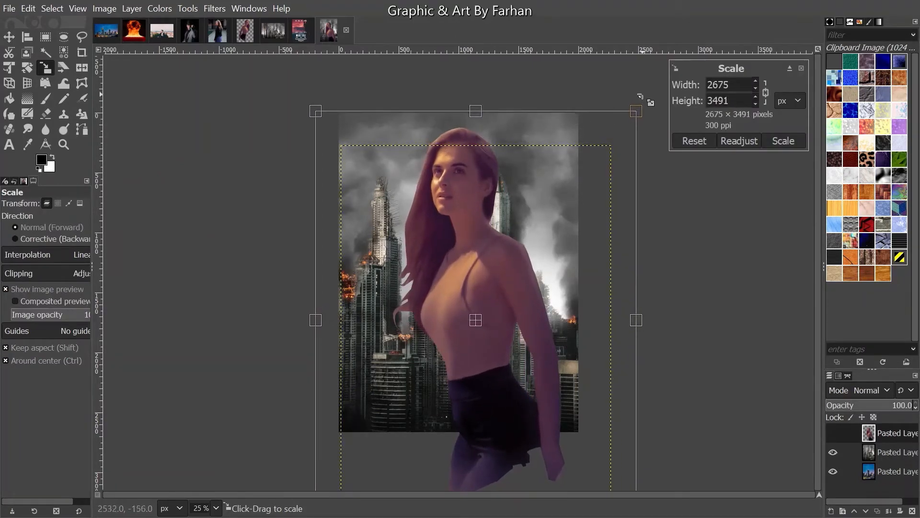
{"action": "left_click", "coordinate": [799, 137]}
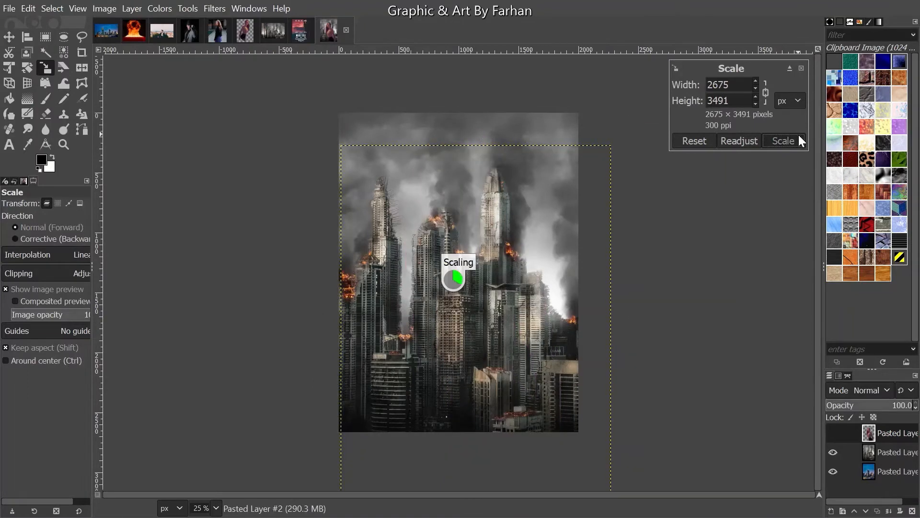
- Nudge the woman layer slightly upward over the city
{"action": "left_click", "coordinate": [9, 37]}
{"action": "left_click_drag", "start_coordinate": [585, 257], "coordinate": [508, 226]}
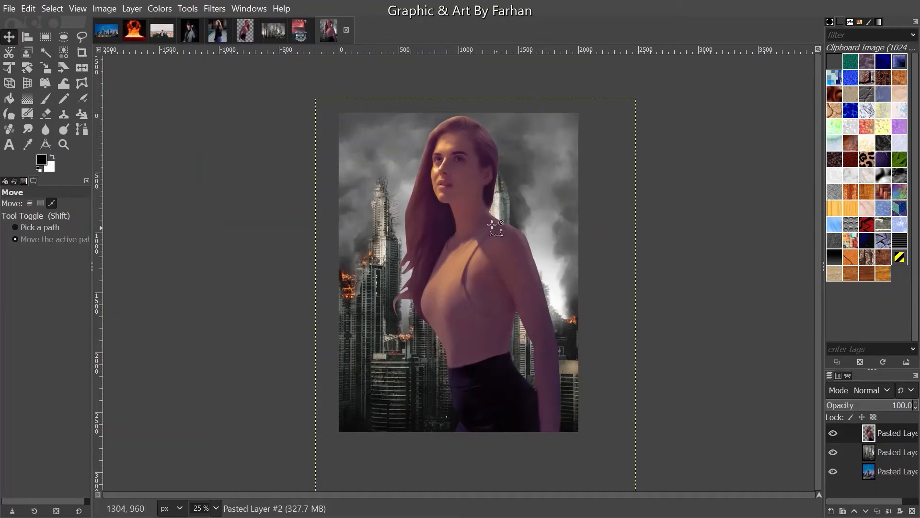
{"action": "left_click", "coordinate": [466, 205]}
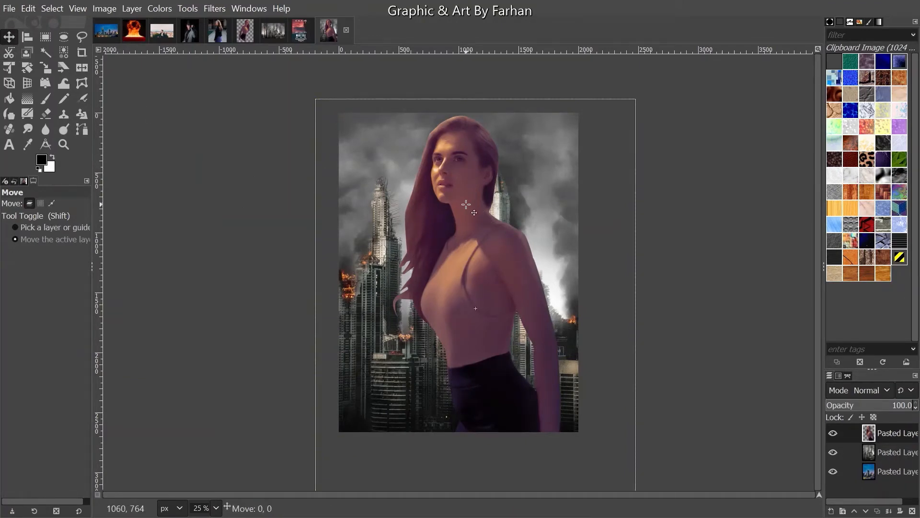
{"action": "left_click_drag", "start_coordinate": [466, 205], "coordinate": [465, 200]}
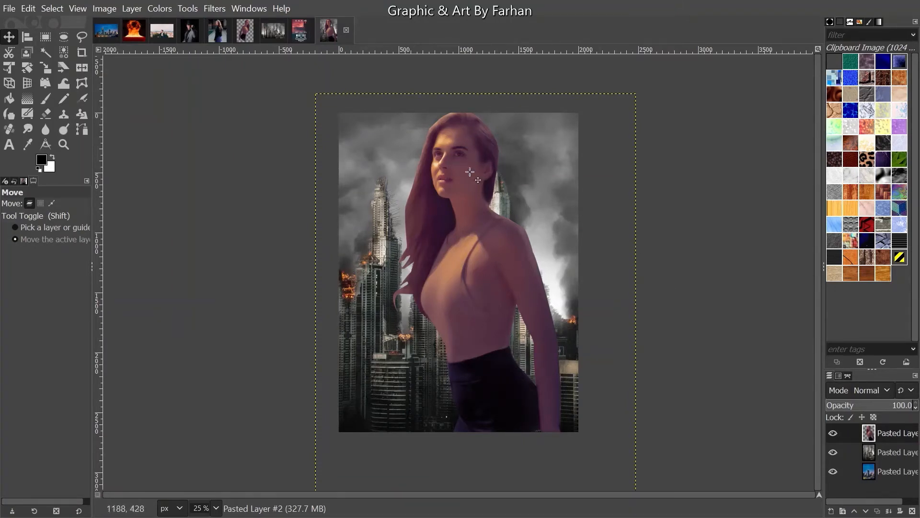
{"action": "left_click", "coordinate": [161, 8]}
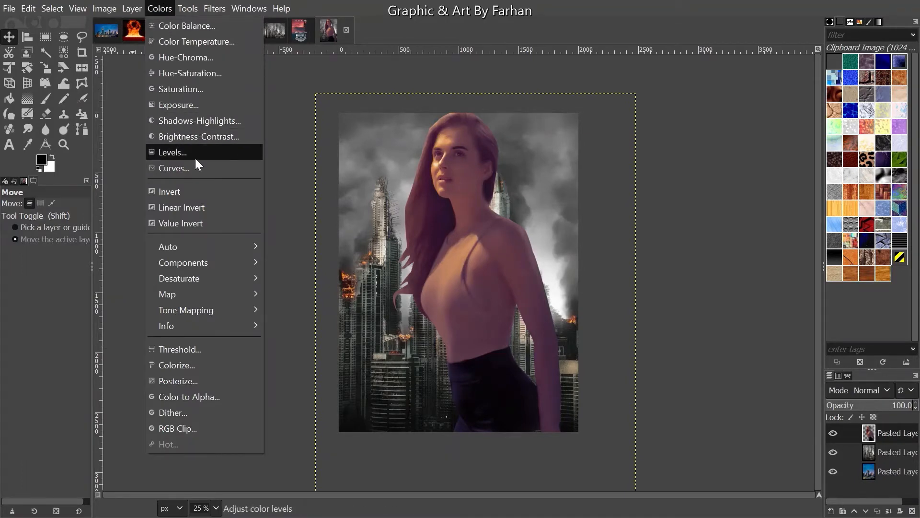
- Set the woman's Hue-Saturation to Lightness -8.1 and Saturation -63.7 on Master
{"action": "left_click", "coordinate": [205, 73]}
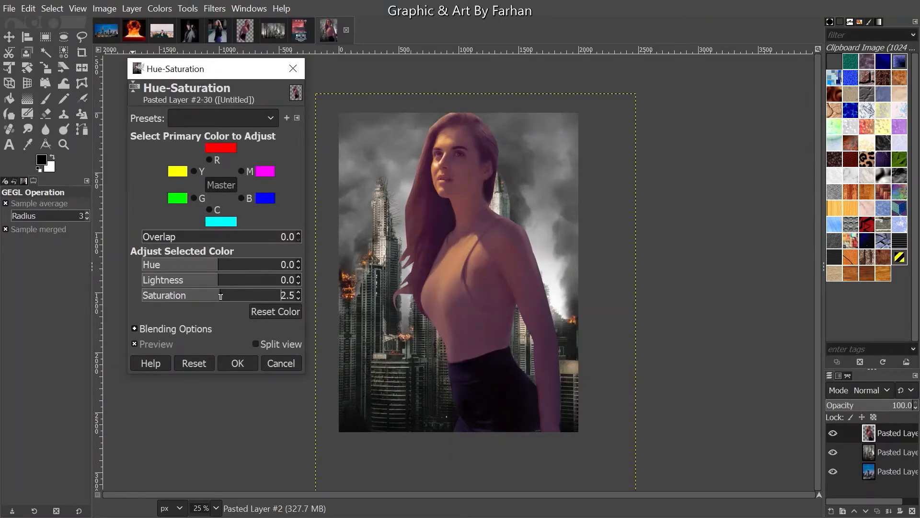
{"action": "left_click_drag", "start_coordinate": [220, 296], "coordinate": [205, 281]}
{"action": "left_click", "coordinate": [179, 290]}
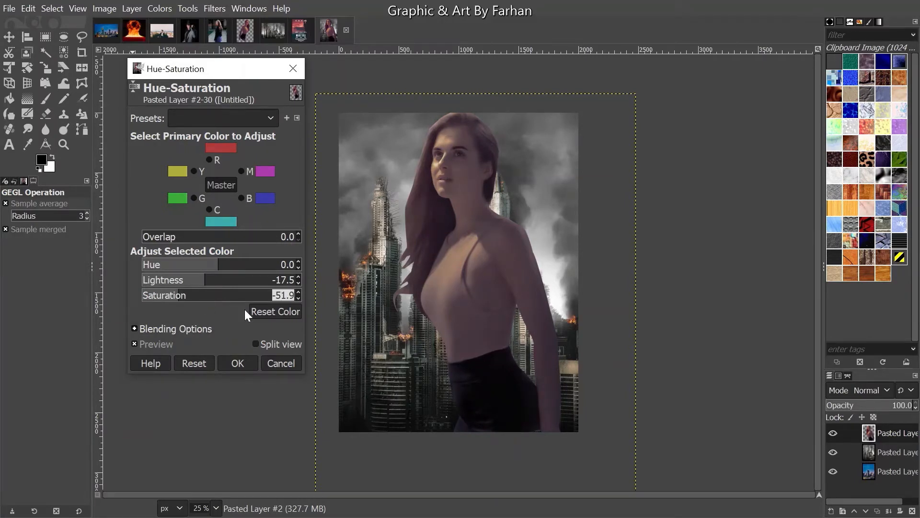
{"action": "left_click_drag", "start_coordinate": [213, 284], "coordinate": [173, 302]}
{"action": "left_click", "coordinate": [164, 297]}
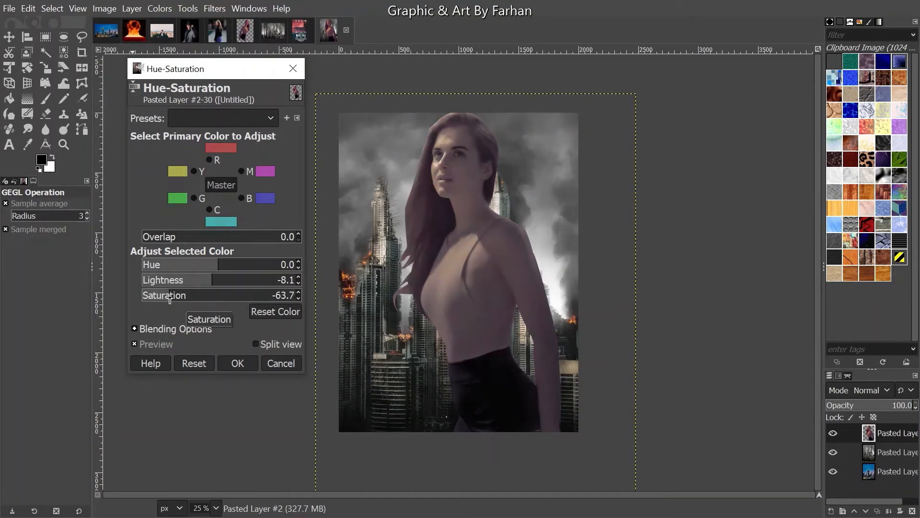
{"action": "left_click", "coordinate": [237, 363]}
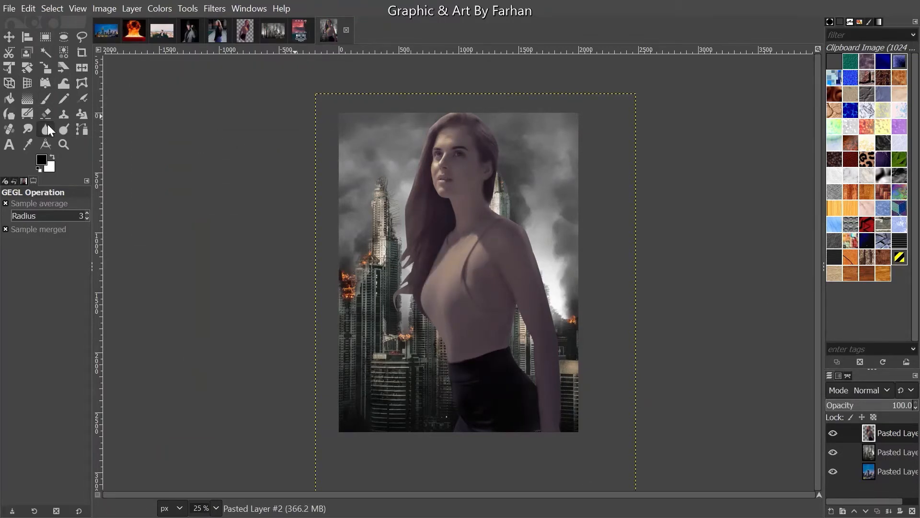
- Choose the Blur tool with a soft-edged brush at size 126
{"action": "left_click", "coordinate": [48, 124]}
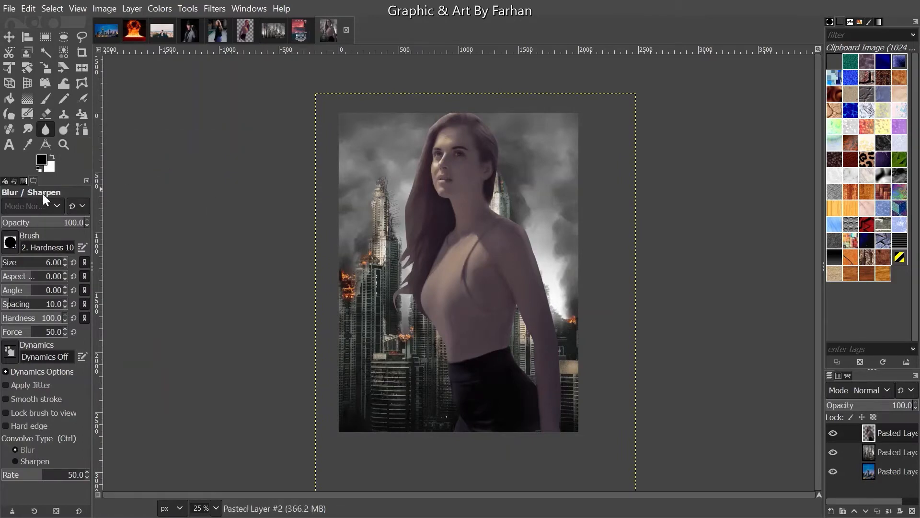
{"action": "left_click", "coordinate": [13, 245]}
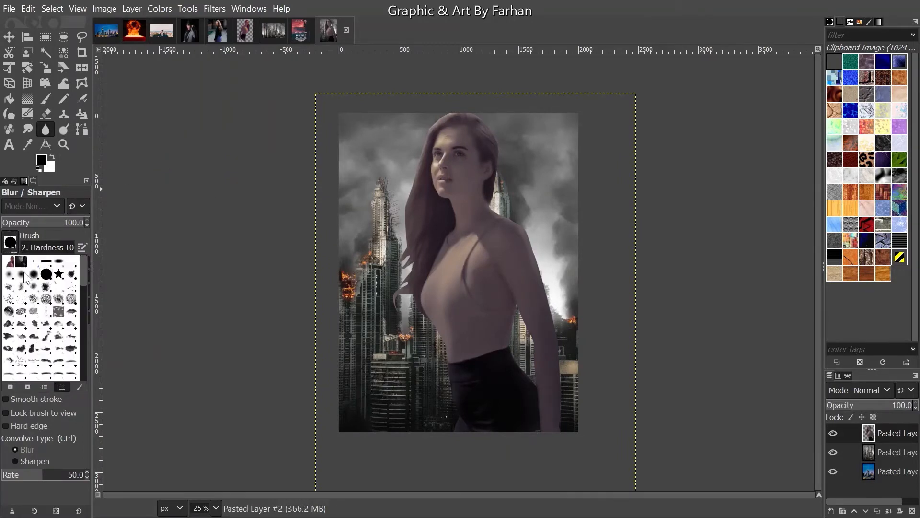
{"action": "double_click", "coordinate": [7, 272]}
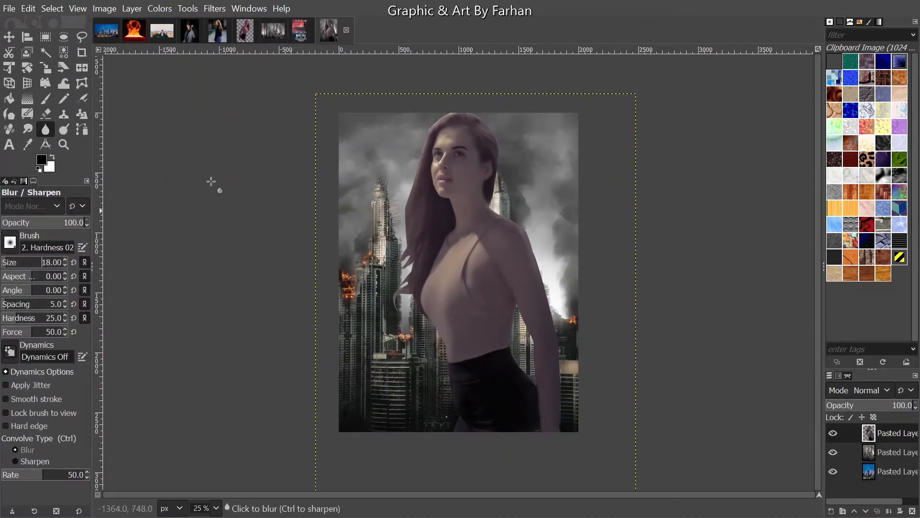
{"action": "scroll", "coordinate": [462, 78], "scroll_direction": "up", "scroll_amount": 5}
{"action": "left_click_drag", "start_coordinate": [5, 257], "coordinate": [16, 258]}
- Blur the edges of the woman's hair, neck, shoulder and arm
{"action": "left_click_drag", "start_coordinate": [338, 162], "coordinate": [359, 139]}
{"action": "left_click_drag", "start_coordinate": [305, 161], "coordinate": [234, 347]}
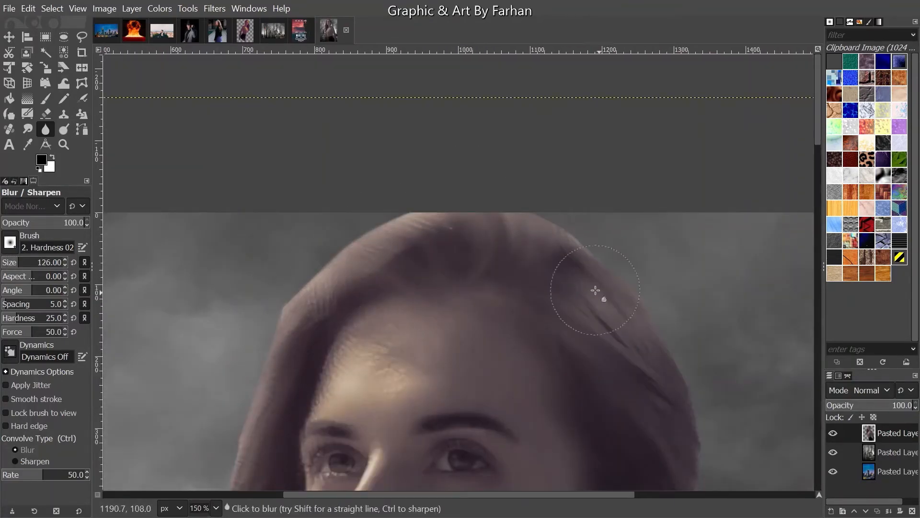
{"action": "left_click_drag", "start_coordinate": [595, 289], "coordinate": [530, 178]}
{"action": "left_click_drag", "start_coordinate": [606, 312], "coordinate": [600, 140]}
{"action": "left_click_drag", "start_coordinate": [591, 363], "coordinate": [531, 154]}
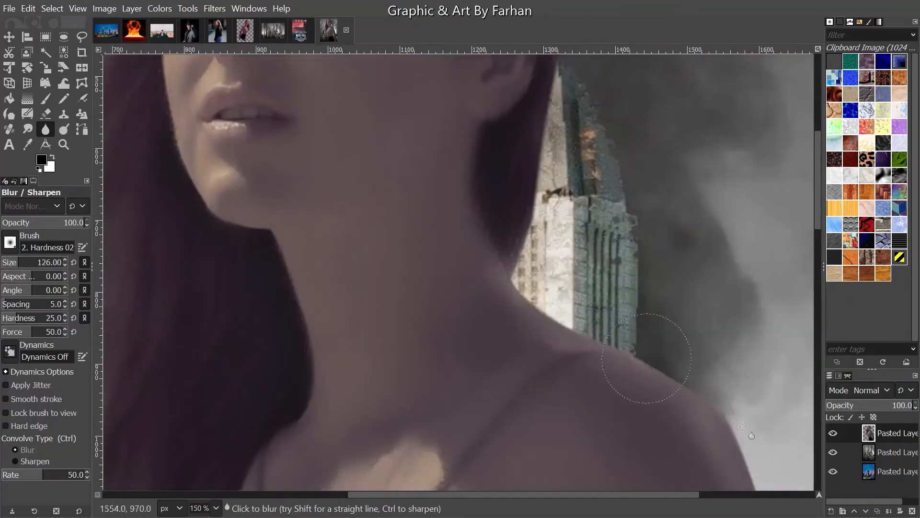
{"action": "left_click_drag", "start_coordinate": [742, 426], "coordinate": [503, 221]}
{"action": "mouse_move", "coordinate": [508, 230]}
{"action": "left_mouse_down"}
{"action": "mouse_move", "coordinate": [597, 366]}
{"action": "mouse_move", "coordinate": [608, 460]}
{"action": "left_mouse_up"}
{"action": "mouse_move", "coordinate": [602, 470]}
{"action": "left_mouse_down"}
{"action": "mouse_move", "coordinate": [493, 198]}
{"action": "mouse_move", "coordinate": [612, 465]}
{"action": "mouse_move", "coordinate": [581, 229]}
{"action": "left_mouse_up"}
- Blur the hip, sleeve, skirt and left outline of the woman
{"action": "mouse_move", "coordinate": [581, 230]}
{"action": "left_mouse_down"}
{"action": "mouse_move", "coordinate": [606, 416]}
{"action": "mouse_move", "coordinate": [642, 189]}
{"action": "left_mouse_up"}
{"action": "mouse_move", "coordinate": [641, 191]}
{"action": "left_mouse_down"}
{"action": "mouse_move", "coordinate": [639, 428]}
{"action": "mouse_move", "coordinate": [674, 129]}
{"action": "mouse_move", "coordinate": [678, 411]}
{"action": "mouse_move", "coordinate": [698, 191]}
{"action": "left_mouse_up"}
{"action": "left_click_drag", "start_coordinate": [697, 191], "coordinate": [705, 277]}
{"action": "left_click_drag", "start_coordinate": [307, 269], "coordinate": [593, 376]}
{"action": "mouse_move", "coordinate": [378, 288]}
{"action": "left_mouse_down"}
{"action": "mouse_move", "coordinate": [349, 325]}
{"action": "mouse_move", "coordinate": [373, 266]}
{"action": "mouse_move", "coordinate": [350, 168]}
{"action": "left_mouse_up"}
{"action": "left_click_drag", "start_coordinate": [349, 168], "coordinate": [434, 412]}
{"action": "mouse_move", "coordinate": [434, 411]}
{"action": "left_mouse_down"}
{"action": "mouse_move", "coordinate": [372, 199]}
{"action": "mouse_move", "coordinate": [375, 407]}
{"action": "left_mouse_up"}
{"action": "mouse_move", "coordinate": [375, 407]}
{"action": "left_mouse_down"}
{"action": "mouse_move", "coordinate": [304, 206]}
{"action": "mouse_move", "coordinate": [355, 238]}
{"action": "mouse_move", "coordinate": [482, 432]}
{"action": "left_mouse_up"}
{"action": "mouse_move", "coordinate": [482, 433]}
{"action": "left_mouse_down"}
{"action": "mouse_move", "coordinate": [299, 205]}
{"action": "mouse_move", "coordinate": [209, 217]}
{"action": "left_mouse_up"}
- Blur the hair strands against the buildings with brush sizes 50 and 26, then return to 50
{"action": "left_click", "coordinate": [10, 262]}
{"action": "scroll", "coordinate": [271, 151], "scroll_direction": "up", "scroll_amount": 3}
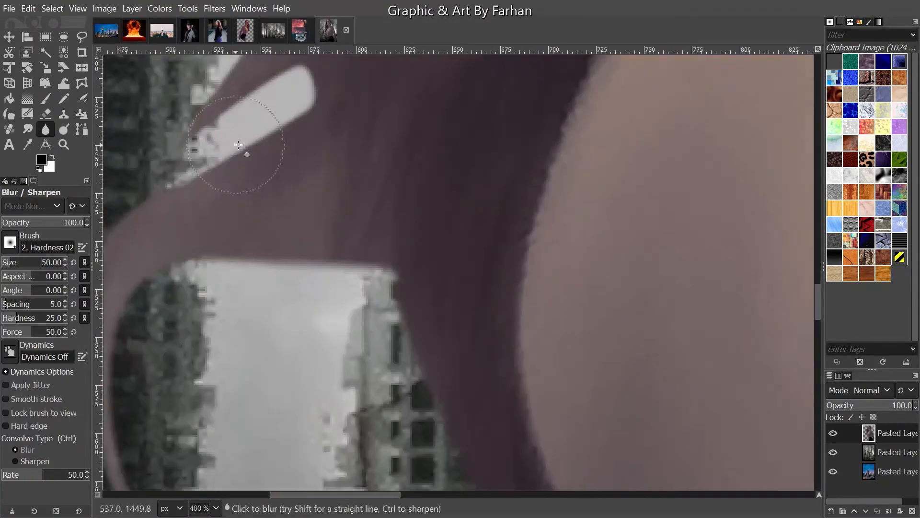
{"action": "left_click_drag", "start_coordinate": [238, 145], "coordinate": [286, 207]}
{"action": "left_click", "coordinate": [8, 262]}
{"action": "scroll", "coordinate": [294, 133], "scroll_direction": "down", "scroll_amount": 2}
{"action": "left_click_drag", "start_coordinate": [295, 133], "coordinate": [268, 318]}
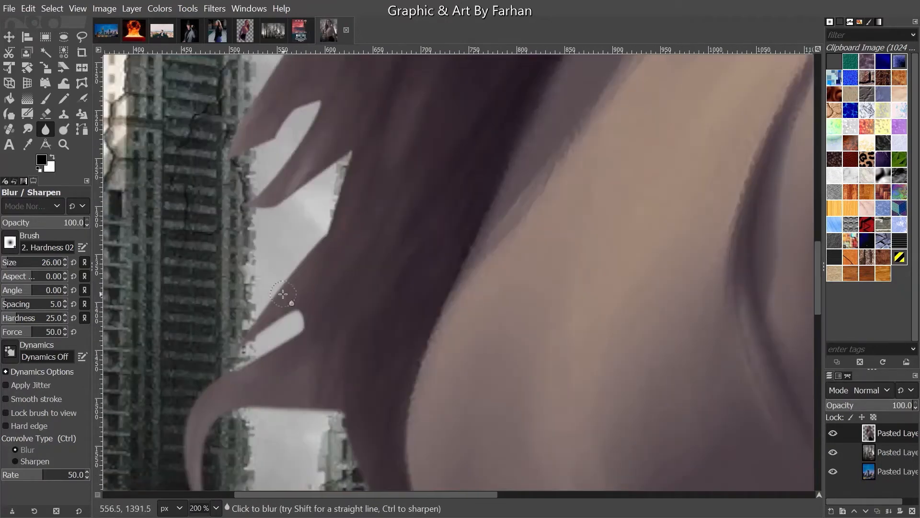
{"action": "left_click", "coordinate": [10, 263]}
{"action": "scroll", "coordinate": [297, 101], "scroll_direction": "up", "scroll_amount": 10}
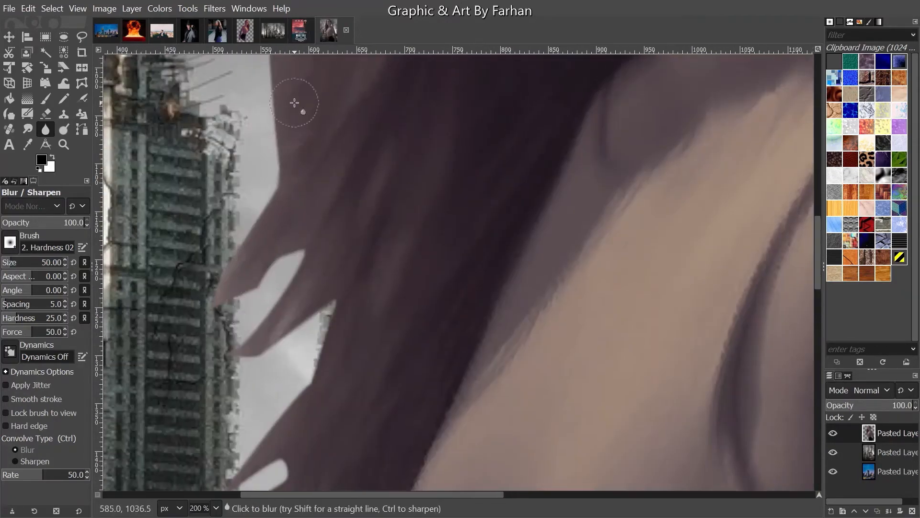
{"action": "scroll", "coordinate": [301, 281], "scroll_direction": "up", "scroll_amount": 8}
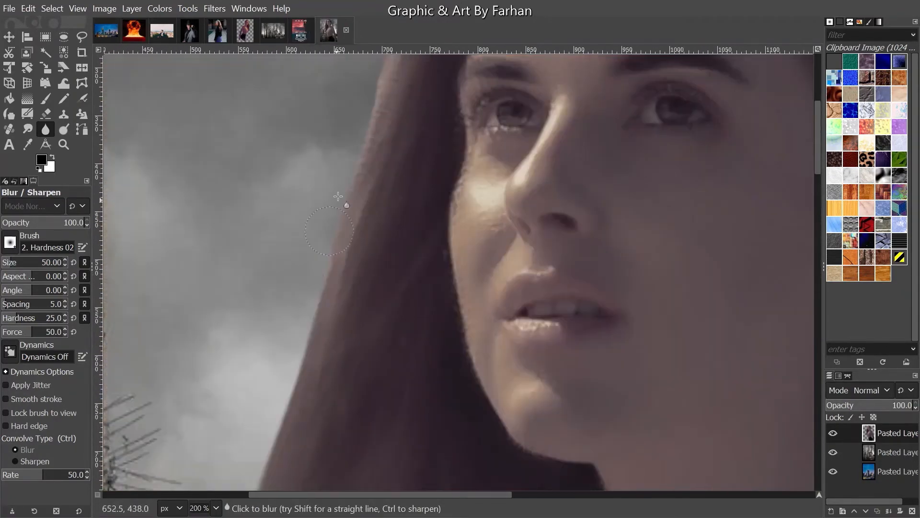
{"action": "scroll", "coordinate": [356, 208], "scroll_direction": "up", "scroll_amount": 2}
{"action": "scroll", "coordinate": [357, 207], "scroll_direction": "down", "scroll_amount": 7}
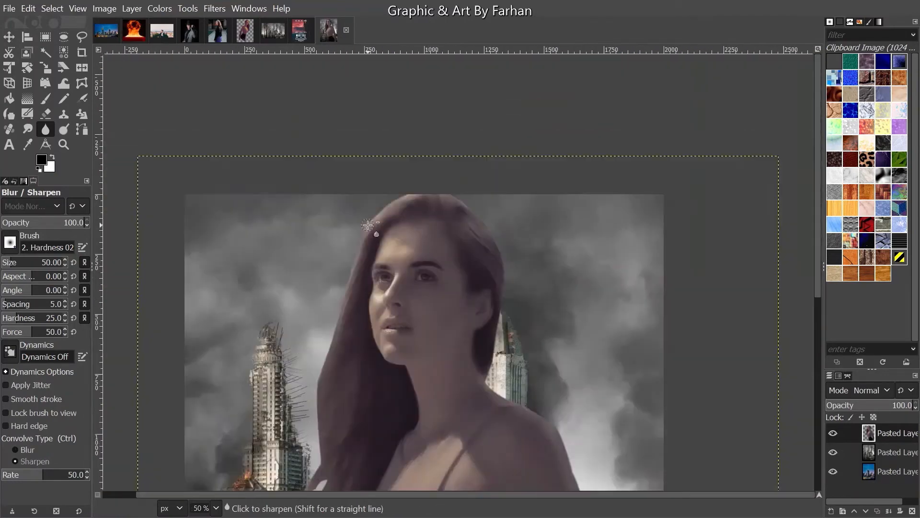
{"action": "scroll", "coordinate": [366, 221], "scroll_direction": "up", "scroll_amount": 1}
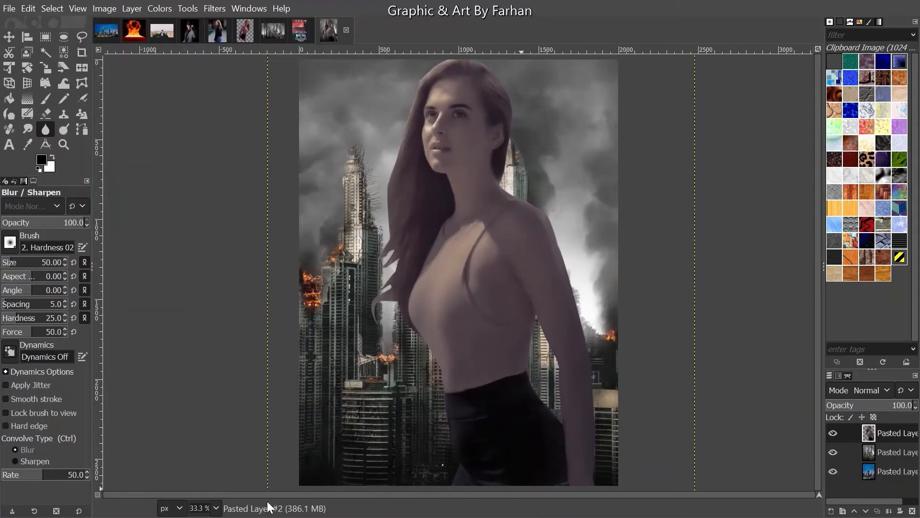
- On the leather-jacket woman's photo, turn her traced path into a selection
{"action": "left_click", "coordinate": [218, 29]}
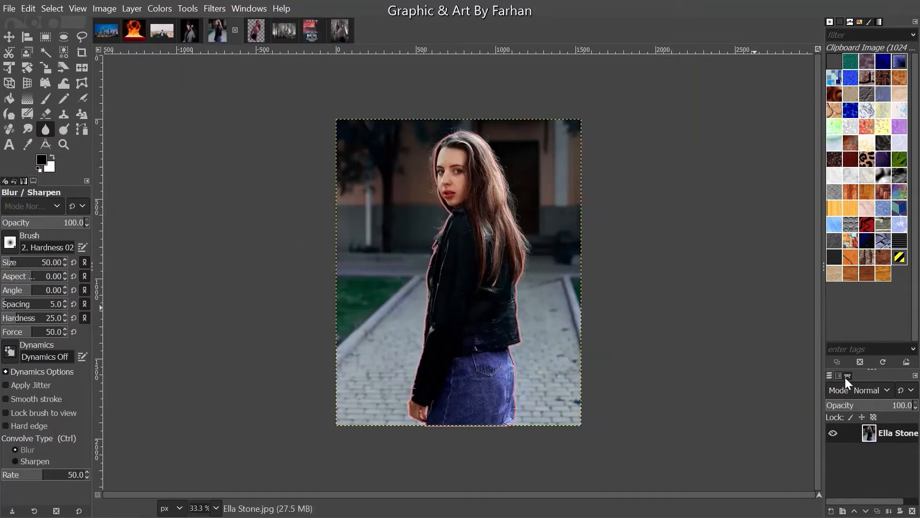
{"action": "left_click", "coordinate": [847, 376]}
{"action": "right_click", "coordinate": [861, 397]}
{"action": "left_click", "coordinate": [811, 210]}
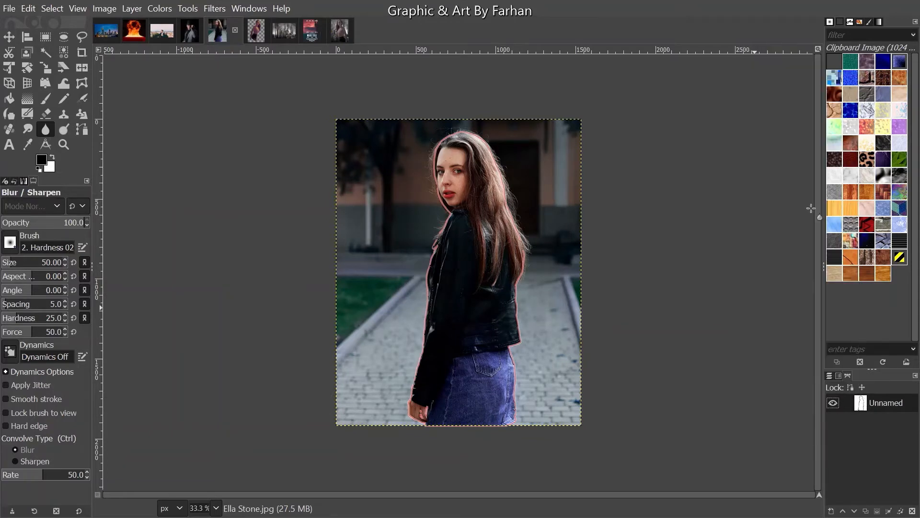
{"action": "left_click", "coordinate": [830, 402]}
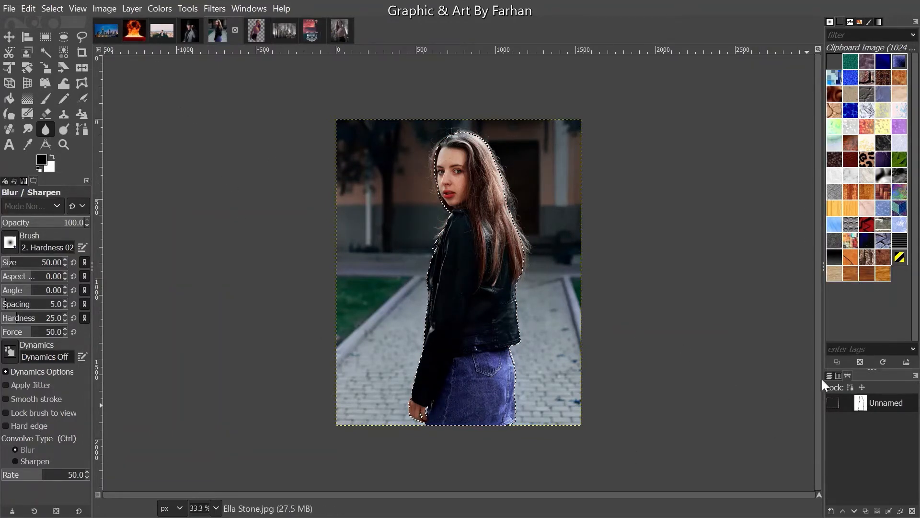
{"action": "left_click", "coordinate": [829, 376]}
- Invert the selection, add transparency, delete the background, then clear the selection
{"action": "left_click", "coordinate": [49, 9]}
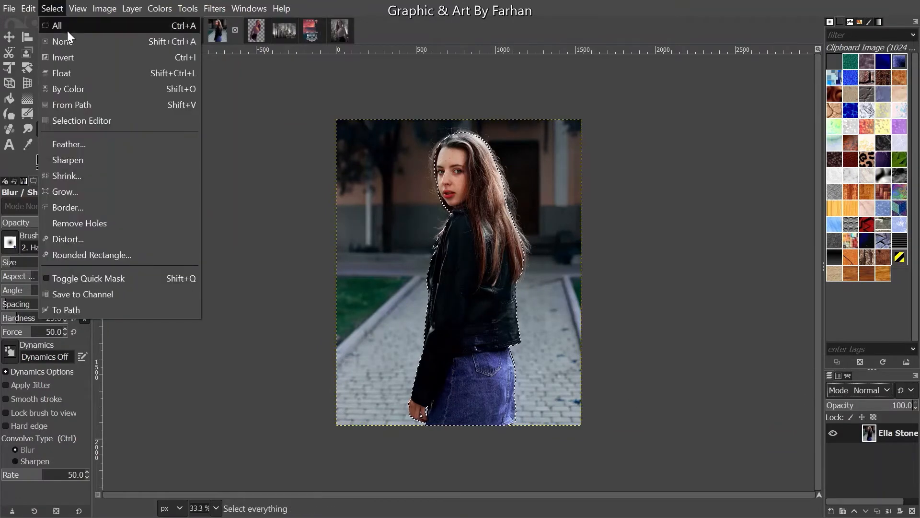
{"action": "left_click", "coordinate": [69, 57]}
{"action": "right_click", "coordinate": [899, 435]}
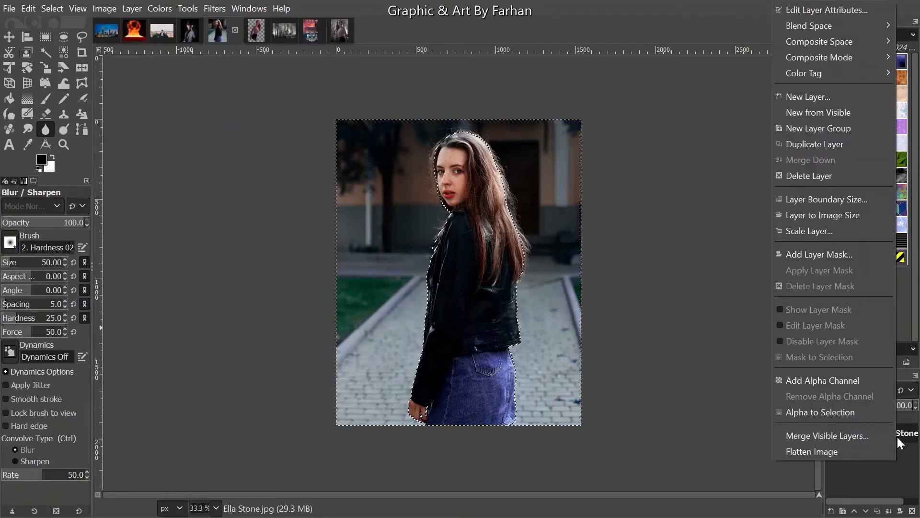
{"action": "left_click", "coordinate": [822, 380]}
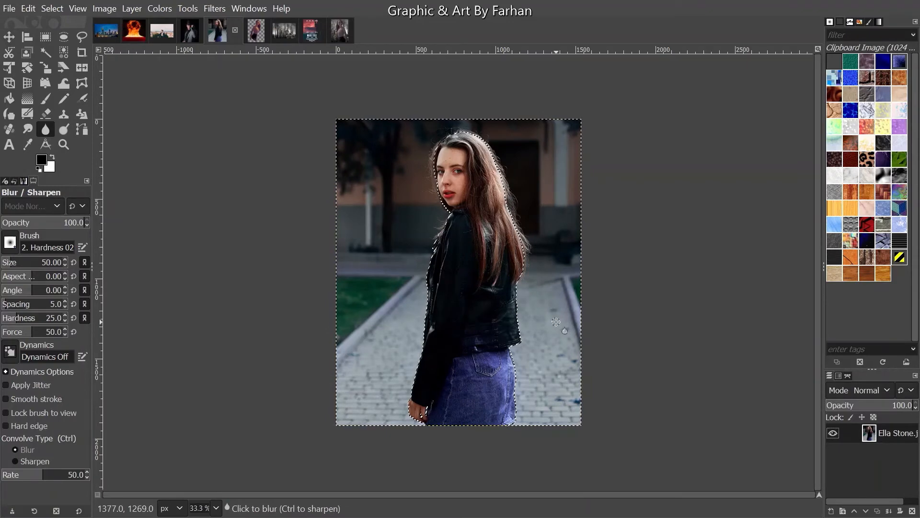
{"action": "key", "text": "Delete"}
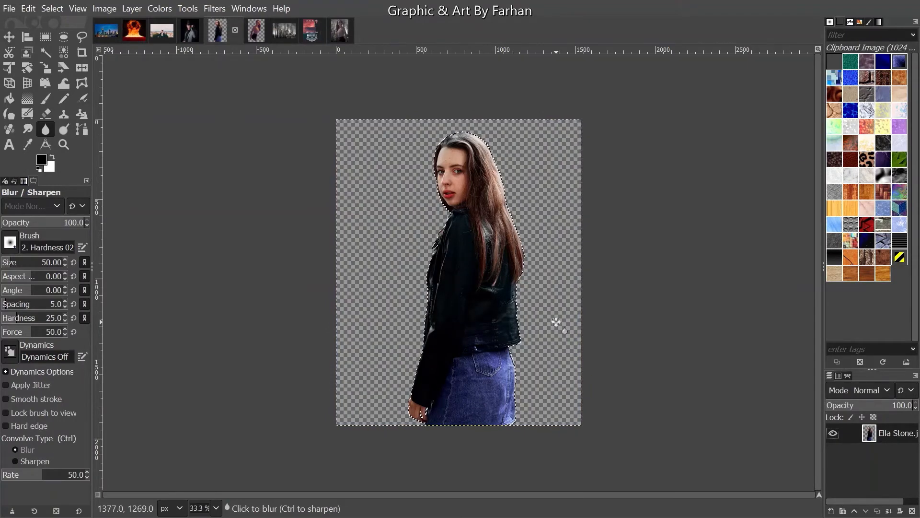
{"action": "key", "text": "ctrl+shift+a"}
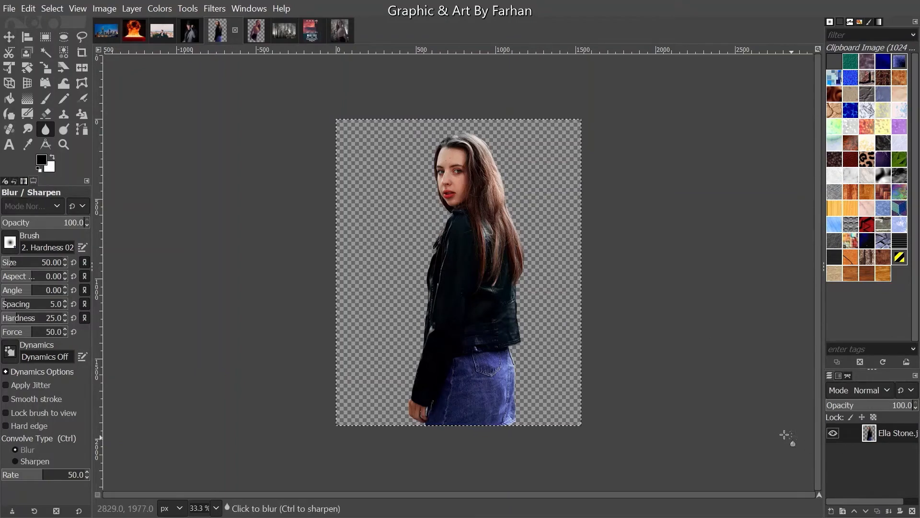
- Copy the visible cut-out woman and return to the city poster composite
{"action": "left_click", "coordinate": [27, 8]}
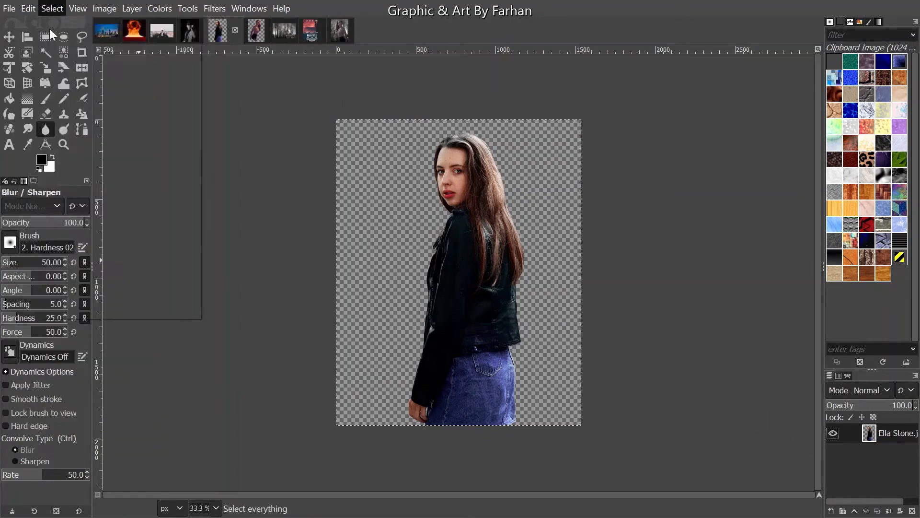
{"action": "left_click", "coordinate": [71, 108]}
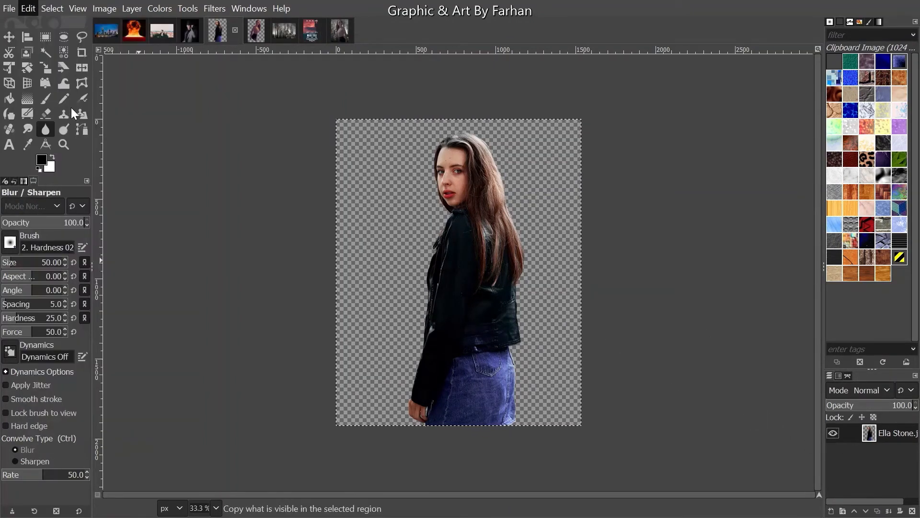
{"action": "left_click", "coordinate": [340, 30]}
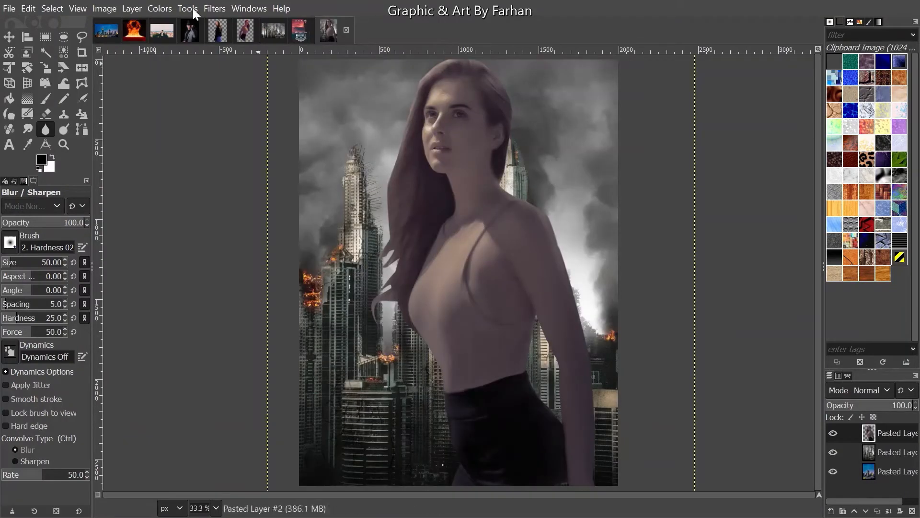
- Paste the woman cut-out into the poster as a new layer and move it toward the lower right
{"action": "left_click", "coordinate": [29, 10]}
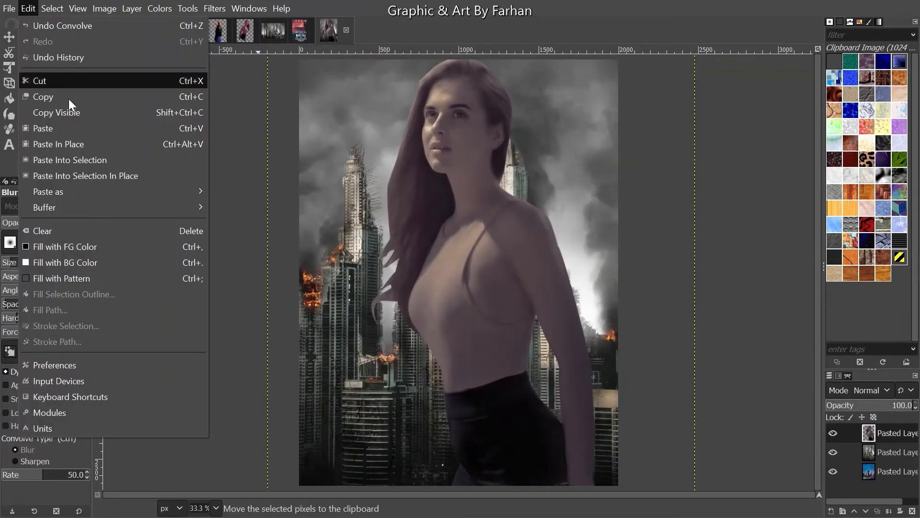
{"action": "left_click", "coordinate": [78, 125]}
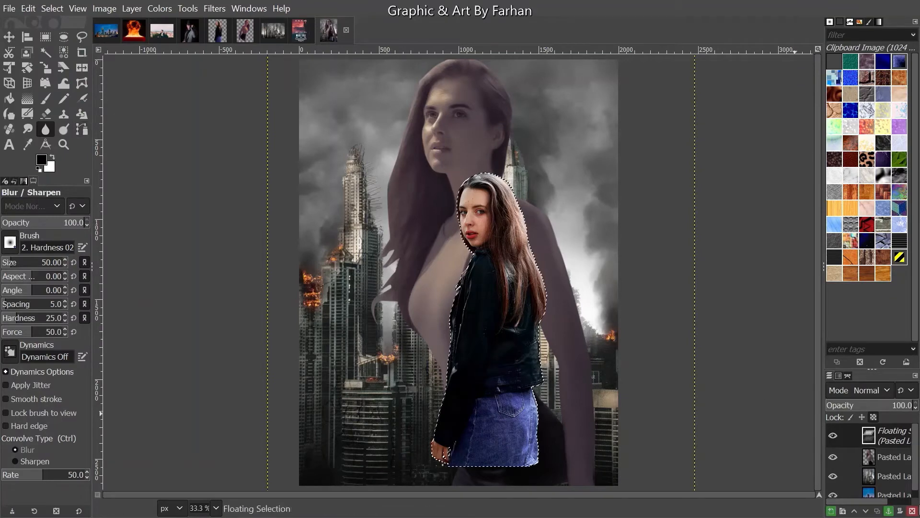
{"action": "left_click", "coordinate": [831, 511]}
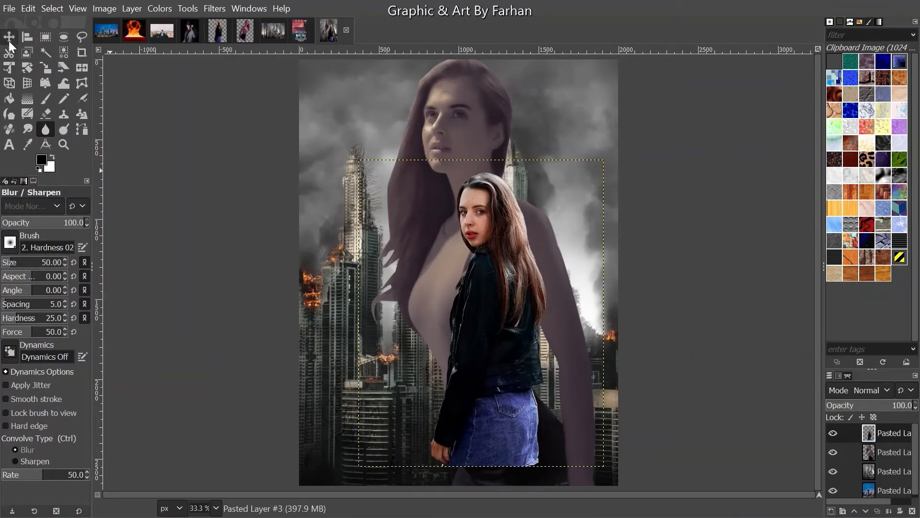
{"action": "left_click", "coordinate": [9, 37]}
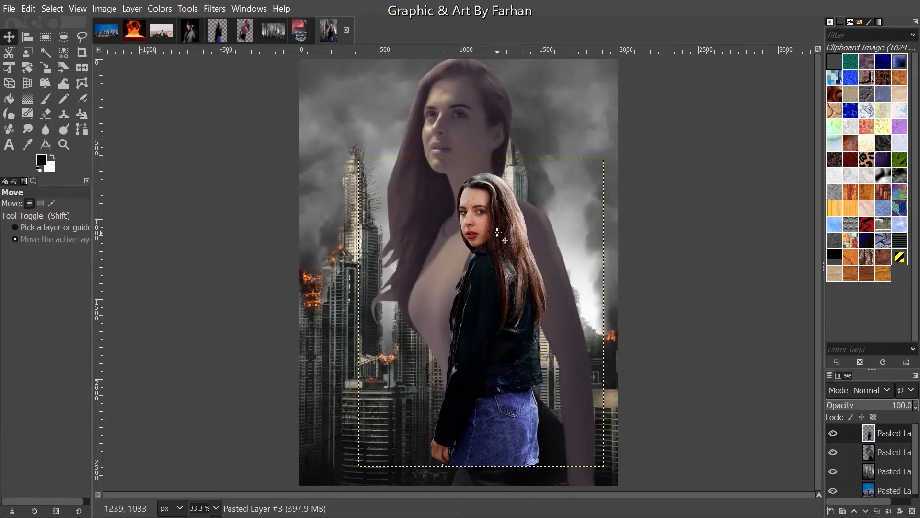
{"action": "left_click_drag", "start_coordinate": [497, 231], "coordinate": [525, 279]}
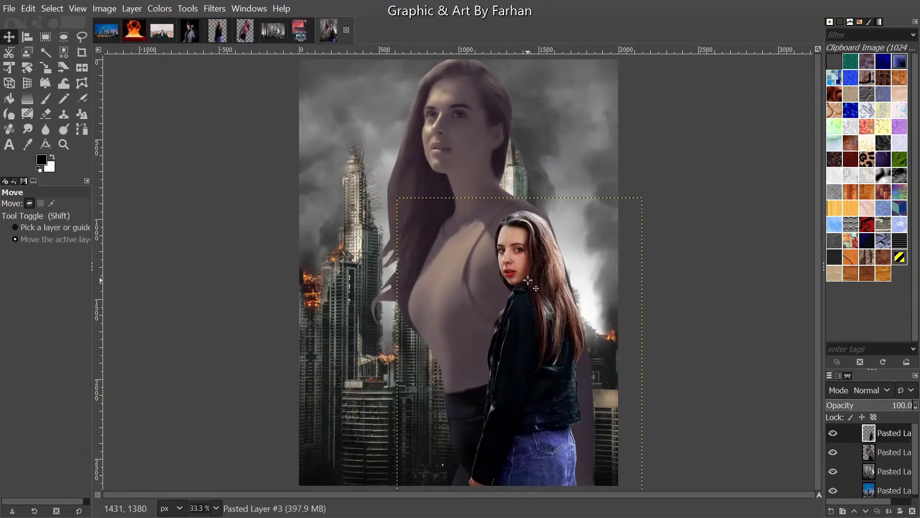
{"action": "scroll", "coordinate": [528, 280], "scroll_direction": "down", "scroll_amount": 1, "text": "ctrl"}
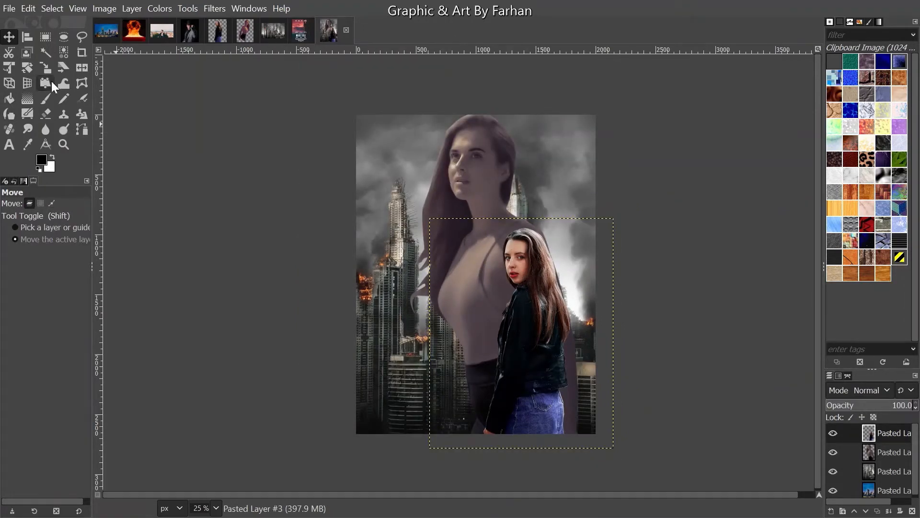
- Enlarge the woman layer to roughly 1783×2229 px, then nudge her slightly right and down
{"action": "left_click", "coordinate": [45, 68]}
{"action": "left_click", "coordinate": [496, 243]}
{"action": "scroll", "coordinate": [496, 243], "scroll_direction": "up", "scroll_amount": 1, "text": "ctrl"}
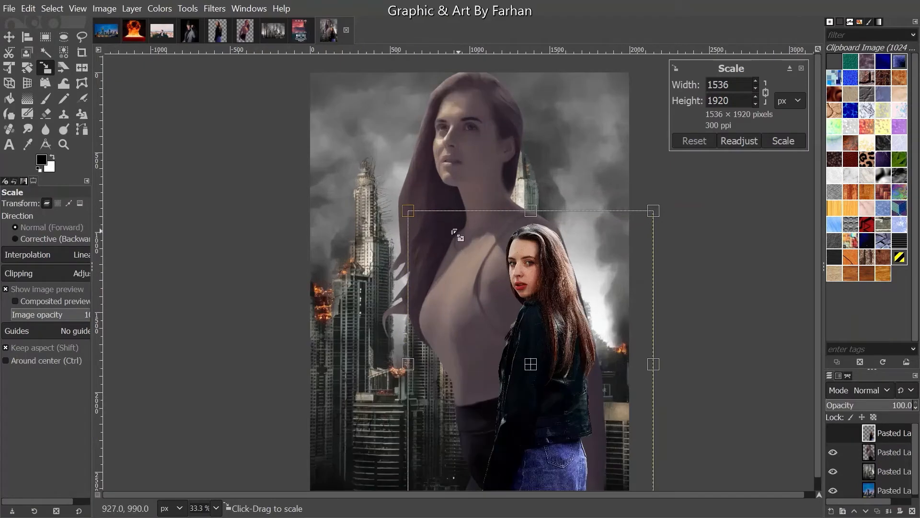
{"action": "left_click_drag", "start_coordinate": [410, 214], "coordinate": [368, 162]}
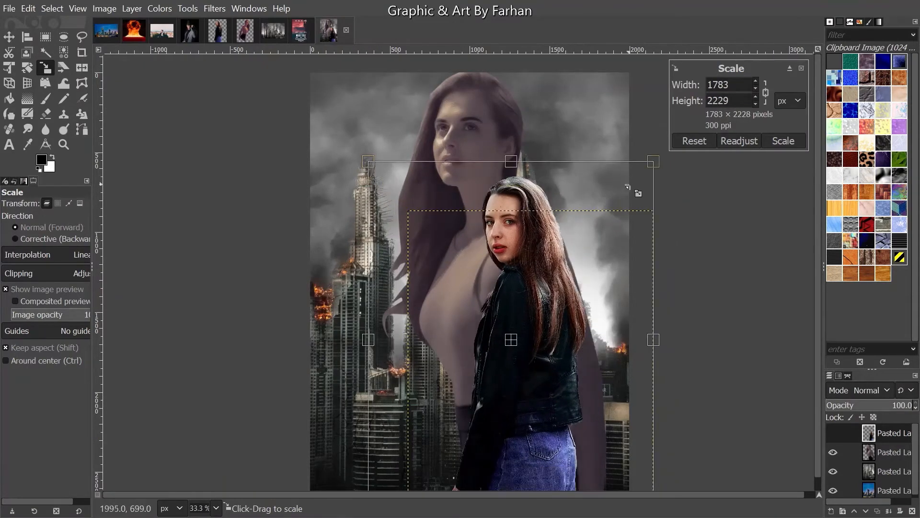
{"action": "left_click_drag", "start_coordinate": [653, 151], "coordinate": [641, 201]}
{"action": "left_click", "coordinate": [786, 141]}
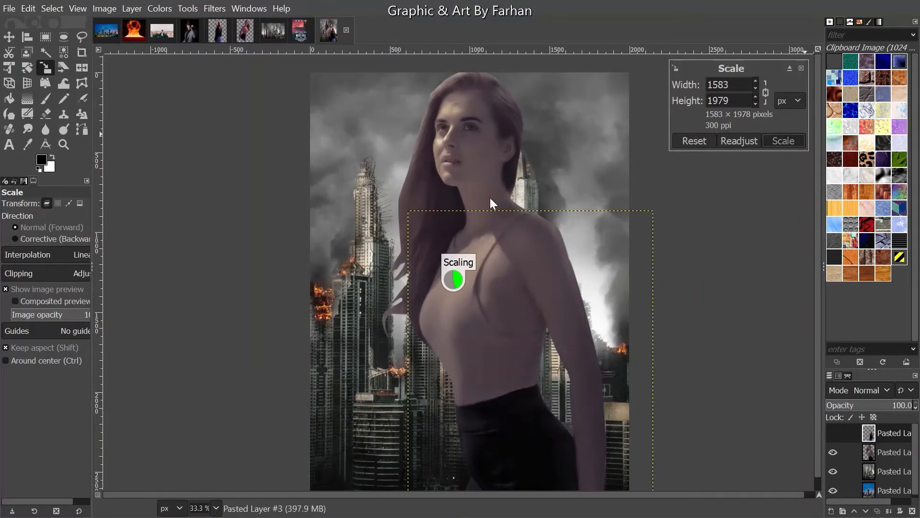
{"action": "left_click", "coordinate": [8, 36]}
{"action": "scroll", "coordinate": [407, 126], "scroll_direction": "down", "scroll_amount": 1}
{"action": "left_click_drag", "start_coordinate": [535, 270], "coordinate": [555, 297]}
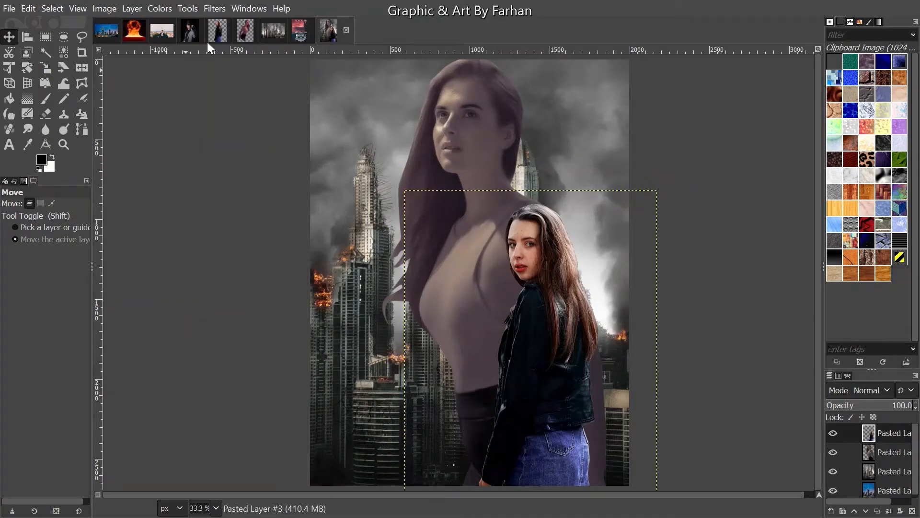
- Apply a slight Curves black-point adjustment to the jacket-wearing woman
{"action": "left_click", "coordinate": [172, 3]}
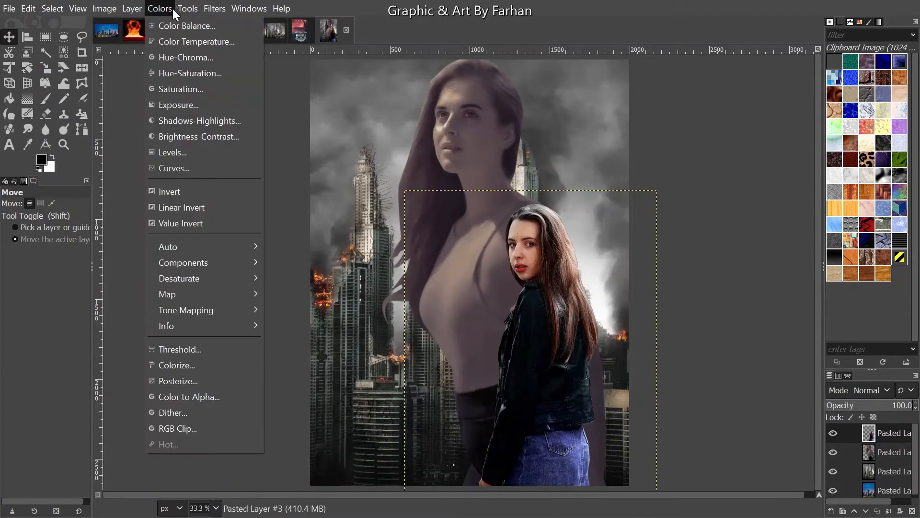
{"action": "left_click", "coordinate": [178, 73]}
{"action": "key", "text": "Escape"}
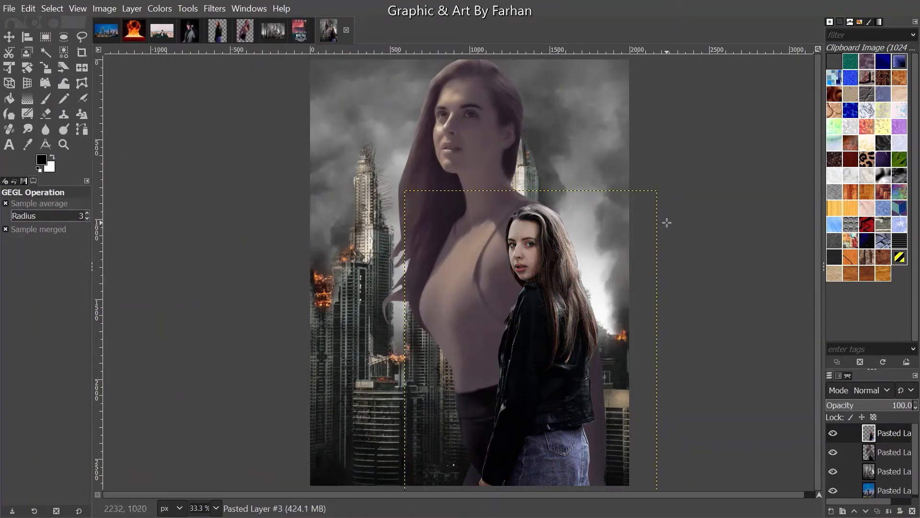
{"action": "left_click", "coordinate": [160, 9]}
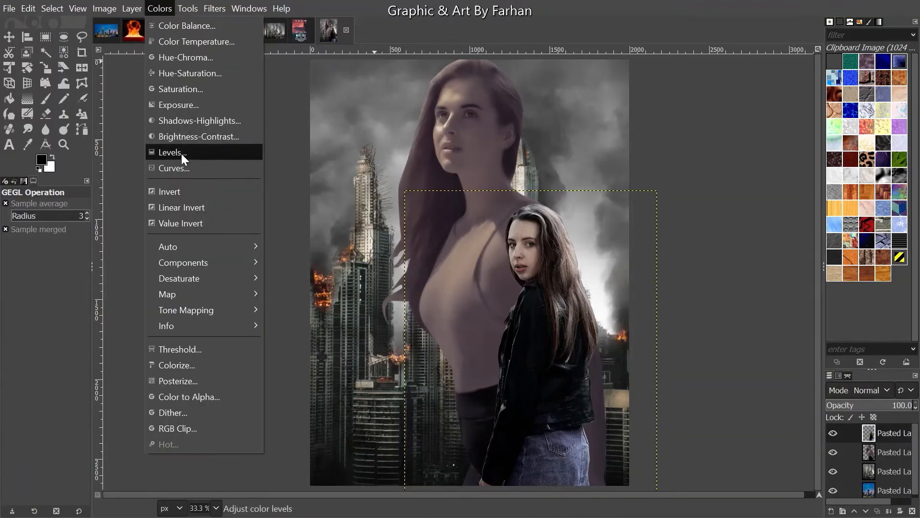
{"action": "left_click", "coordinate": [180, 166]}
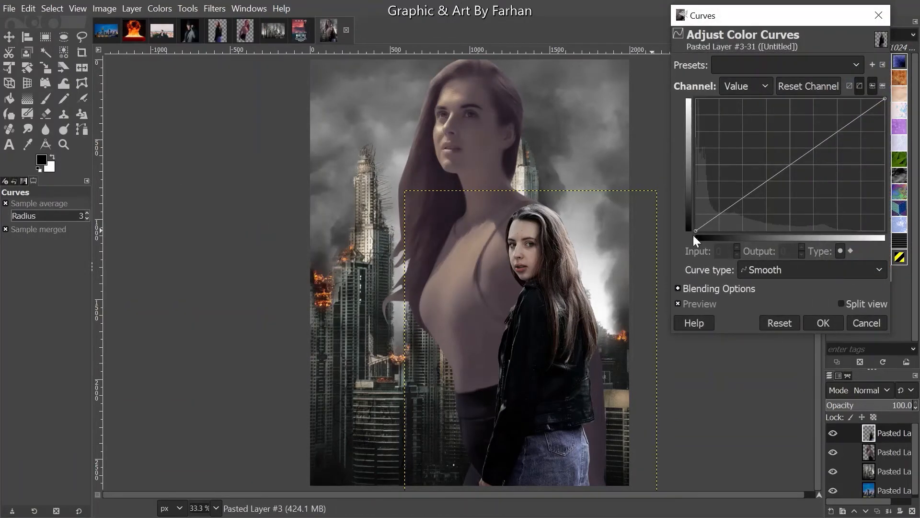
{"action": "mouse_move", "coordinate": [695, 230]}
{"action": "left_mouse_down"}
{"action": "mouse_move", "coordinate": [683, 220]}
{"action": "mouse_move", "coordinate": [699, 231]}
{"action": "left_mouse_up"}
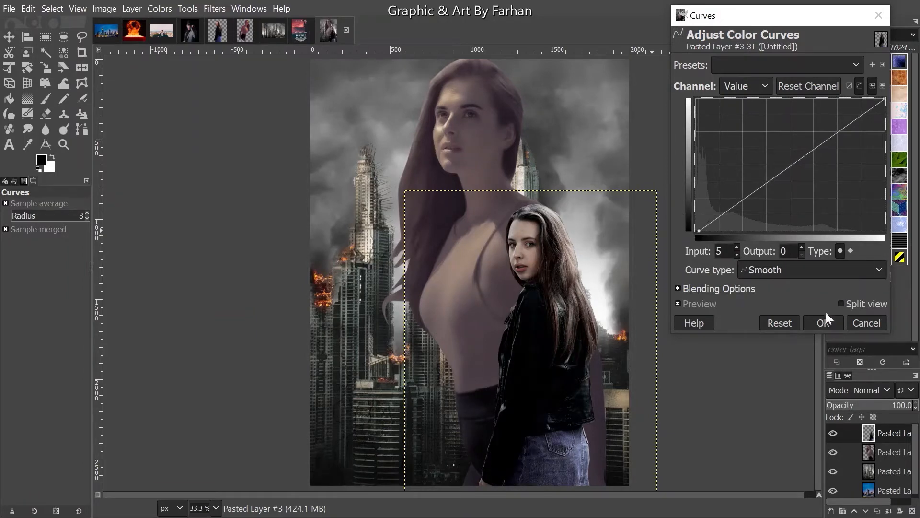
{"action": "left_click", "coordinate": [825, 321]}
- Darken the woman's midtones with Levels at gamma 0.88
{"action": "left_click", "coordinate": [159, 9]}
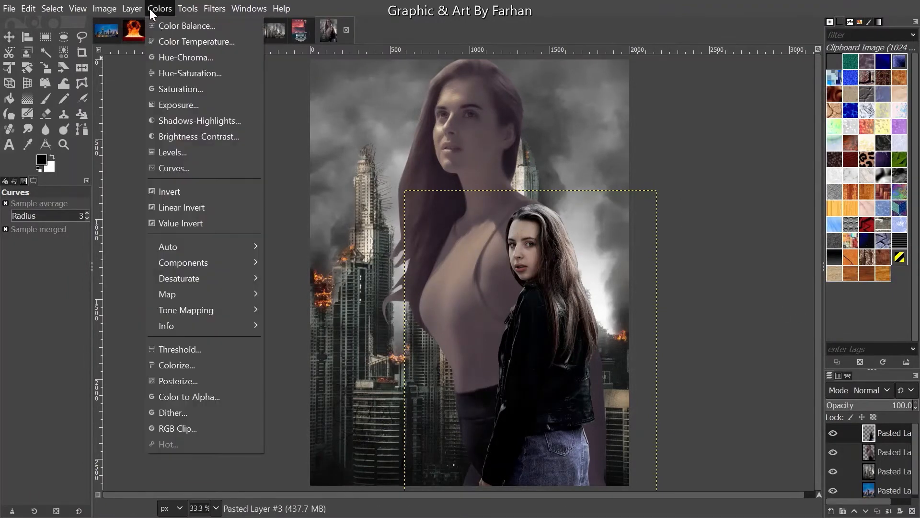
{"action": "left_click", "coordinate": [185, 153]}
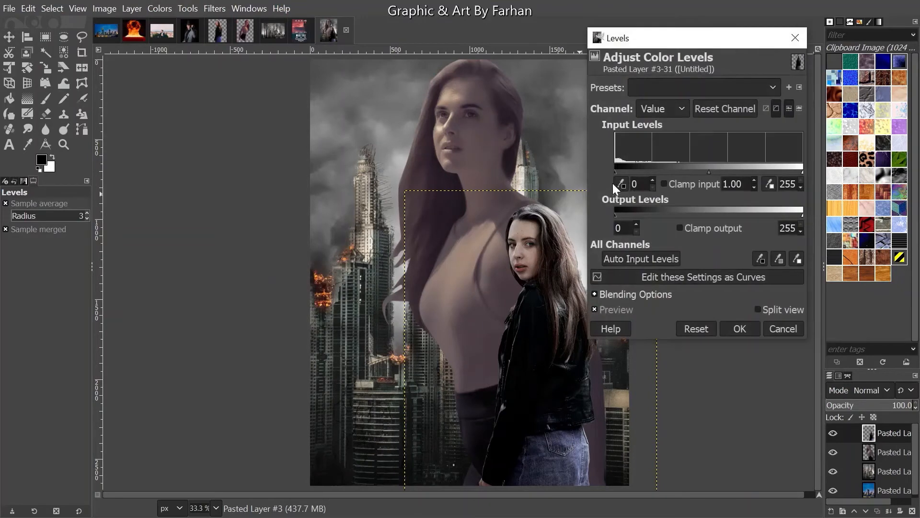
{"action": "mouse_move", "coordinate": [710, 170]}
{"action": "left_mouse_down"}
{"action": "mouse_move", "coordinate": [696, 173]}
{"action": "mouse_move", "coordinate": [739, 182]}
{"action": "mouse_move", "coordinate": [714, 174]}
{"action": "left_mouse_up"}
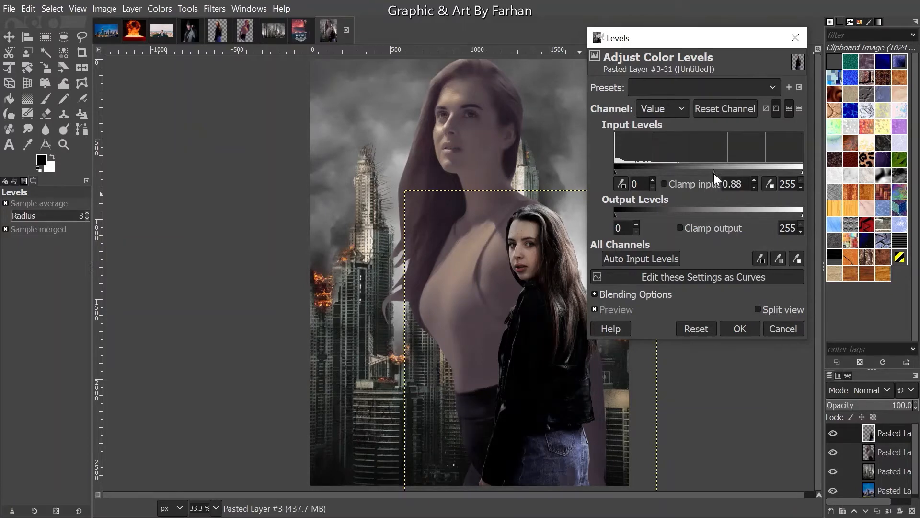
{"action": "left_click", "coordinate": [740, 328]}
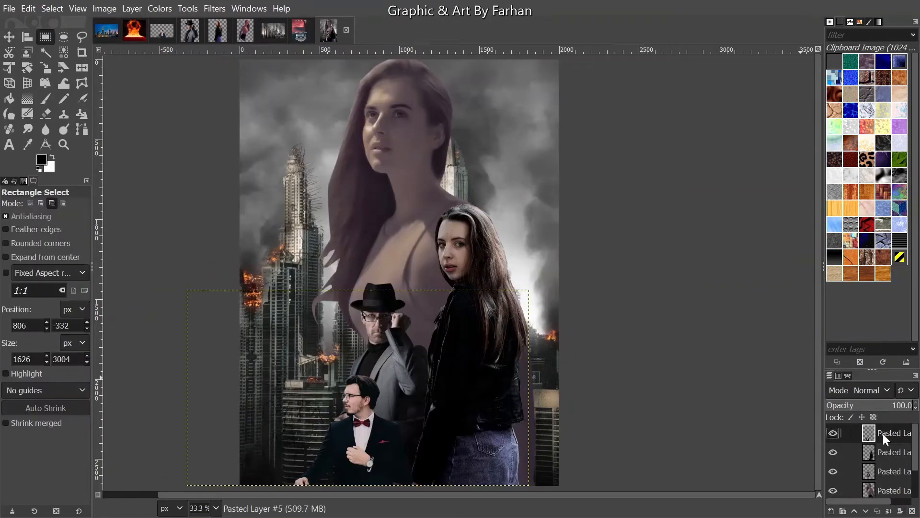
- Set up the Eraser with the 2. Hardness 100 brush at size 214
{"action": "scroll", "coordinate": [883, 434], "scroll_direction": "down", "scroll_amount": 1}
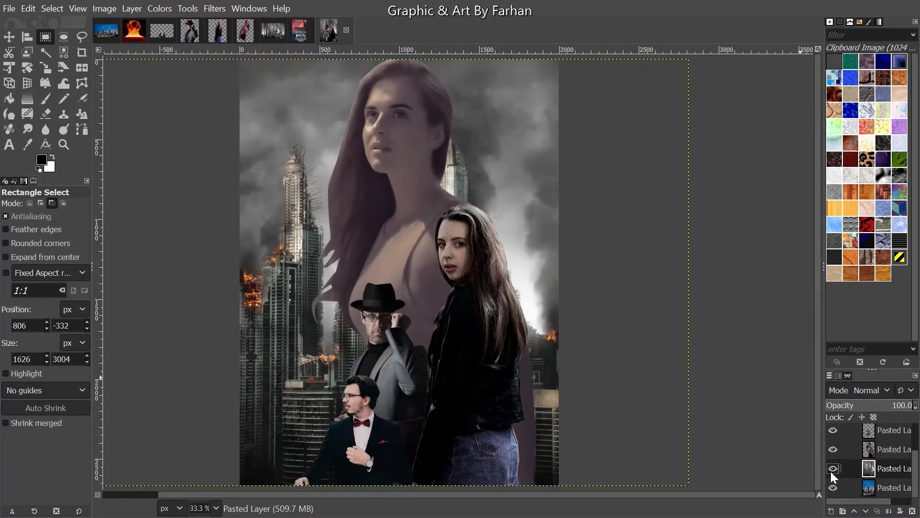
{"action": "left_click", "coordinate": [45, 114]}
{"action": "left_click", "coordinate": [10, 242]}
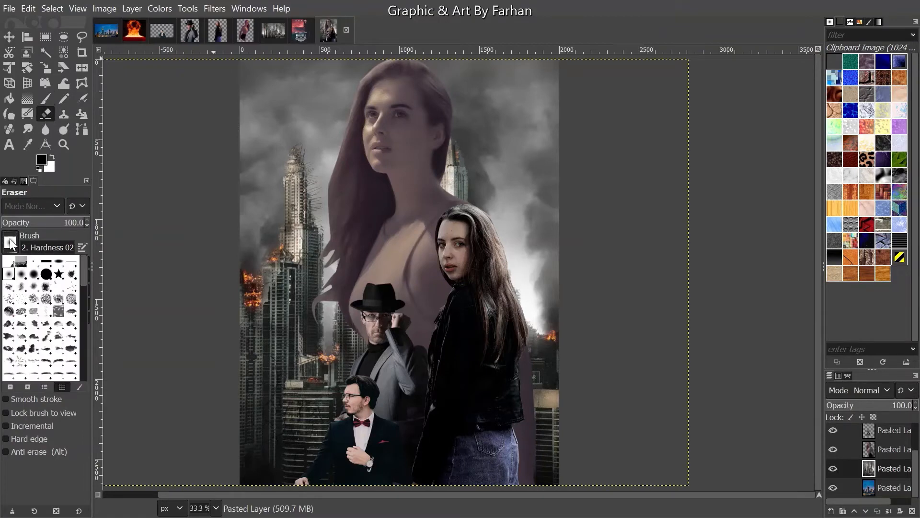
{"action": "double_click", "coordinate": [46, 273]}
{"action": "left_click", "coordinate": [61, 246]}
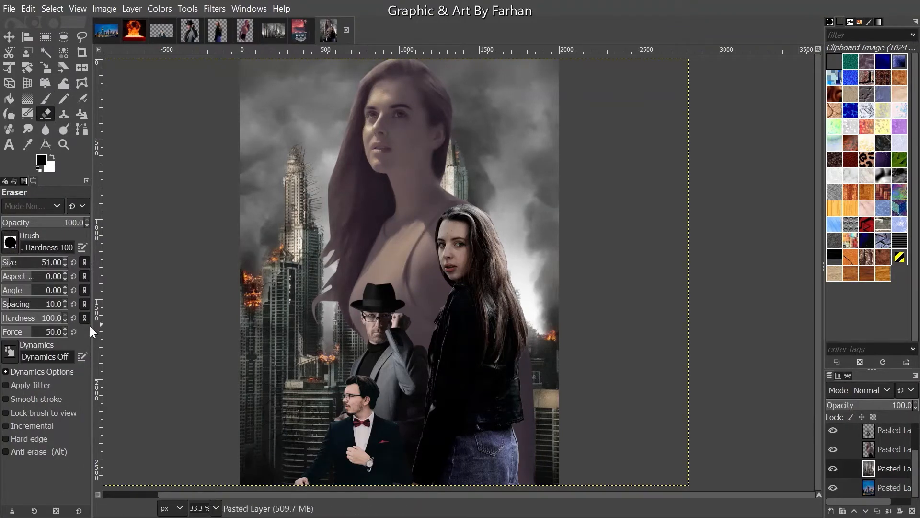
{"action": "left_click_drag", "start_coordinate": [24, 264], "coordinate": [38, 263]}
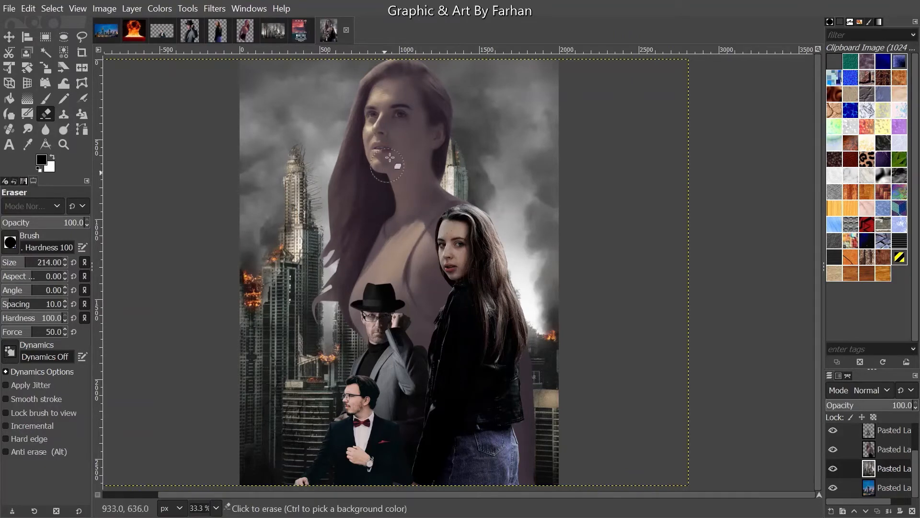
- Erase the smoky clouds right of the woman's face up to the top edge
{"action": "mouse_move", "coordinate": [468, 121]}
{"action": "left_mouse_down"}
{"action": "mouse_move", "coordinate": [448, 191]}
{"action": "mouse_move", "coordinate": [442, 152]}
{"action": "mouse_move", "coordinate": [448, 165]}
{"action": "mouse_move", "coordinate": [462, 129]}
{"action": "mouse_move", "coordinate": [489, 195]}
{"action": "mouse_move", "coordinate": [485, 223]}
{"action": "mouse_move", "coordinate": [517, 238]}
{"action": "mouse_move", "coordinate": [506, 203]}
{"action": "mouse_move", "coordinate": [543, 303]}
{"action": "mouse_move", "coordinate": [521, 287]}
{"action": "mouse_move", "coordinate": [524, 265]}
{"action": "mouse_move", "coordinate": [550, 308]}
{"action": "mouse_move", "coordinate": [549, 390]}
{"action": "mouse_move", "coordinate": [562, 425]}
{"action": "mouse_move", "coordinate": [555, 451]}
{"action": "mouse_move", "coordinate": [541, 420]}
{"action": "mouse_move", "coordinate": [549, 477]}
{"action": "left_mouse_up"}
{"action": "key", "text": "ctrl+z"}
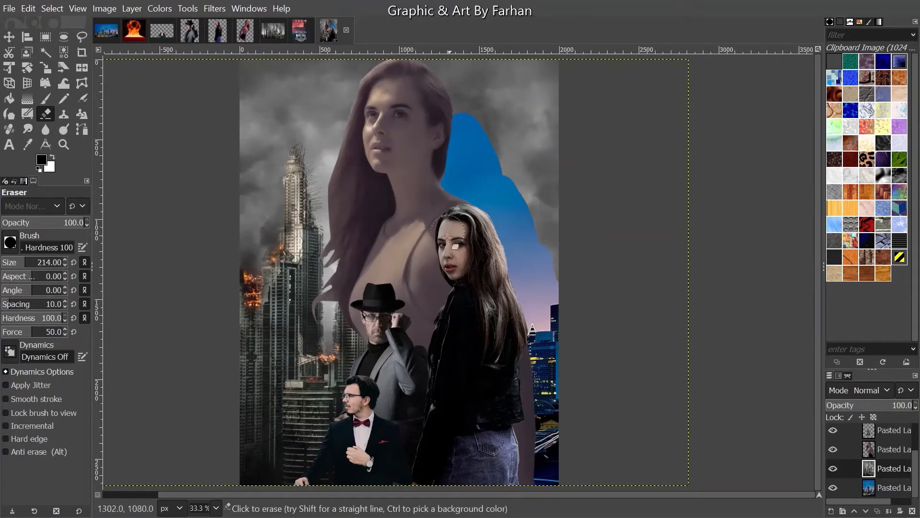
{"action": "mouse_move", "coordinate": [501, 137]}
{"action": "left_mouse_down"}
{"action": "mouse_move", "coordinate": [463, 121]}
{"action": "mouse_move", "coordinate": [461, 89]}
{"action": "mouse_move", "coordinate": [478, 89]}
{"action": "mouse_move", "coordinate": [488, 131]}
{"action": "mouse_move", "coordinate": [507, 142]}
{"action": "mouse_move", "coordinate": [547, 249]}
{"action": "mouse_move", "coordinate": [550, 188]}
{"action": "mouse_move", "coordinate": [562, 185]}
{"action": "mouse_move", "coordinate": [548, 68]}
{"action": "mouse_move", "coordinate": [532, 106]}
{"action": "mouse_move", "coordinate": [528, 55]}
{"action": "mouse_move", "coordinate": [514, 98]}
{"action": "mouse_move", "coordinate": [504, 59]}
{"action": "mouse_move", "coordinate": [488, 95]}
{"action": "mouse_move", "coordinate": [483, 81]}
{"action": "mouse_move", "coordinate": [458, 97]}
{"action": "mouse_move", "coordinate": [446, 61]}
{"action": "mouse_move", "coordinate": [471, 70]}
{"action": "mouse_move", "coordinate": [430, 56]}
{"action": "left_mouse_up"}
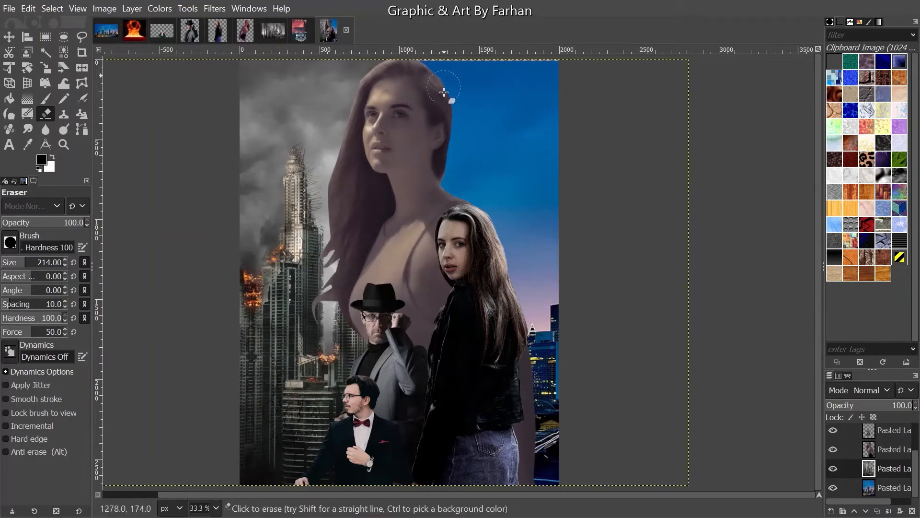
- Scale the Frankfurt skyline layer out past the top-left to 4767 × 2679 px
{"action": "scroll", "coordinate": [454, 69], "scroll_direction": "up", "scroll_amount": 2}
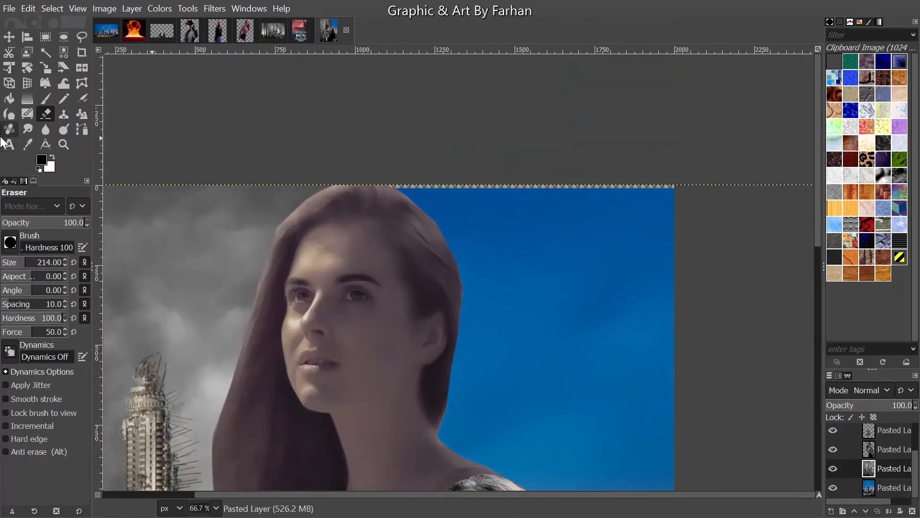
{"action": "scroll", "coordinate": [778, 481], "scroll_direction": "down", "scroll_amount": 1}
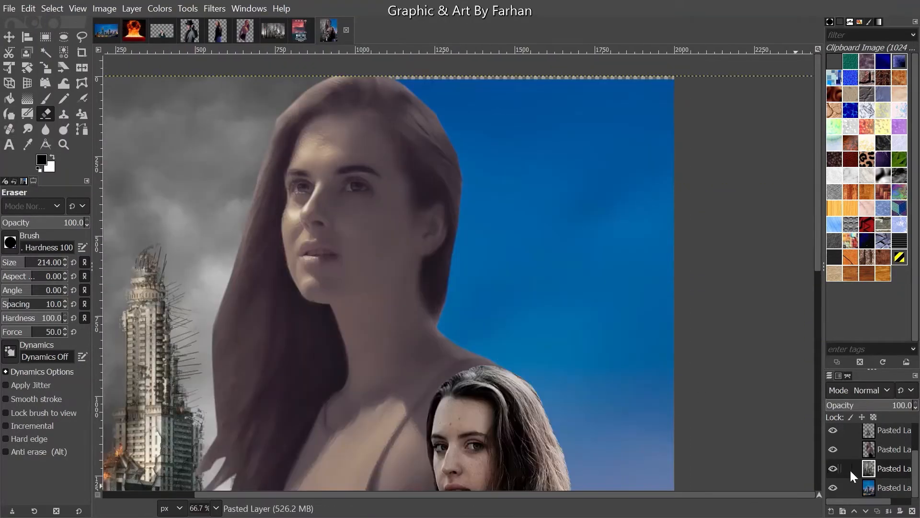
{"action": "left_click", "coordinate": [878, 488]}
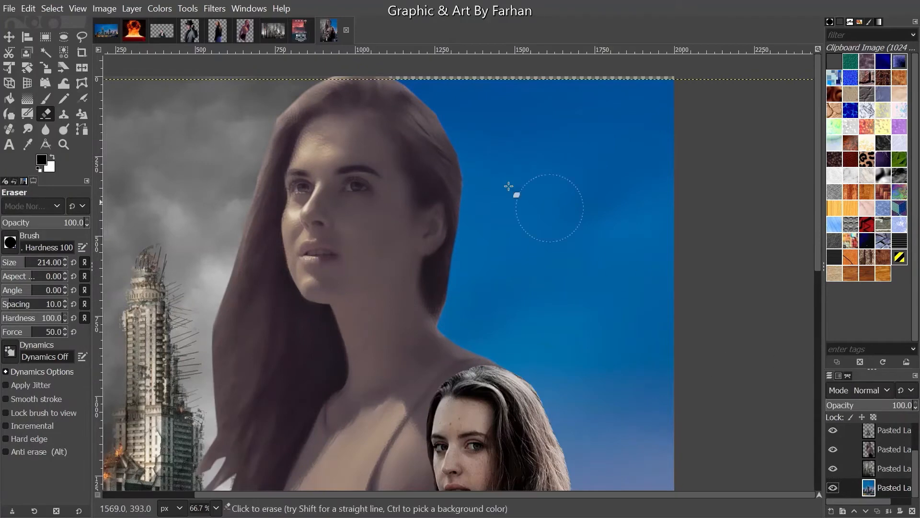
{"action": "left_click", "coordinate": [45, 70]}
{"action": "left_click", "coordinate": [573, 162]}
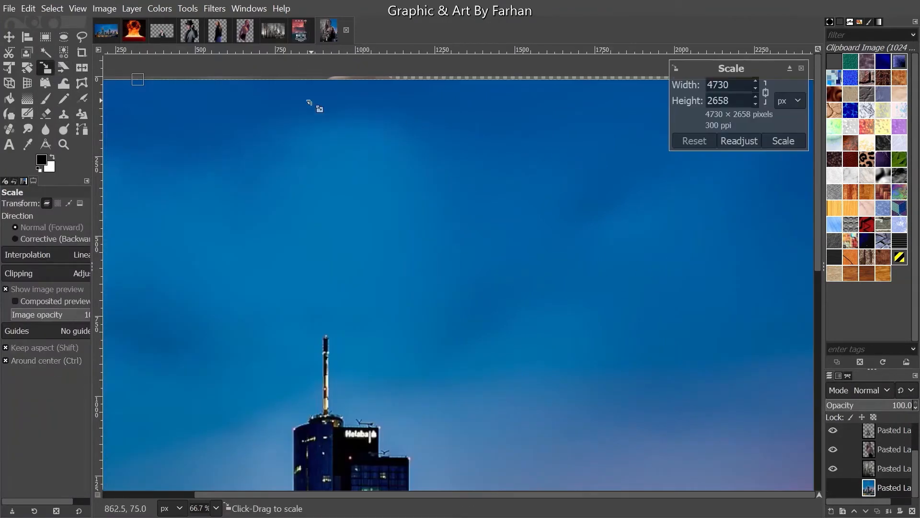
{"action": "left_click_drag", "start_coordinate": [142, 84], "coordinate": [130, 77]}
{"action": "left_click", "coordinate": [774, 140]}
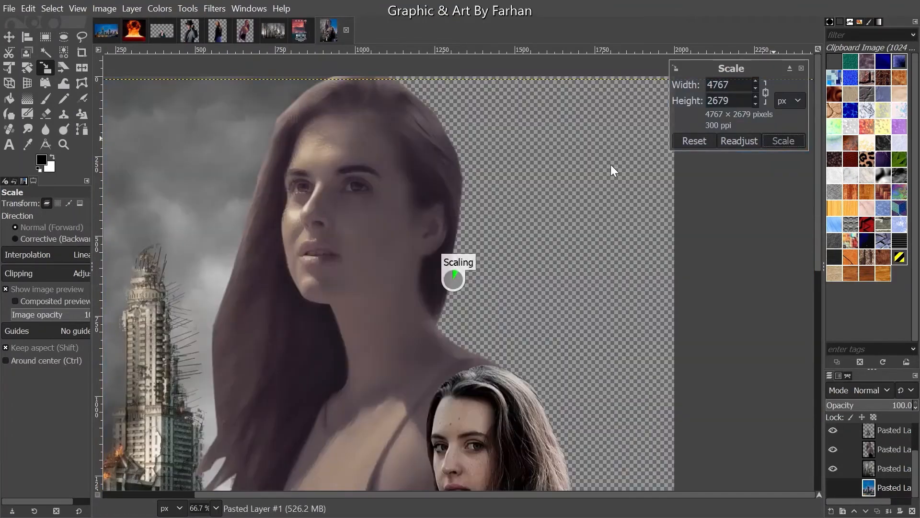
{"action": "scroll", "coordinate": [583, 163], "scroll_direction": "down", "scroll_amount": 3}
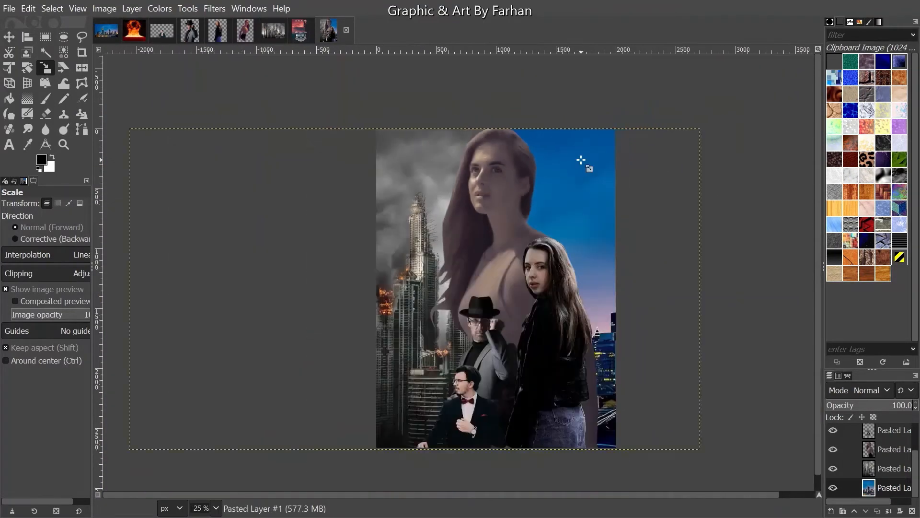
{"action": "scroll", "coordinate": [395, 203], "scroll_direction": "down", "scroll_amount": 1}
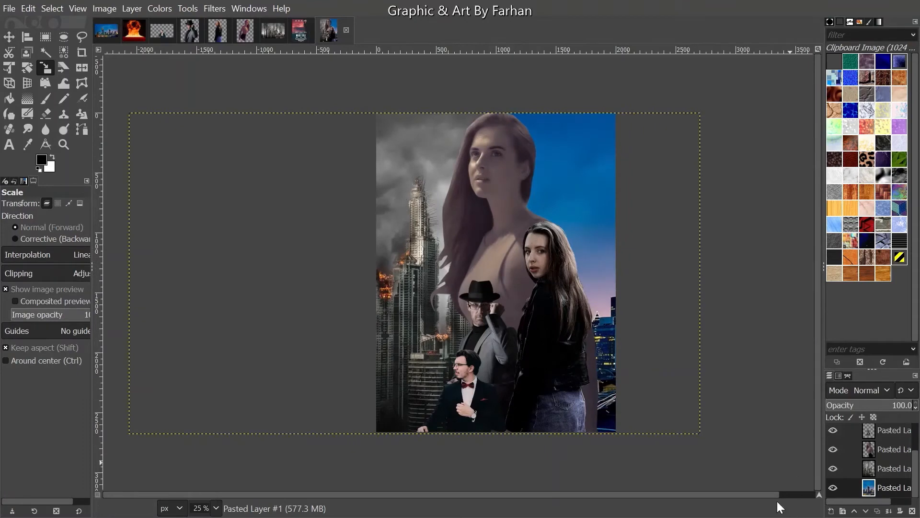
{"action": "scroll", "coordinate": [674, 323], "scroll_direction": "up", "scroll_amount": 1}
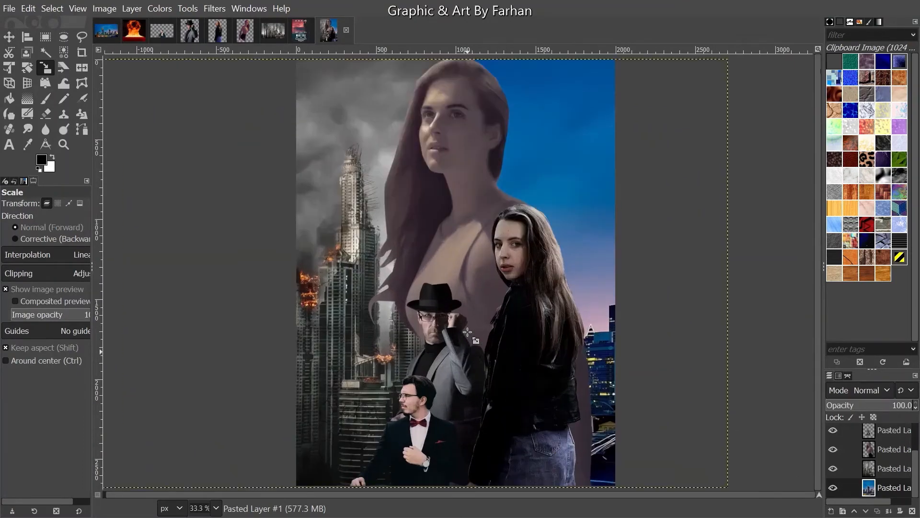
- Colorize the sky layer with Hue 0.898, Saturation 0.224 and Lightness 0.099 for muted mauve
{"action": "left_click", "coordinate": [159, 8]}
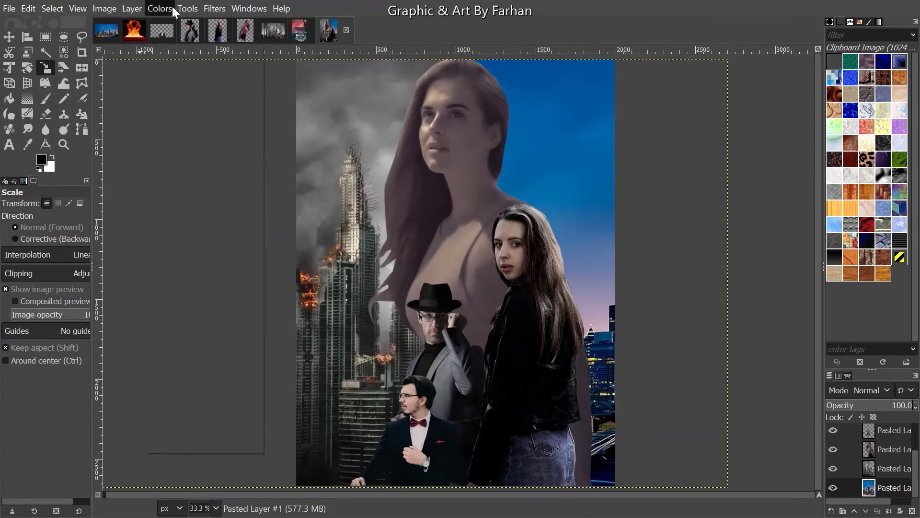
{"action": "left_click", "coordinate": [226, 372]}
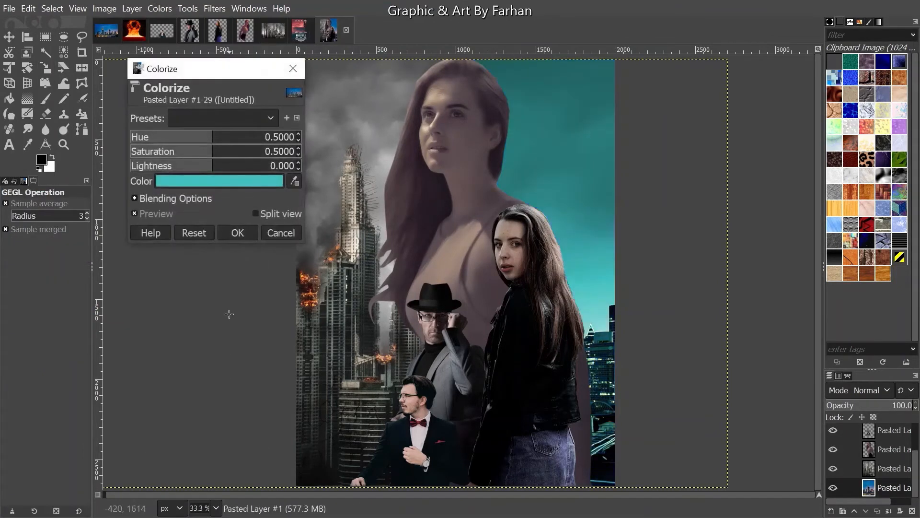
{"action": "left_click_drag", "start_coordinate": [210, 77], "coordinate": [157, 87]}
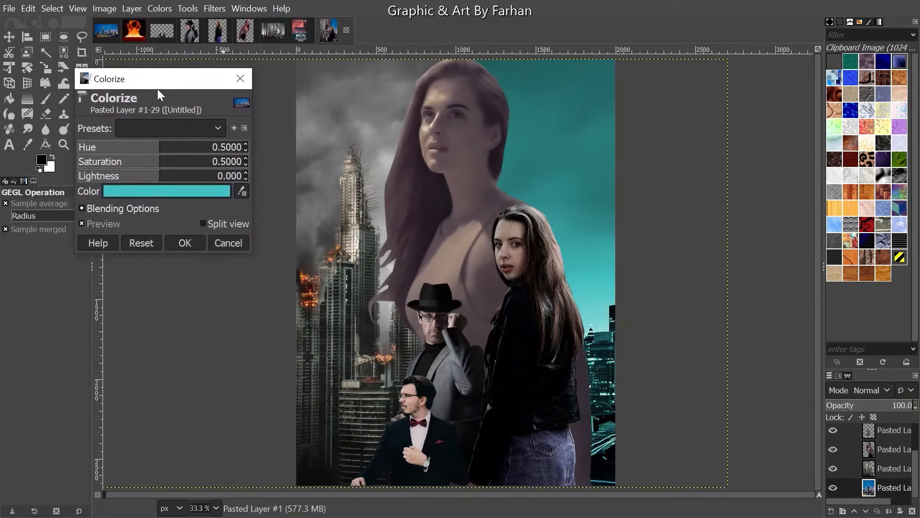
{"action": "left_click", "coordinate": [143, 147]}
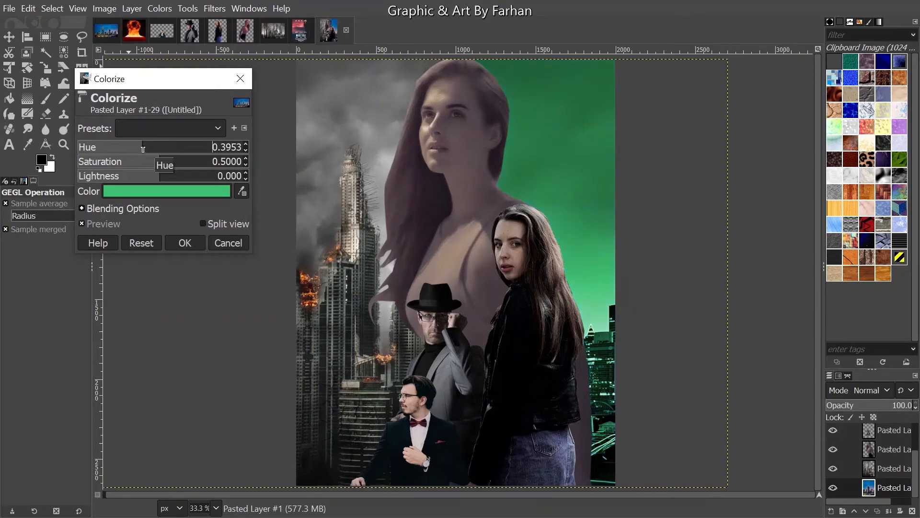
{"action": "left_click_drag", "start_coordinate": [136, 144], "coordinate": [226, 173]}
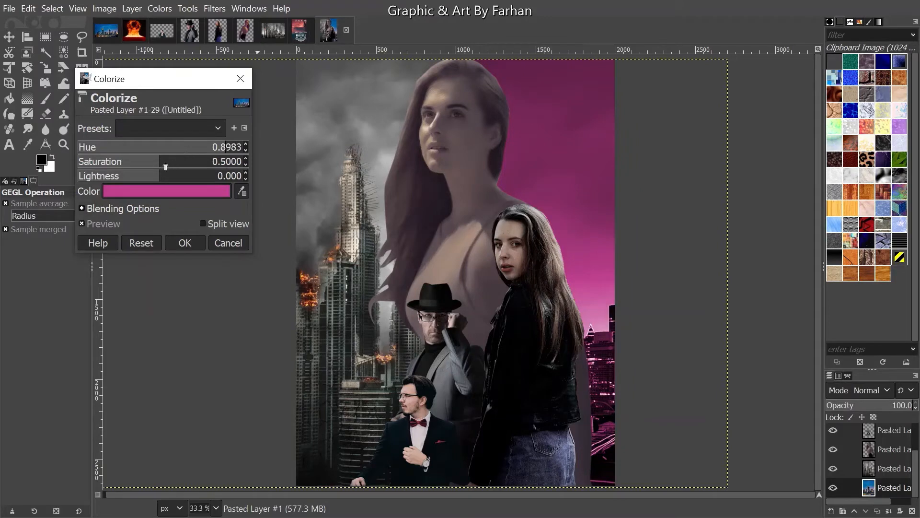
{"action": "left_click_drag", "start_coordinate": [165, 167], "coordinate": [167, 185]}
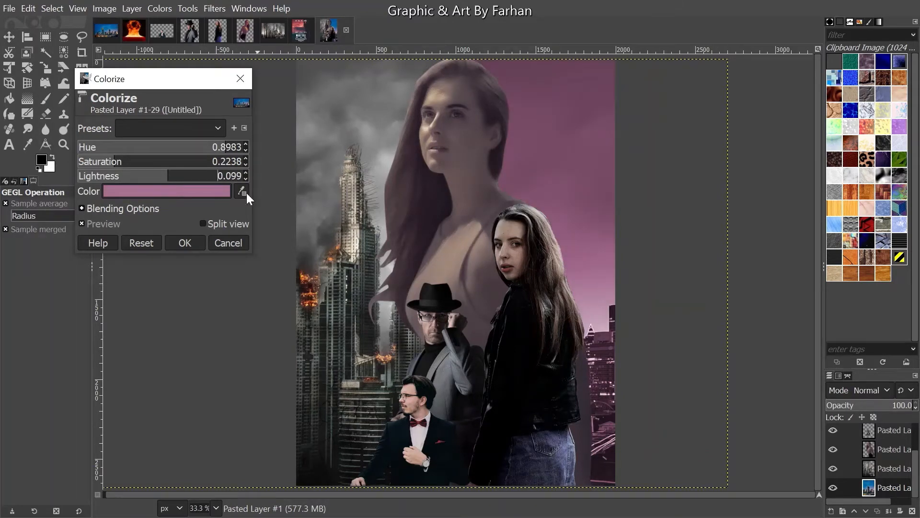
{"action": "left_click", "coordinate": [186, 242]}
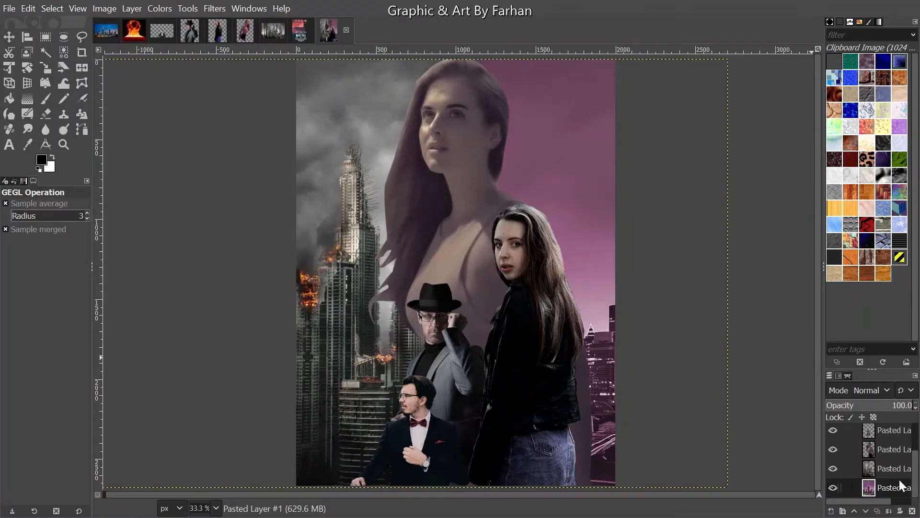
- Check the movie poster template, then return to the collage
{"action": "scroll", "coordinate": [893, 464], "scroll_direction": "up", "scroll_amount": 3}
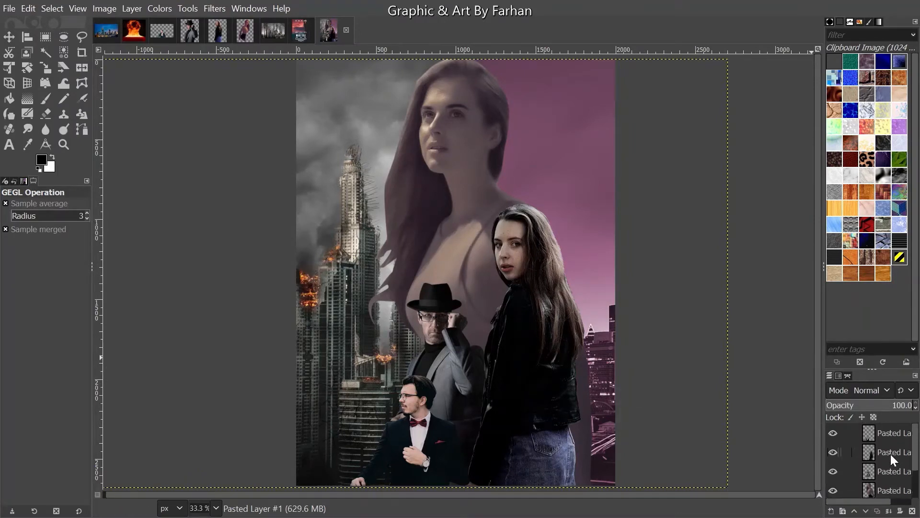
{"action": "left_click", "coordinate": [297, 30]}
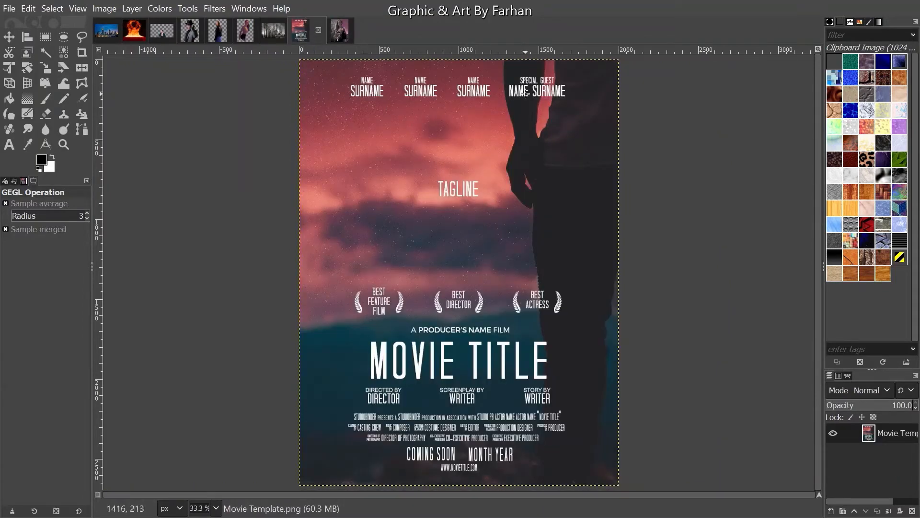
{"action": "left_click", "coordinate": [341, 34]}
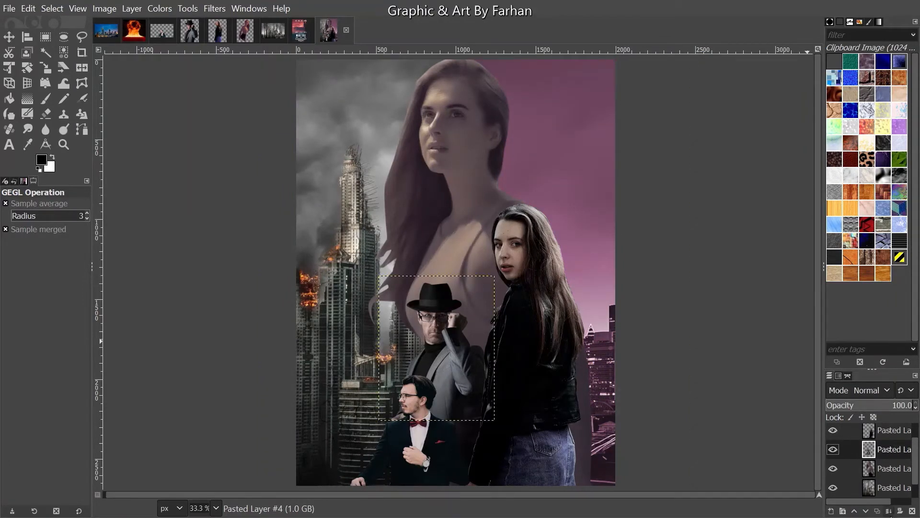
- Merge Pasted Layer #3 and the top figure layer down into Pasted Layer #2, then check the result
{"action": "scroll", "coordinate": [893, 453], "scroll_direction": "down", "scroll_amount": 1}
{"action": "left_click", "coordinate": [892, 435]}
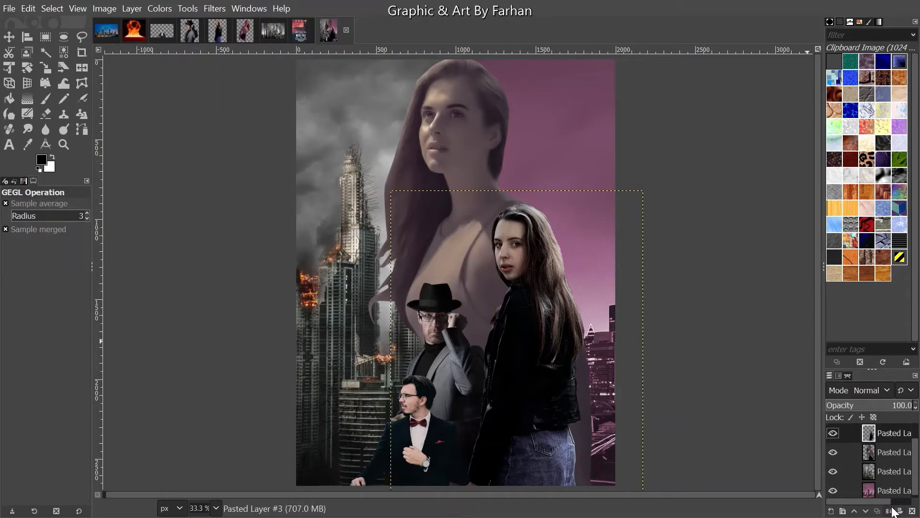
{"action": "left_click", "coordinate": [890, 511]}
{"action": "left_click", "coordinate": [883, 428]}
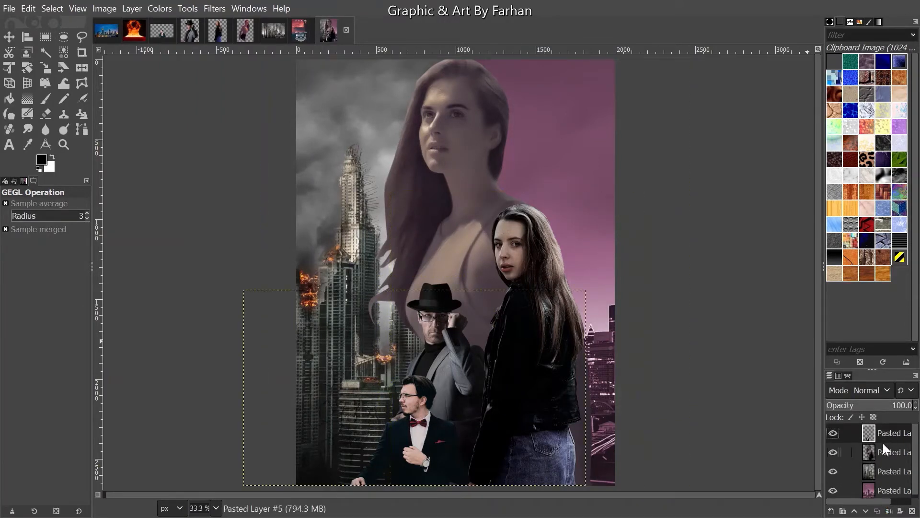
{"action": "left_click", "coordinate": [896, 510]}
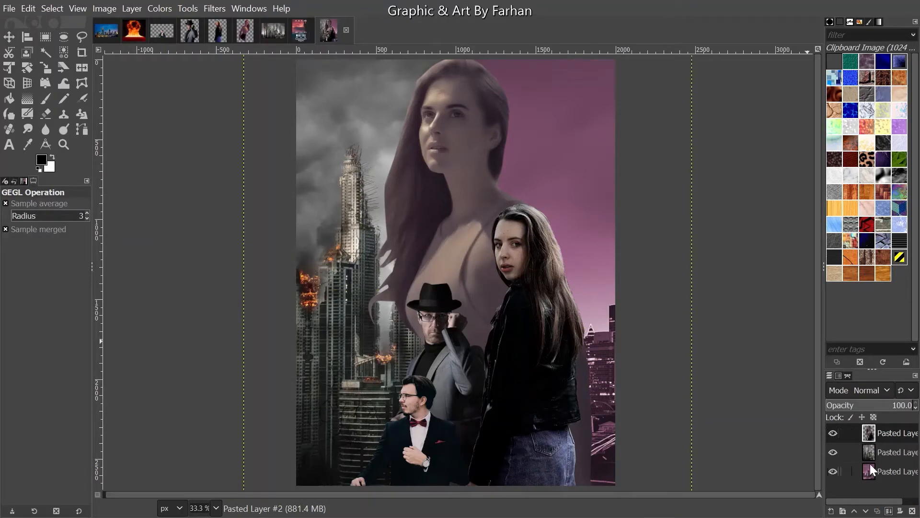
{"action": "left_click", "coordinate": [833, 433]}
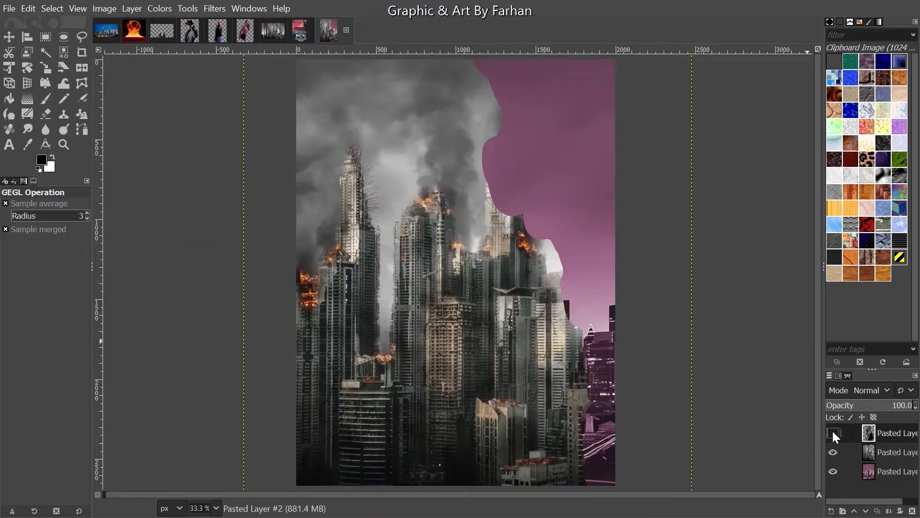
{"action": "left_click", "coordinate": [833, 433]}
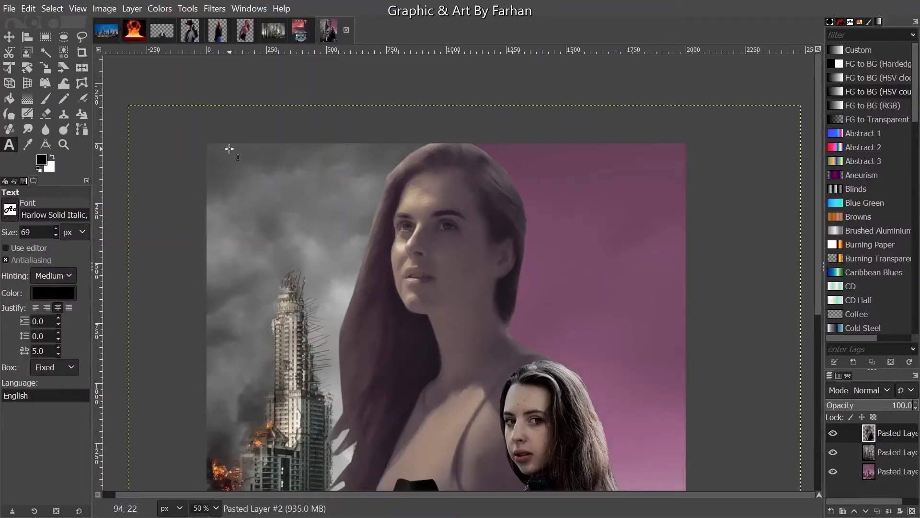
{"action": "left_click", "coordinate": [216, 152]}
{"action": "left_click_drag", "start_coordinate": [216, 152], "coordinate": [370, 253]}
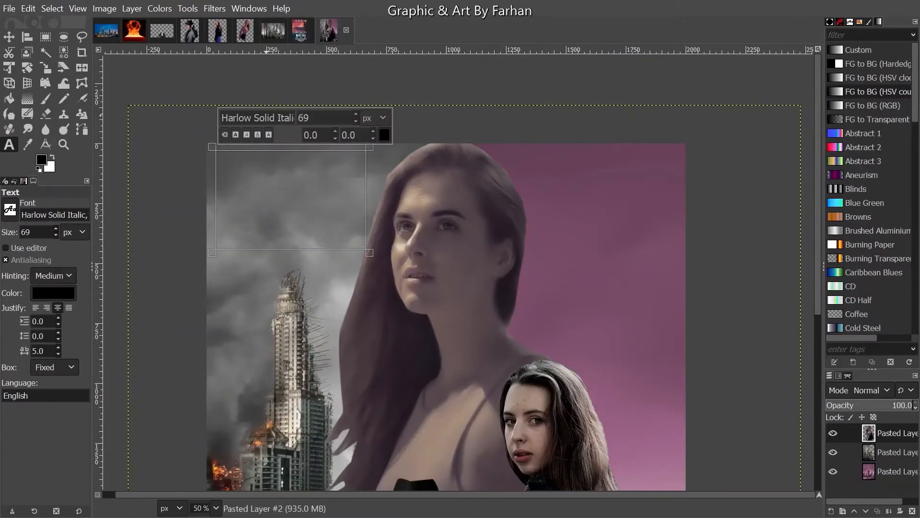
{"action": "left_click", "coordinate": [267, 118]}
{"action": "type", "text": "ac"}
{"action": "key", "text": "BackSpace"}
{"action": "type", "text": "c"}
{"action": "key", "text": "Return"}
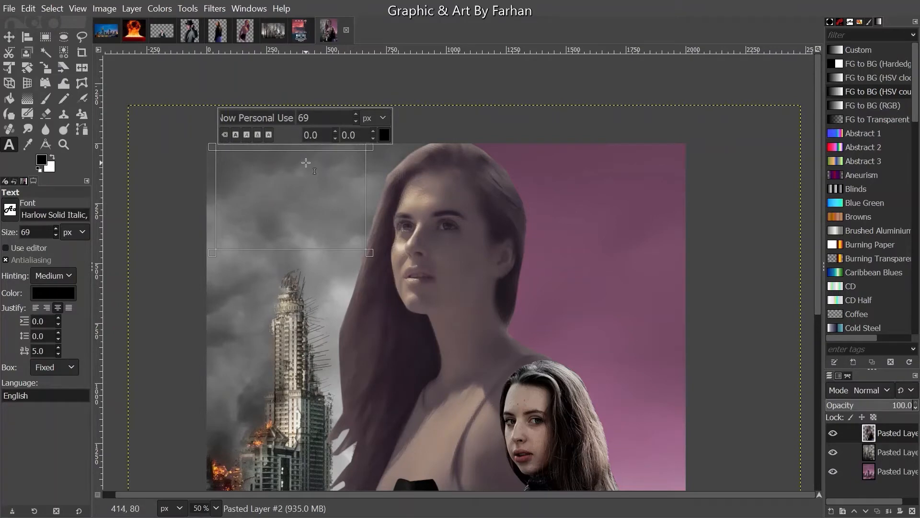
{"action": "scroll", "coordinate": [307, 161], "scroll_direction": "up", "scroll_amount": 4}
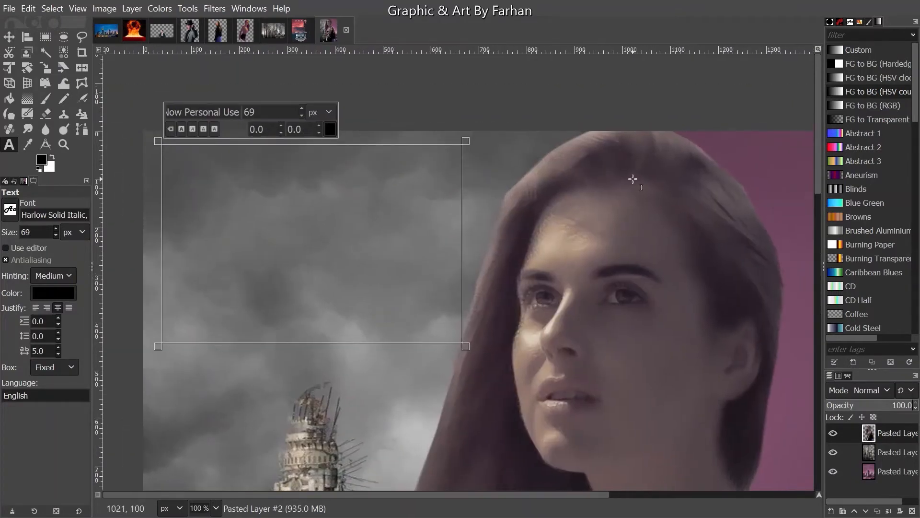
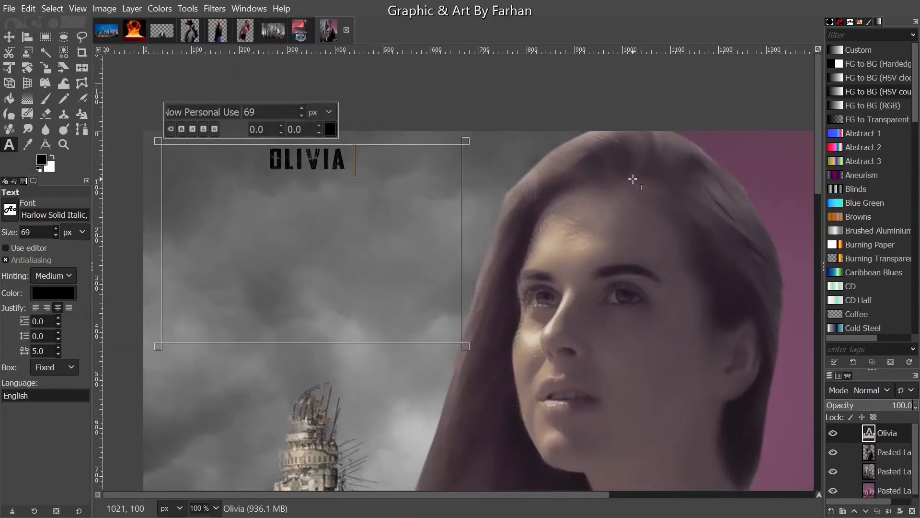
{"action": "key", "text": "Return"}
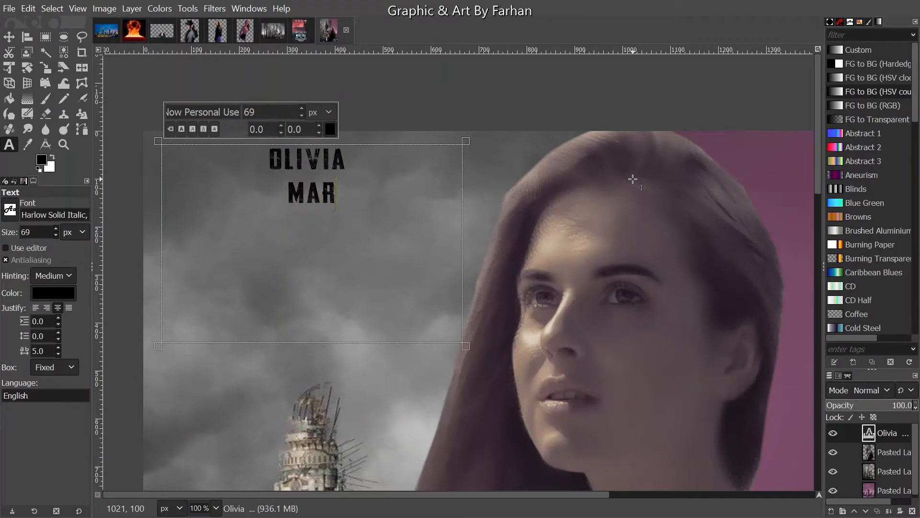
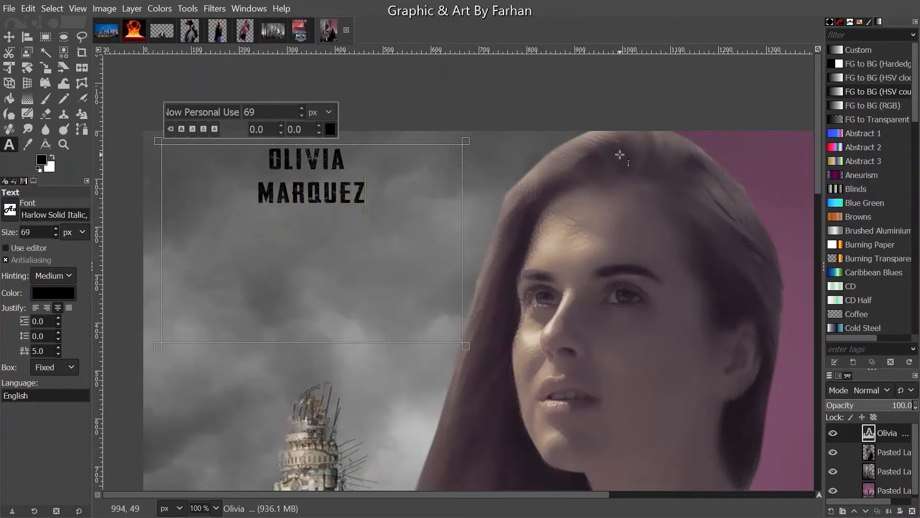
- Shift the credit 100 px left, duplicate it, and place the copy to its right
{"action": "left_click", "coordinate": [9, 36]}
{"action": "left_click_drag", "start_coordinate": [322, 180], "coordinate": [235, 181]}
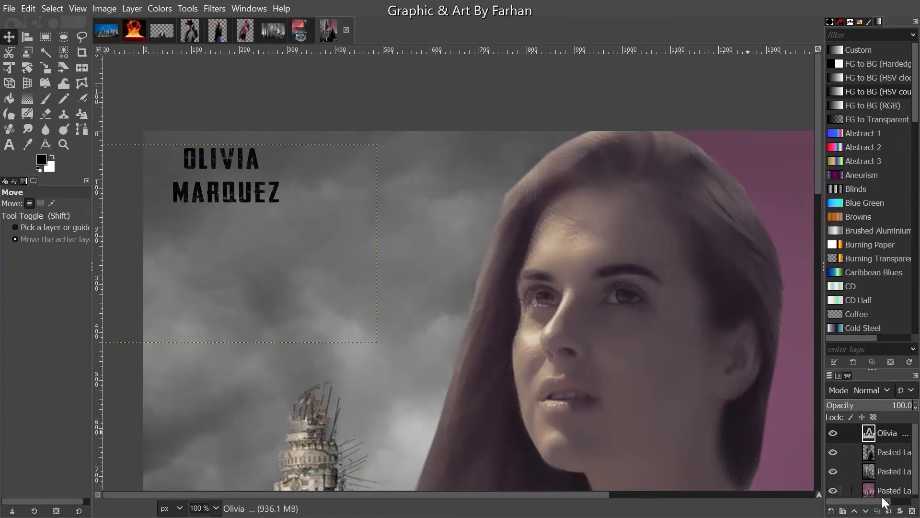
{"action": "left_click", "coordinate": [878, 511]}
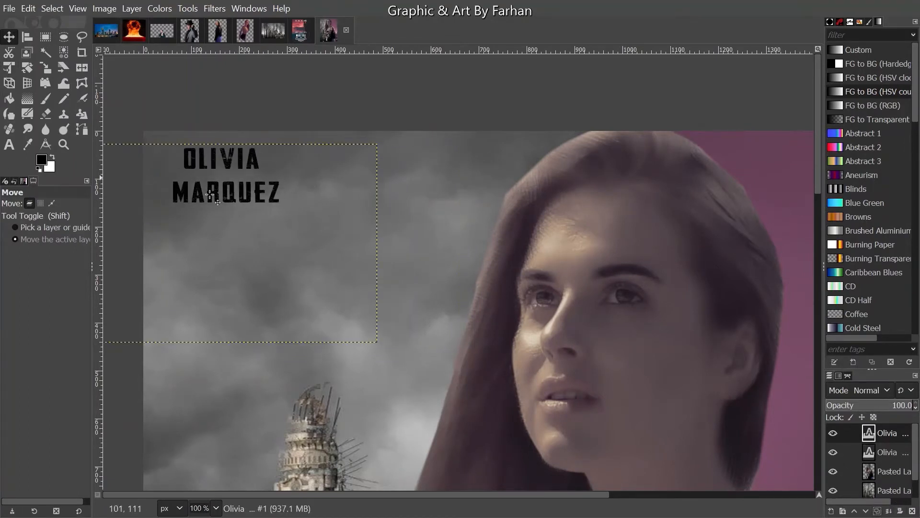
{"action": "left_click_drag", "start_coordinate": [234, 194], "coordinate": [403, 193]}
{"action": "key", "text": "t"}
{"action": "left_click", "coordinate": [339, 152]}
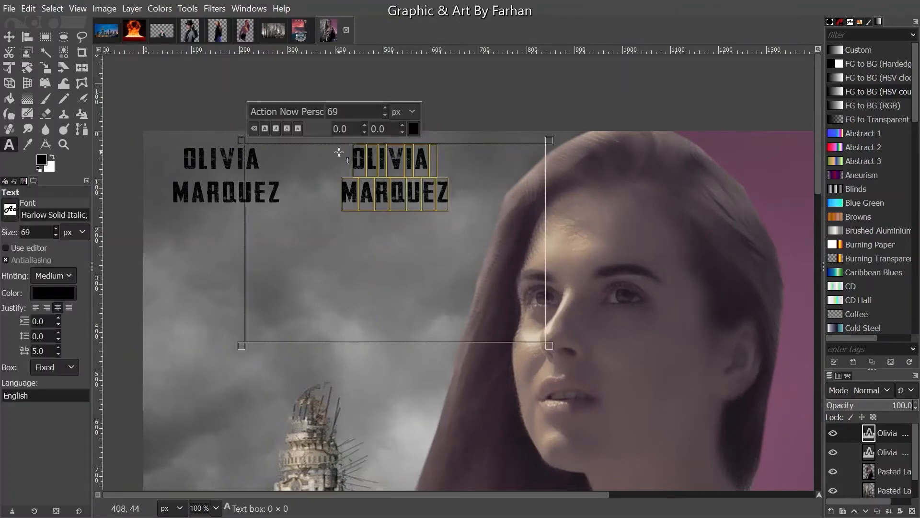
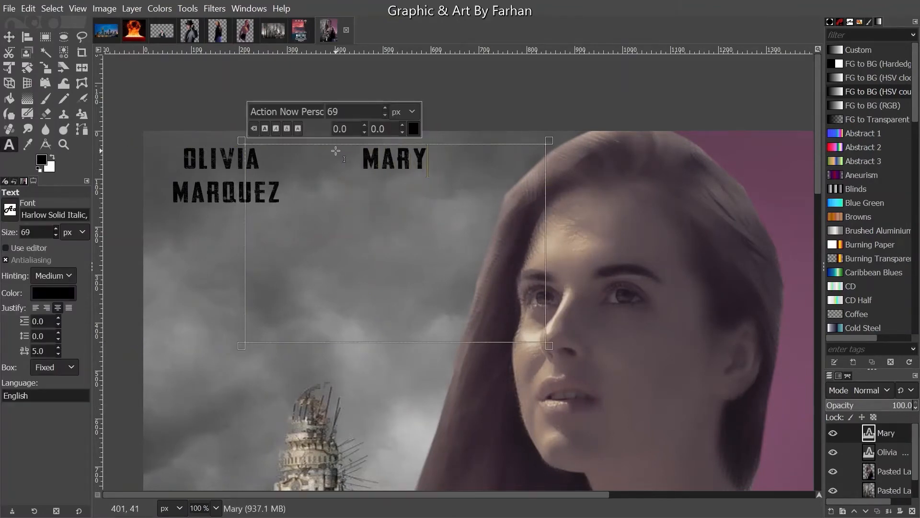
{"action": "key", "text": "Return"}
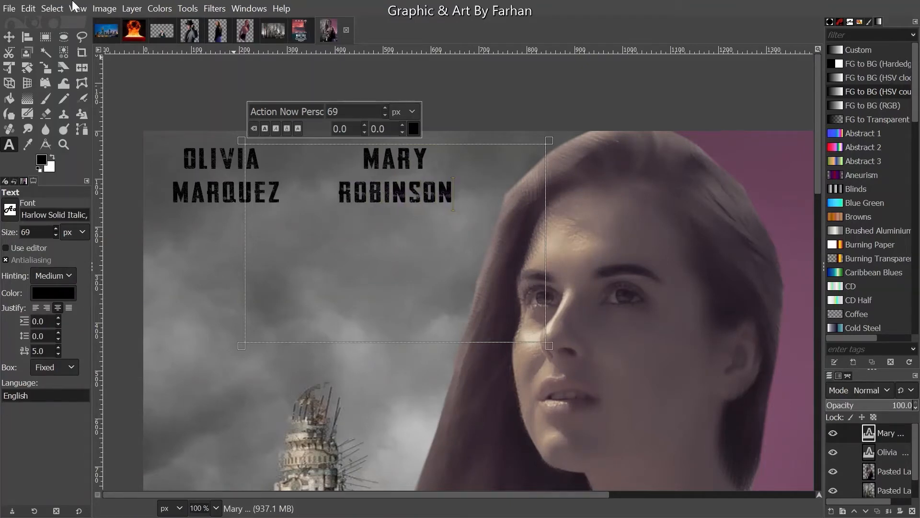
{"action": "left_click", "coordinate": [10, 36]}
{"action": "left_click_drag", "start_coordinate": [391, 178], "coordinate": [417, 178]}
{"action": "key", "text": "t"}
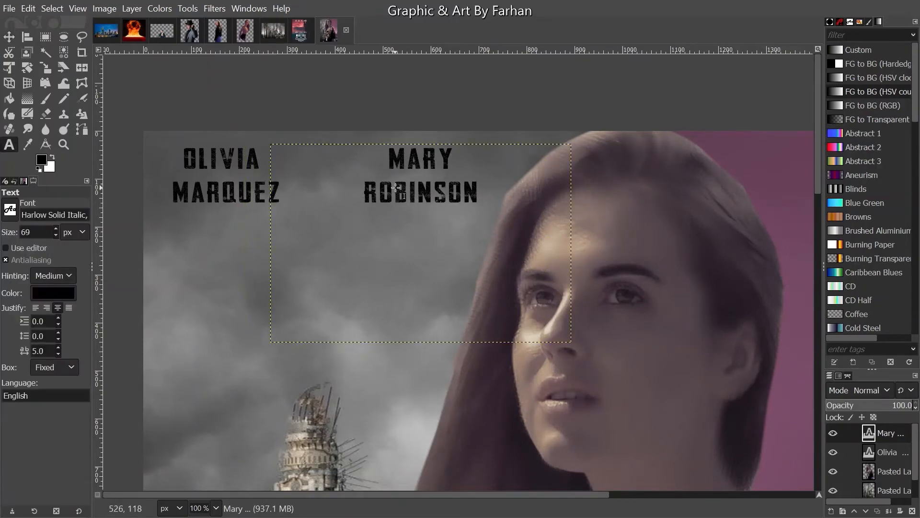
{"action": "left_click", "coordinate": [396, 187]}
{"action": "key", "text": "Escape"}
{"action": "left_click", "coordinate": [877, 511]}
{"action": "key", "text": "minus"}
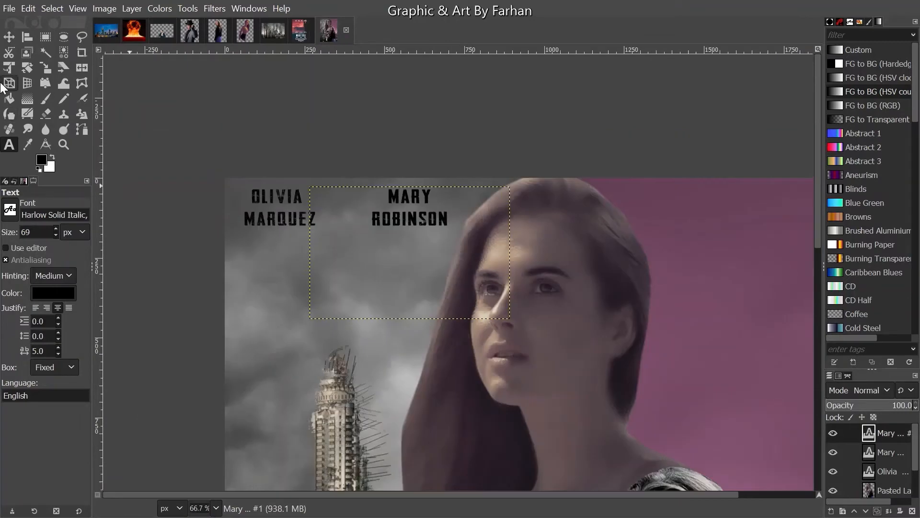
{"action": "left_click", "coordinate": [9, 36]}
{"action": "left_click_drag", "start_coordinate": [342, 205], "coordinate": [612, 205]}
{"action": "key", "text": "plus"}
{"action": "key", "text": "plus"}
{"action": "key", "text": "t"}
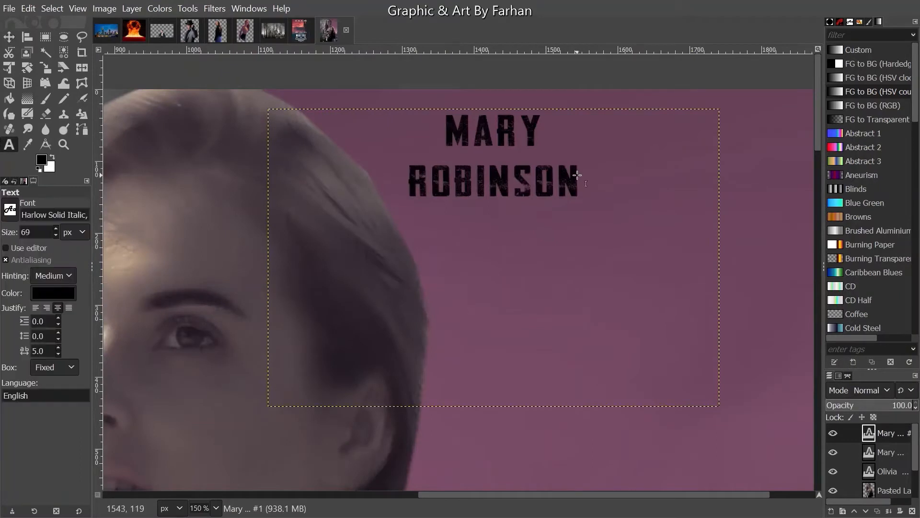
{"action": "left_click", "coordinate": [411, 136]}
{"action": "key", "text": "ctrl+a"}
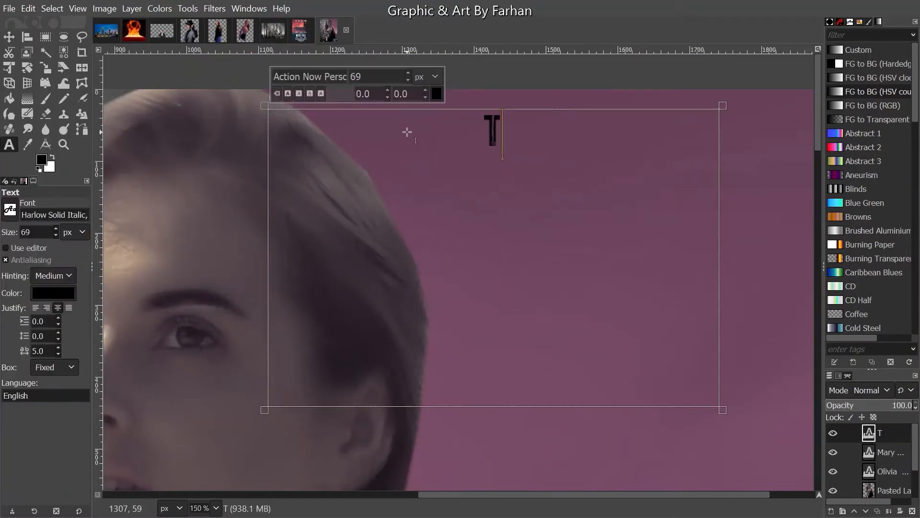
{"action": "key", "text": "Return"}
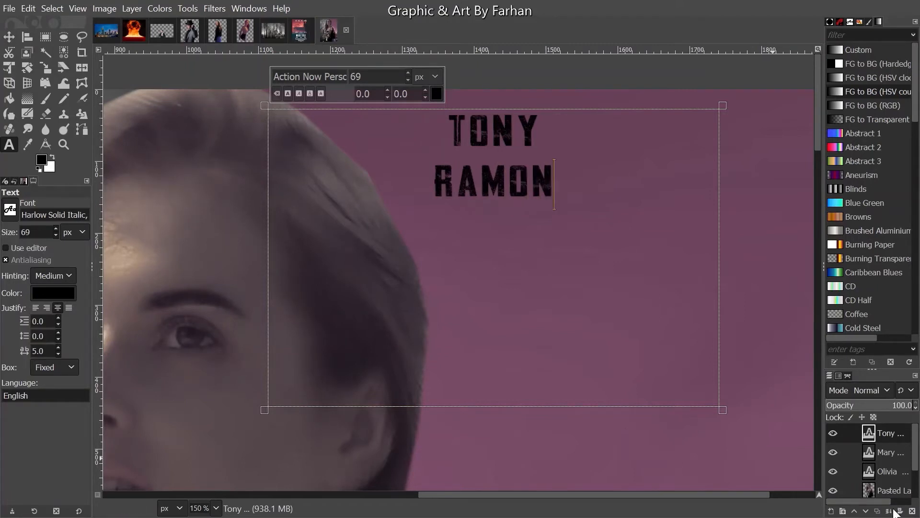
{"action": "left_click", "coordinate": [878, 511]}
{"action": "key", "text": "shift+ctrl+j"}
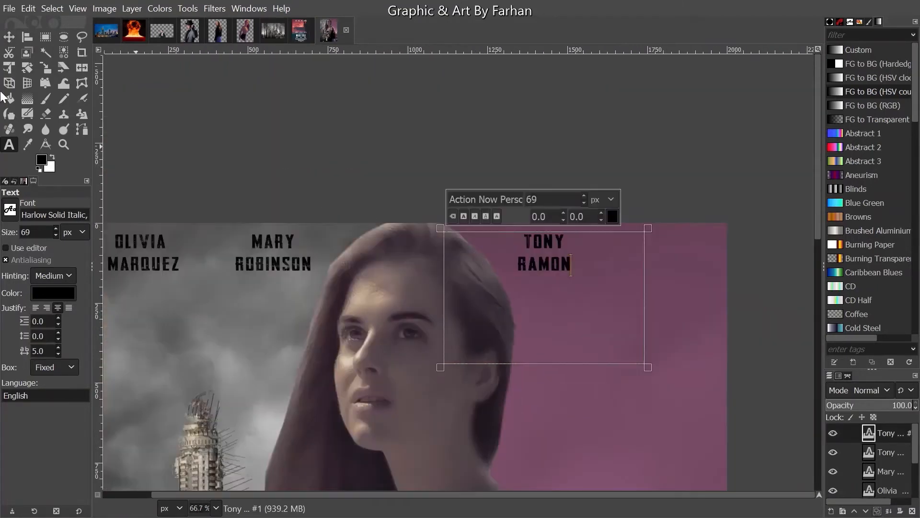
{"action": "key", "text": "m"}
{"action": "left_click_drag", "start_coordinate": [558, 266], "coordinate": [672, 280]}
{"action": "scroll", "coordinate": [674, 261], "scroll_direction": "up", "scroll_amount": 1}
{"action": "scroll", "coordinate": [674, 261], "scroll_direction": "up", "scroll_amount": 2}
{"action": "key", "text": "t"}
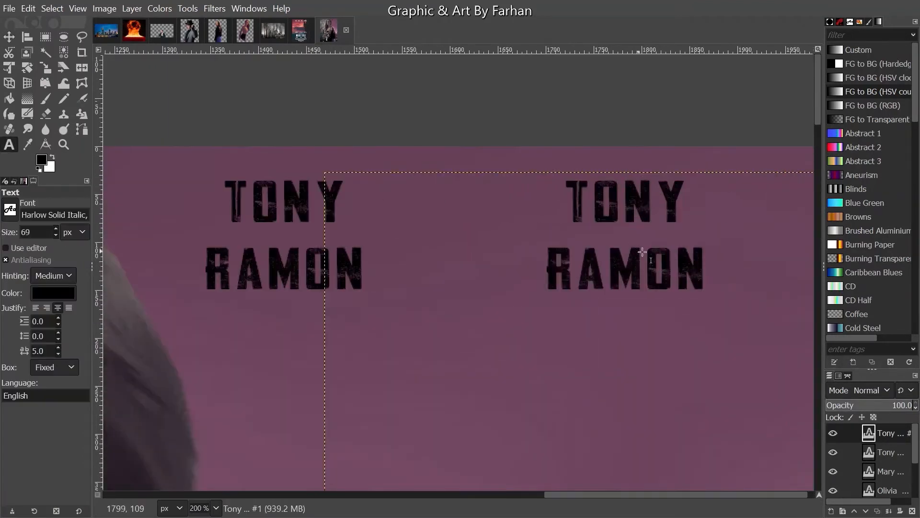
{"action": "left_click", "coordinate": [642, 253]}
{"action": "scroll", "coordinate": [453, 240], "scroll_direction": "right", "scroll_amount": 5}
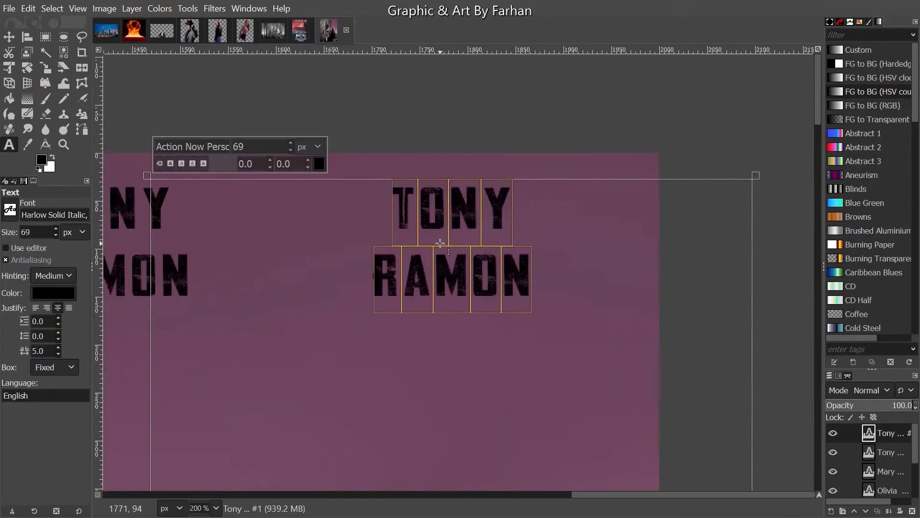
{"action": "type", "text": "Spec"}
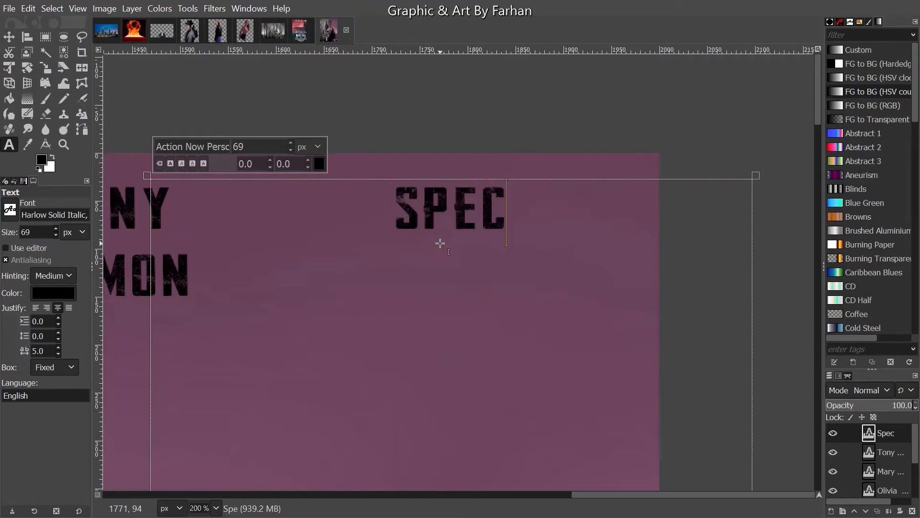
{"action": "type", "text": "ial Gue"}
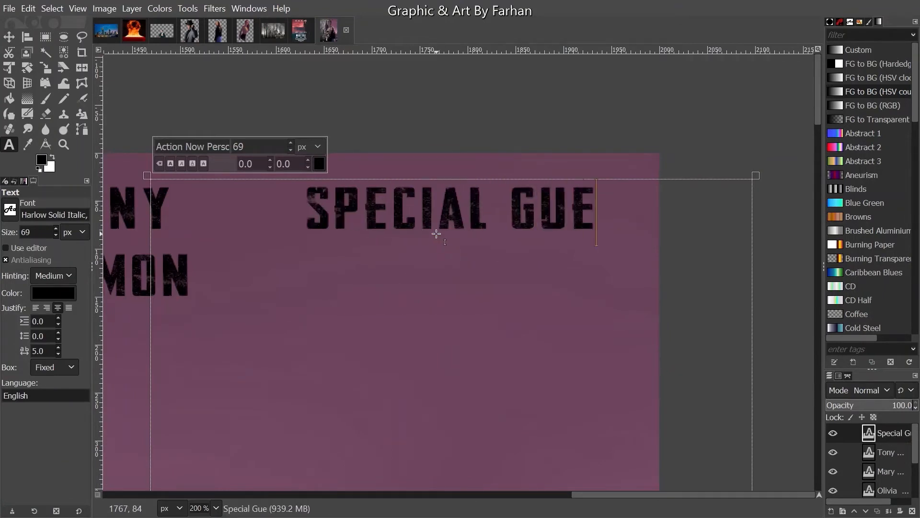
{"action": "type", "text": "ST"}
{"action": "key", "text": "ctrl+a"}
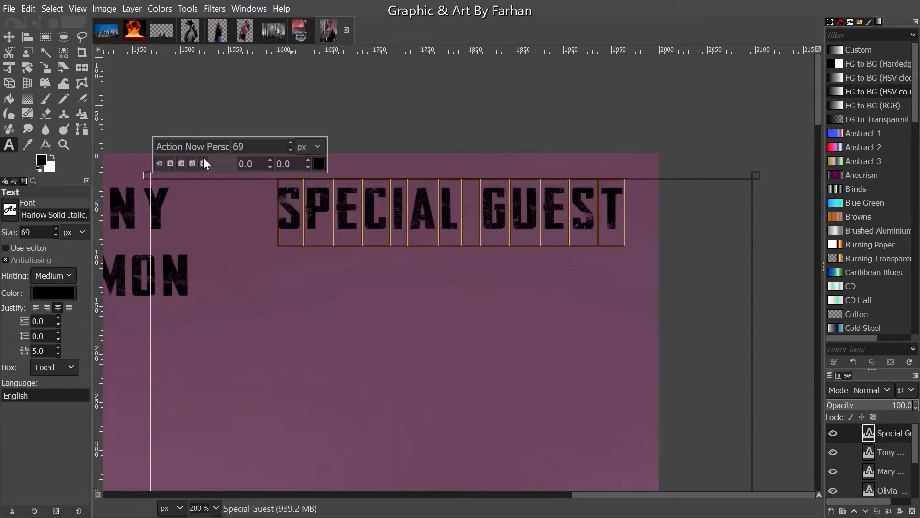
{"action": "type", "text": "4"}
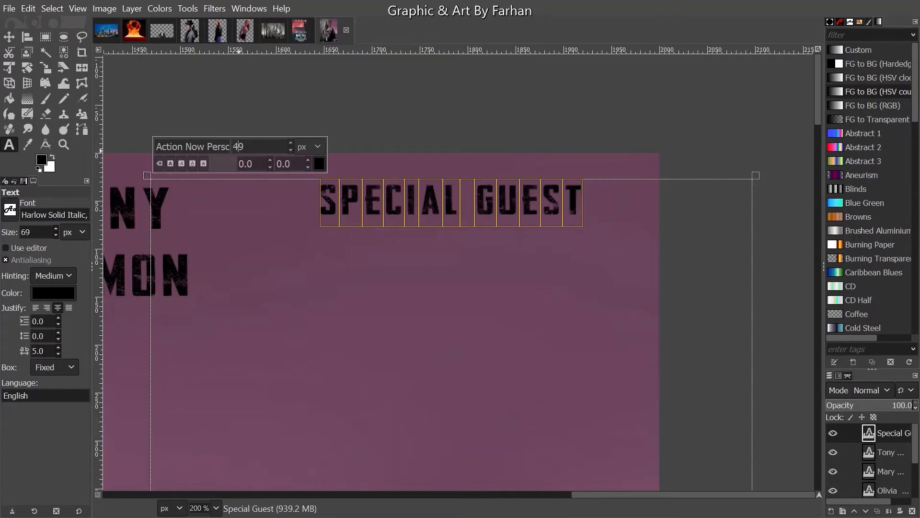
{"action": "left_click", "coordinate": [588, 223]}
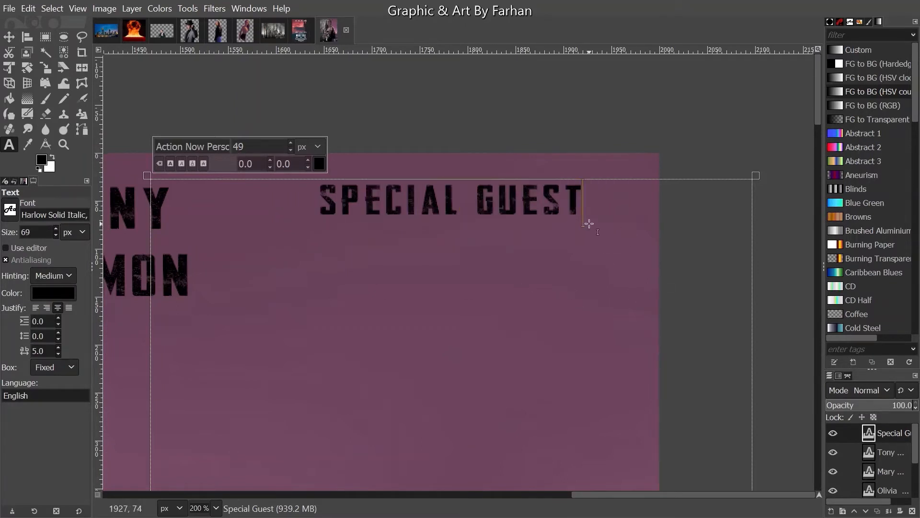
{"action": "key", "text": "Return"}
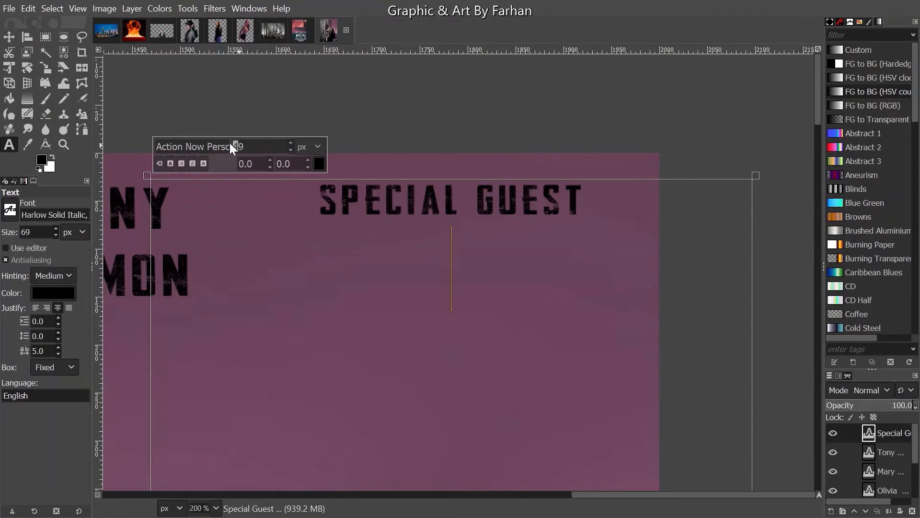
{"action": "type", "text": "6"}
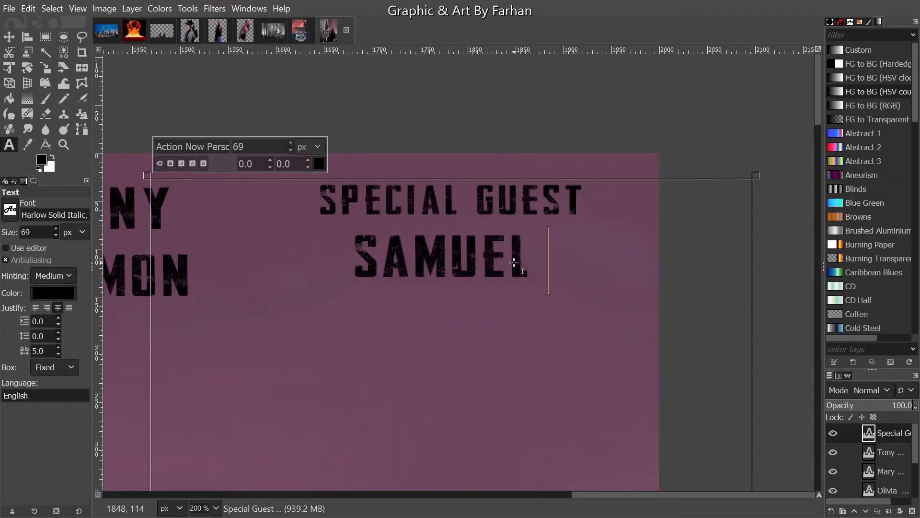
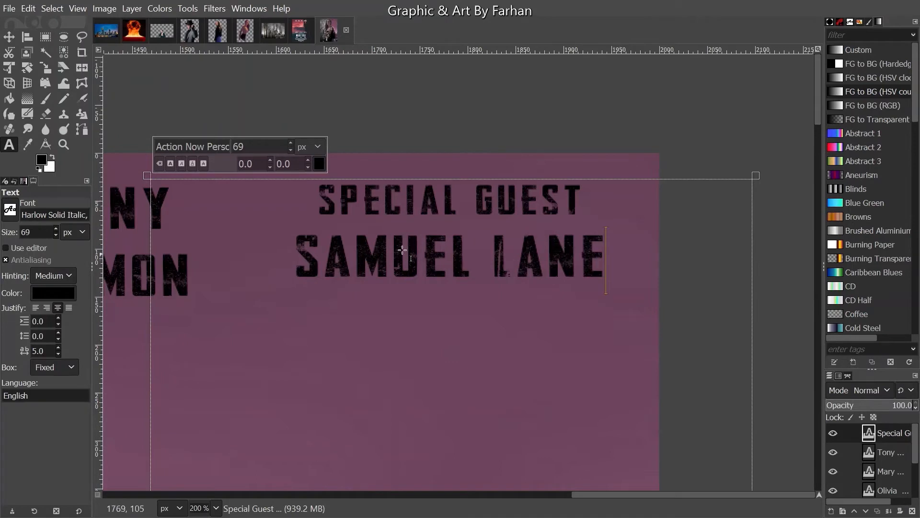
{"action": "left_click", "coordinate": [8, 36]}
- Merge the SPECIAL GUEST credit and one cast credit into their neighbouring cast-name layers
{"action": "scroll", "coordinate": [267, 148], "scroll_direction": "down", "scroll_amount": 3}
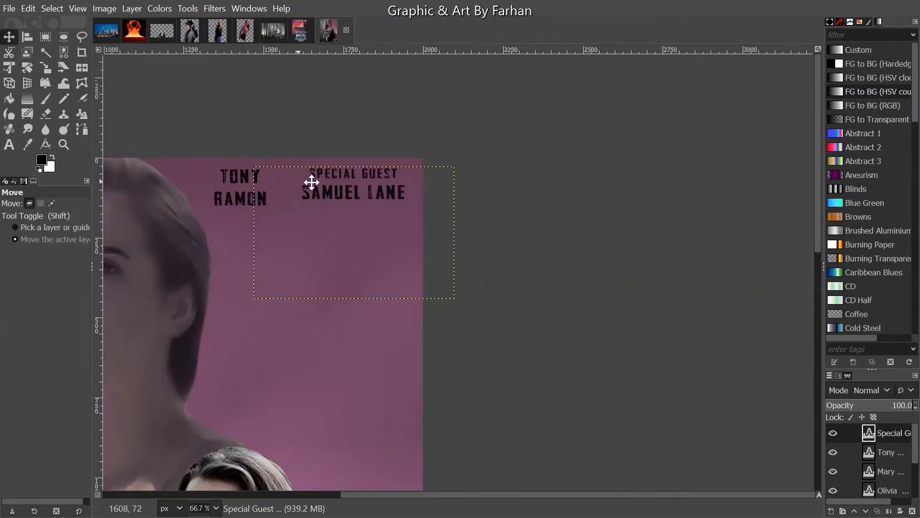
{"action": "left_click_drag", "start_coordinate": [579, 198], "coordinate": [598, 179]}
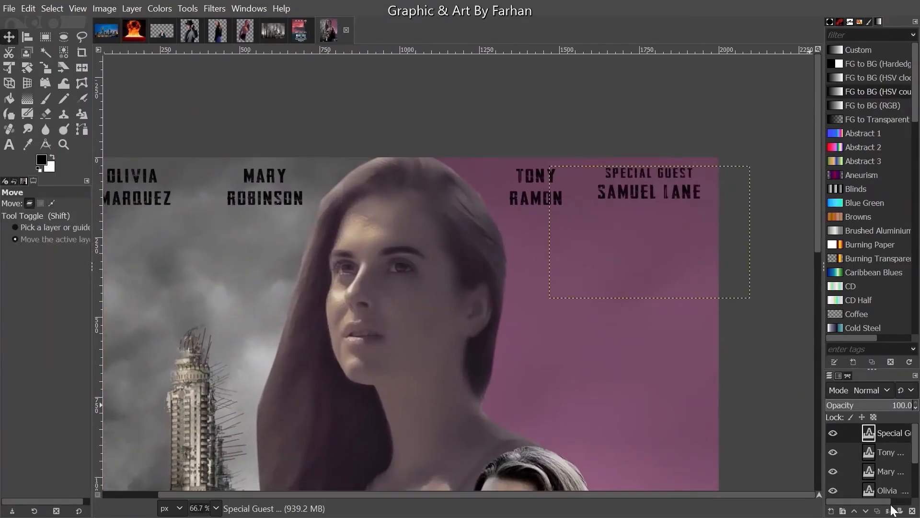
{"action": "left_click", "coordinate": [890, 510]}
{"action": "key", "text": "Page_Down"}
{"action": "left_click", "coordinate": [889, 511]}
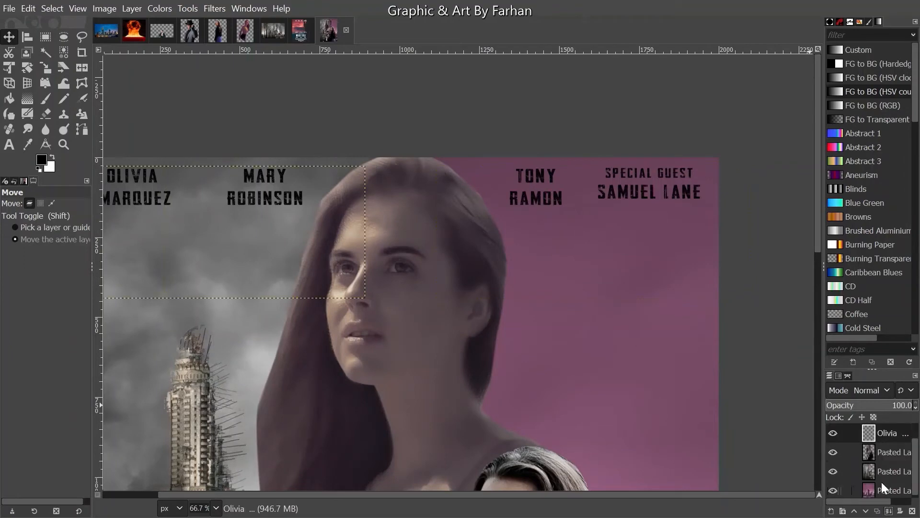
- With the Text tool and a cast credit layer active, switch to the Movie Template.png image
{"action": "scroll", "coordinate": [401, 270], "scroll_direction": "down", "scroll_amount": 1}
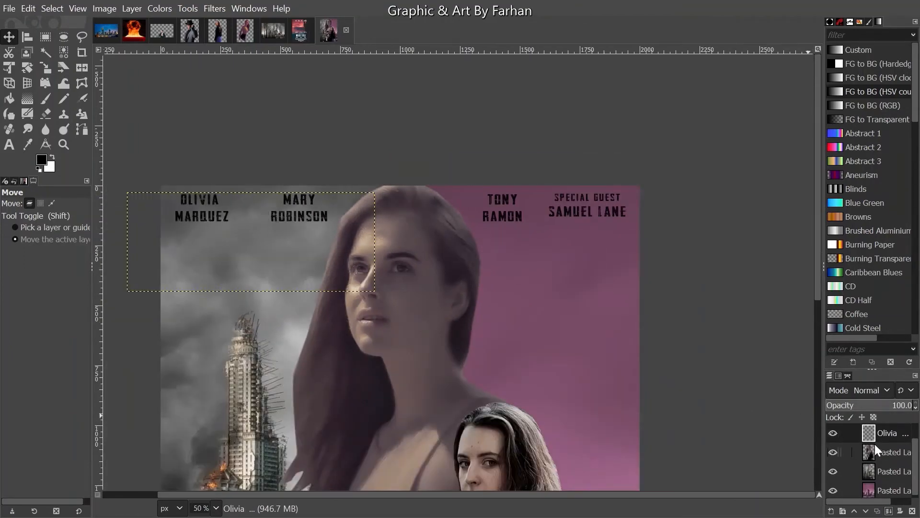
{"action": "scroll", "coordinate": [875, 443], "scroll_direction": "up", "scroll_amount": 1}
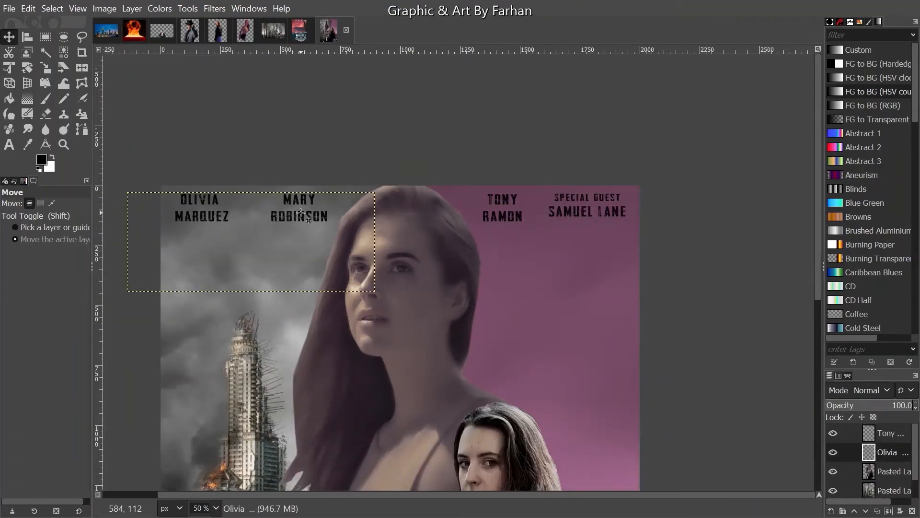
{"action": "scroll", "coordinate": [316, 216], "scroll_direction": "down", "scroll_amount": 4}
{"action": "scroll", "coordinate": [317, 215], "scroll_direction": "up", "scroll_amount": 1}
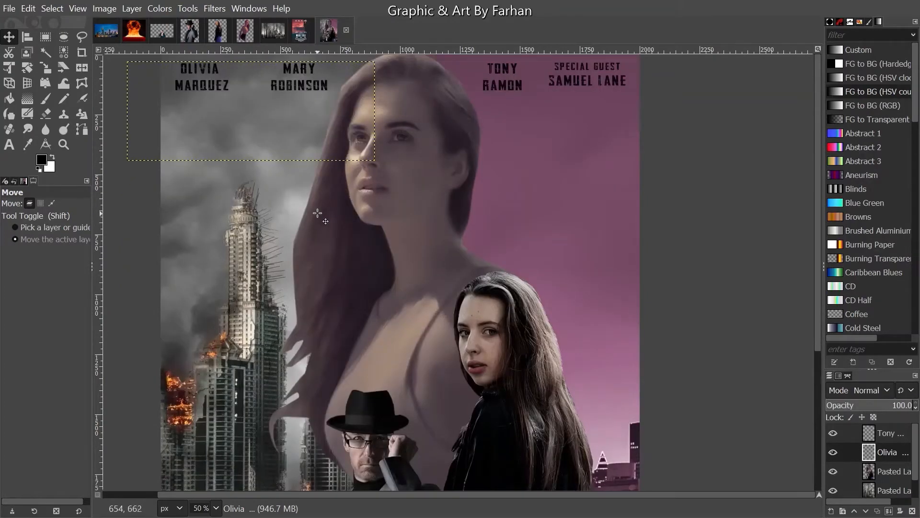
{"action": "scroll", "coordinate": [317, 215], "scroll_direction": "down", "scroll_amount": 1}
{"action": "scroll", "coordinate": [317, 215], "scroll_direction": "down", "scroll_amount": 1}
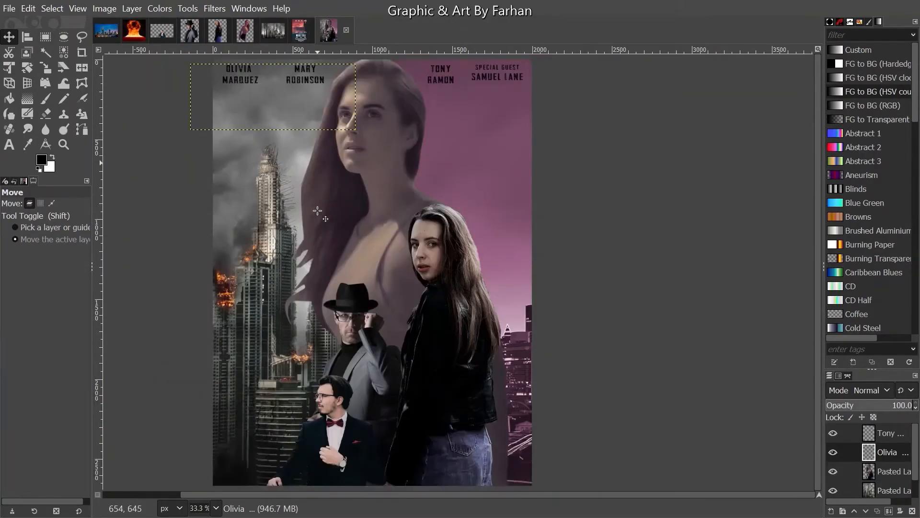
{"action": "left_click", "coordinate": [8, 144]}
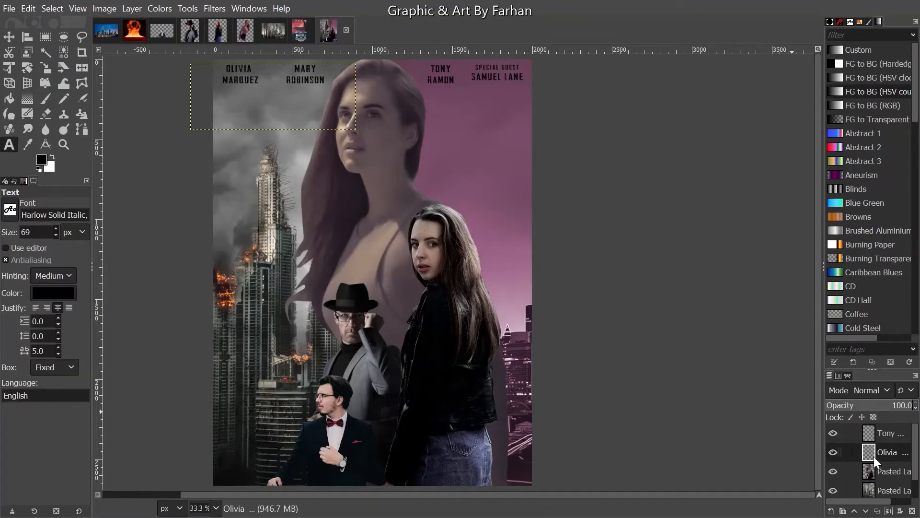
{"action": "left_click", "coordinate": [888, 437]}
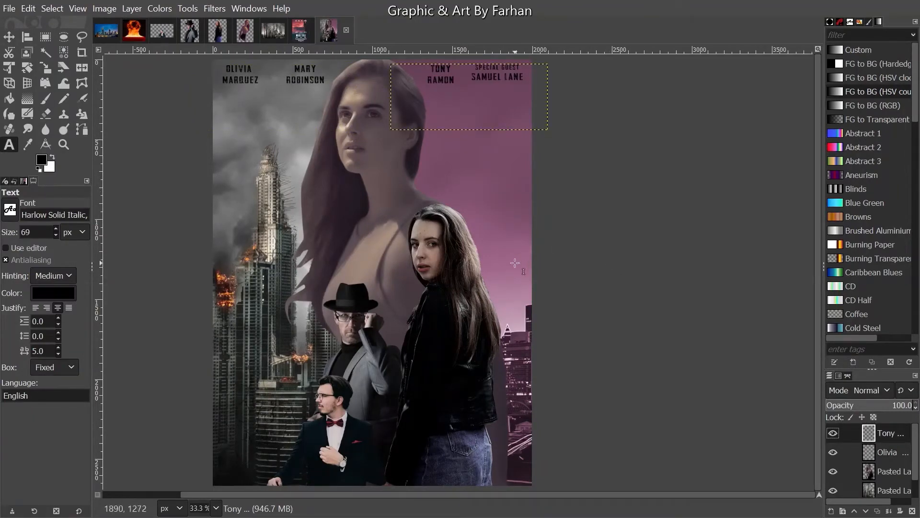
{"action": "left_click", "coordinate": [302, 30]}
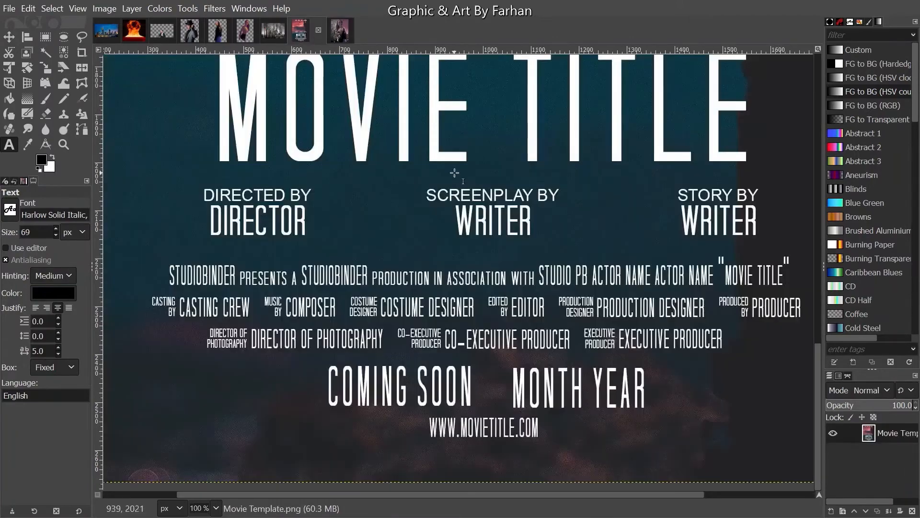
- Look over the template's top credits, tagline and laurels, then go back to the poster
{"action": "scroll", "coordinate": [447, 304], "scroll_direction": "down", "scroll_amount": 2}
{"action": "scroll", "coordinate": [480, 278], "scroll_direction": "up", "scroll_amount": 5}
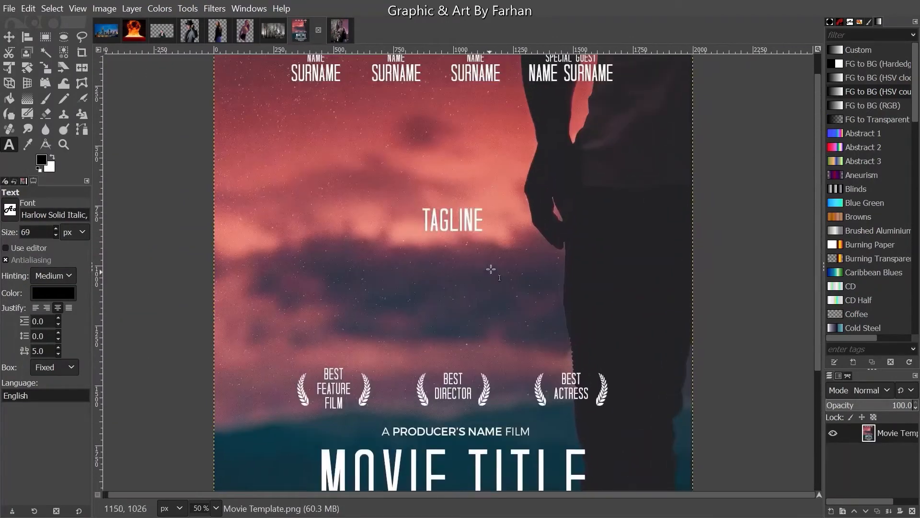
{"action": "scroll", "coordinate": [495, 259], "scroll_direction": "up", "scroll_amount": 1, "text": "ctrl"}
{"action": "scroll", "coordinate": [495, 258], "scroll_direction": "down", "scroll_amount": 1, "text": "ctrl"}
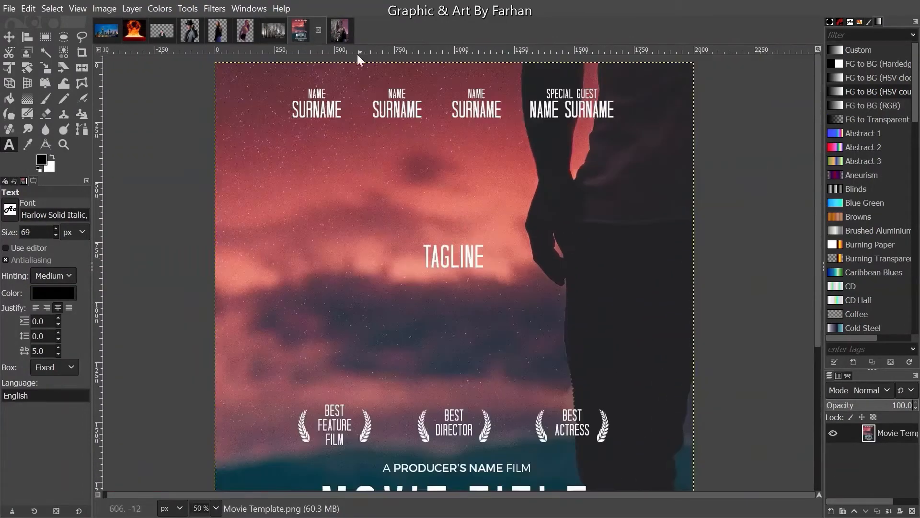
{"action": "left_click", "coordinate": [341, 31]}
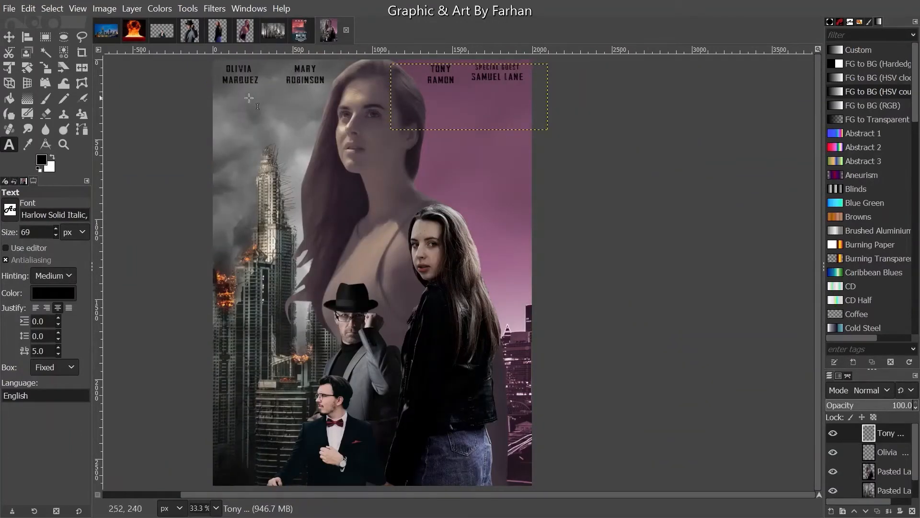
- Draw a text box in the upper-left sky and change its font to the 'ac…' suggestion
{"action": "left_click_drag", "start_coordinate": [213, 86], "coordinate": [318, 238]}
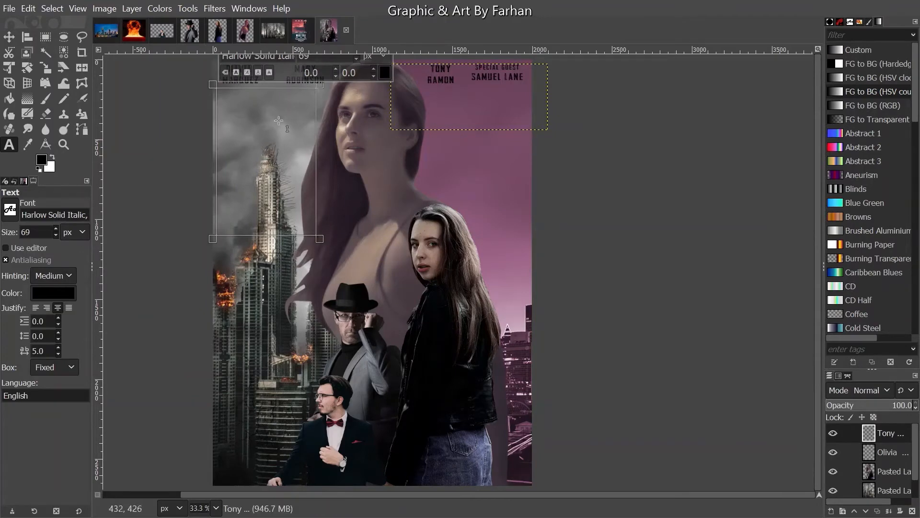
{"action": "scroll", "coordinate": [271, 89], "scroll_direction": "up", "scroll_amount": 1, "text": "ctrl"}
{"action": "left_click_drag", "start_coordinate": [271, 91], "coordinate": [298, 145]}
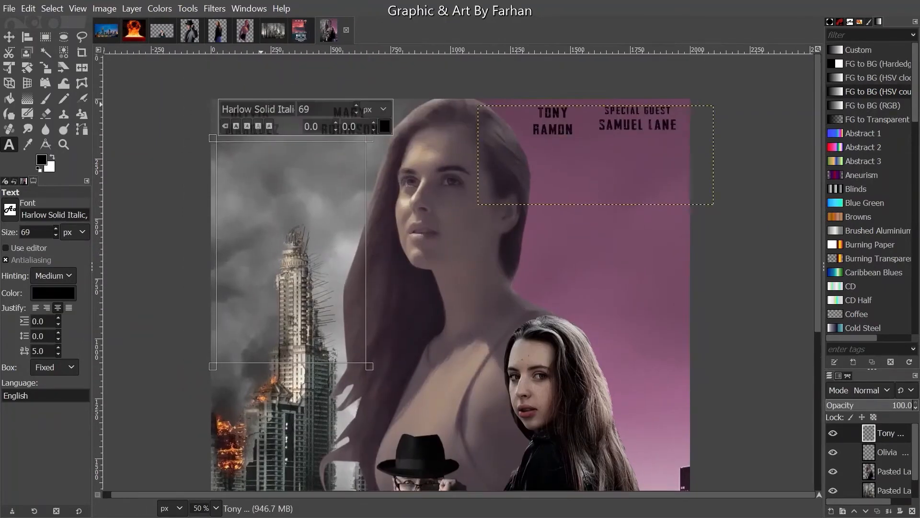
{"action": "triple_click", "coordinate": [261, 110]}
{"action": "key", "text": "BackSpace"}
{"action": "type", "text": "ac"}
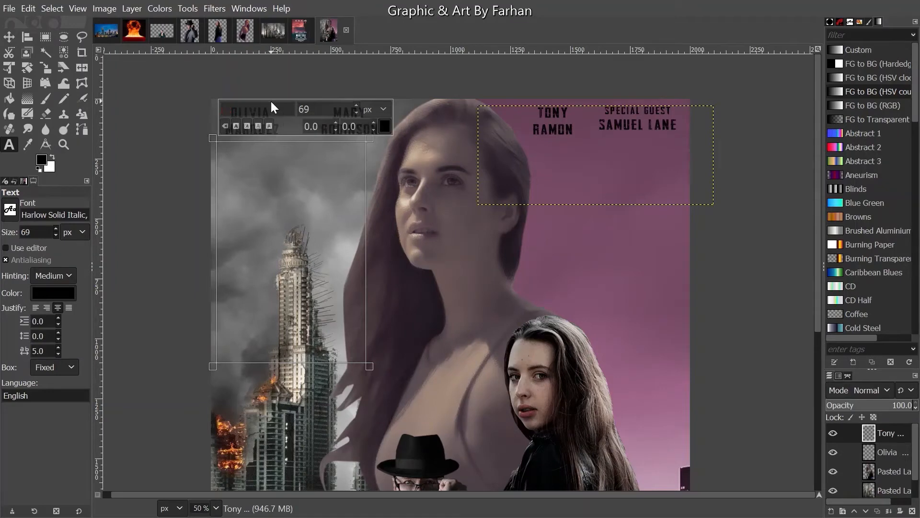
{"action": "key", "text": "Down"}
{"action": "key", "text": "Return"}
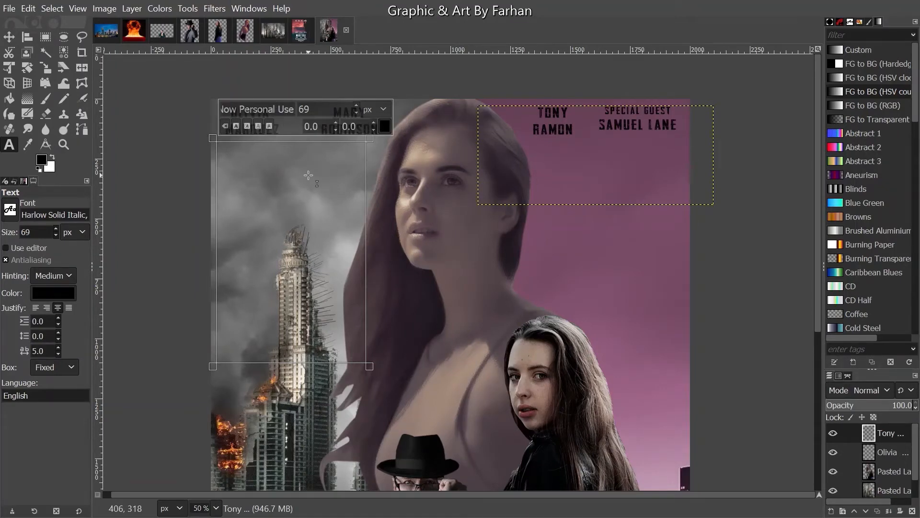
- Type the tagline 'Sometimes you have to kill to be a mother'
{"action": "type", "text": "Sometimes"}
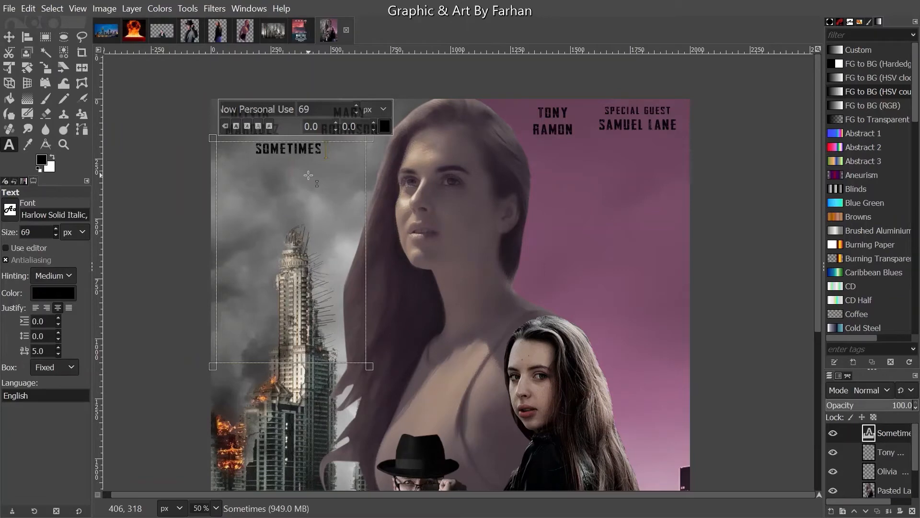
{"action": "type", "text": " you hae"}
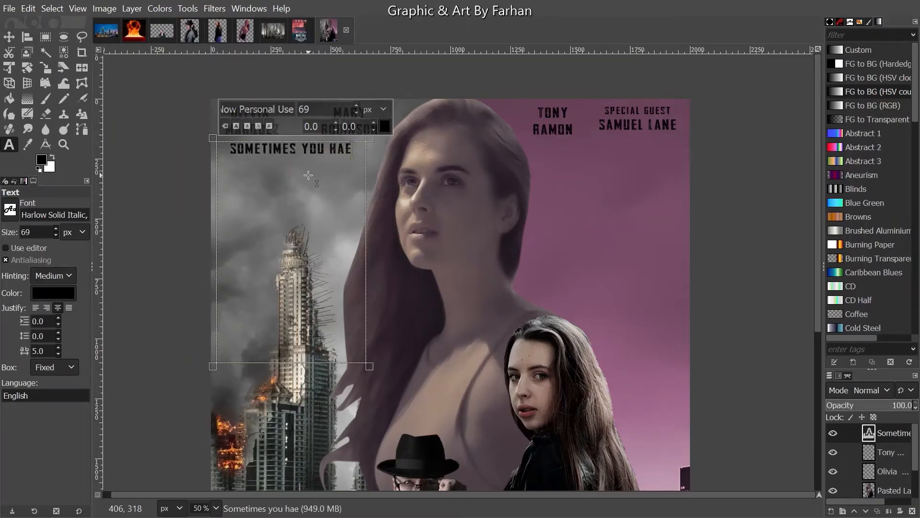
{"action": "key", "text": "BackSpace"}
{"action": "type", "text": "ve to ki"}
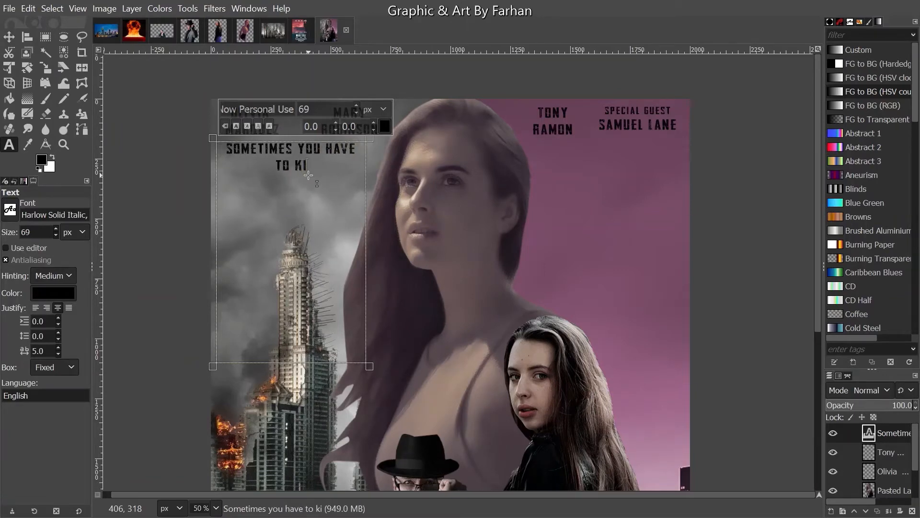
{"action": "type", "text": "ll to be"}
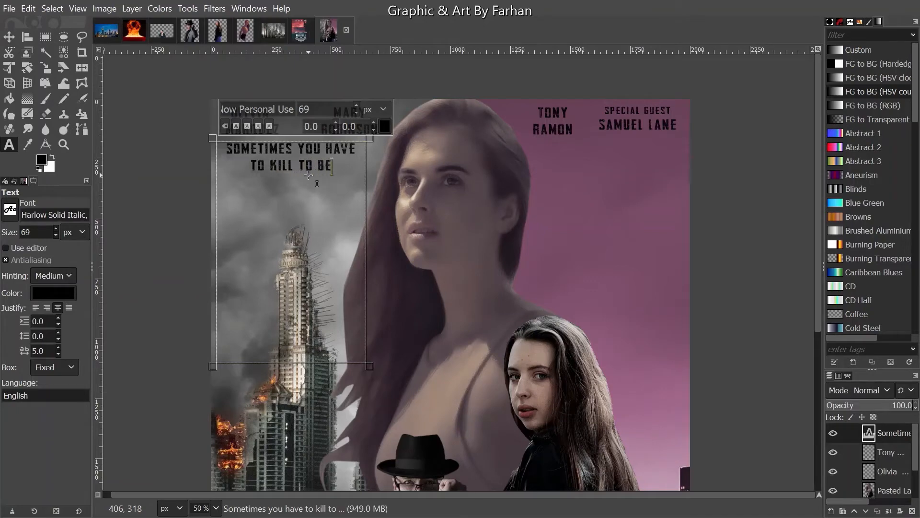
{"action": "type", "text": " a mom"}
{"action": "key", "text": "BackSpace"}
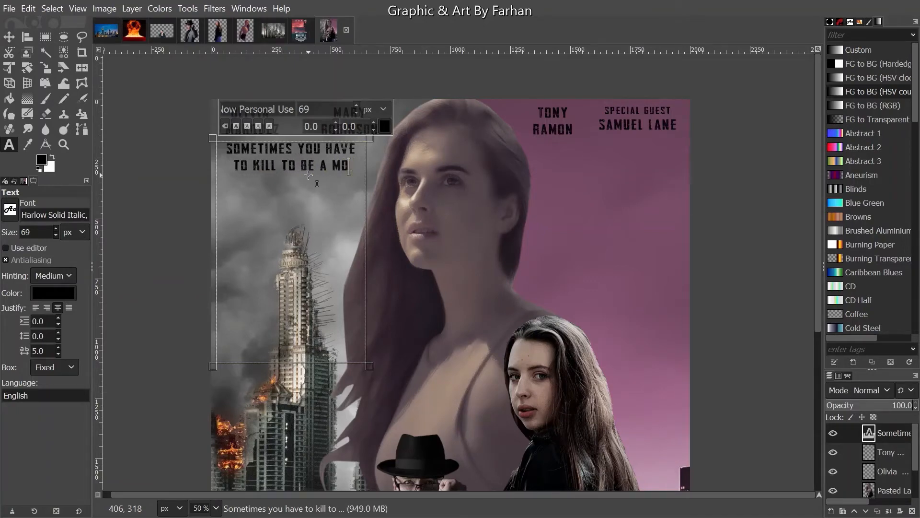
{"action": "type", "text": "ther"}
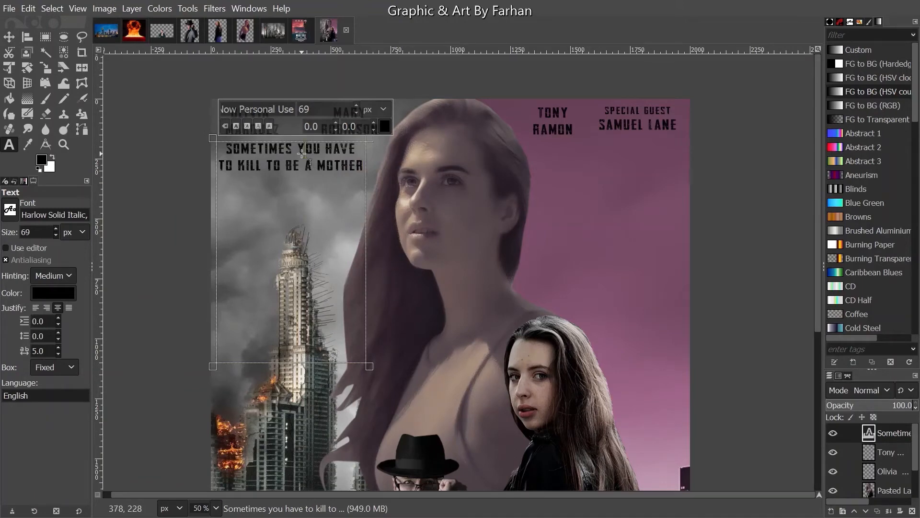
- Break the tagline so each word (with A MOTHER together) sits on its own line
{"action": "left_click", "coordinate": [299, 154]}
{"action": "key", "text": "Return"}
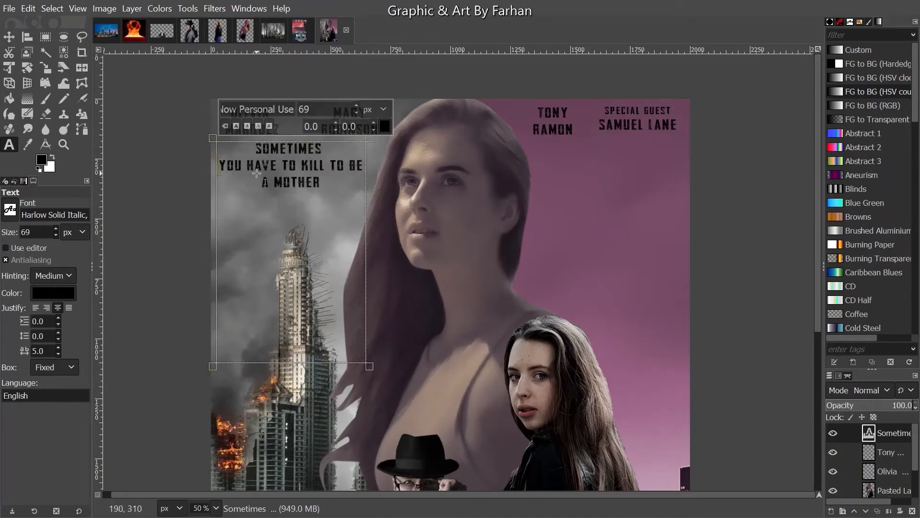
{"action": "left_click", "coordinate": [245, 165]}
{"action": "key", "text": "Return"}
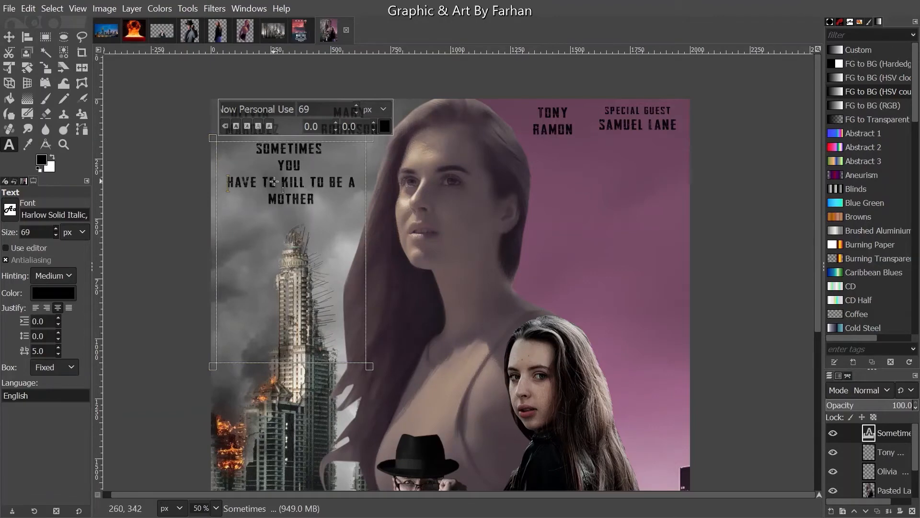
{"action": "left_click", "coordinate": [262, 182]}
{"action": "key", "text": "Return"}
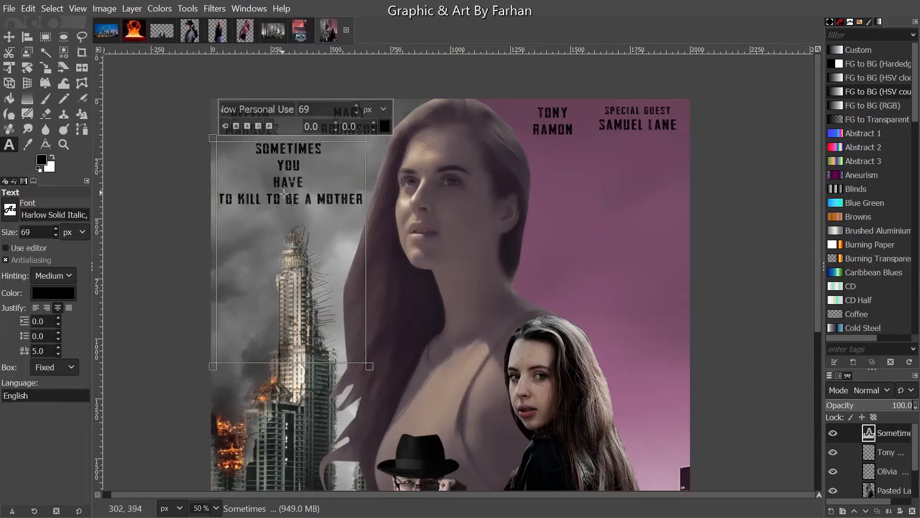
{"action": "left_click", "coordinate": [237, 198]}
{"action": "key", "text": "Return"}
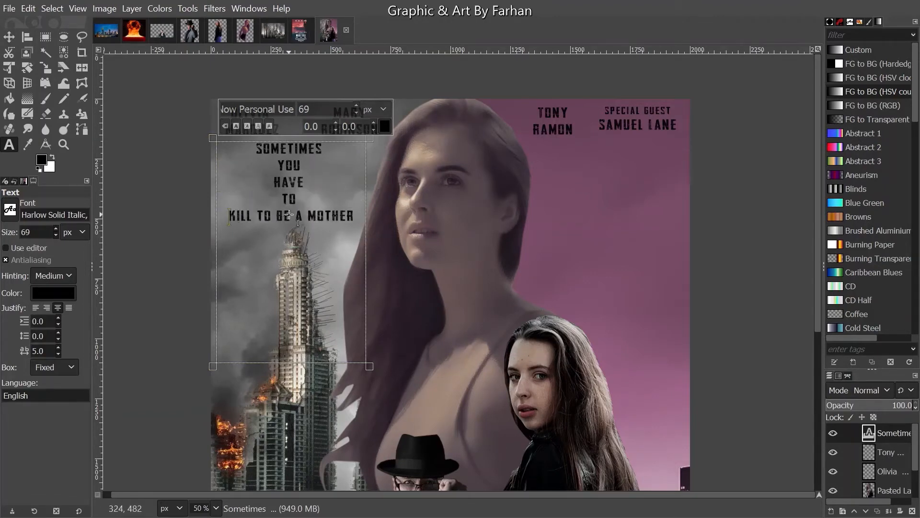
{"action": "key", "text": "Return"}
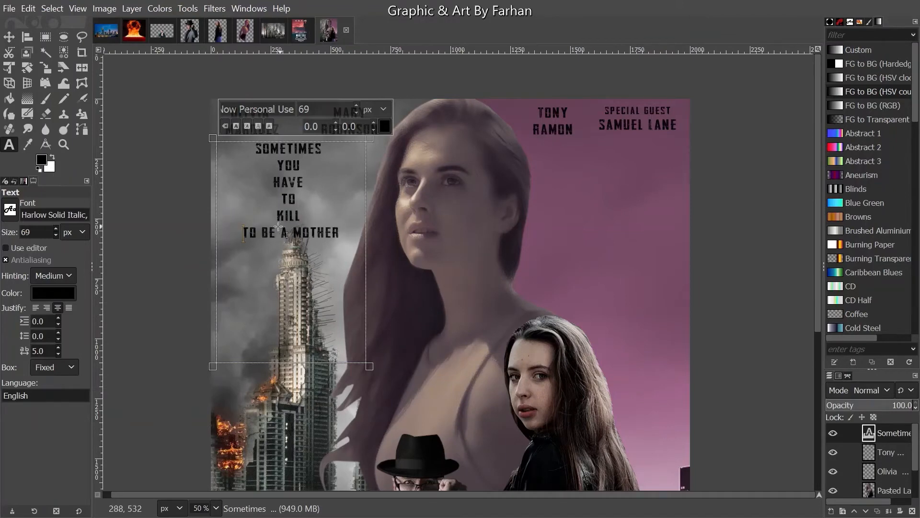
{"action": "key", "text": "Return"}
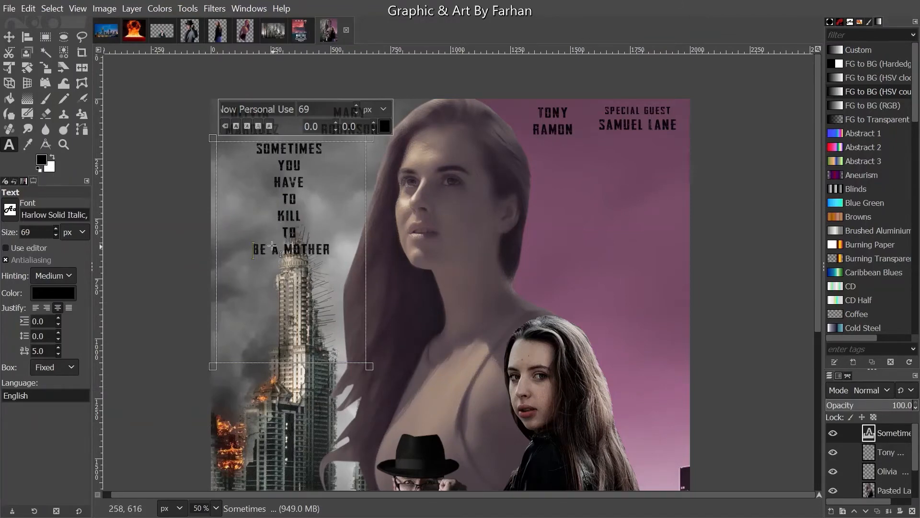
{"action": "key", "text": "Return"}
{"action": "key", "text": "Return"}
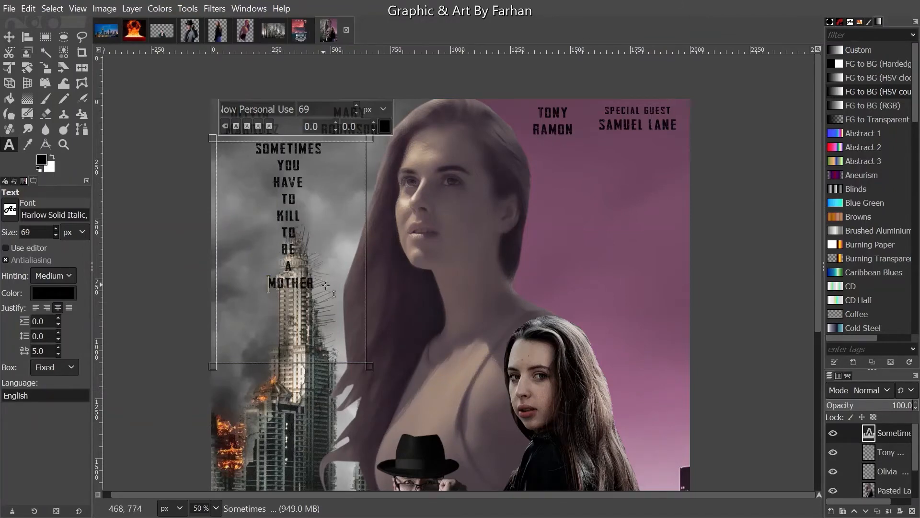
- Left-justify the stacked tagline lines so the words line up along the left edge
{"action": "left_click_drag", "start_coordinate": [320, 287], "coordinate": [208, 151]}
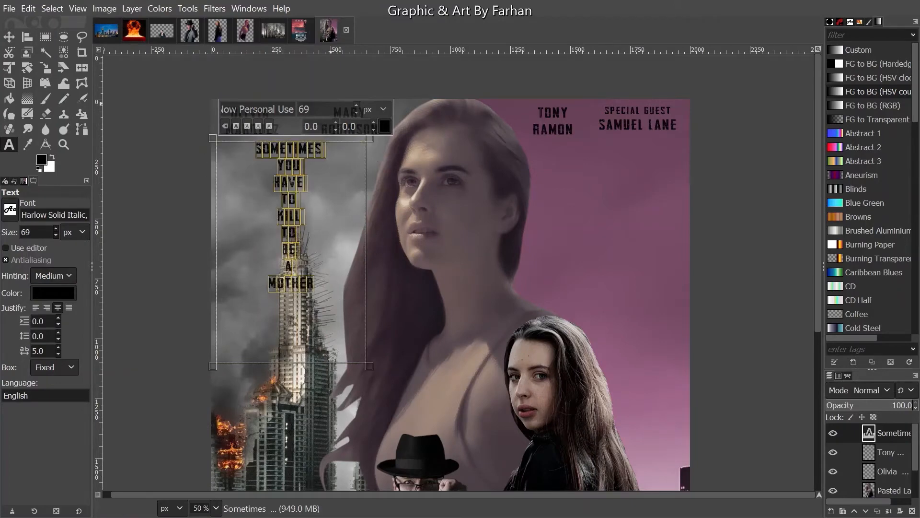
{"action": "scroll", "coordinate": [356, 110], "scroll_direction": "up", "scroll_amount": 20}
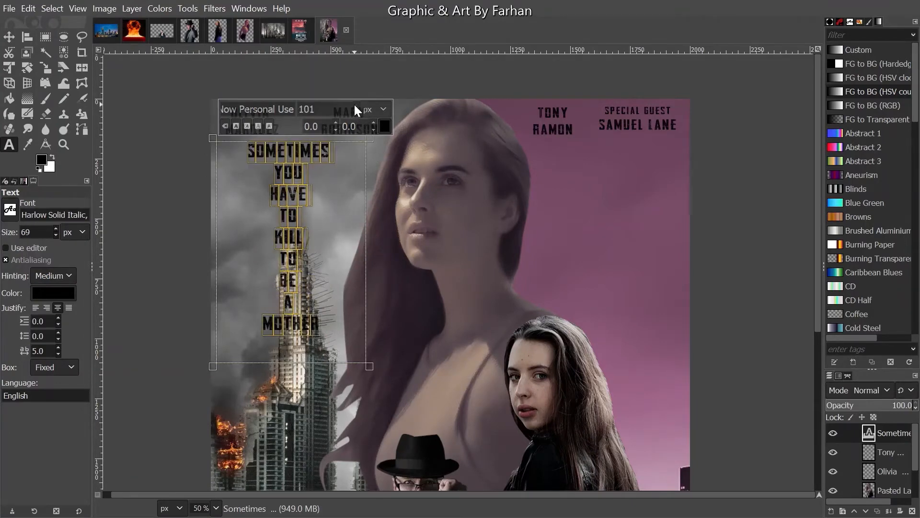
{"action": "scroll", "coordinate": [356, 113], "scroll_direction": "down", "scroll_amount": 13}
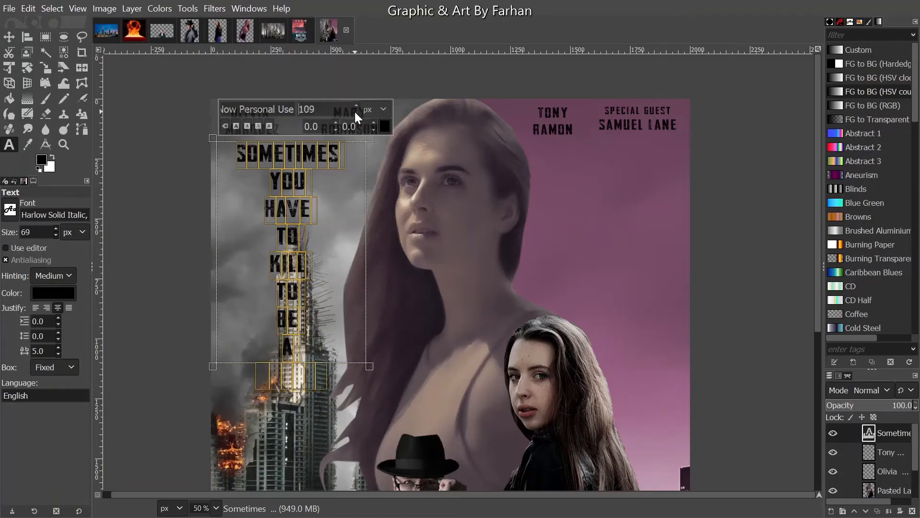
{"action": "left_click", "coordinate": [322, 315]}
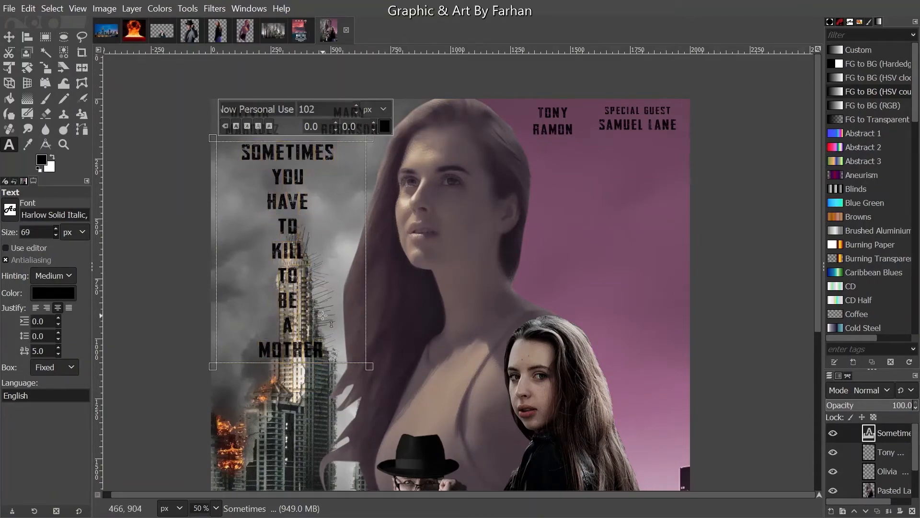
{"action": "left_click_drag", "start_coordinate": [334, 353], "coordinate": [158, 123]}
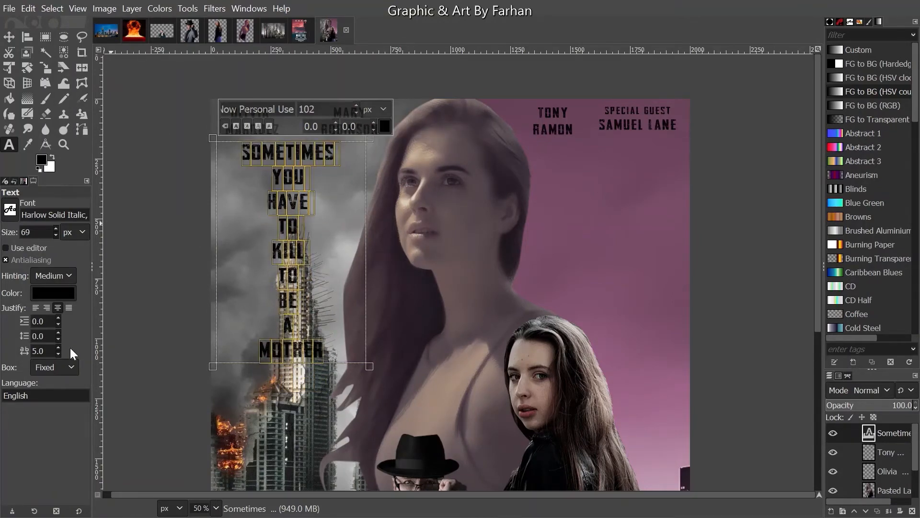
{"action": "left_click", "coordinate": [37, 308]}
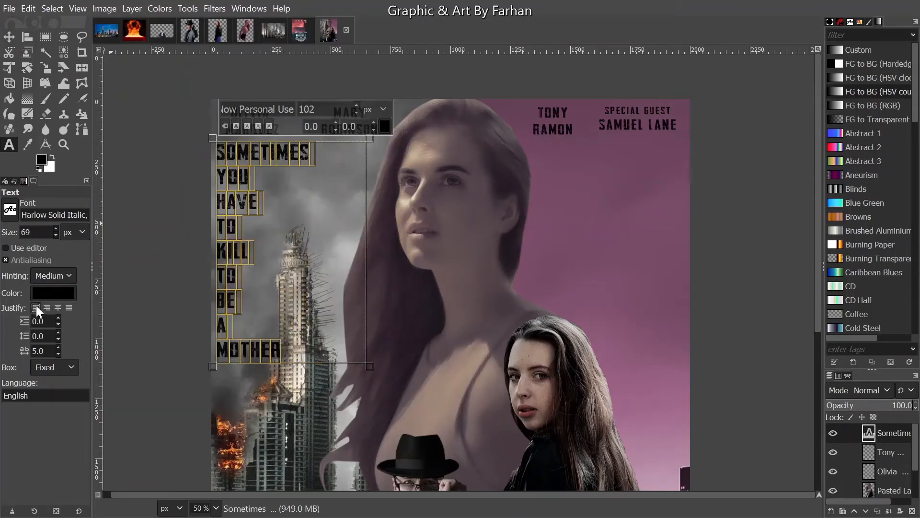
{"action": "left_click", "coordinate": [354, 349]}
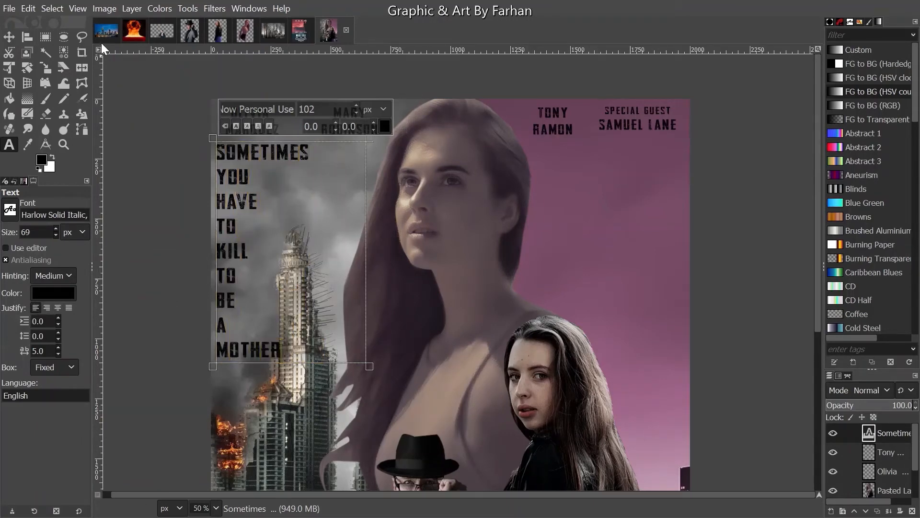
{"action": "left_click", "coordinate": [9, 38]}
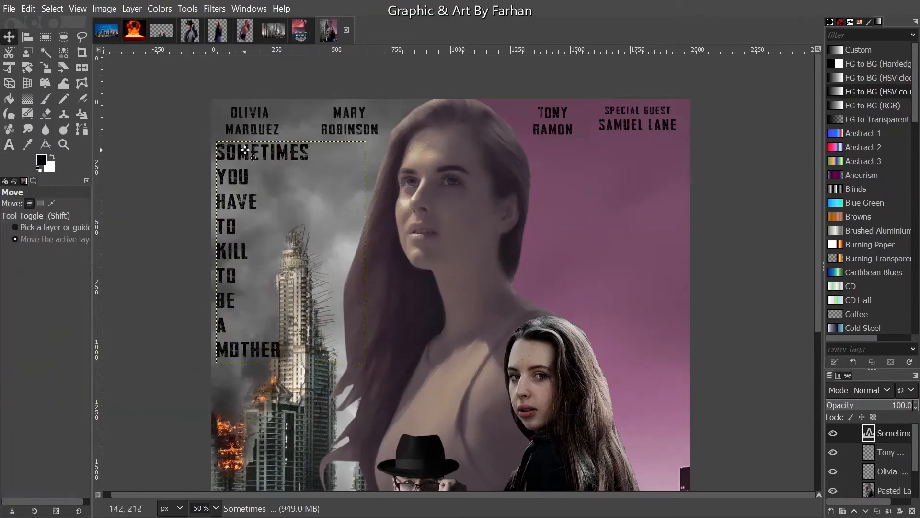
- Nudge the tagline lower and fill its letter selection with the Red Cubes pattern
{"action": "mouse_move", "coordinate": [250, 162]}
{"action": "left_mouse_down"}
{"action": "mouse_move", "coordinate": [250, 188]}
{"action": "mouse_move", "coordinate": [250, 177]}
{"action": "left_mouse_up"}
{"action": "left_click_drag", "start_coordinate": [565, 347], "coordinate": [534, 289]}
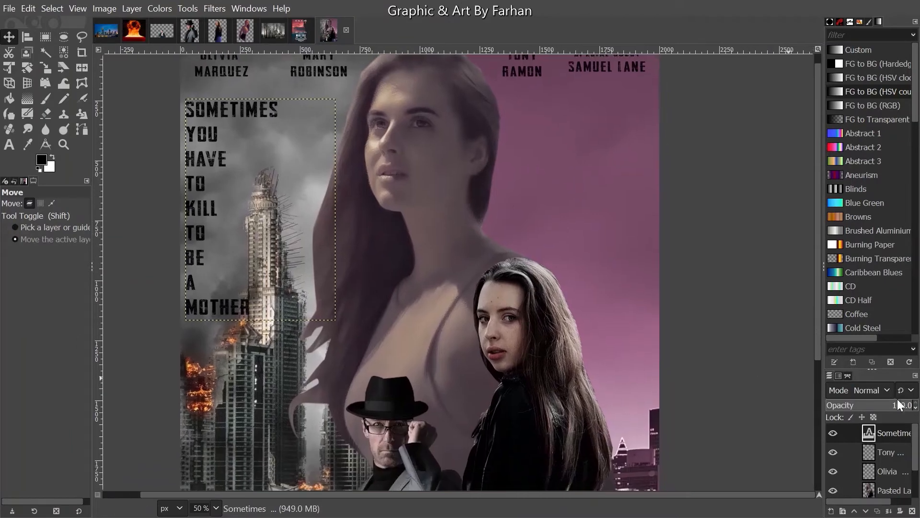
{"action": "right_click", "coordinate": [880, 428]}
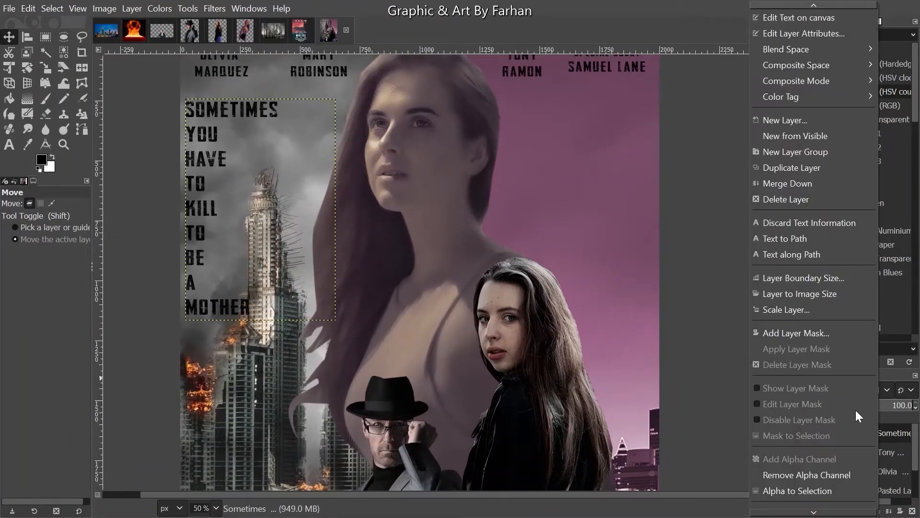
{"action": "left_click", "coordinate": [808, 491]}
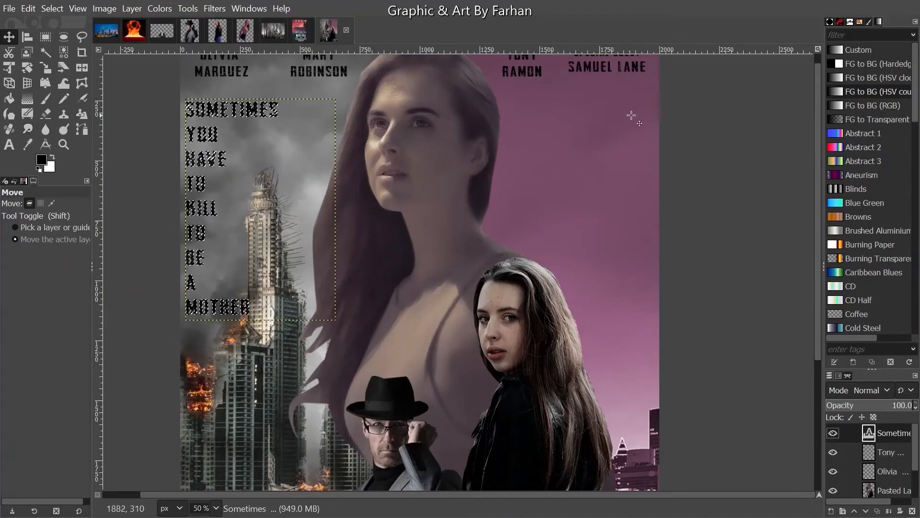
{"action": "left_click", "coordinate": [850, 21]}
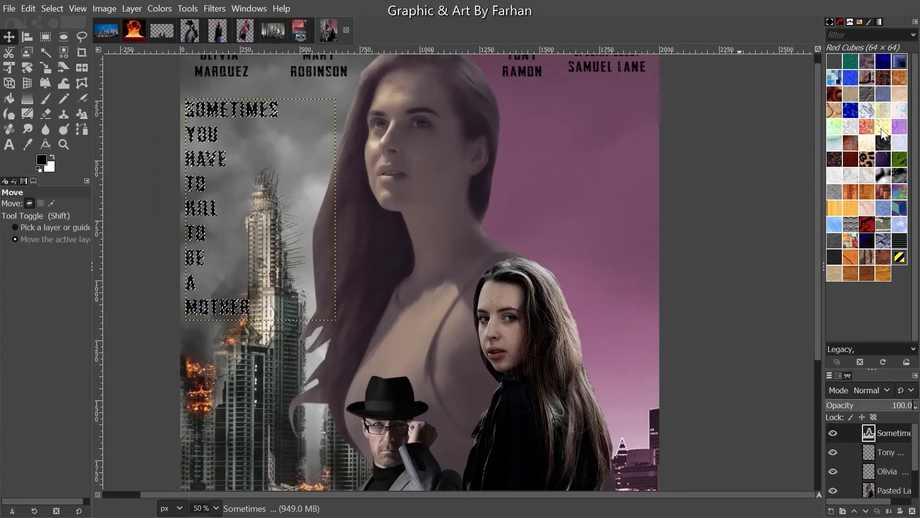
{"action": "left_click", "coordinate": [854, 157]}
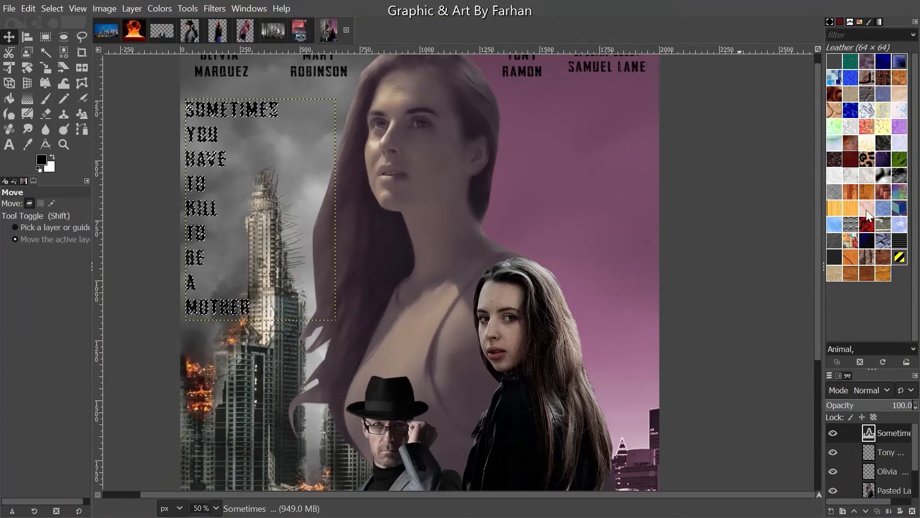
{"action": "left_click_drag", "start_coordinate": [868, 224], "coordinate": [229, 166]}
- Stroke the tagline letter selection with a 1 px outline
{"action": "left_click", "coordinate": [28, 8]}
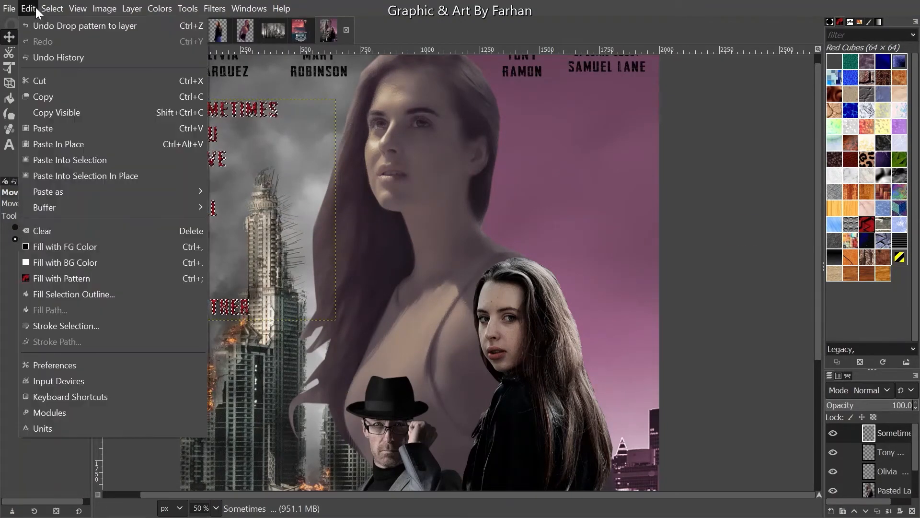
{"action": "left_click", "coordinate": [58, 327]}
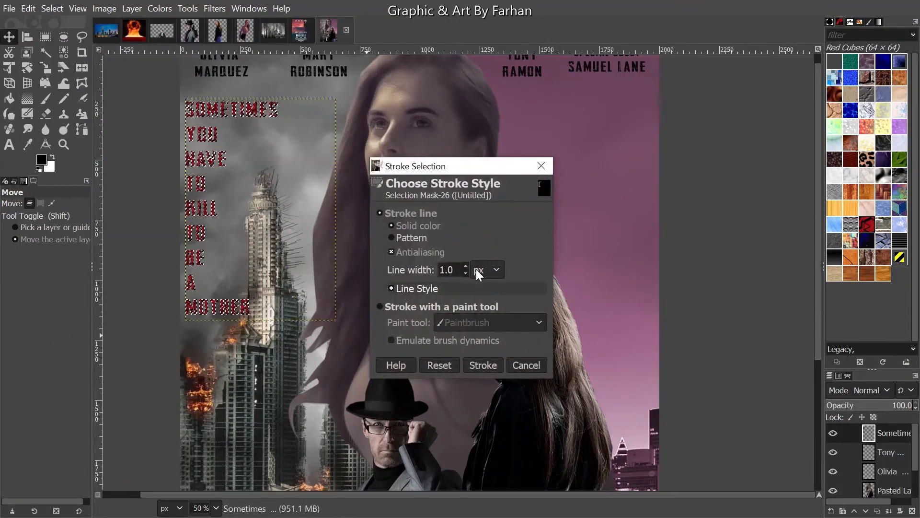
{"action": "left_click", "coordinate": [483, 365]}
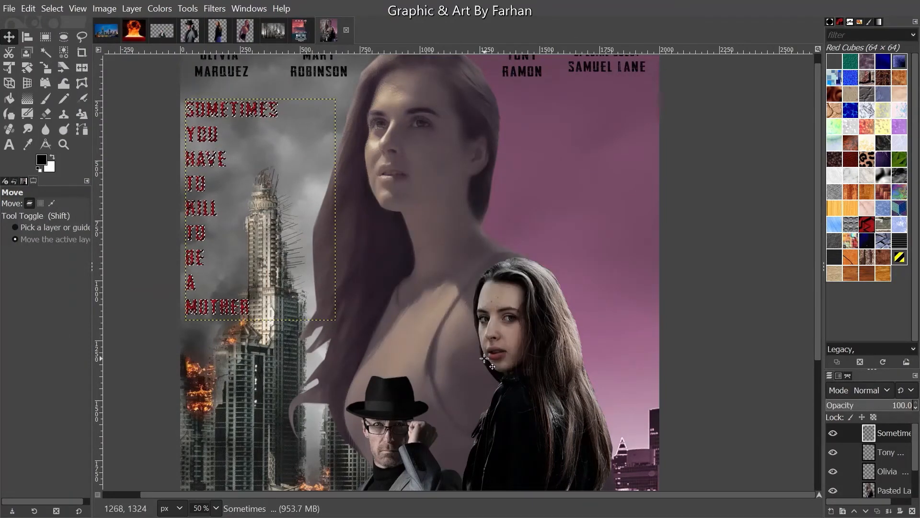
- Inspect the patterned tagline up close, then draw a wide text box (about 1988 × 440 px) across the lower poster
{"action": "key", "text": "1"}
{"action": "scroll", "coordinate": [157, 199], "scroll_direction": "up", "scroll_amount": 1}
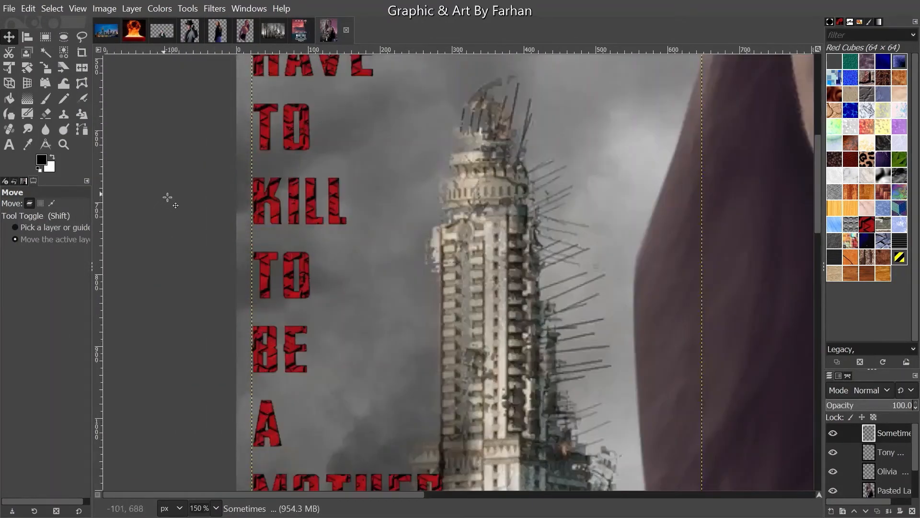
{"action": "scroll", "coordinate": [167, 197], "scroll_direction": "up", "scroll_amount": 1}
{"action": "scroll", "coordinate": [167, 197], "scroll_direction": "down", "scroll_amount": 4}
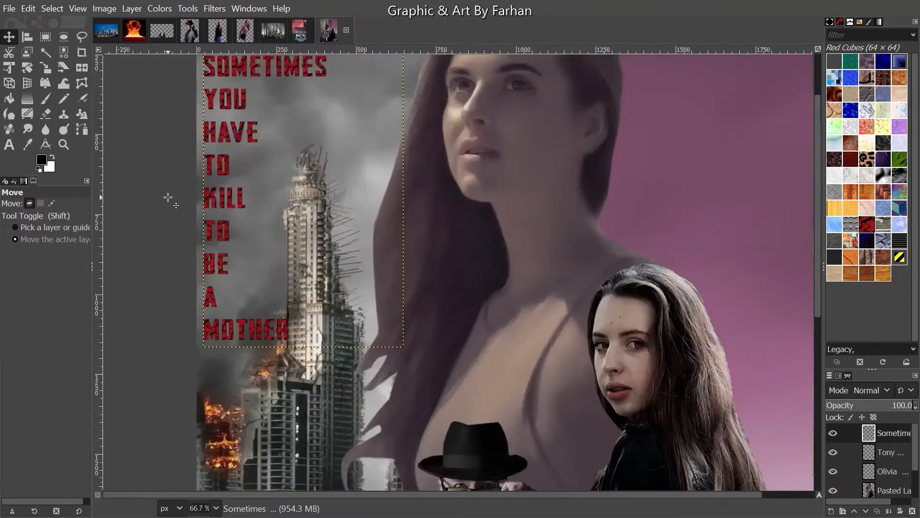
{"action": "scroll", "coordinate": [167, 197], "scroll_direction": "down", "scroll_amount": 1}
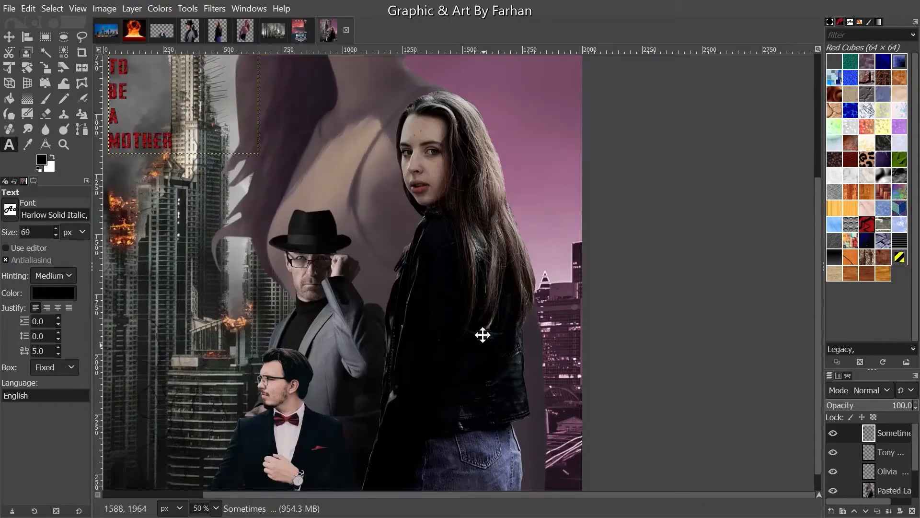
{"action": "left_click_drag", "start_coordinate": [482, 335], "coordinate": [559, 303]}
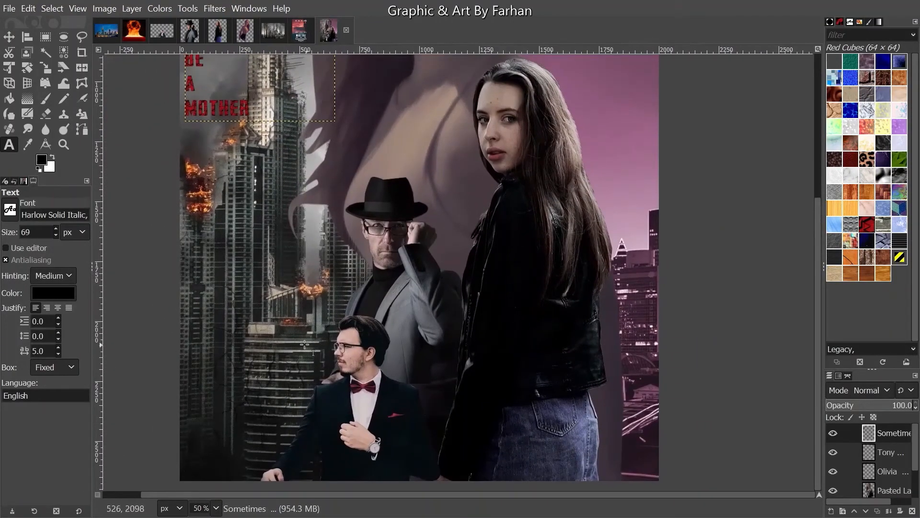
{"action": "left_click_drag", "start_coordinate": [181, 322], "coordinate": [657, 427]}
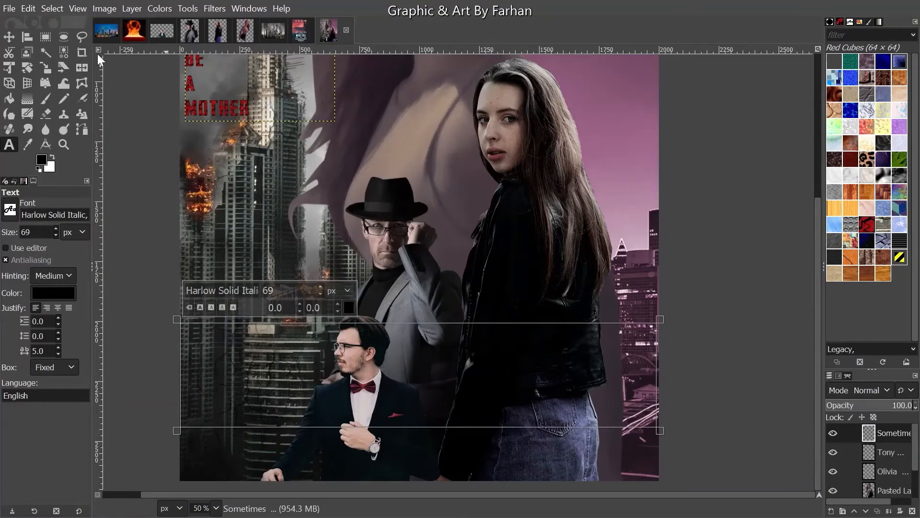
- Set the font to Action Now Personal Use and type the cast name
{"action": "left_click", "coordinate": [240, 289]}
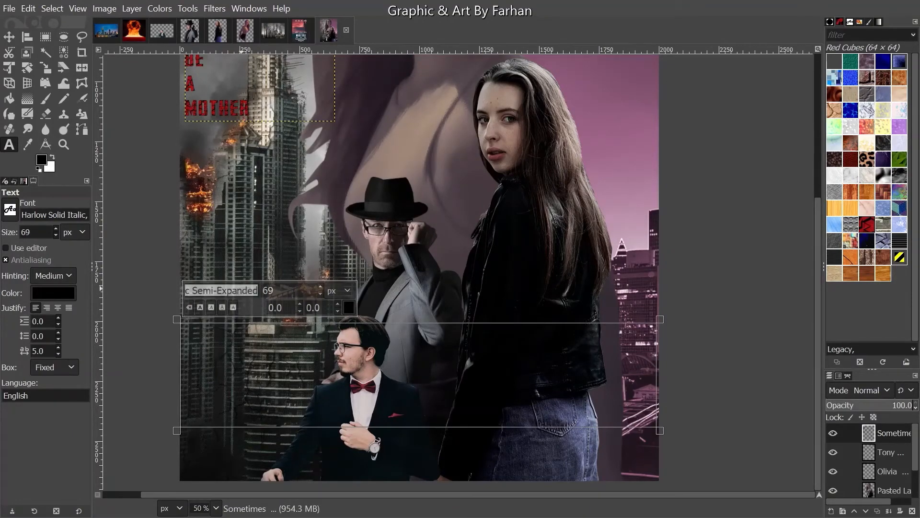
{"action": "type", "text": "a"}
{"action": "key", "text": "Down"}
{"action": "key", "text": "Return"}
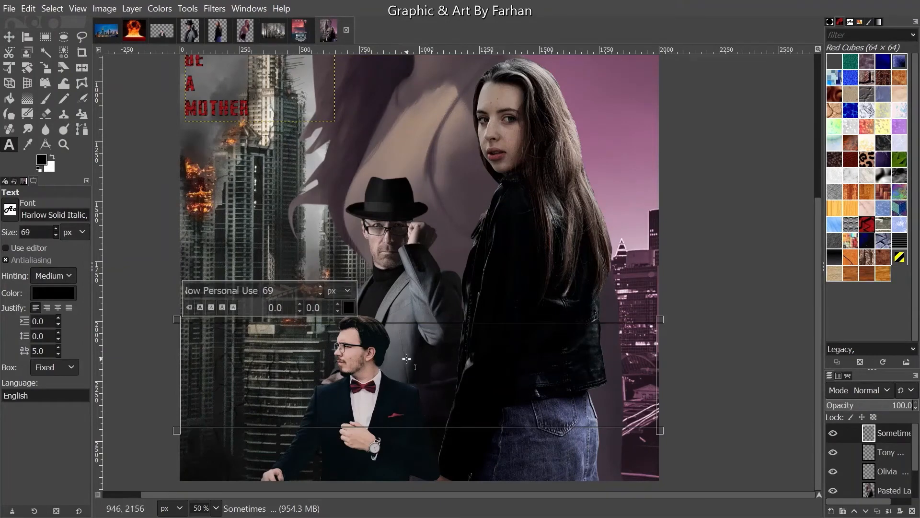
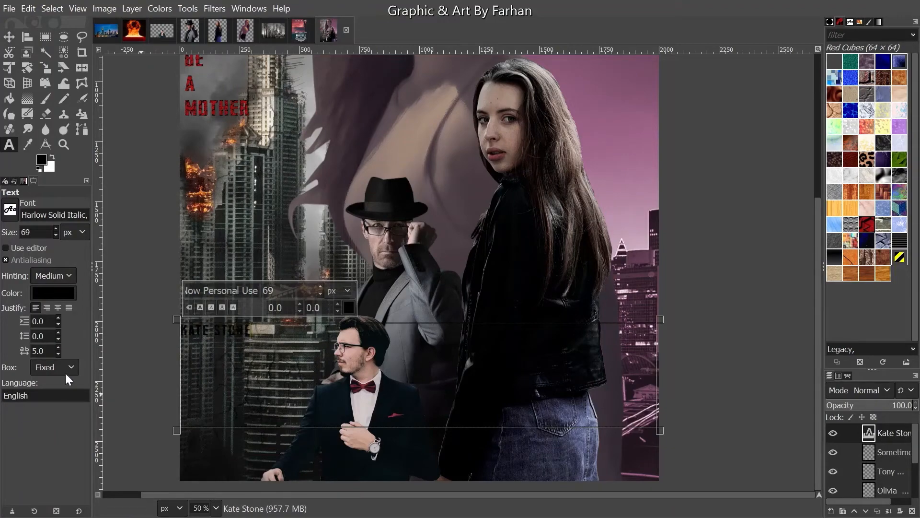
- Centre-justify the name and enlarge its selected text to size 147
{"action": "left_click", "coordinate": [56, 307]}
{"action": "scroll", "coordinate": [453, 221], "scroll_direction": "up", "scroll_amount": 10}
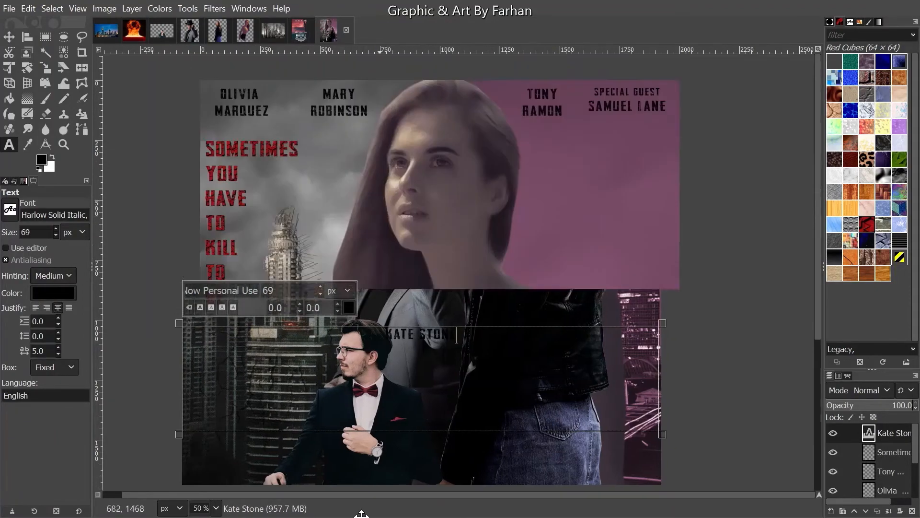
{"action": "scroll", "coordinate": [583, 357], "scroll_direction": "down", "scroll_amount": 10}
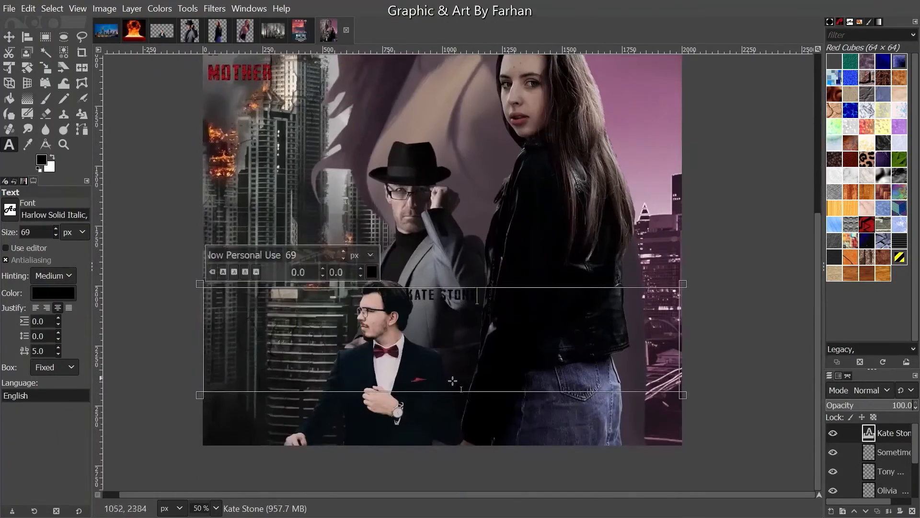
{"action": "left_click_drag", "start_coordinate": [506, 291], "coordinate": [336, 297]}
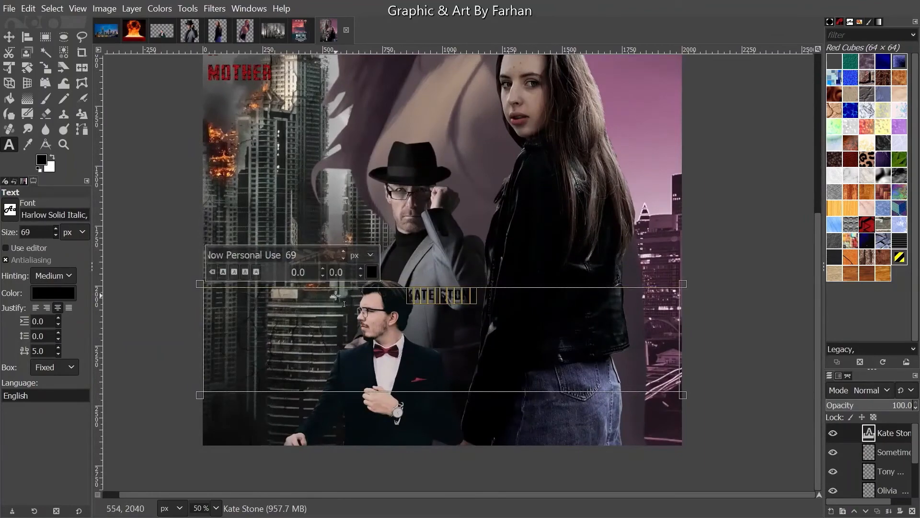
{"action": "left_click", "coordinate": [343, 250]}
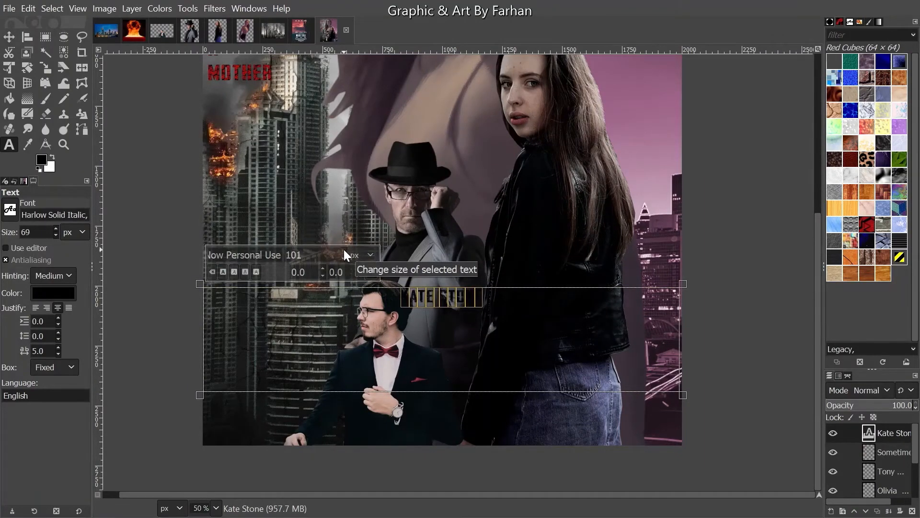
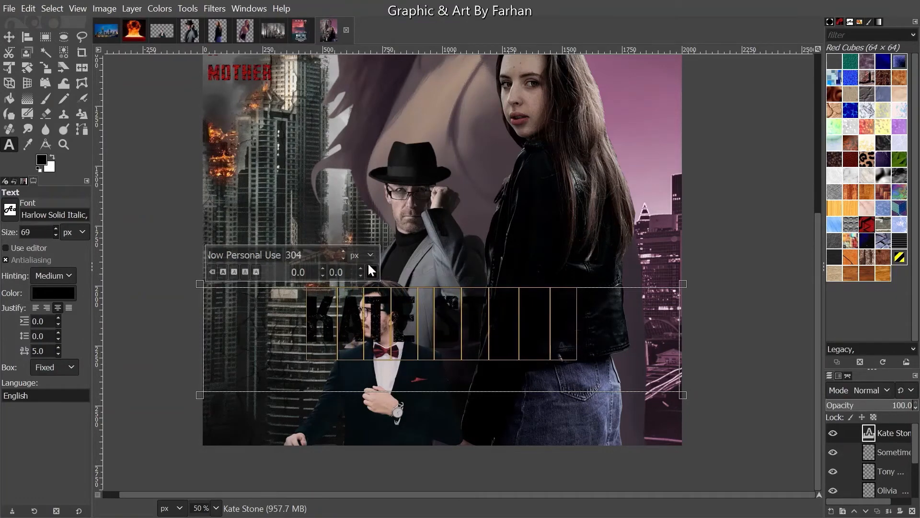
{"action": "left_click", "coordinate": [373, 271]}
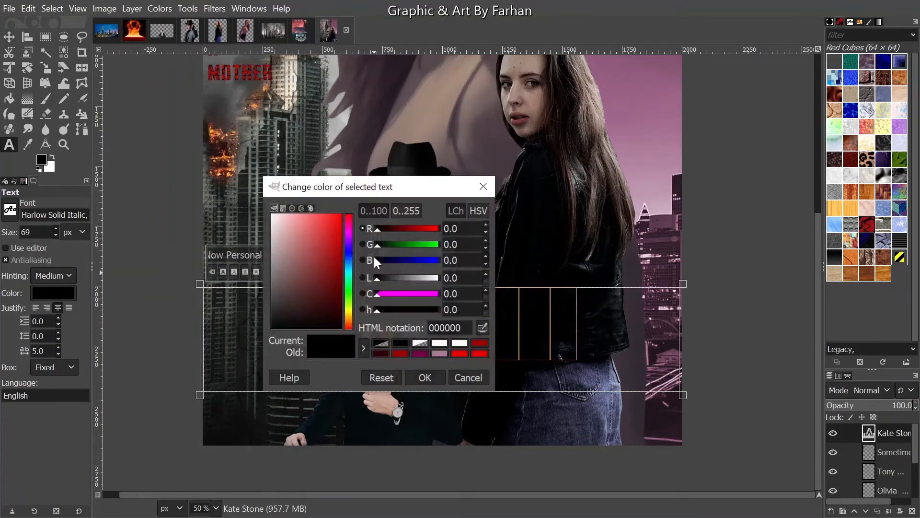
{"action": "left_click", "coordinate": [626, 53]}
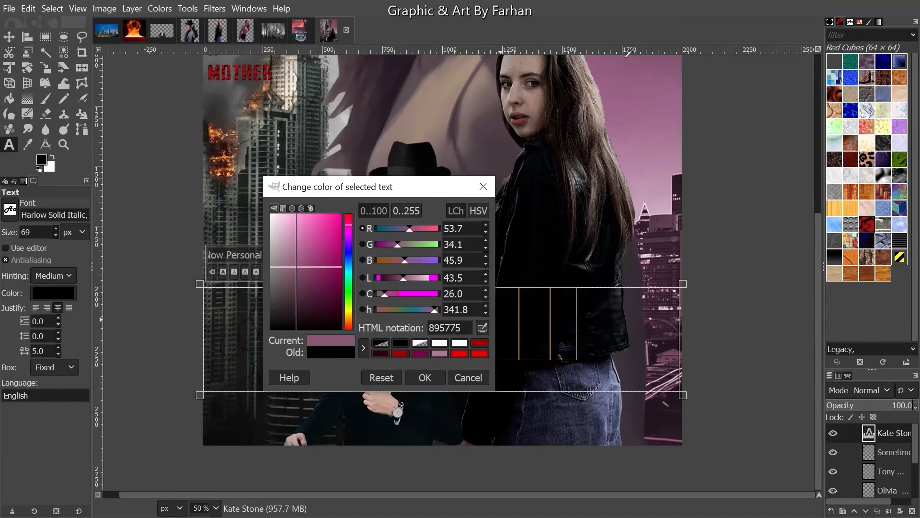
{"action": "left_click", "coordinate": [424, 376]}
{"action": "key", "text": "m"}
{"action": "left_click_drag", "start_coordinate": [427, 322], "coordinate": [426, 363]}
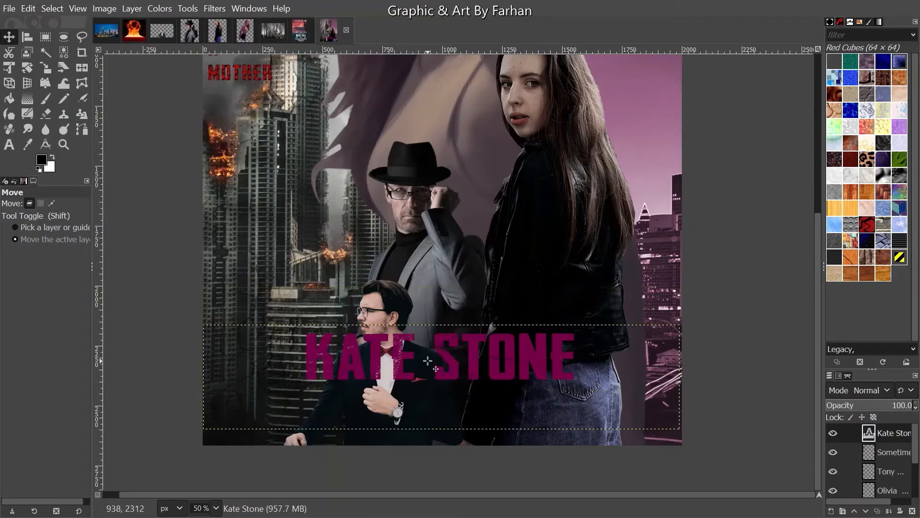
{"action": "left_click", "coordinate": [9, 144]}
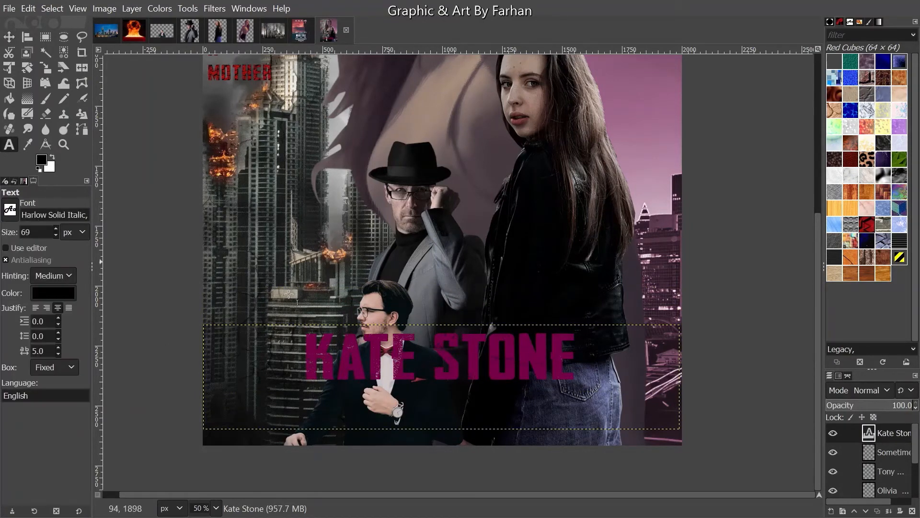
{"action": "left_click", "coordinate": [584, 377]}
{"action": "left_click_drag", "start_coordinate": [681, 376], "coordinate": [684, 375]}
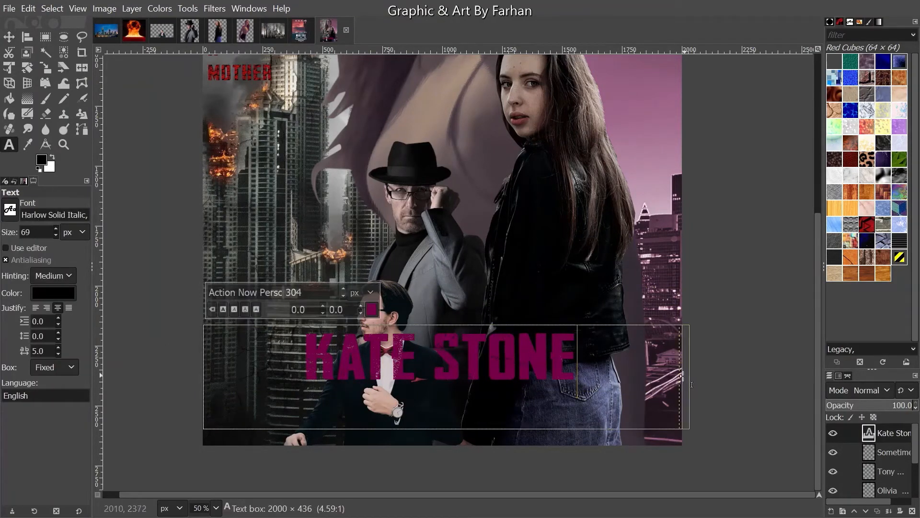
{"action": "left_click", "coordinate": [9, 51]}
{"action": "left_click", "coordinate": [9, 36]}
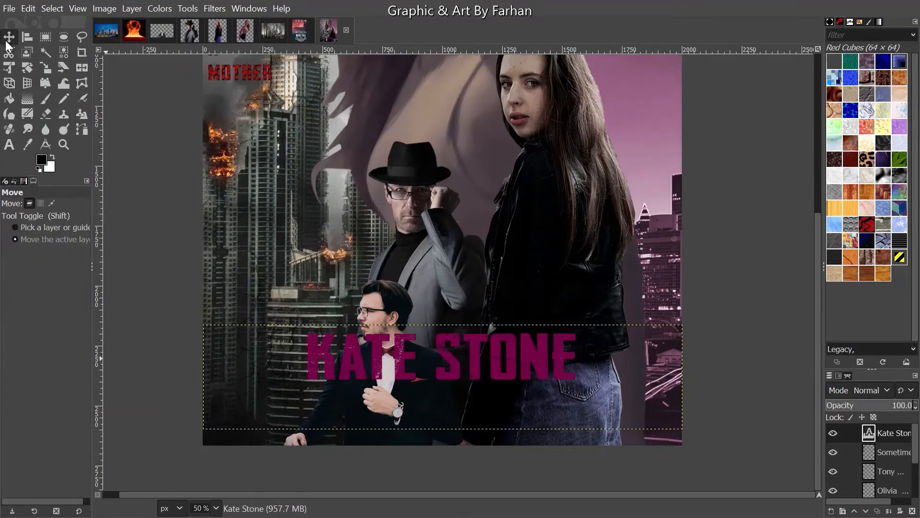
{"action": "scroll", "coordinate": [471, 293], "scroll_direction": "down", "scroll_amount": 3, "text": "ctrl"}
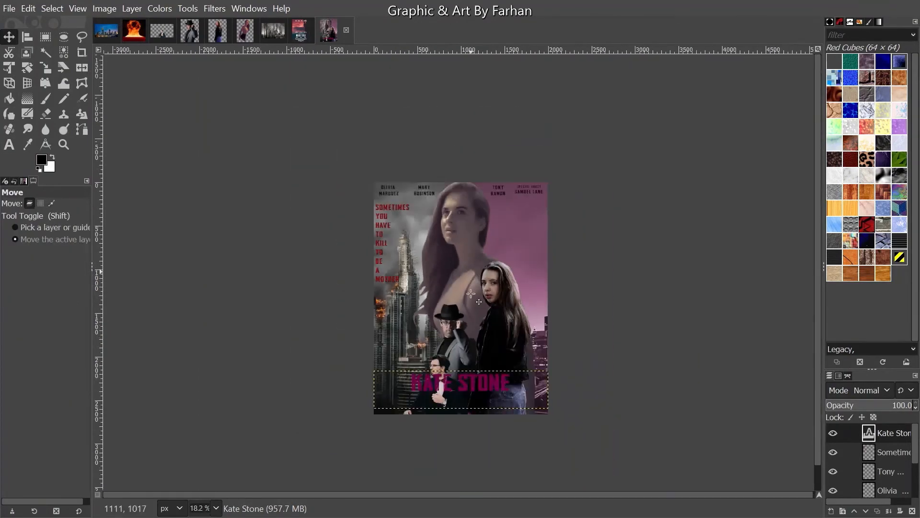
{"action": "scroll", "coordinate": [471, 293], "scroll_direction": "up", "scroll_amount": 3, "text": "ctrl"}
{"action": "scroll", "coordinate": [482, 369], "scroll_direction": "up", "scroll_amount": 4}
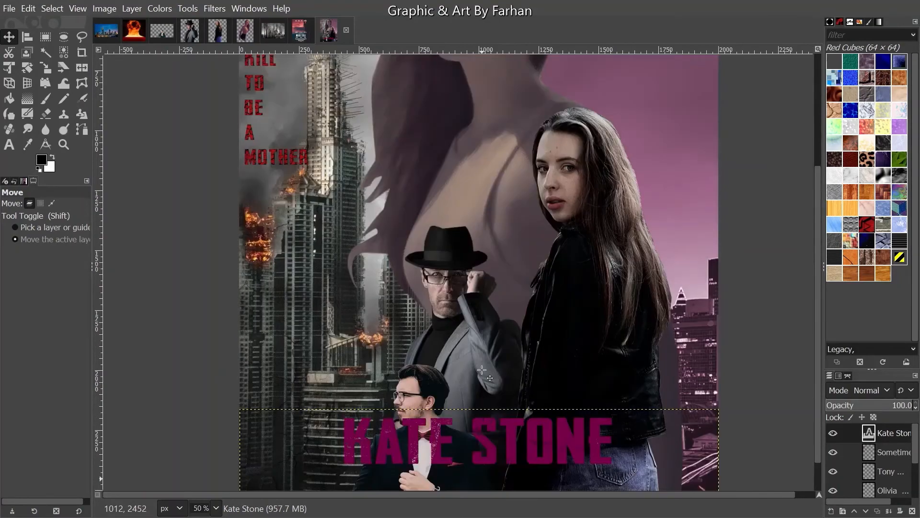
{"action": "scroll", "coordinate": [481, 369], "scroll_direction": "down", "scroll_amount": 2}
{"action": "key", "text": "ctrl"}
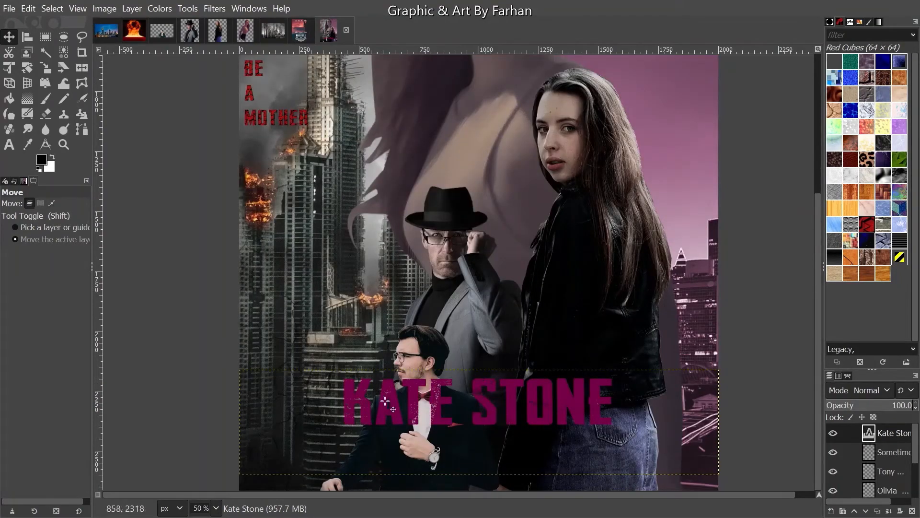
{"action": "right_click", "coordinate": [876, 435]}
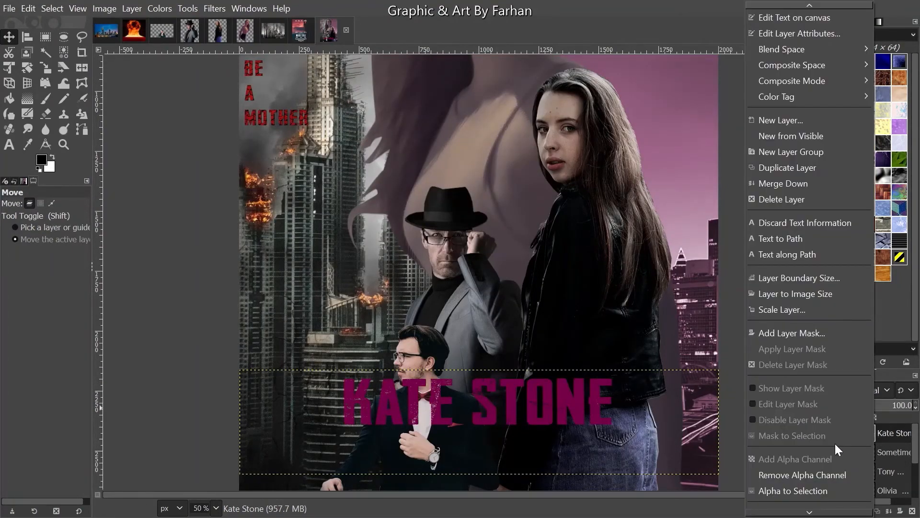
{"action": "left_click", "coordinate": [808, 489]}
{"action": "left_click", "coordinate": [28, 8]}
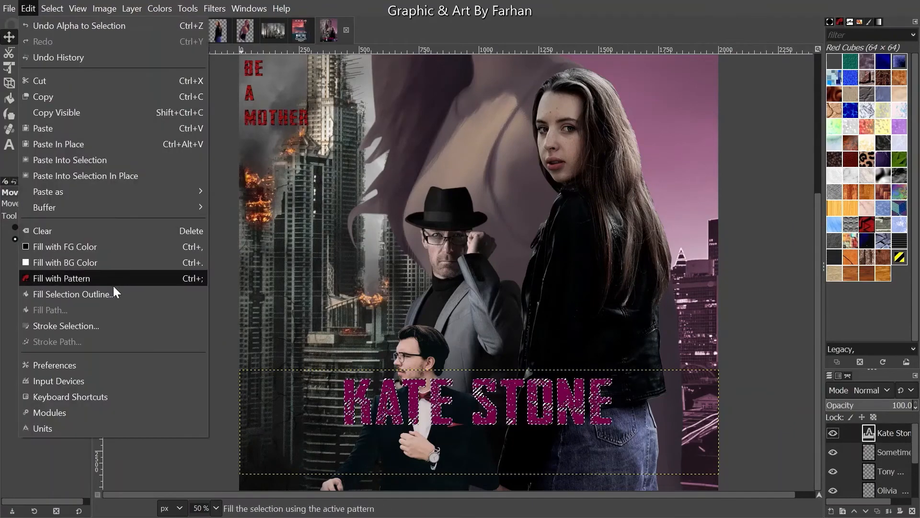
{"action": "left_click", "coordinate": [116, 327]}
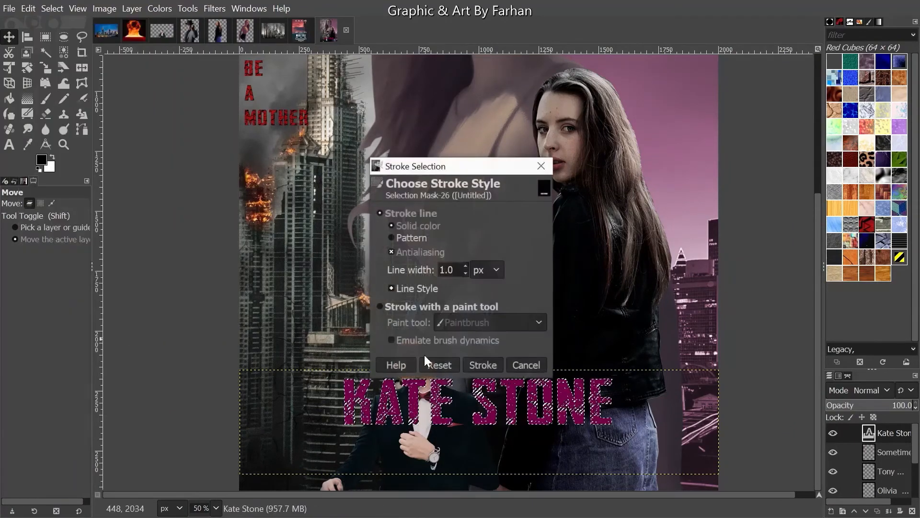
{"action": "left_click", "coordinate": [478, 363]}
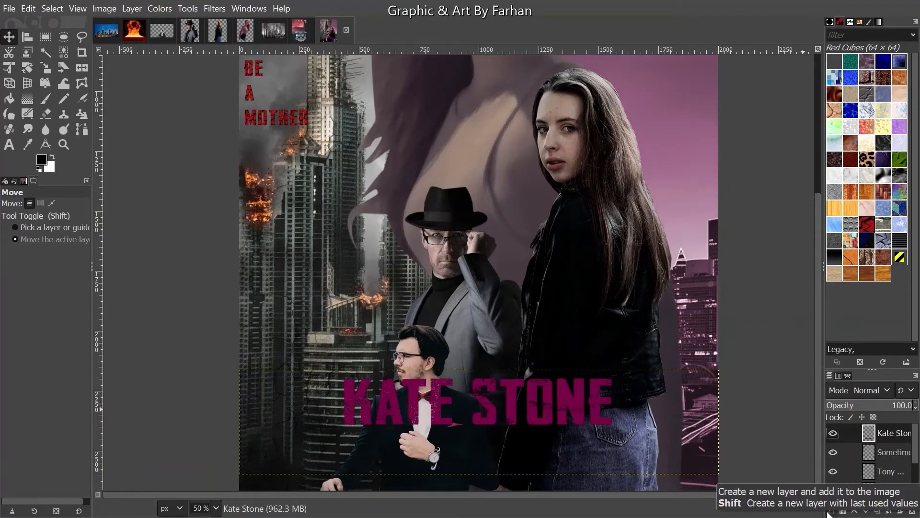
- Stretch the title's text box wider across the poster with the Text tool
{"action": "left_click", "coordinate": [9, 143]}
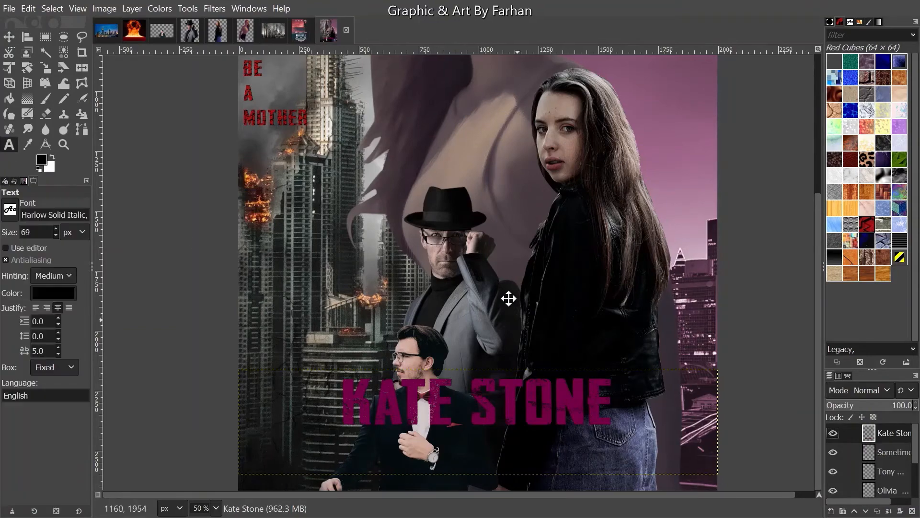
{"action": "scroll", "coordinate": [507, 298], "scroll_direction": "down", "scroll_amount": 3}
{"action": "scroll", "coordinate": [287, 438], "scroll_direction": "up", "scroll_amount": 1}
{"action": "left_click_drag", "start_coordinate": [201, 313], "coordinate": [684, 464]}
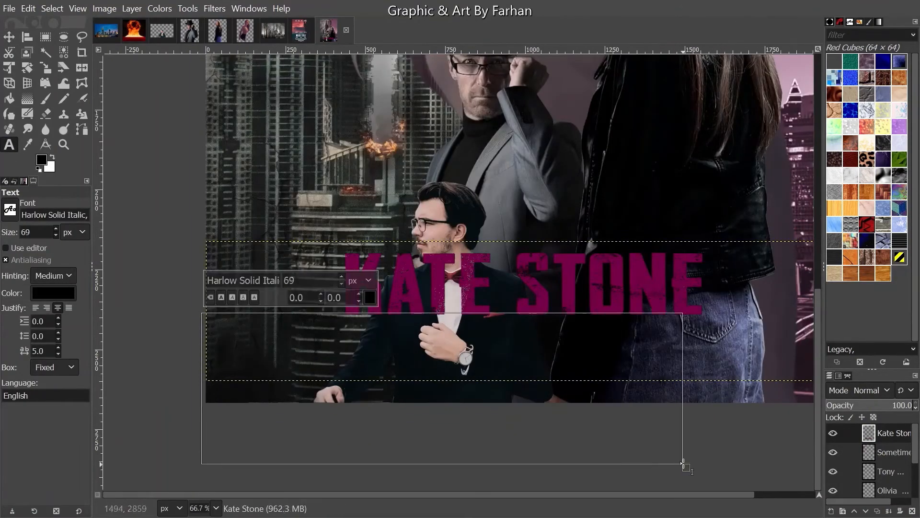
{"action": "scroll", "coordinate": [422, 372], "scroll_direction": "right", "scroll_amount": 5}
{"action": "left_click_drag", "start_coordinate": [422, 372], "coordinate": [583, 365]}
{"action": "left_click_drag", "start_coordinate": [503, 385], "coordinate": [585, 402]}
{"action": "left_click_drag", "start_coordinate": [209, 397], "coordinate": [307, 383]}
{"action": "left_click_drag", "start_coordinate": [119, 386], "coordinate": [124, 386]}
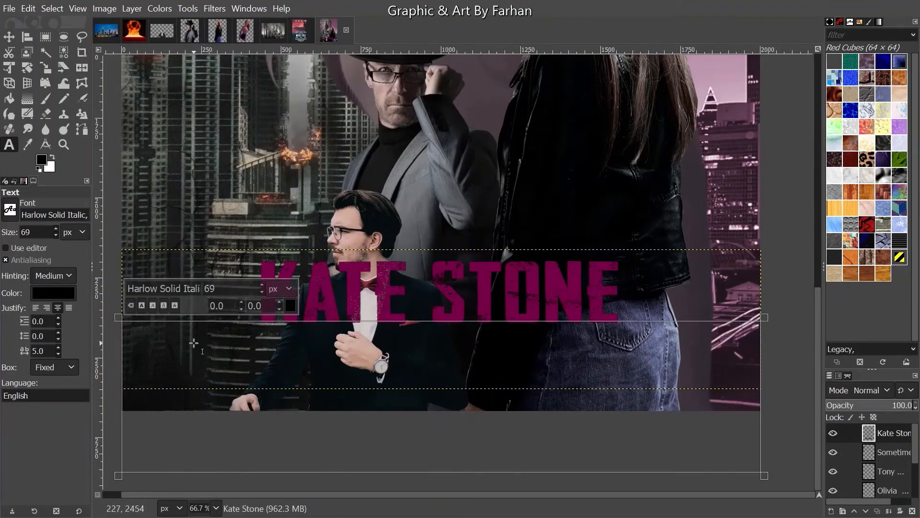
- Check Movie Template.png, fit the title box height, and draw a new text box above the title
{"action": "left_click", "coordinate": [300, 22]}
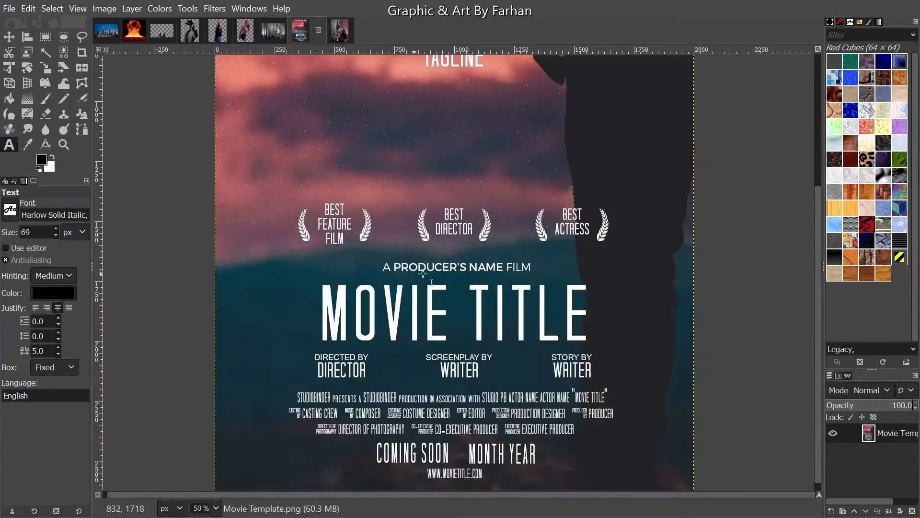
{"action": "left_click", "coordinate": [339, 32]}
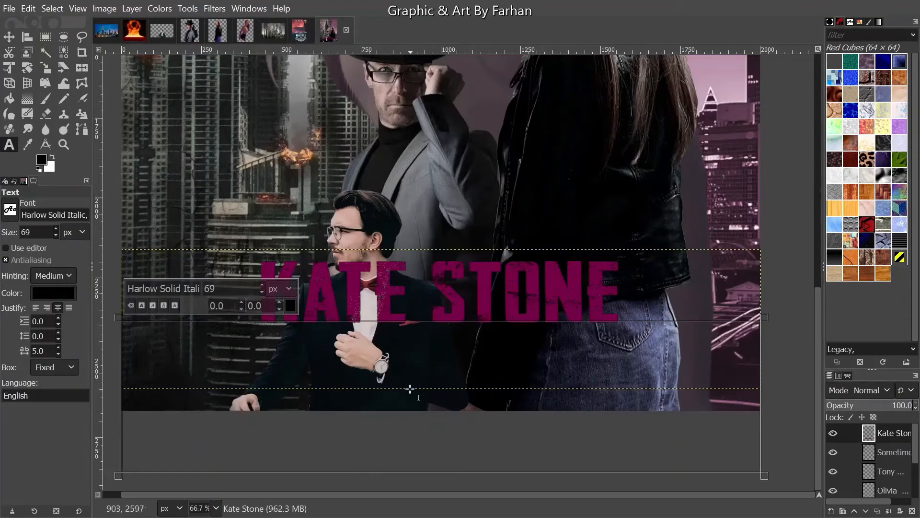
{"action": "left_click_drag", "start_coordinate": [405, 325], "coordinate": [411, 259]}
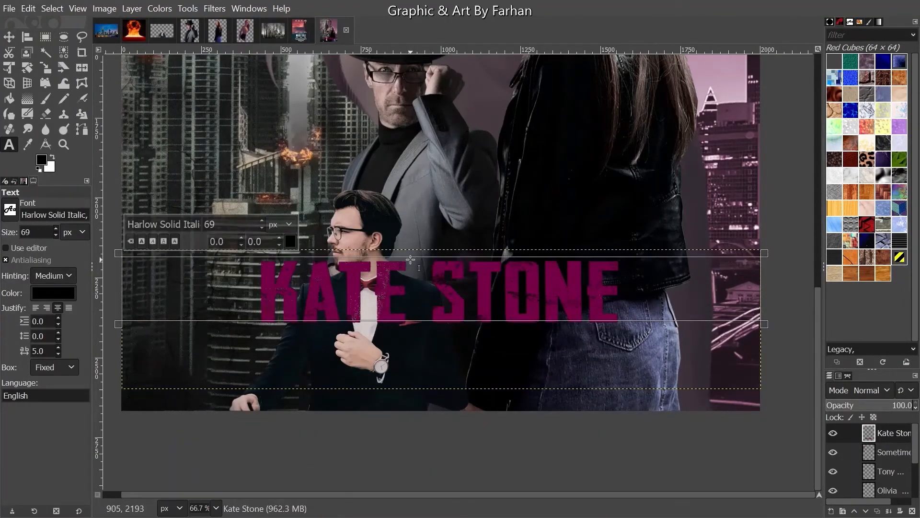
{"action": "left_click", "coordinate": [378, 357]}
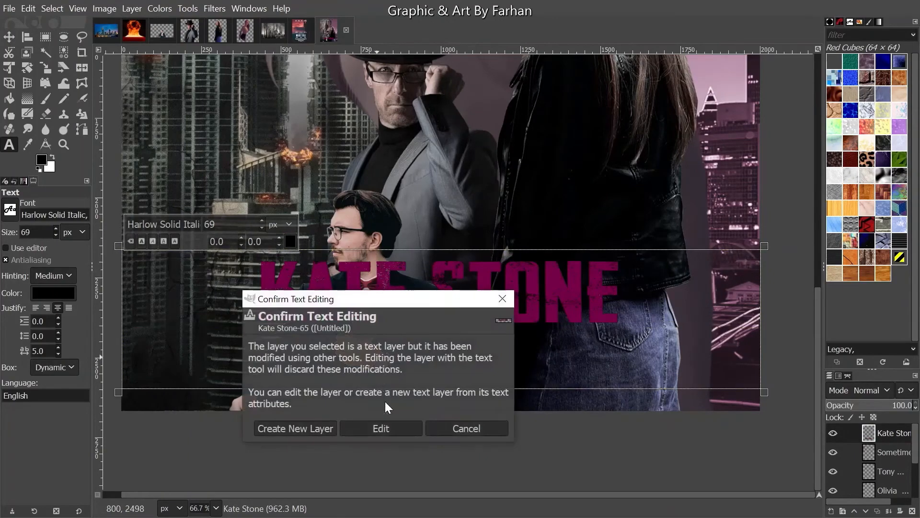
{"action": "left_click", "coordinate": [466, 426]}
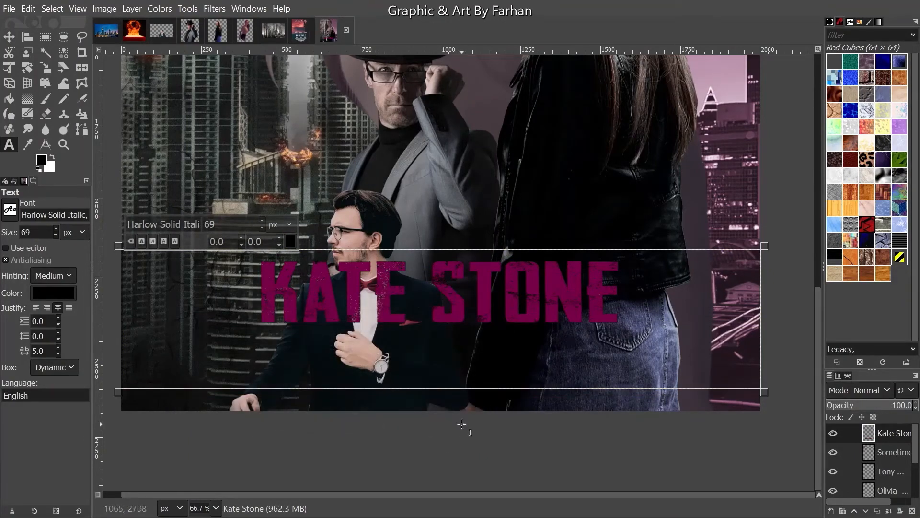
{"action": "left_click_drag", "start_coordinate": [462, 423], "coordinate": [452, 415]}
{"action": "left_click_drag", "start_coordinate": [242, 225], "coordinate": [608, 245]}
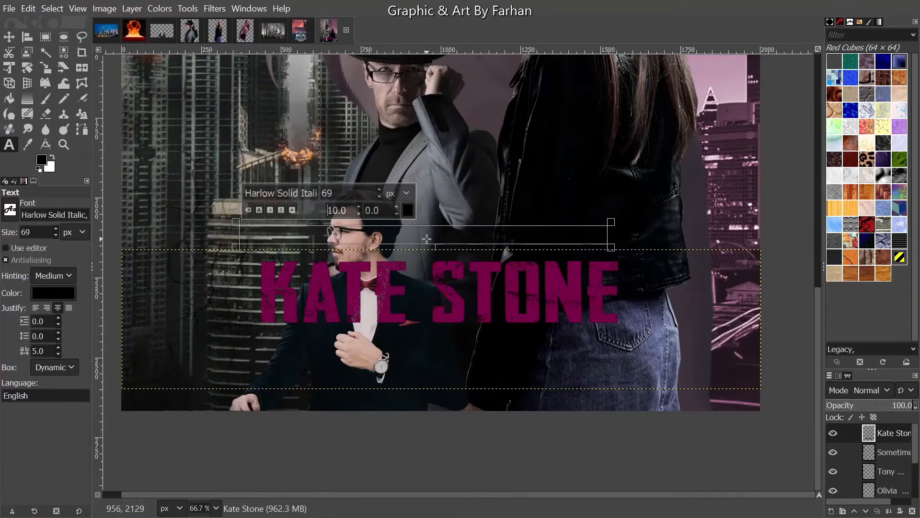
{"action": "scroll", "coordinate": [426, 233], "scroll_direction": "up", "scroll_amount": 1}
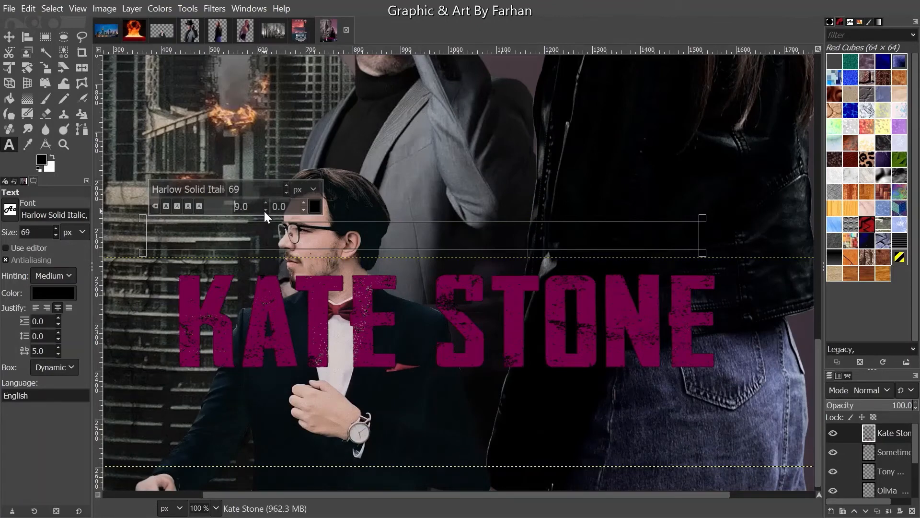
- Set the new text's offset and spacing to 0 and type 'A Taika Watiti Film'
{"action": "key", "text": "Return"}
{"action": "double_click", "coordinate": [45, 350]}
{"action": "key", "text": "Return"}
{"action": "type", "text": "A Taika"}
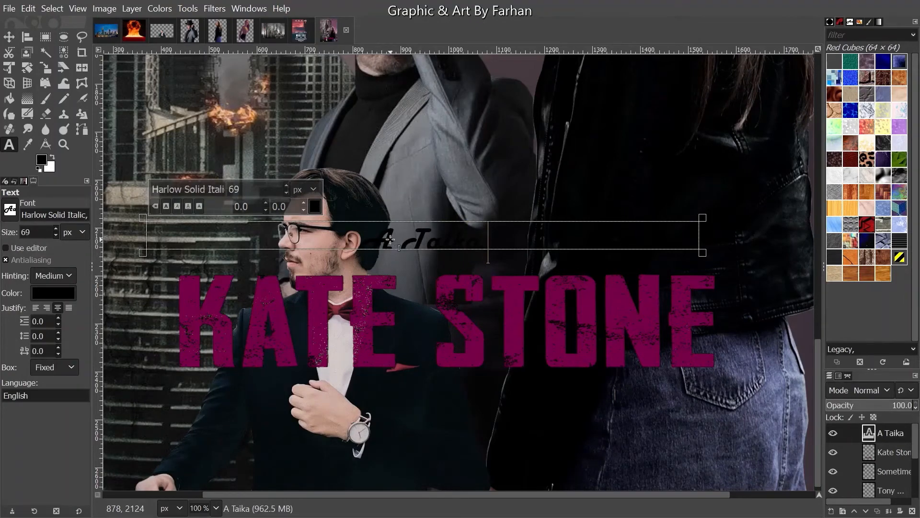
{"action": "type", "text": " Wa"}
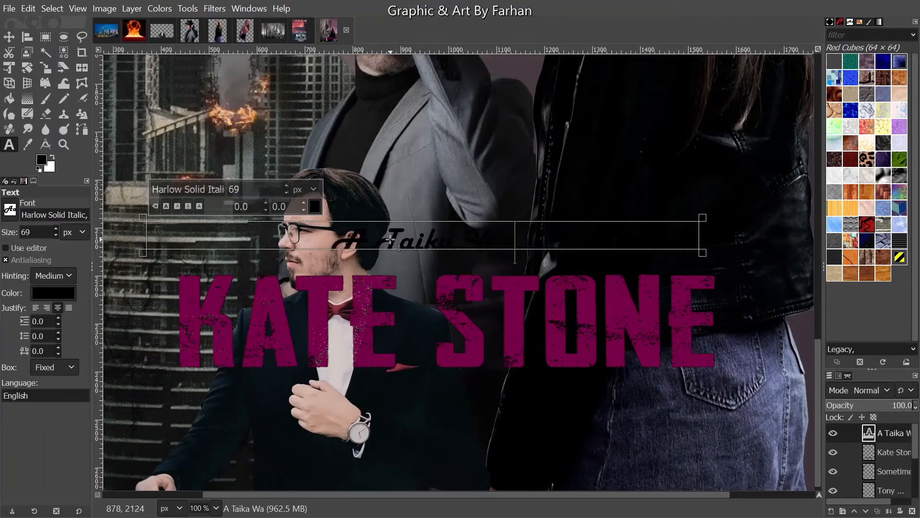
{"action": "type", "text": "titi F"}
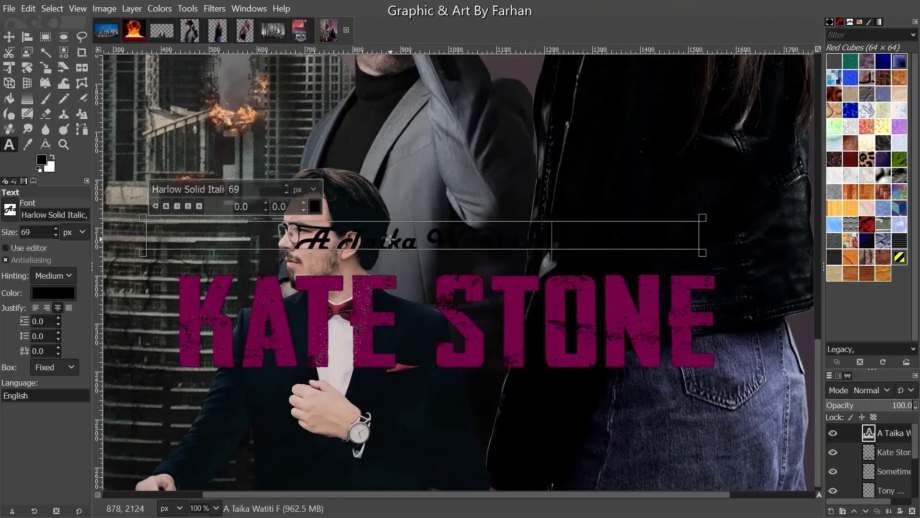
{"action": "type", "text": "ilm"}
- Switch the whole tagline to the grunge capitals font
{"action": "key", "text": "ctrl+a"}
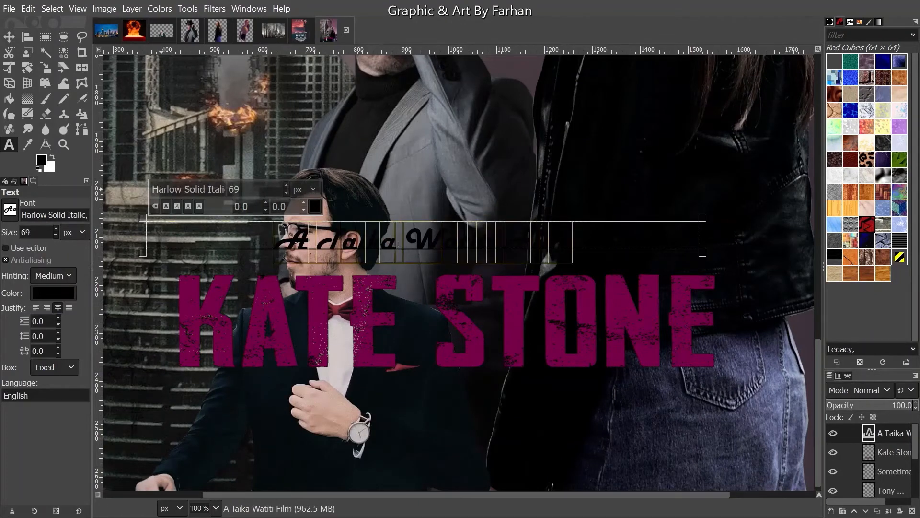
{"action": "left_click_drag", "start_coordinate": [155, 188], "coordinate": [286, 186]}
{"action": "type", "text": "HA"}
{"action": "key", "text": "ctrl+v"}
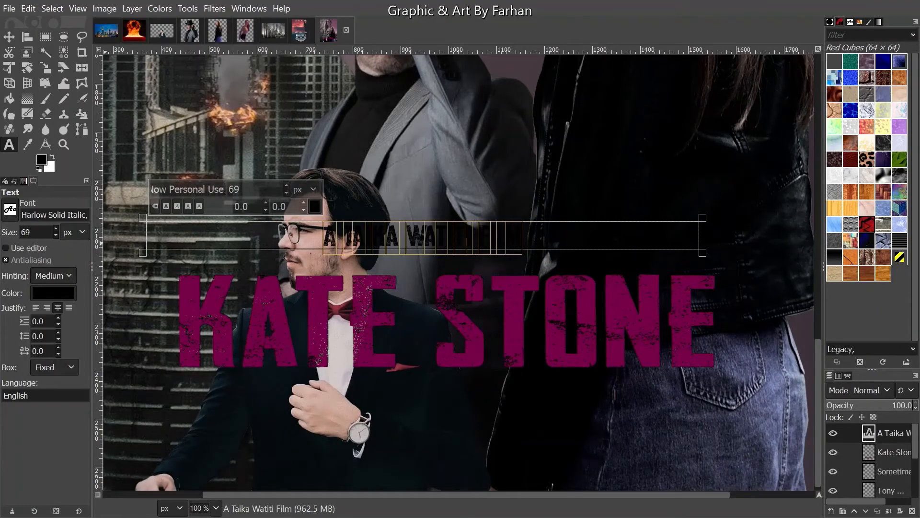
{"action": "type", "text": "1"}
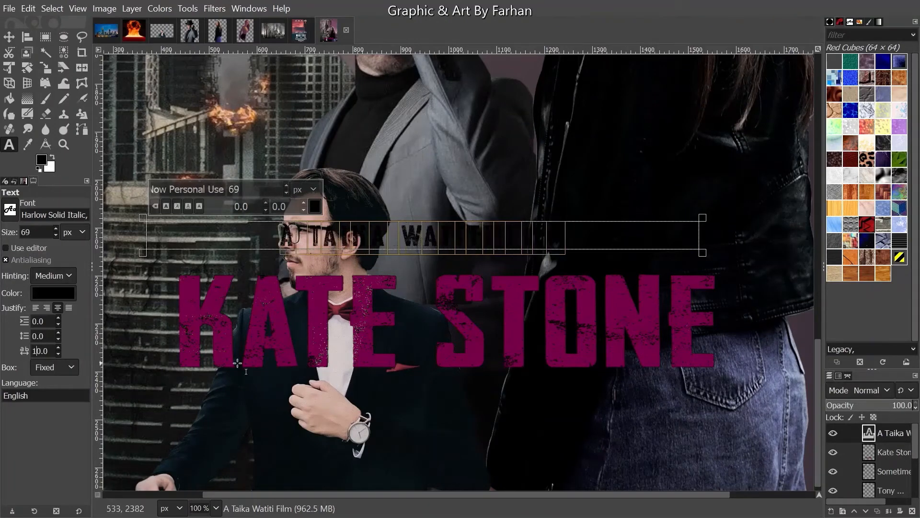
- Colour the tagline red and raise its letter spacing to 11
{"action": "left_click", "coordinate": [311, 204]}
{"action": "left_click_drag", "start_coordinate": [273, 208], "coordinate": [279, 140]}
{"action": "left_click", "coordinate": [360, 305]}
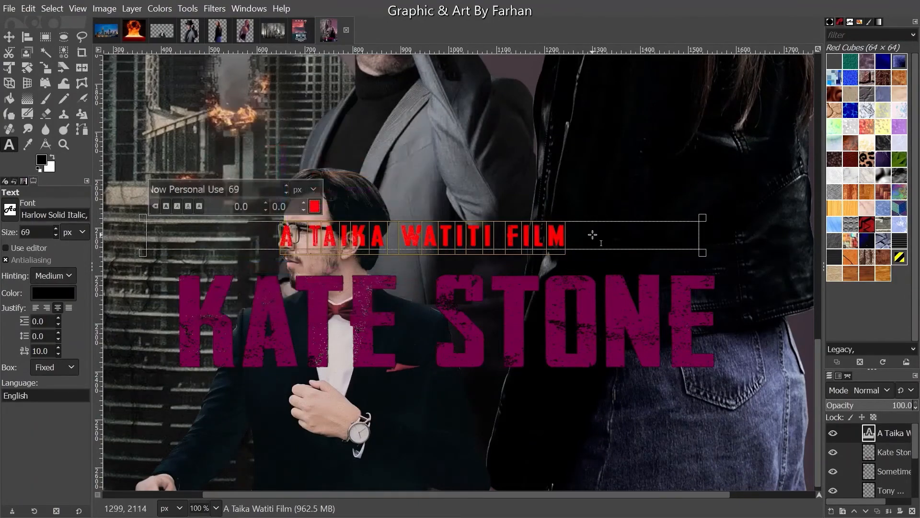
{"action": "left_click", "coordinate": [592, 235]}
{"action": "left_click", "coordinate": [58, 347]}
{"action": "left_click_drag", "start_coordinate": [60, 348], "coordinate": [62, 351]}
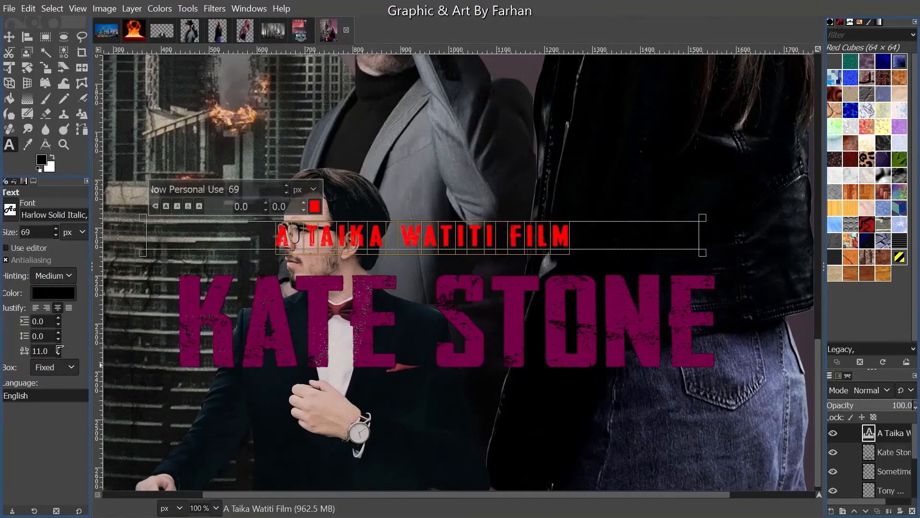
- Re-dock the Tool Options panel and raise the tagline's letter spacing to 28
{"action": "left_click", "coordinate": [96, 305]}
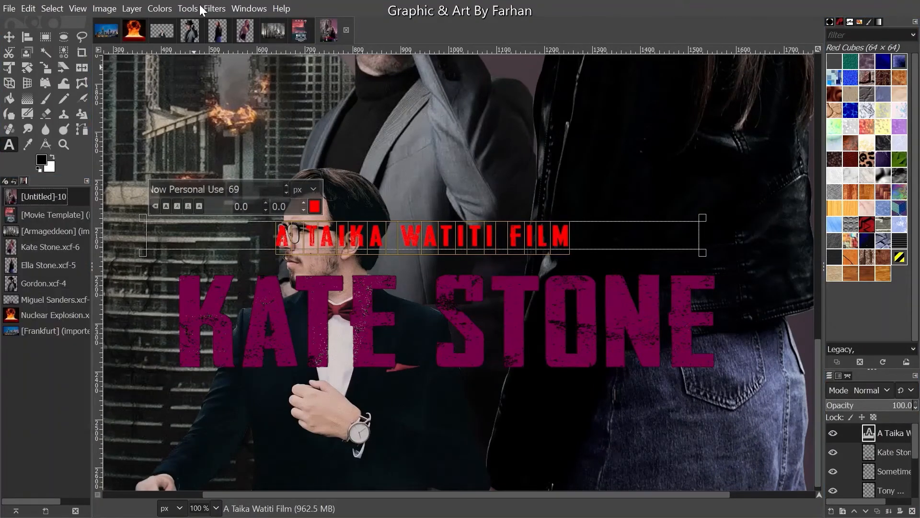
{"action": "left_click", "coordinate": [264, 10]}
{"action": "mouse_move", "coordinate": [265, 40]}
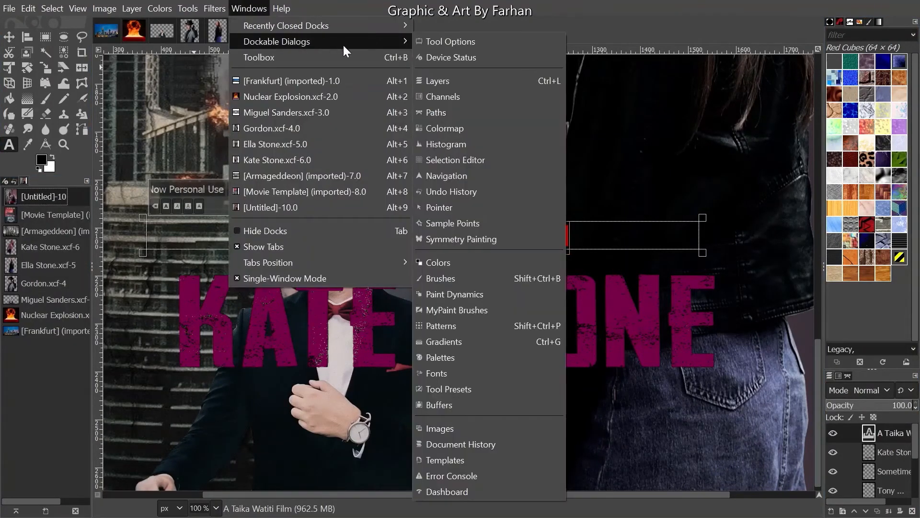
{"action": "left_click", "coordinate": [444, 43]}
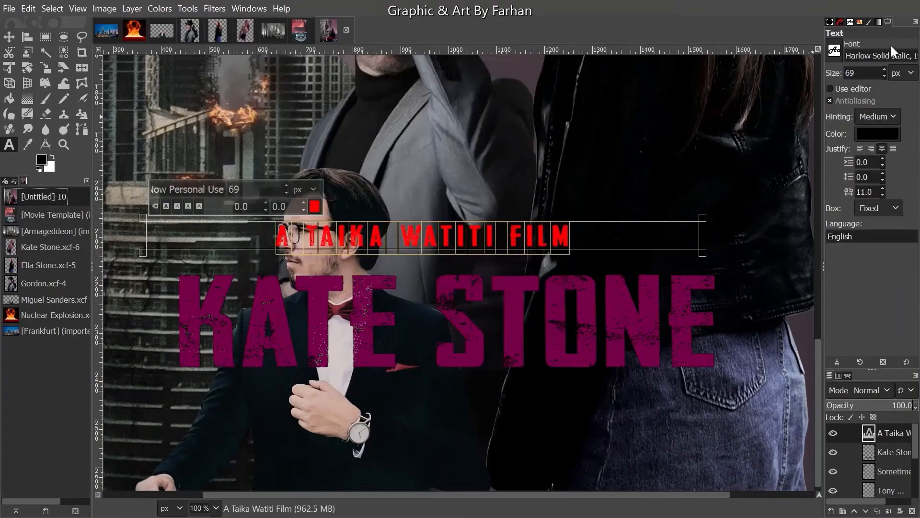
{"action": "left_click_drag", "start_coordinate": [884, 24], "coordinate": [36, 184]}
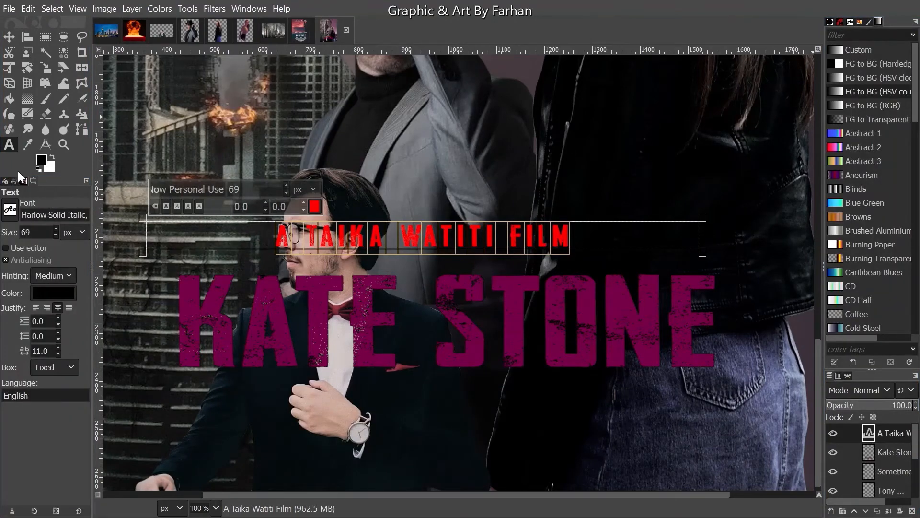
{"action": "scroll", "coordinate": [56, 347], "scroll_direction": "up", "scroll_amount": 17}
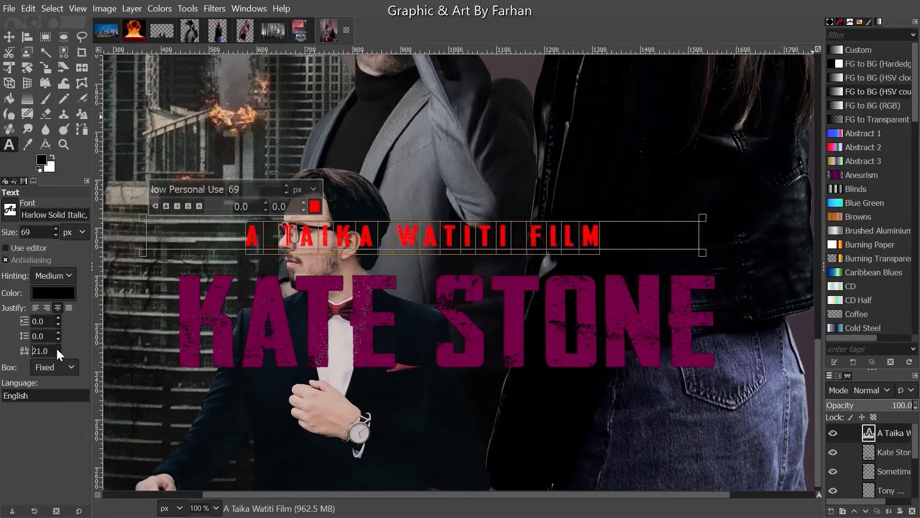
{"action": "scroll", "coordinate": [56, 347], "scroll_direction": "up", "scroll_amount": 1}
- Stroke the selection outline around the tagline letters
{"action": "left_click", "coordinate": [10, 35]}
{"action": "left_click", "coordinate": [28, 8]}
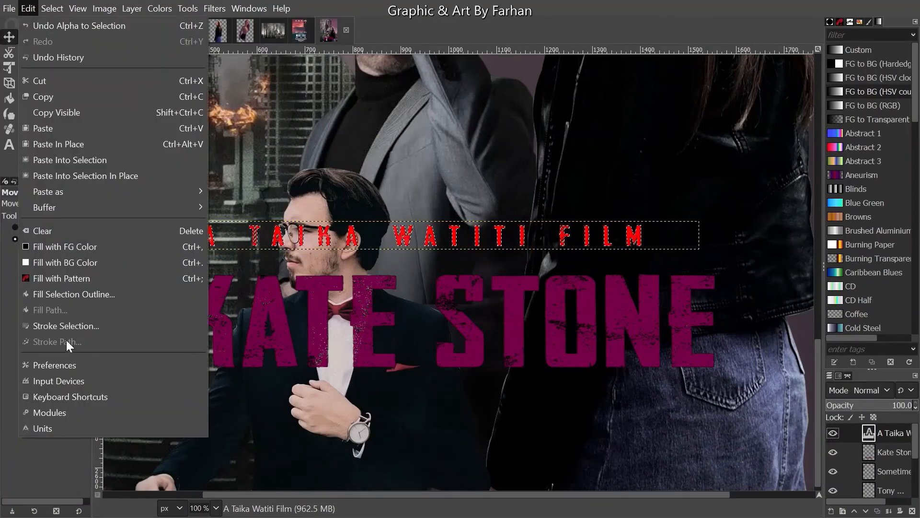
{"action": "left_click", "coordinate": [67, 326]}
{"action": "left_click", "coordinate": [483, 363]}
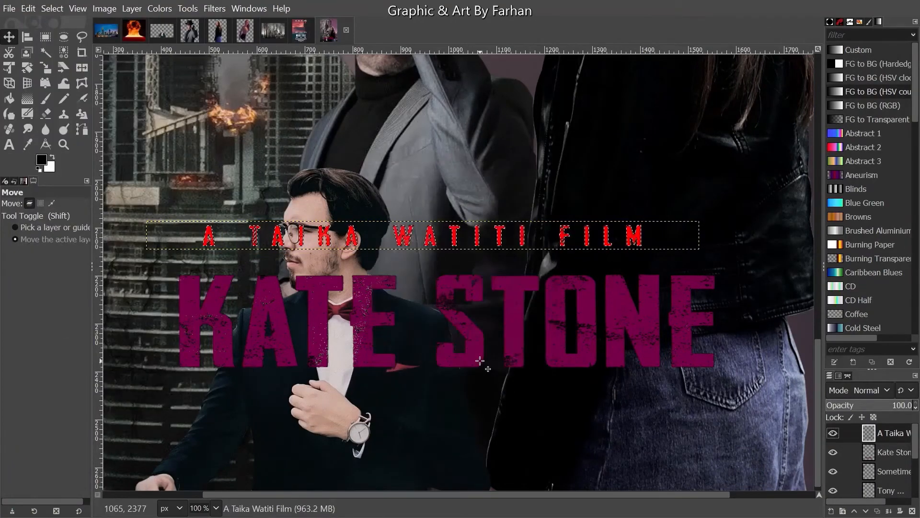
{"action": "scroll", "coordinate": [466, 343], "scroll_direction": "down", "scroll_amount": 1}
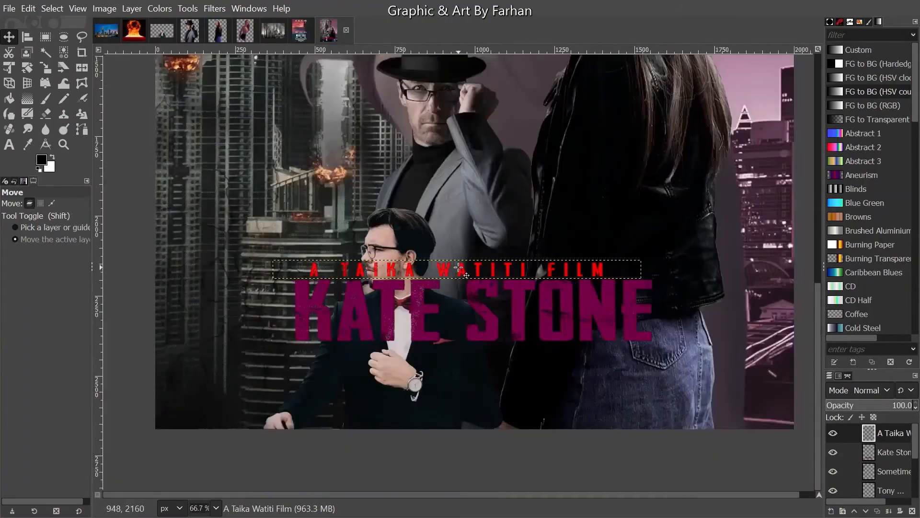
{"action": "scroll", "coordinate": [459, 267], "scroll_direction": "up", "scroll_amount": 4}
{"action": "scroll", "coordinate": [459, 268], "scroll_direction": "down", "scroll_amount": 2}
{"action": "scroll", "coordinate": [459, 268], "scroll_direction": "down", "scroll_amount": 1}
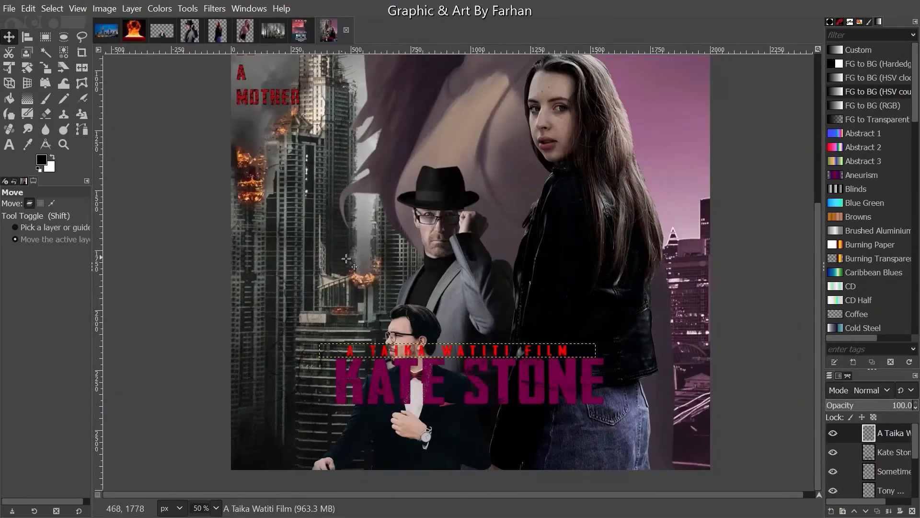
{"action": "scroll", "coordinate": [400, 374], "scroll_direction": "down", "scroll_amount": 2}
{"action": "scroll", "coordinate": [401, 374], "scroll_direction": "up", "scroll_amount": 1}
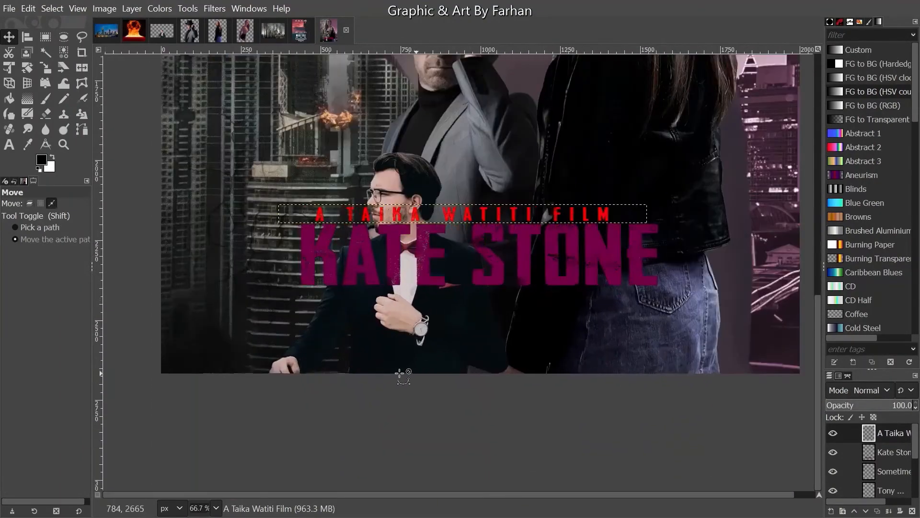
{"action": "left_click", "coordinate": [9, 145]}
{"action": "left_click_drag", "start_coordinate": [160, 288], "coordinate": [799, 374]}
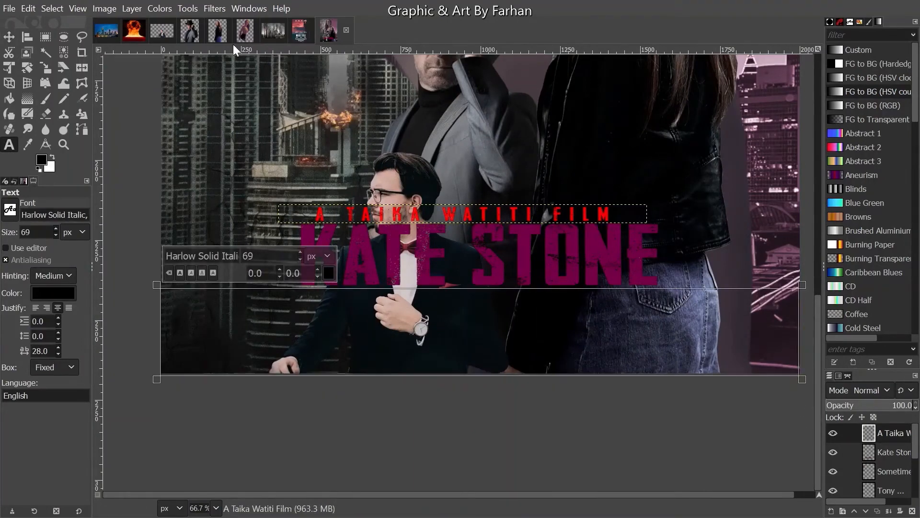
{"action": "left_click", "coordinate": [301, 32]}
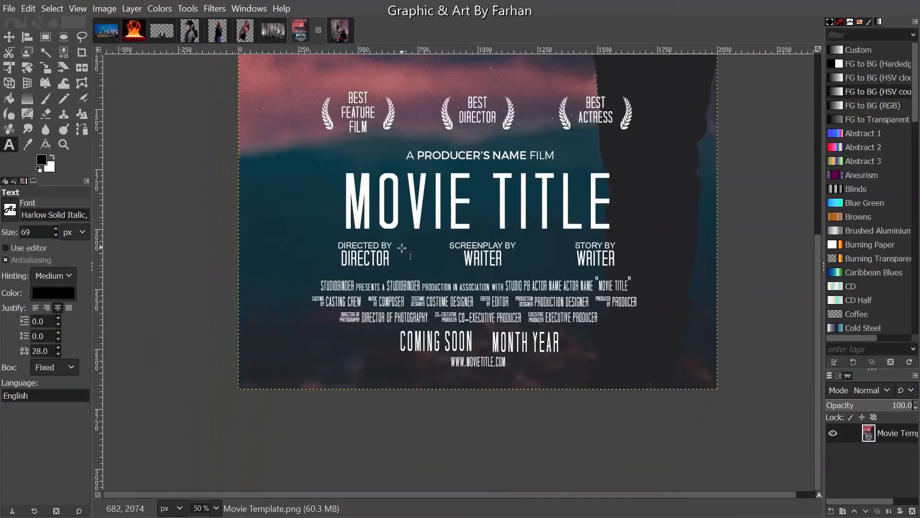
{"action": "scroll", "coordinate": [402, 264], "scroll_direction": "up", "scroll_amount": 1}
{"action": "left_click_drag", "start_coordinate": [444, 293], "coordinate": [401, 262]}
{"action": "scroll", "coordinate": [400, 261], "scroll_direction": "up", "scroll_amount": 1}
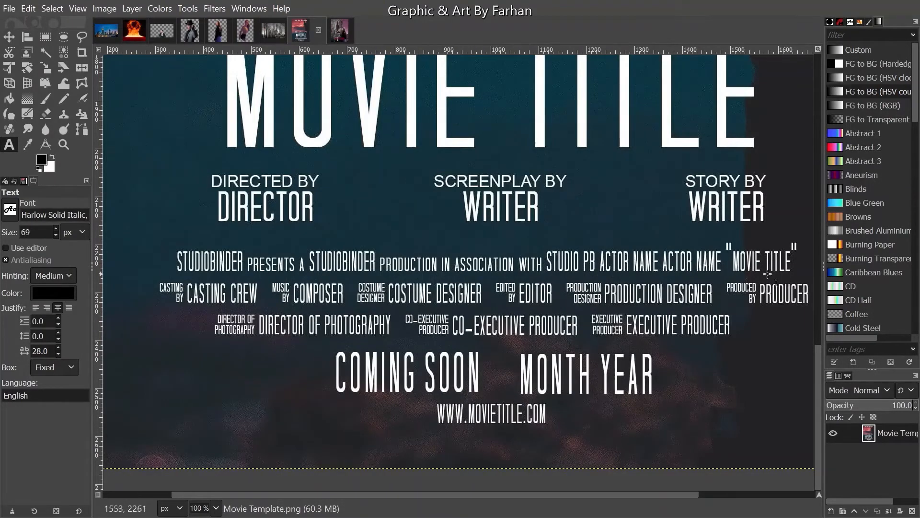
{"action": "left_click", "coordinate": [341, 30]}
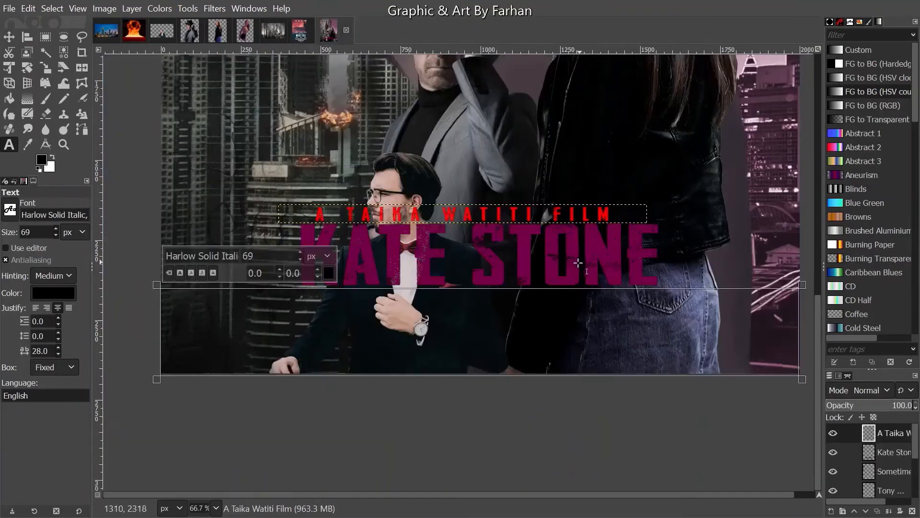
- Clear the placeholder text and choose a bold display font from the font field
{"action": "type", "text": "Mild"}
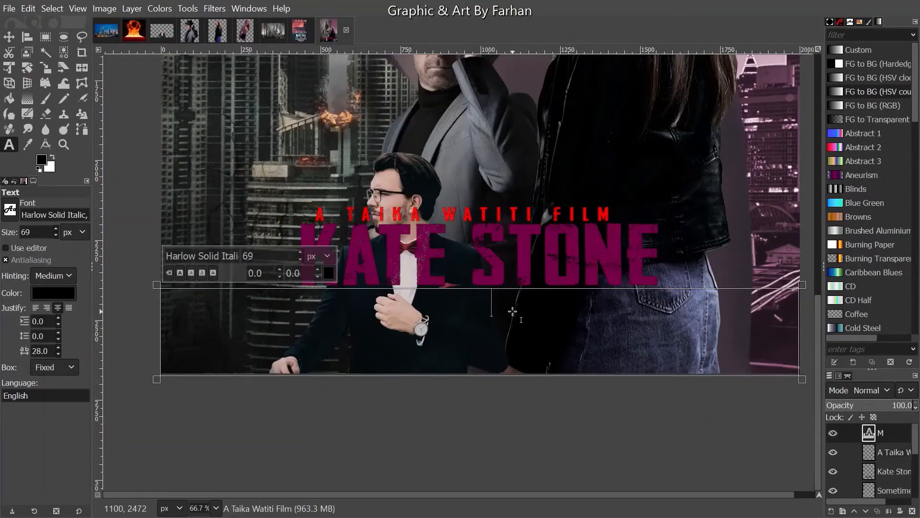
{"action": "key", "text": "BackSpace"}
{"action": "key", "text": "BackSpace"}
{"action": "key", "text": "BackSpace"}
{"action": "key", "text": "BackSpace"}
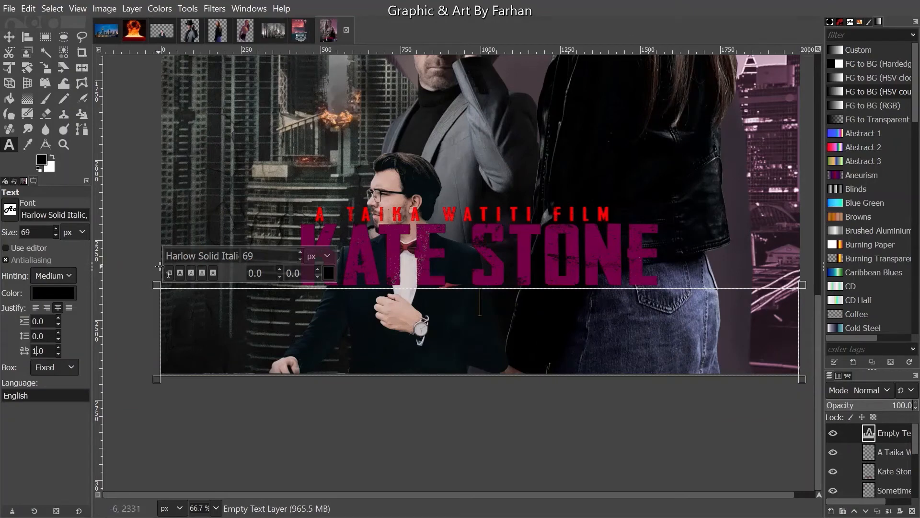
{"action": "triple_click", "coordinate": [178, 255]}
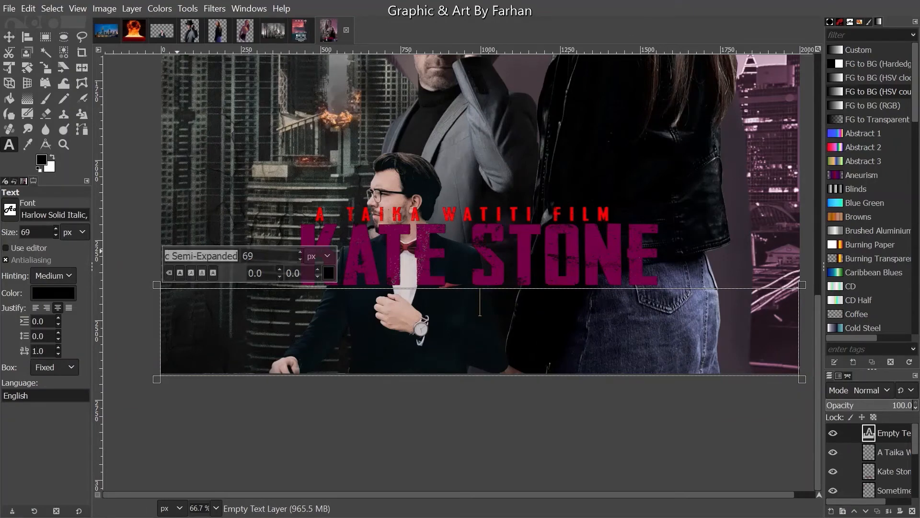
{"action": "type", "text": "ac"}
{"action": "key", "text": "Return"}
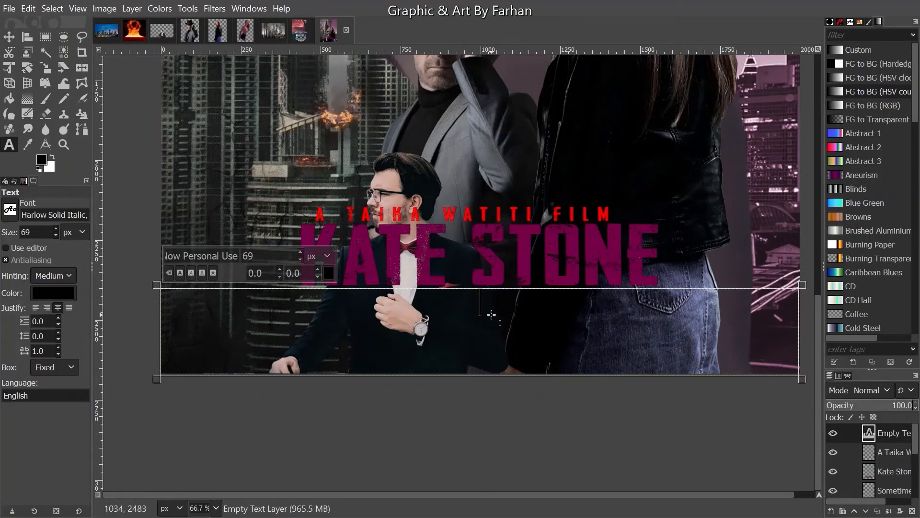
- Type 'Mildstine' and make it white
{"action": "type", "text": "Mild"}
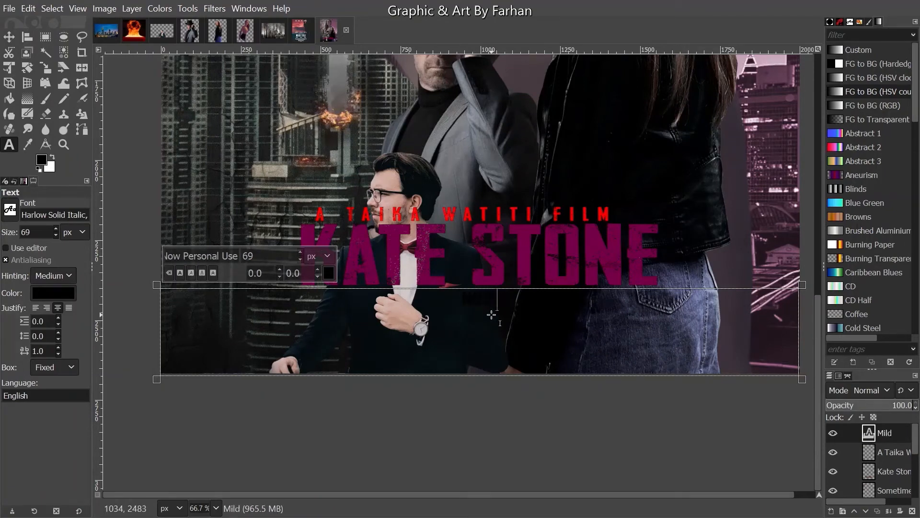
{"action": "type", "text": "stine"}
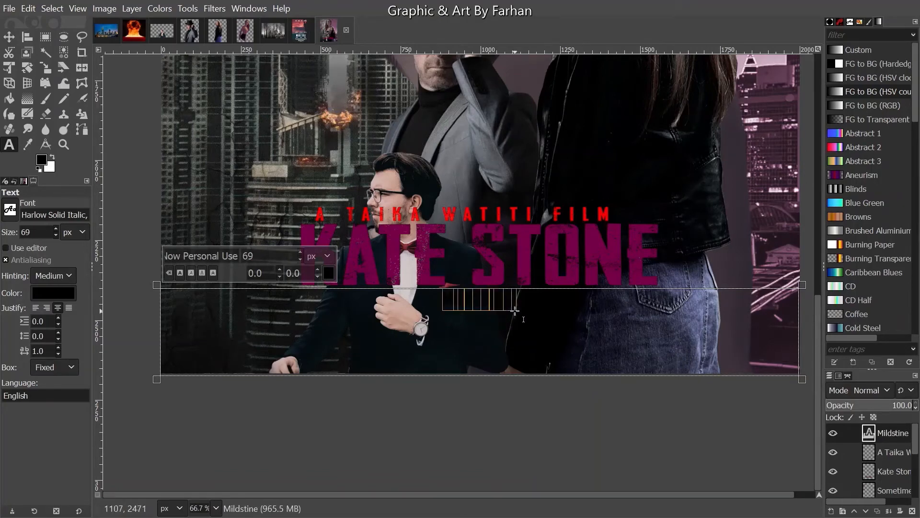
{"action": "key", "text": "ctrl+a"}
{"action": "key", "text": "ctrl+c"}
{"action": "left_click", "coordinate": [328, 273]}
{"action": "left_click_drag", "start_coordinate": [249, 269], "coordinate": [211, 208]}
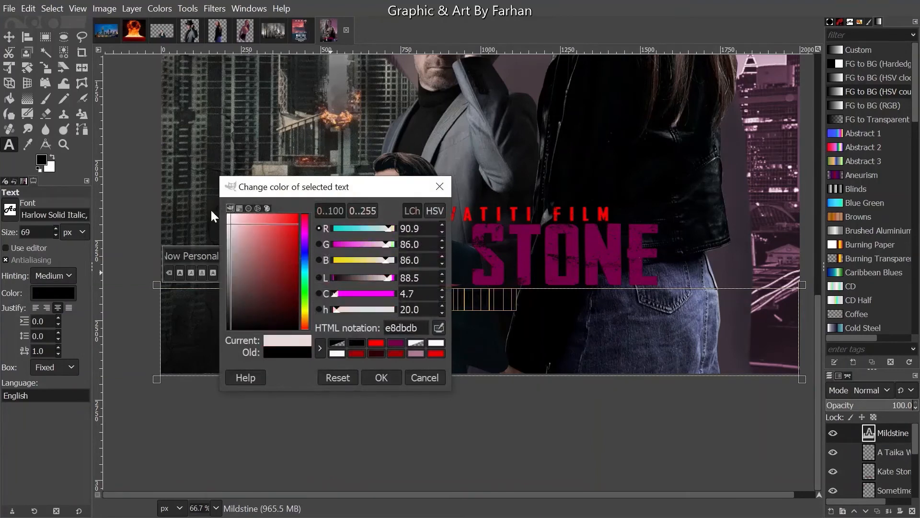
{"action": "left_click", "coordinate": [377, 379]}
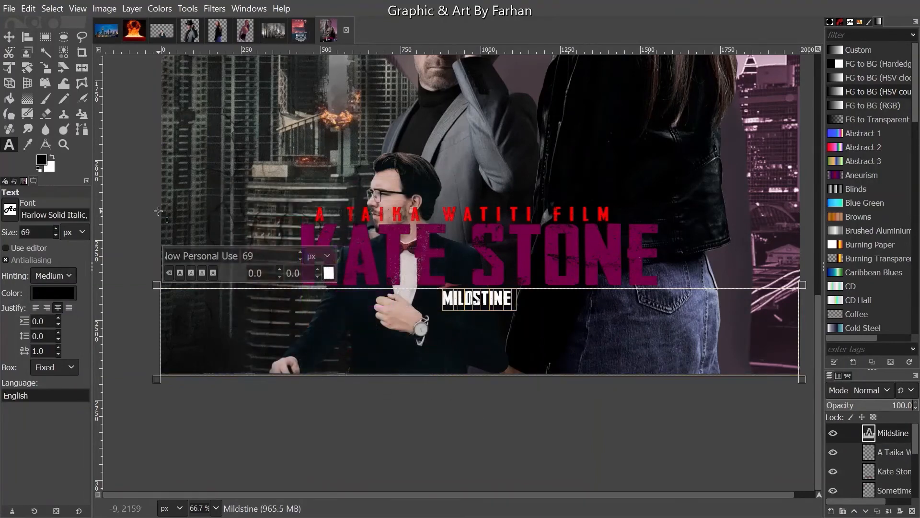
{"action": "left_click", "coordinate": [535, 308]}
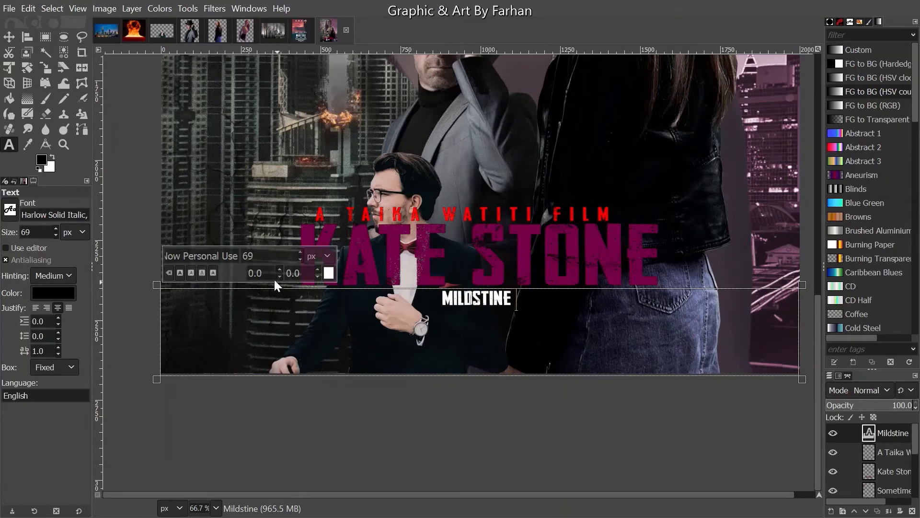
- Add 'present a' followed by a pasted MILDSTINE to the credit line
{"action": "type", "text": "3"}
{"action": "type", "text": "pre"}
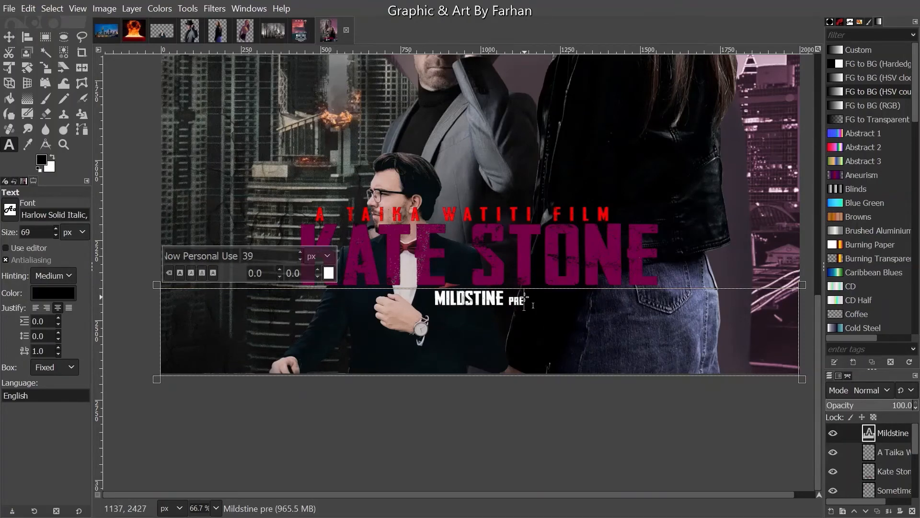
{"action": "type", "text": "sent"}
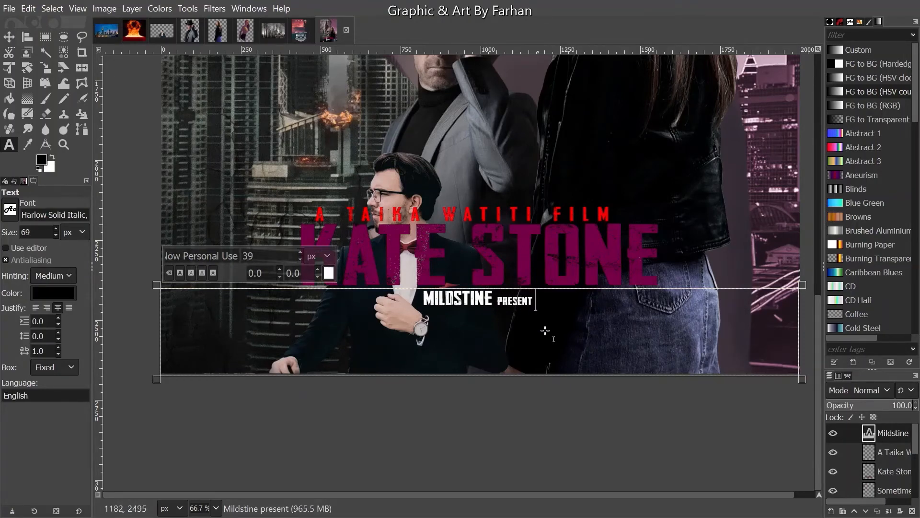
{"action": "type", "text": " a"}
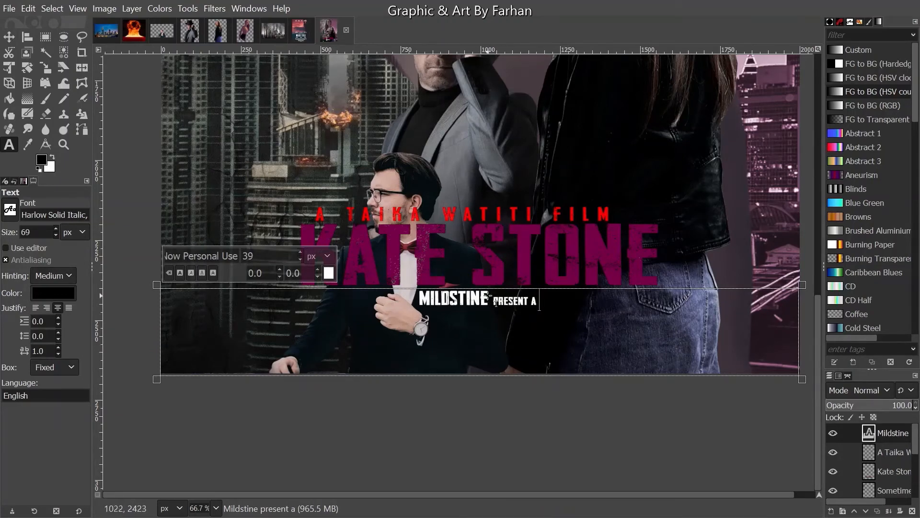
{"action": "left_click_drag", "start_coordinate": [489, 296], "coordinate": [436, 286]}
{"action": "left_click", "coordinate": [552, 307]}
{"action": "key", "text": "ctrl+v"}
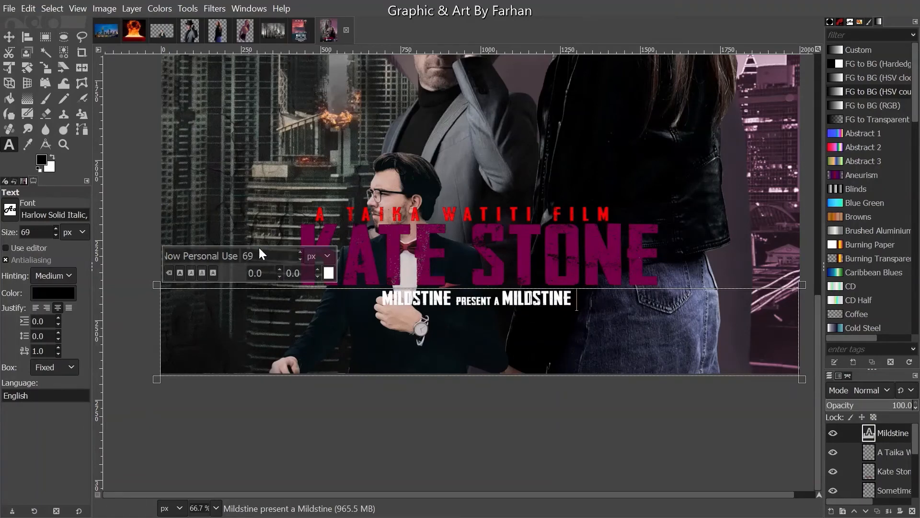
- Type 'production in association with silvergold', correcting the typos along the way
{"action": "type", "text": "4pr"}
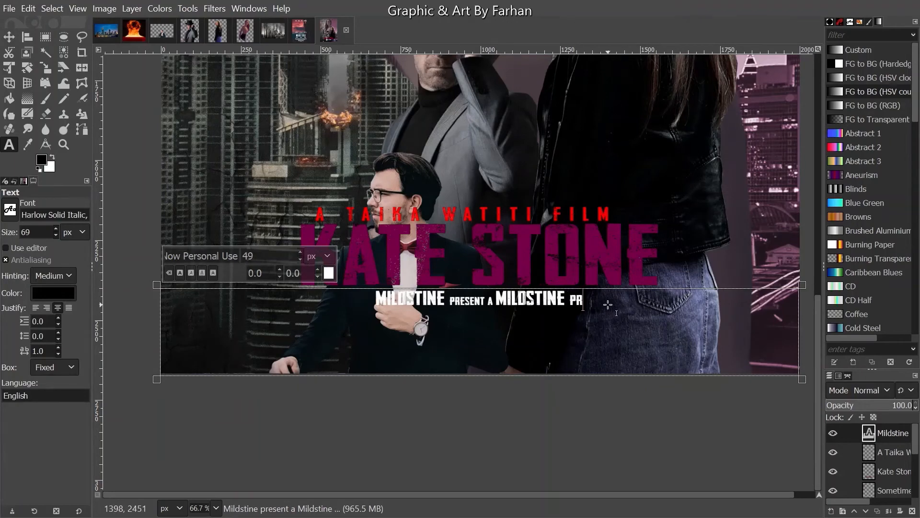
{"action": "type", "text": "odcution"}
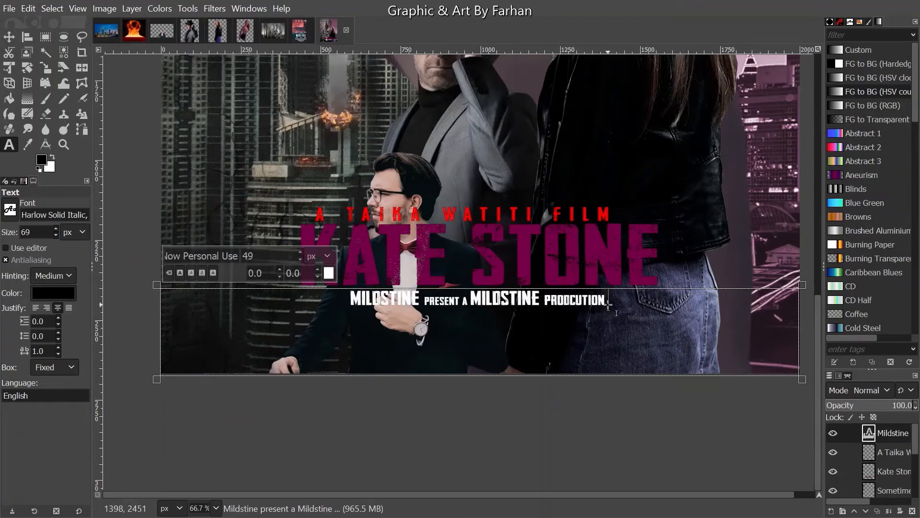
{"action": "key", "text": "BackSpace"}
{"action": "key", "text": "BackSpace"}
{"action": "key", "text": "BackSpace"}
{"action": "key", "text": "BackSpace"}
{"action": "key", "text": "BackSpace"}
{"action": "key", "text": "BackSpace"}
{"action": "key", "text": "BackSpace"}
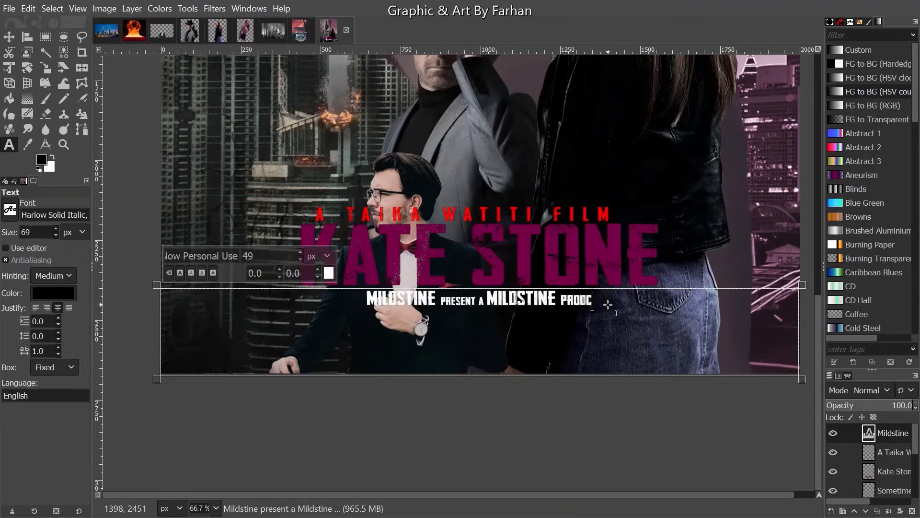
{"action": "type", "text": "u"}
{"action": "type", "text": "on in"}
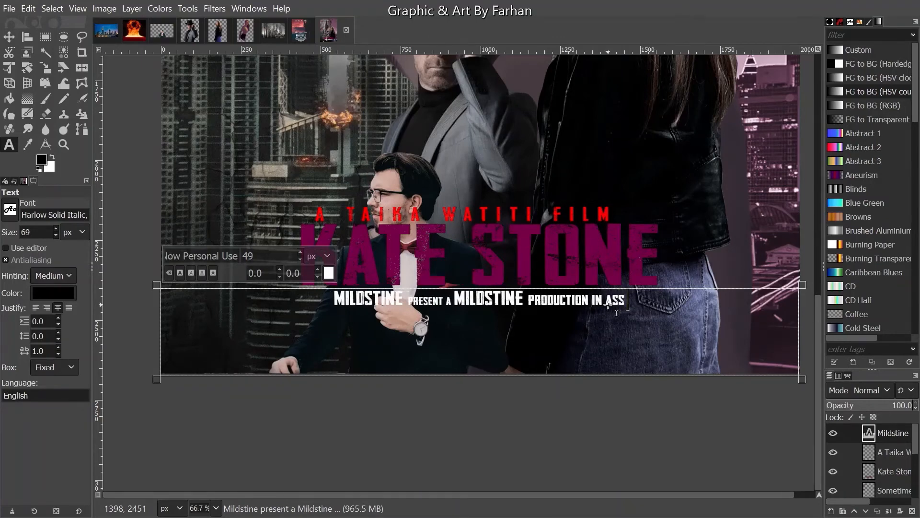
{"action": "type", "text": "associat"}
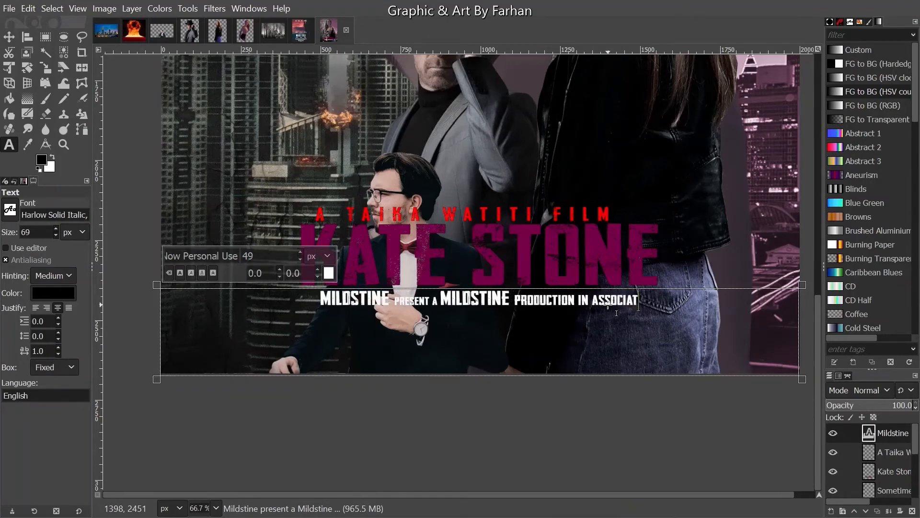
{"action": "type", "text": "ion wiwth"}
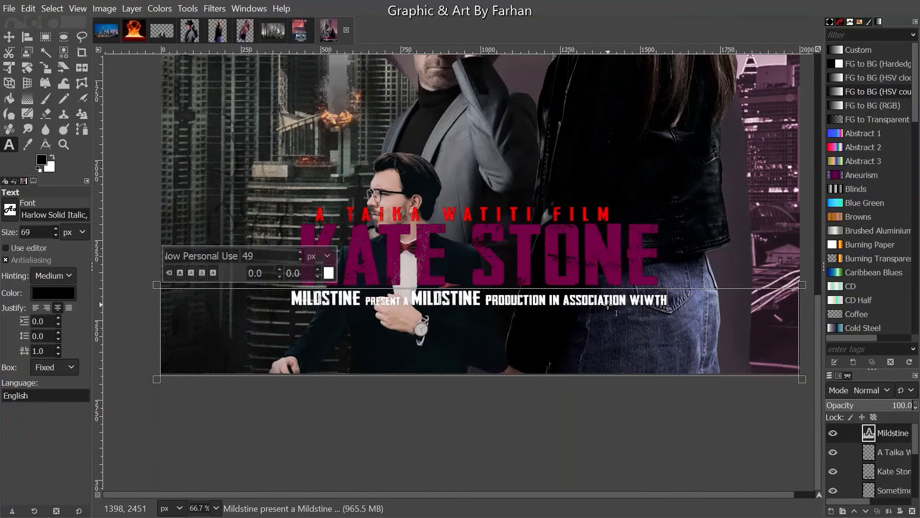
{"action": "key", "text": "BackSpace"}
{"action": "key", "text": "BackSpace"}
{"action": "key", "text": "BackSpace"}
{"action": "type", "text": "th"}
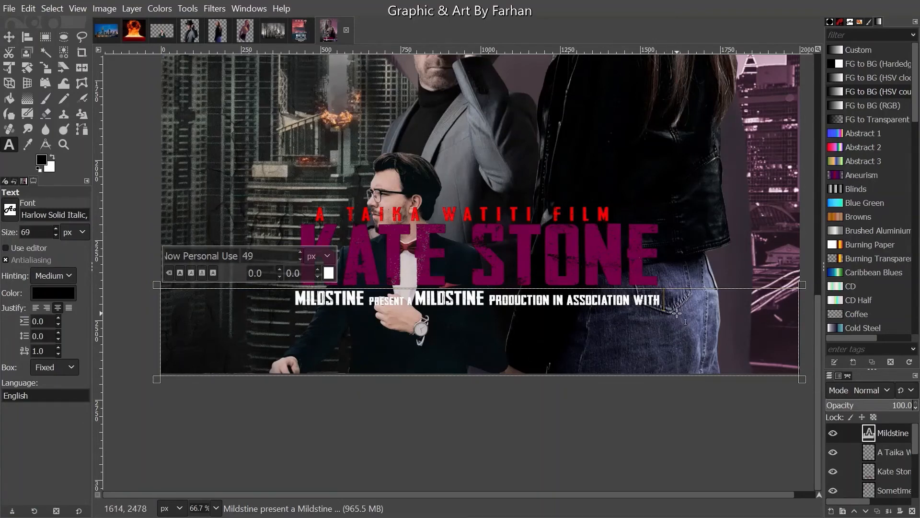
{"action": "type", "text": " g"}
{"action": "key", "text": "BackSpace"}
{"action": "type", "text": "i"}
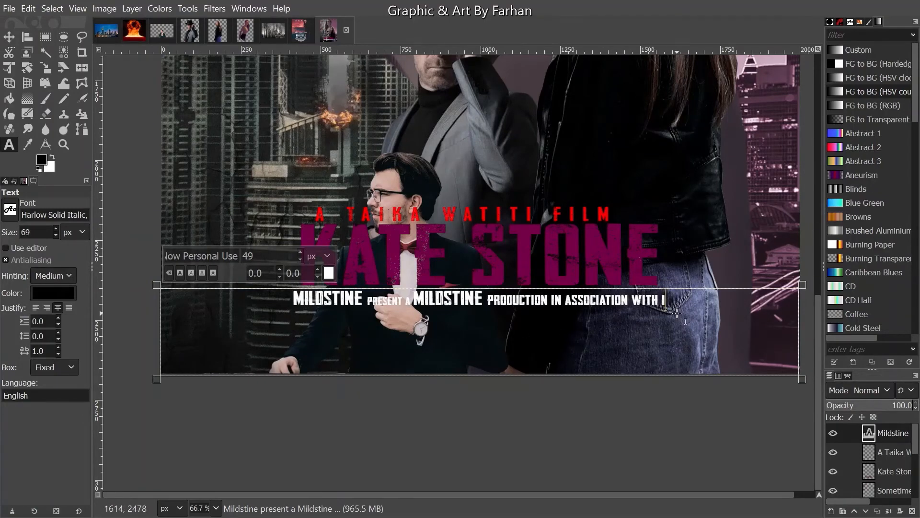
{"action": "key", "text": "BackSpace"}
{"action": "type", "text": "silverg"}
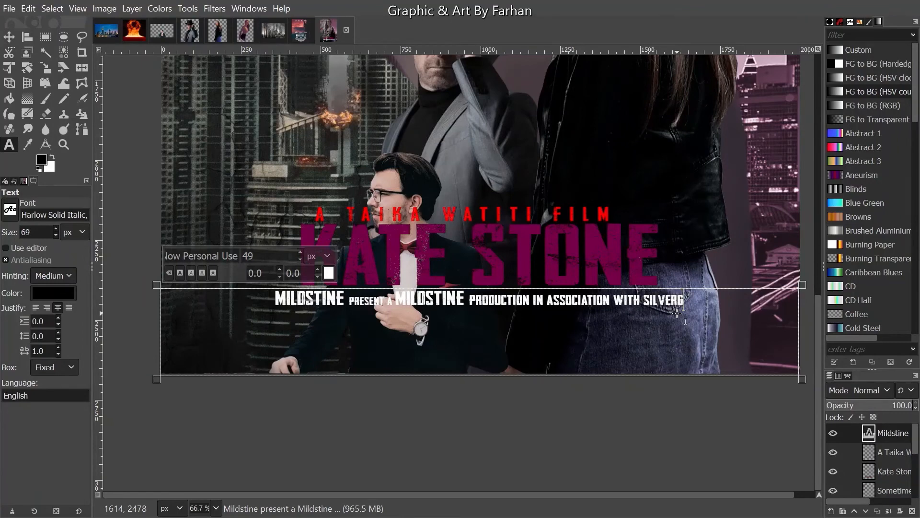
{"action": "key", "text": "BackSpace"}
{"action": "type", "text": "a"}
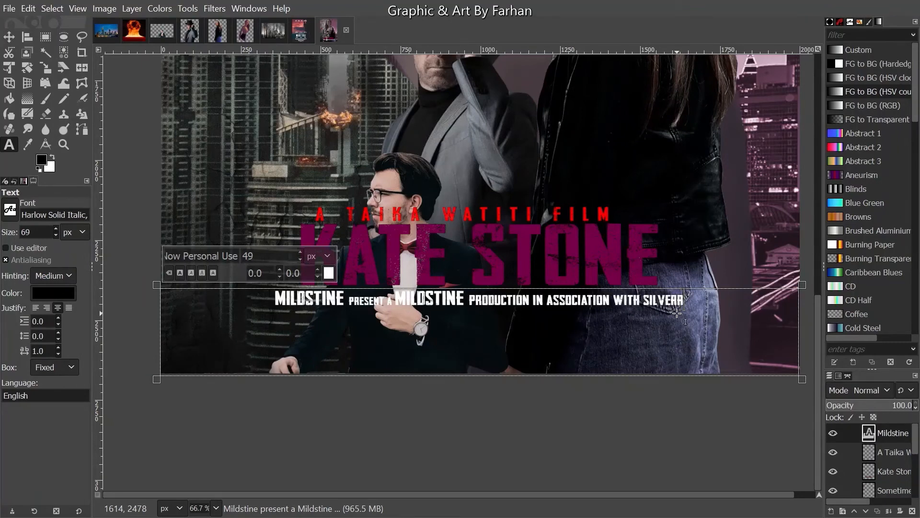
{"action": "key", "text": "BackSpace"}
{"action": "type", "text": "gold"}
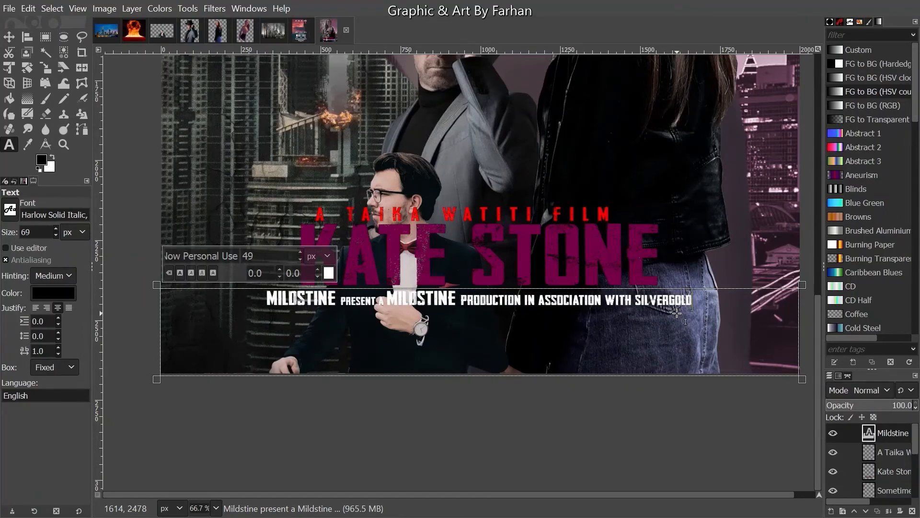
{"action": "key", "text": "shift+Left"}
{"action": "key", "text": "shift+Left"}
{"action": "key", "text": "shift+Left"}
{"action": "key", "text": "shift+Left"}
{"action": "key", "text": "shift+Left"}
{"action": "key", "text": "shift+Left"}
{"action": "key", "text": "shift+Left"}
{"action": "key", "text": "shift+Left"}
{"action": "key", "text": "shift+Left"}
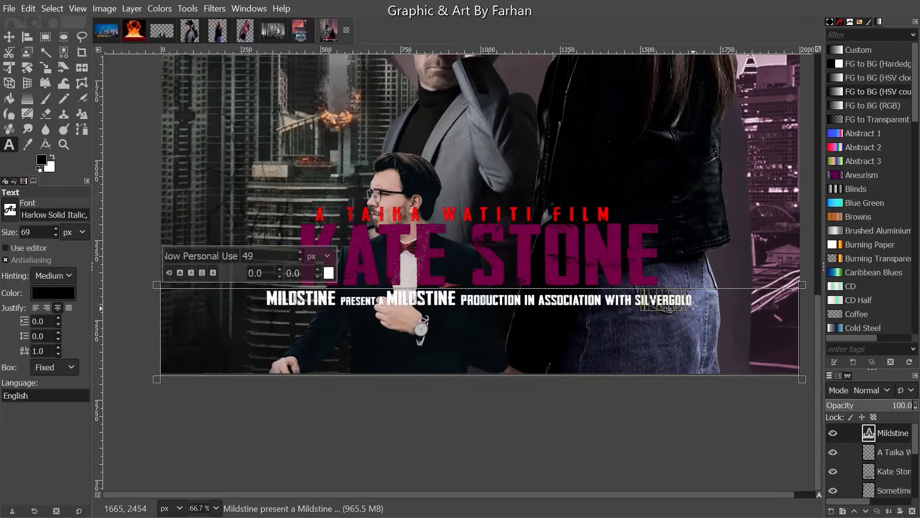
- Enlarge SILVERGOLD to size 69
{"action": "left_click_drag", "start_coordinate": [693, 305], "coordinate": [635, 303]}
{"action": "left_click", "coordinate": [307, 255]}
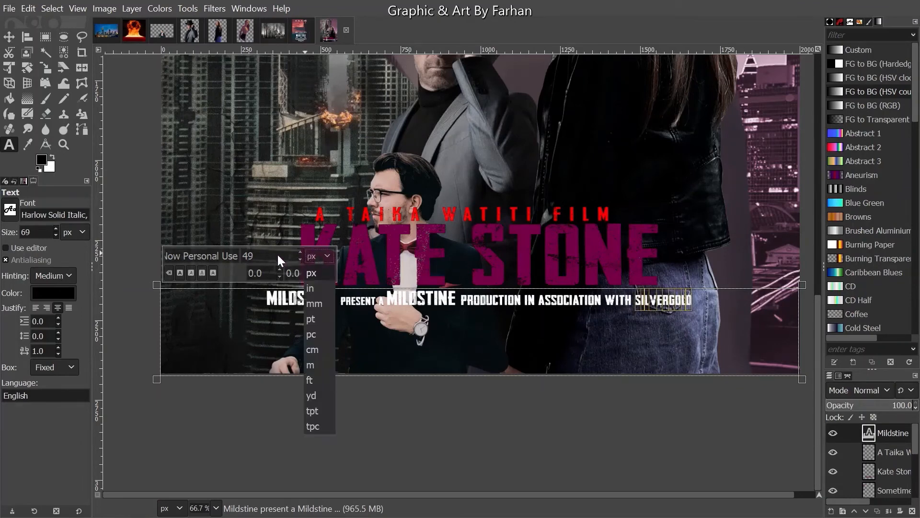
{"action": "left_click", "coordinate": [248, 256]}
{"action": "key", "text": "Return"}
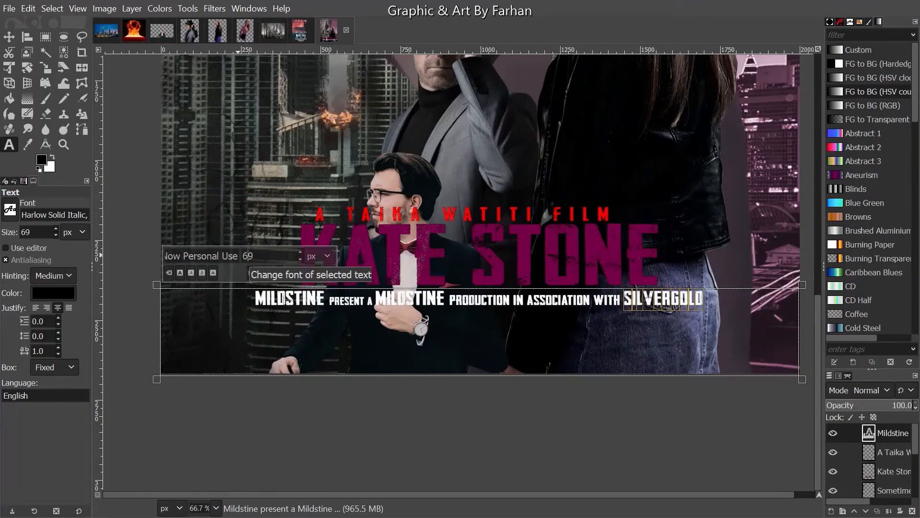
{"action": "left_click", "coordinate": [736, 306]}
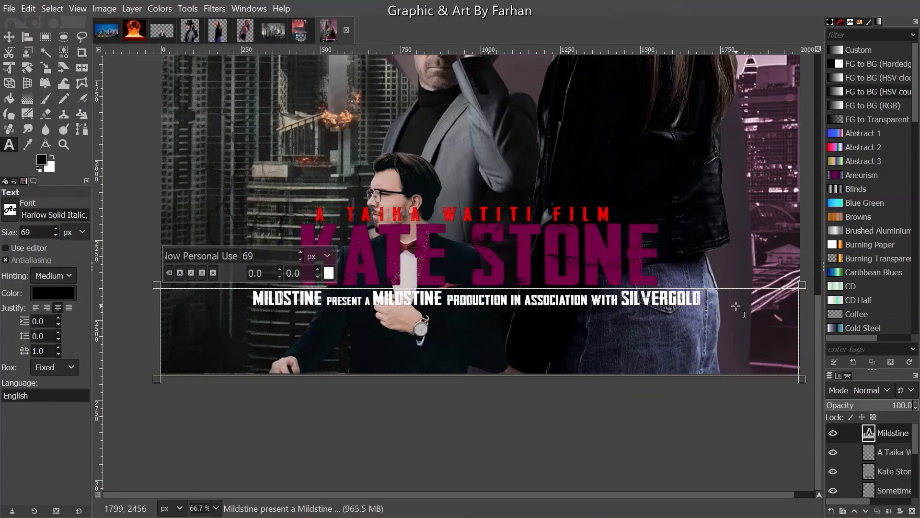
{"action": "type", "text": "PB"}
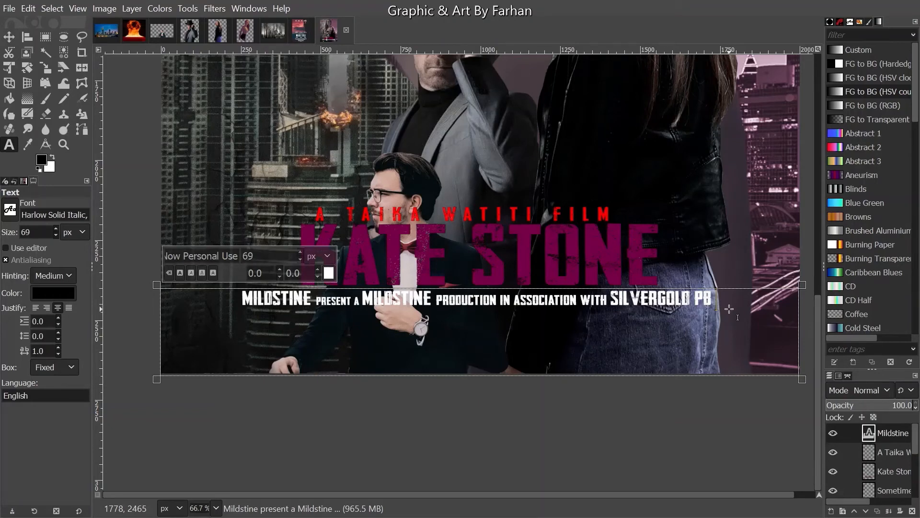
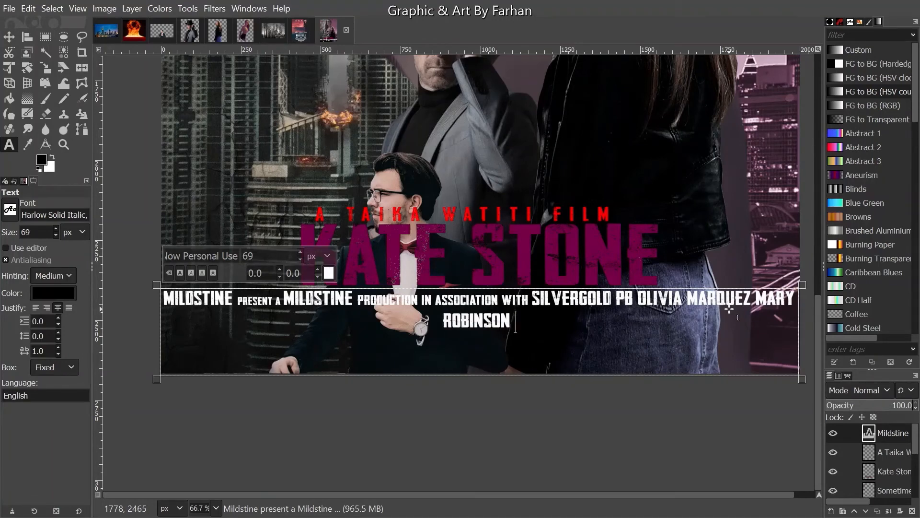
{"action": "type", "text": "\"KARE"}
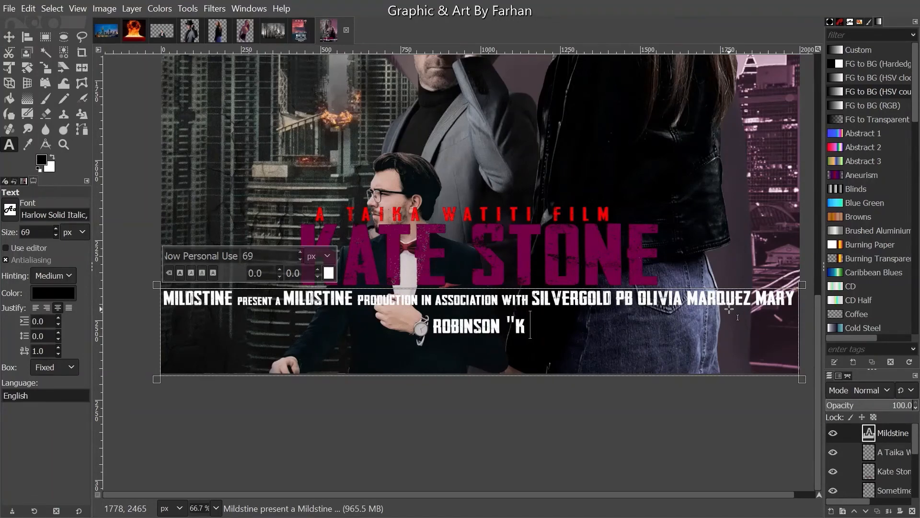
{"action": "key", "text": "BackSpace"}
{"action": "key", "text": "BackSpace"}
{"action": "key", "text": "BackSpace"}
{"action": "key", "text": "BackSpace"}
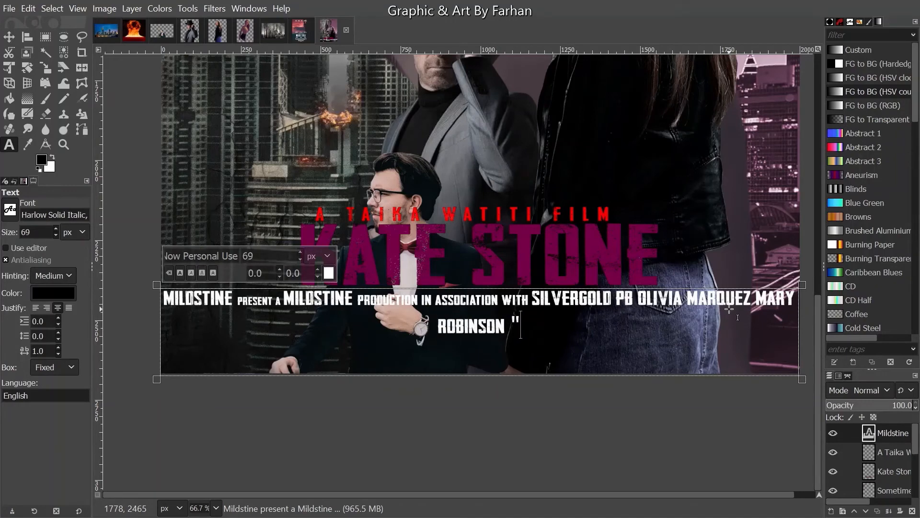
{"action": "type", "text": "JAT"}
{"action": "key", "text": "BackSpace"}
{"action": "key", "text": "BackSpace"}
{"action": "key", "text": "BackSpace"}
{"action": "type", "text": "J"}
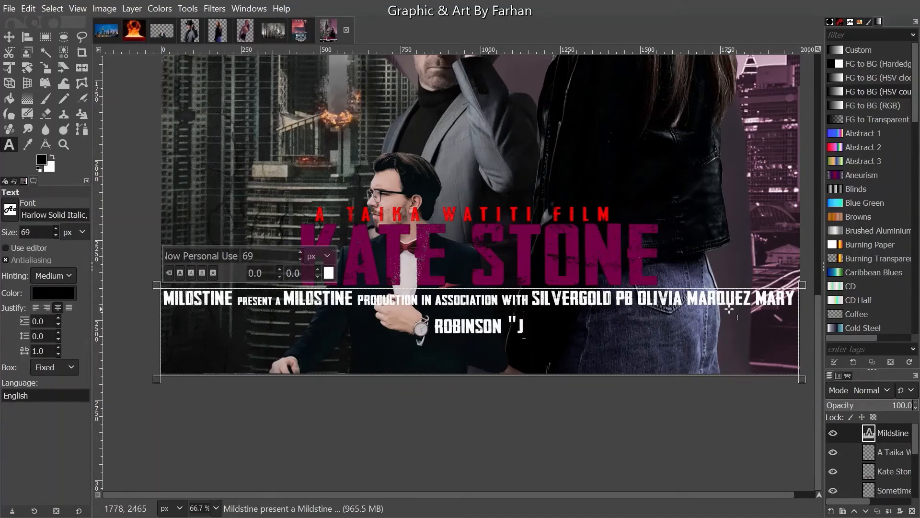
{"action": "key", "text": "BackSpace"}
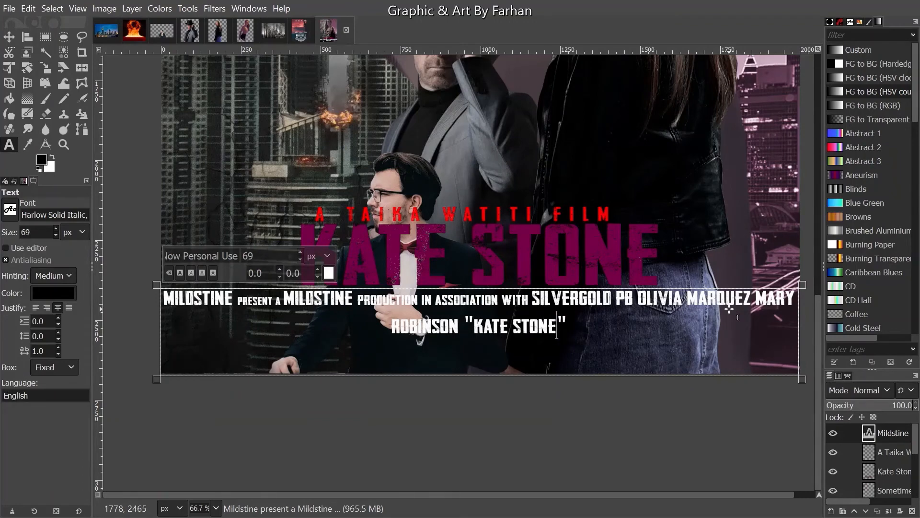
{"action": "type", "text": "E"}
{"action": "key", "text": "End"}
{"action": "key", "text": "BackSpace"}
{"action": "key", "text": "Left"}
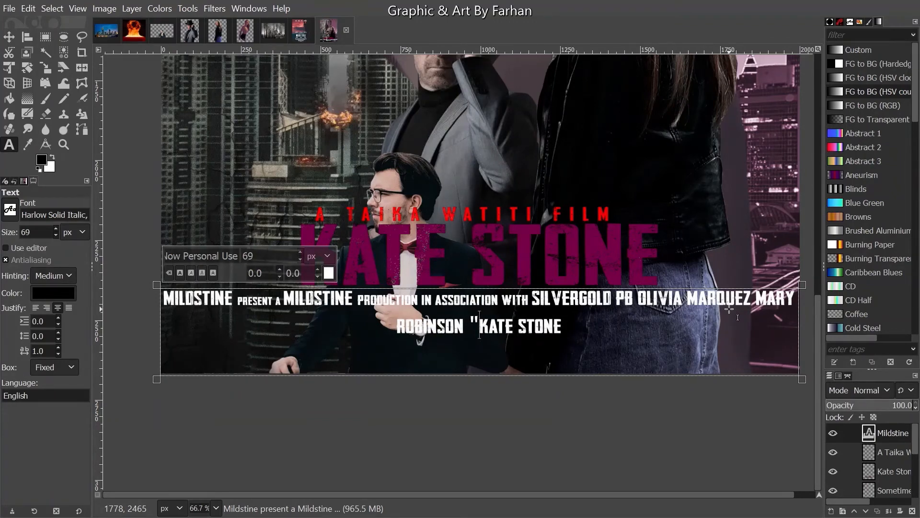
{"action": "key", "text": "BackSpace"}
{"action": "key", "text": "Right"}
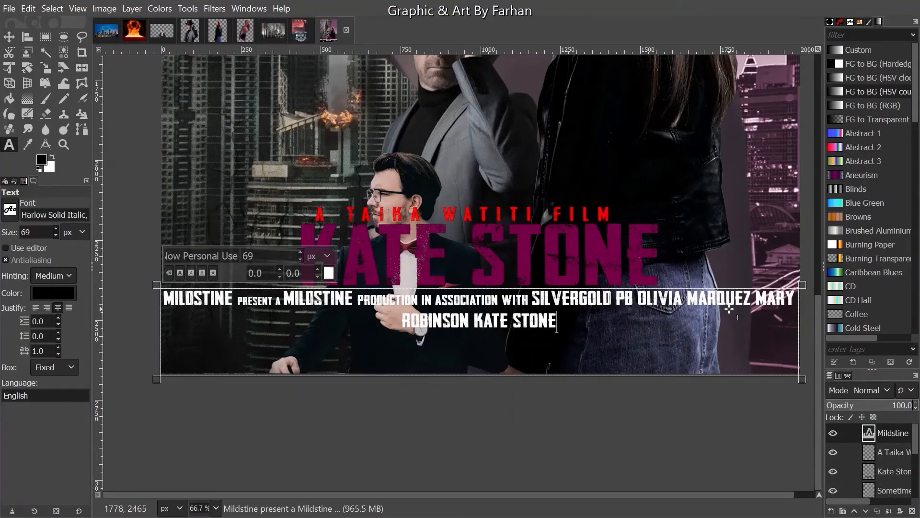
{"action": "key", "text": "ctrl+a"}
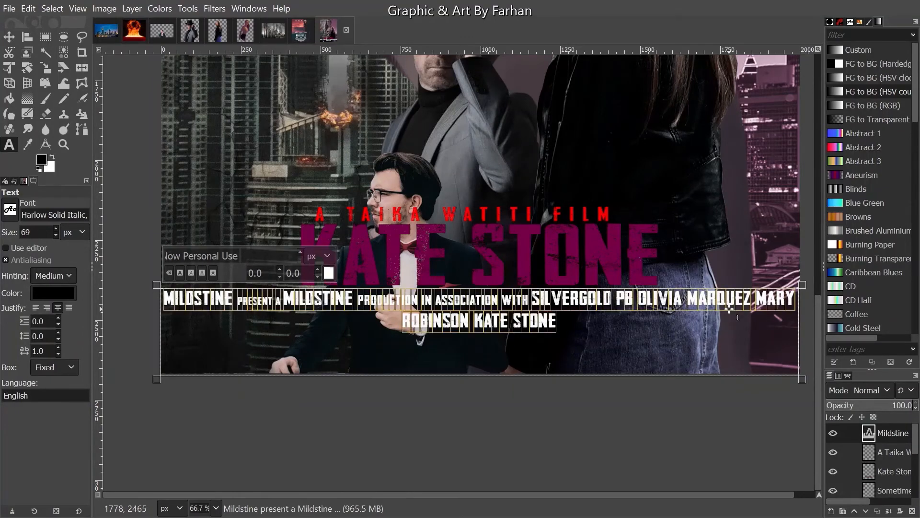
{"action": "left_click_drag", "start_coordinate": [557, 319], "coordinate": [402, 322]}
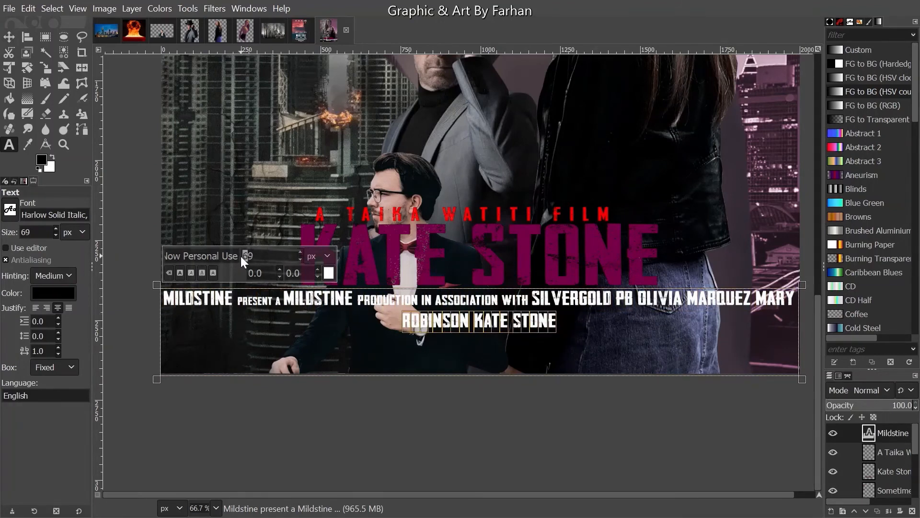
{"action": "type", "text": "5"}
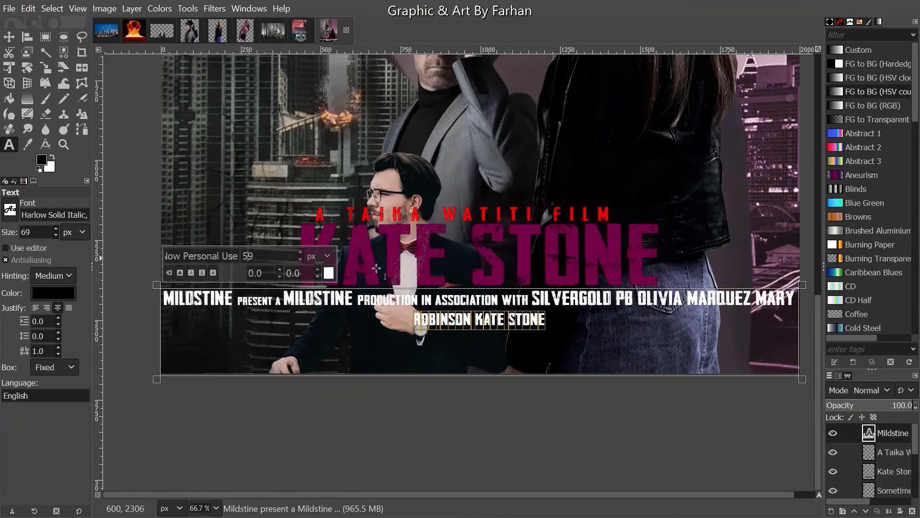
{"action": "left_click_drag", "start_coordinate": [531, 300], "coordinate": [815, 288]}
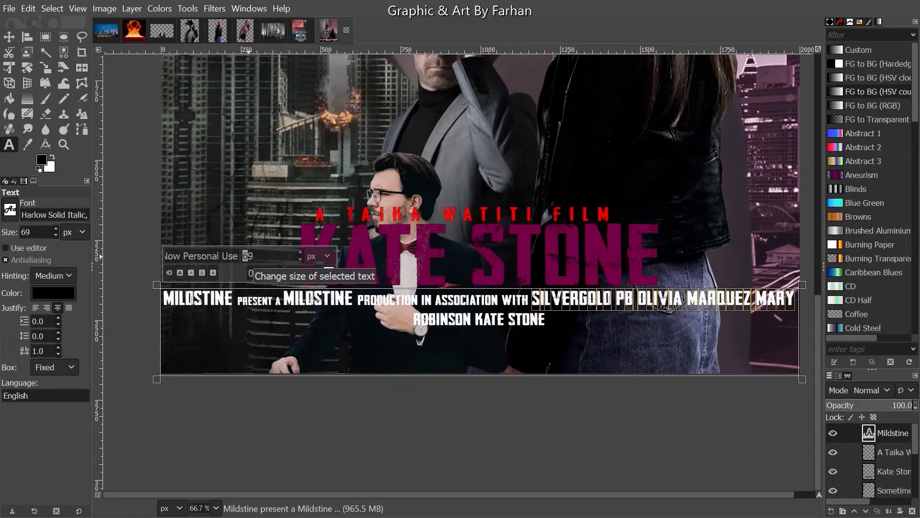
{"action": "type", "text": "5"}
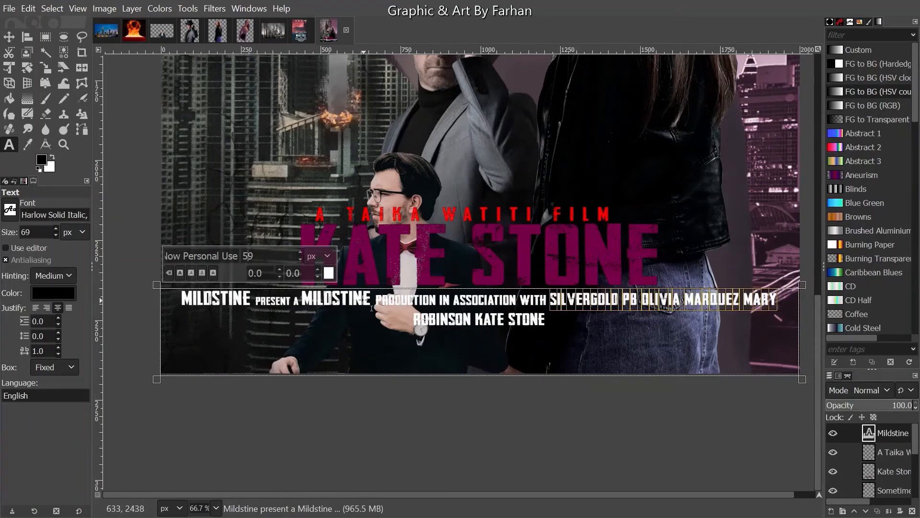
{"action": "left_click_drag", "start_coordinate": [370, 302], "coordinate": [306, 298]}
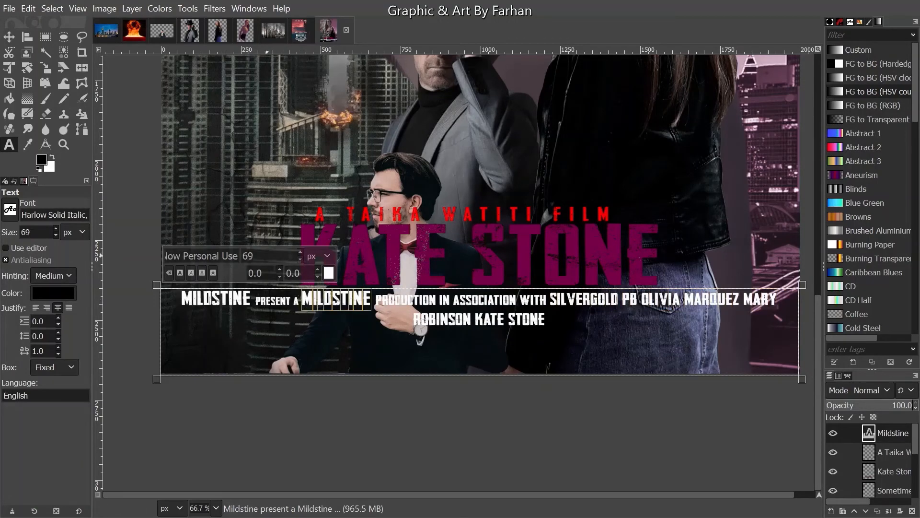
{"action": "type", "text": "5"}
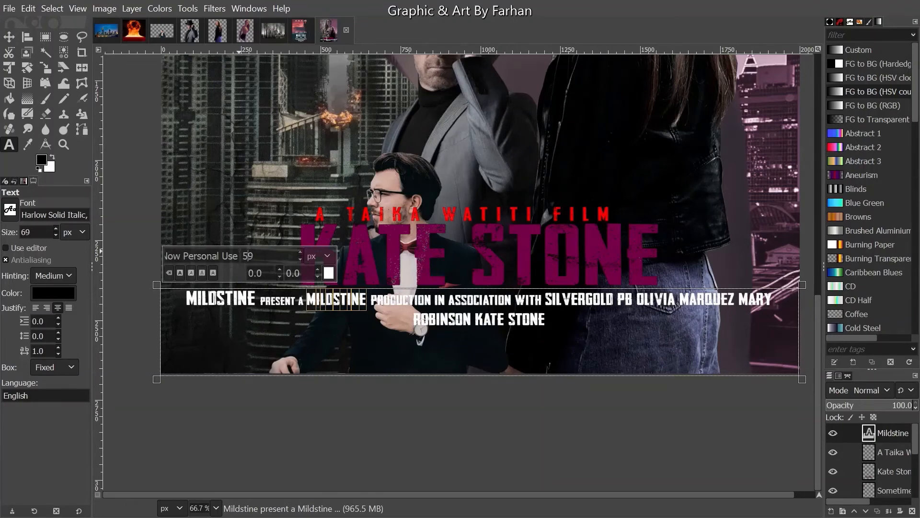
{"action": "left_click_drag", "start_coordinate": [251, 306], "coordinate": [187, 302]}
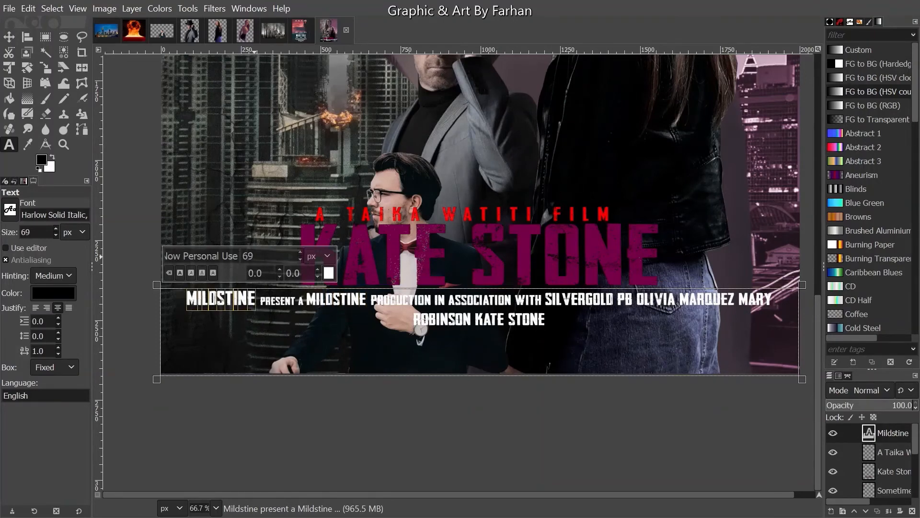
{"action": "type", "text": "5"}
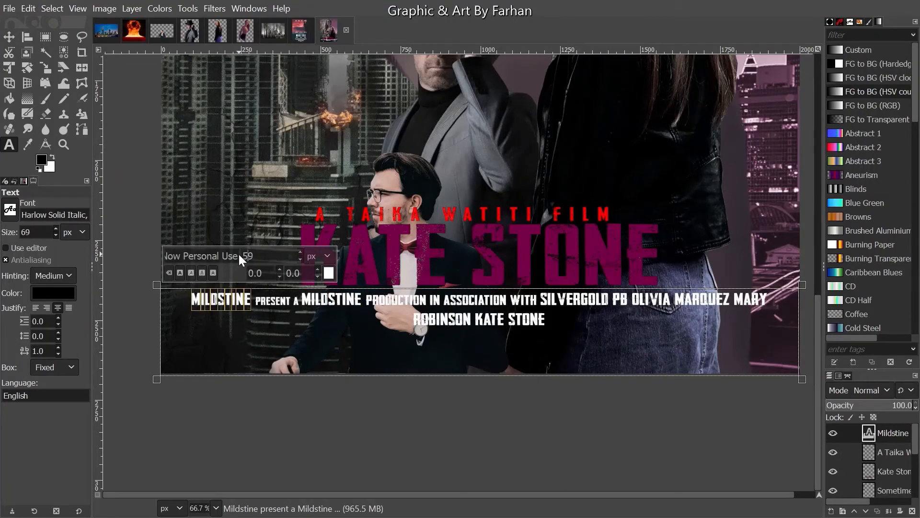
- Stroke a 1 px outline around the Mildstine credits text using Alpha to Selection
{"action": "left_click", "coordinate": [6, 40]}
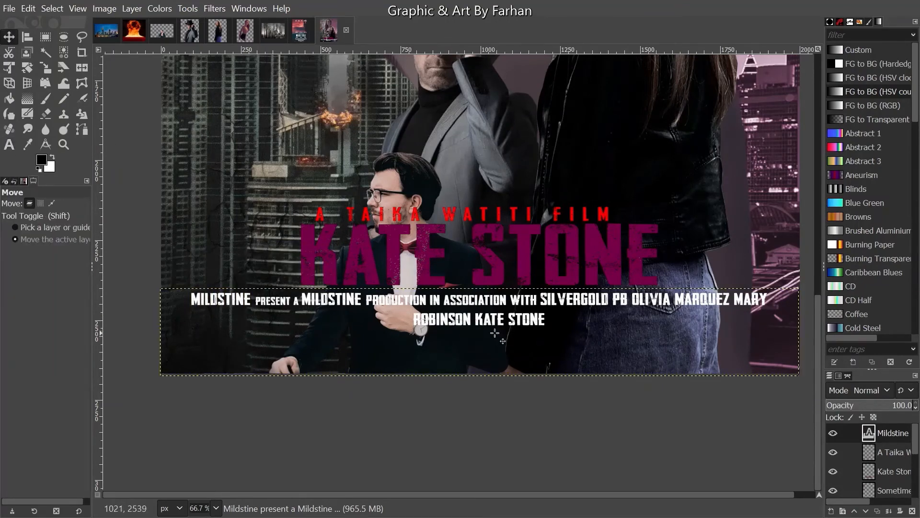
{"action": "right_click", "coordinate": [898, 426]}
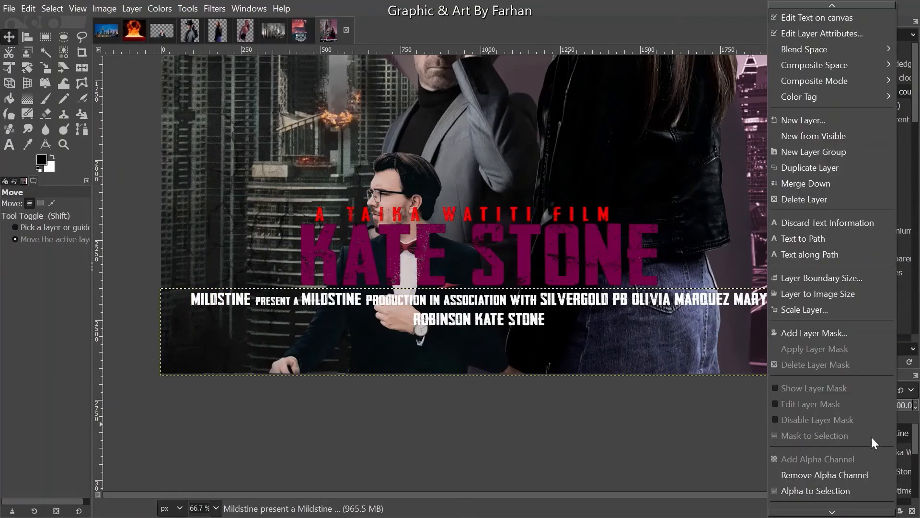
{"action": "left_click", "coordinate": [843, 488]}
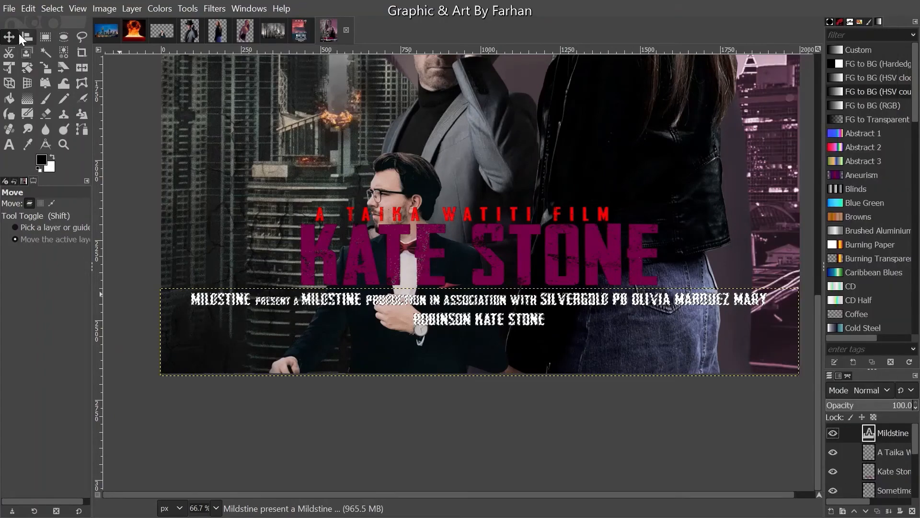
{"action": "left_click", "coordinate": [29, 9]}
{"action": "left_click", "coordinate": [108, 310]}
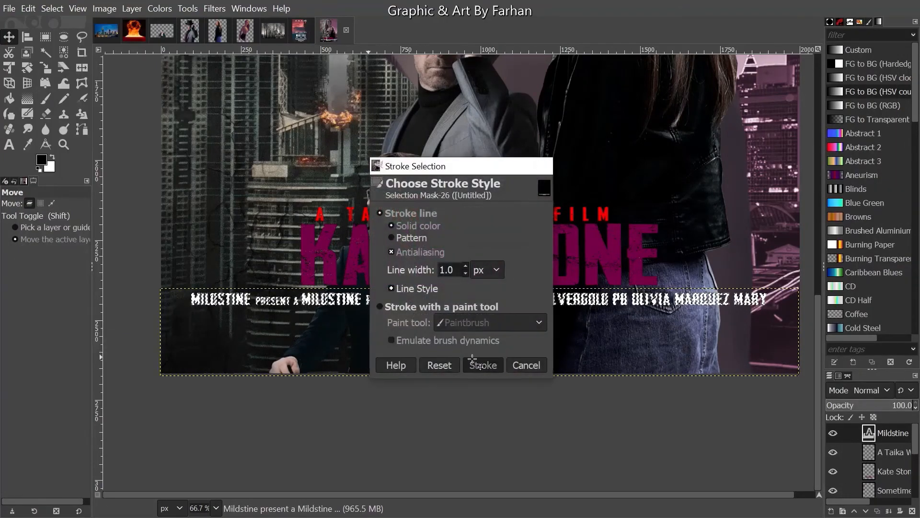
{"action": "left_click", "coordinate": [473, 366]}
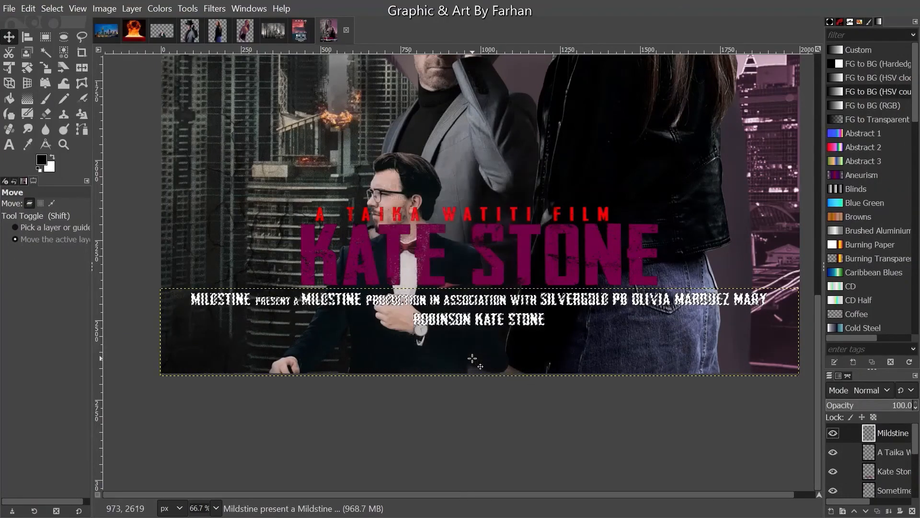
{"action": "left_click", "coordinate": [9, 144]}
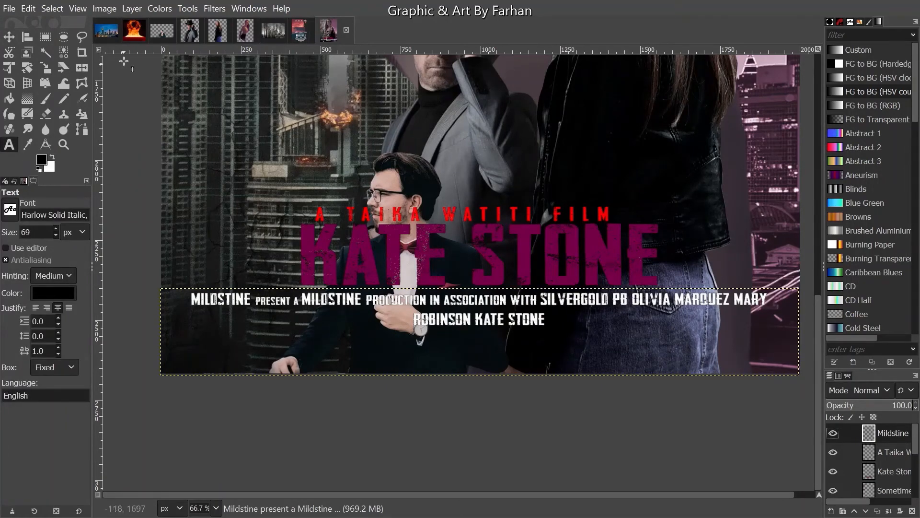
- Check the Movie Template image, keep the stroked credits, and start a text box below them
{"action": "left_click", "coordinate": [307, 32]}
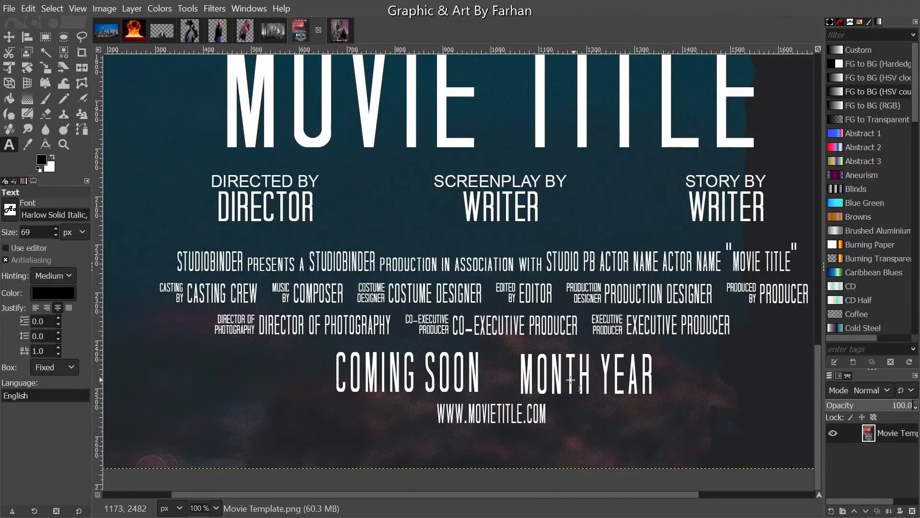
{"action": "left_click", "coordinate": [344, 29]}
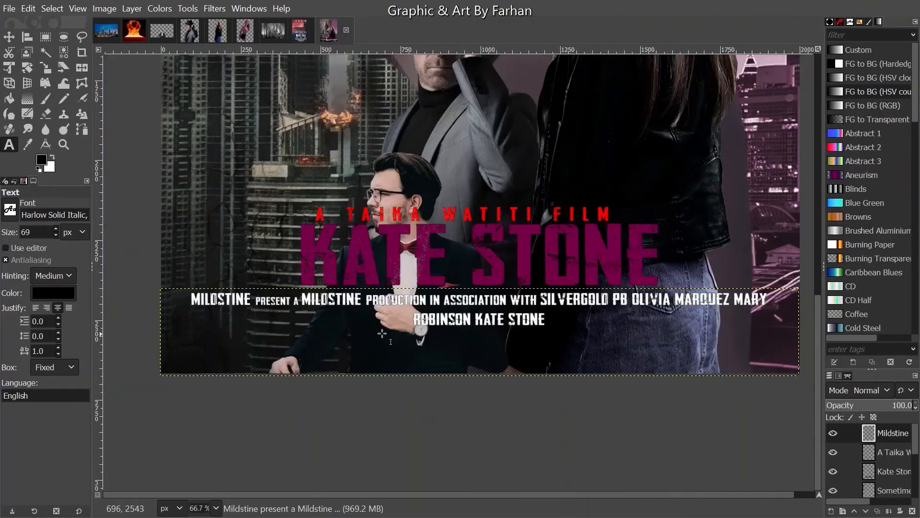
{"action": "left_click", "coordinate": [333, 348]}
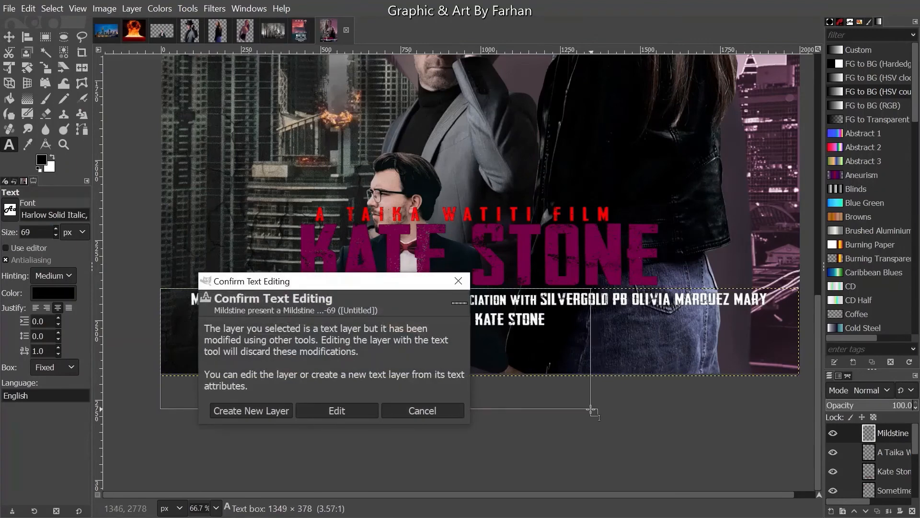
{"action": "left_click", "coordinate": [405, 413]}
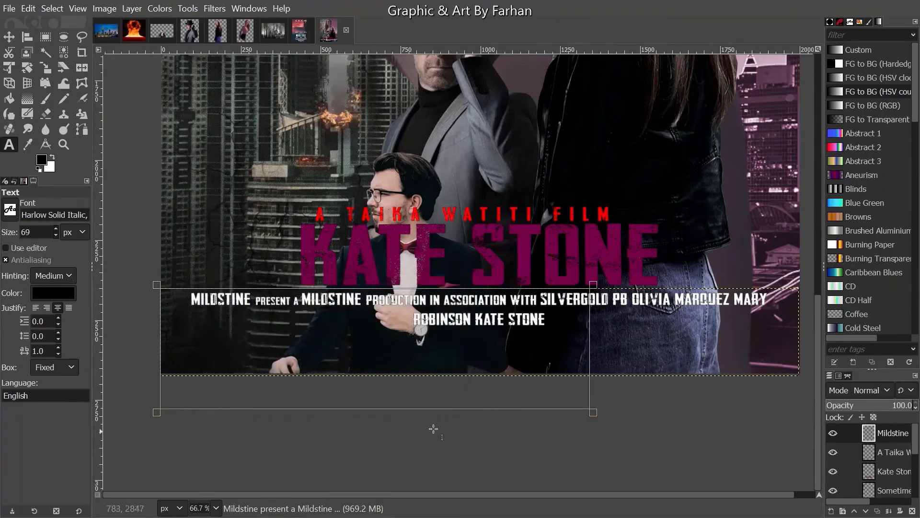
{"action": "left_click", "coordinate": [480, 401]}
- Draw a text box below the credits using the pasted font and white text colour
{"action": "left_click_drag", "start_coordinate": [316, 427], "coordinate": [699, 324]}
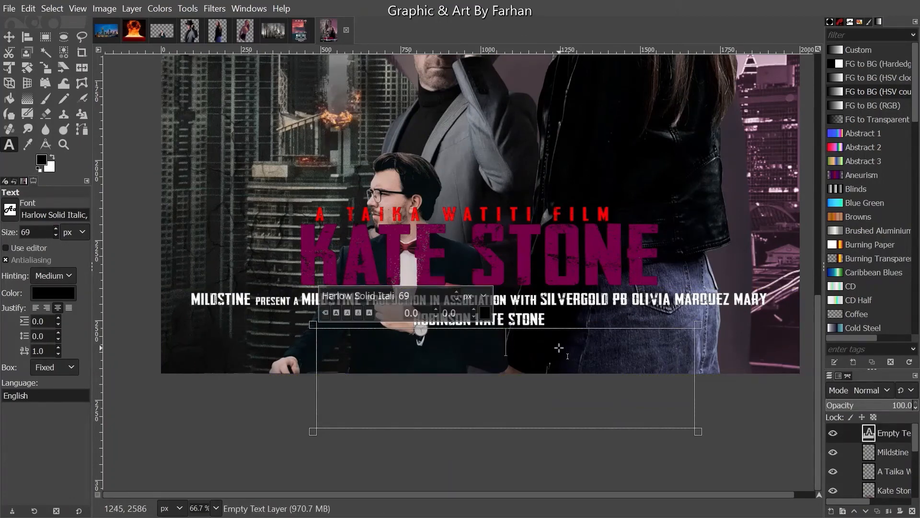
{"action": "triple_click", "coordinate": [365, 296]}
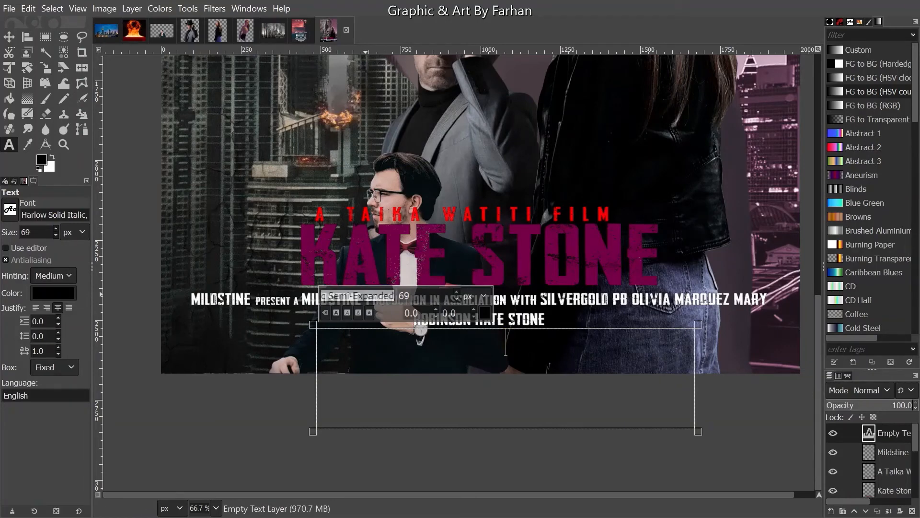
{"action": "key", "text": "ctrl+v"}
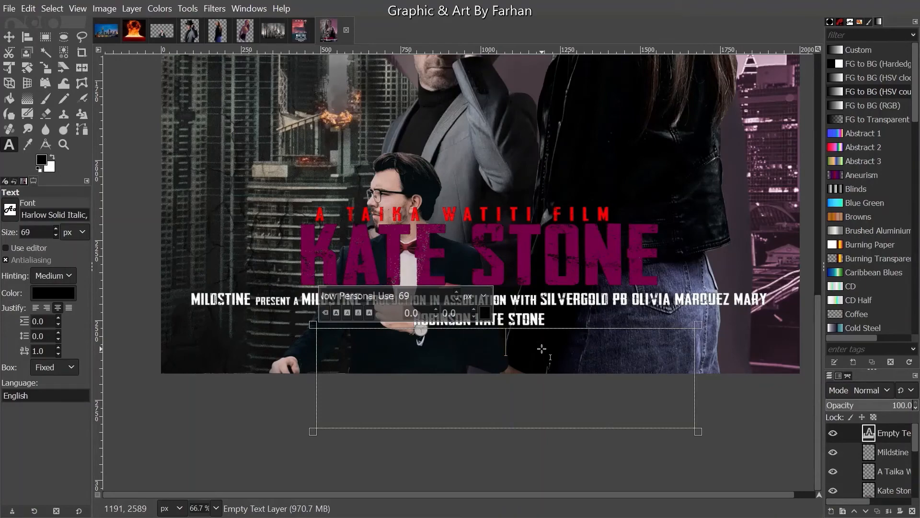
{"action": "left_click", "coordinate": [484, 307]}
{"action": "left_click_drag", "start_coordinate": [400, 317], "coordinate": [375, 253]}
{"action": "left_click", "coordinate": [531, 415]}
- Type the line 'In threaters | Hbo Max', correcting the typos
{"action": "type", "text": "In th"}
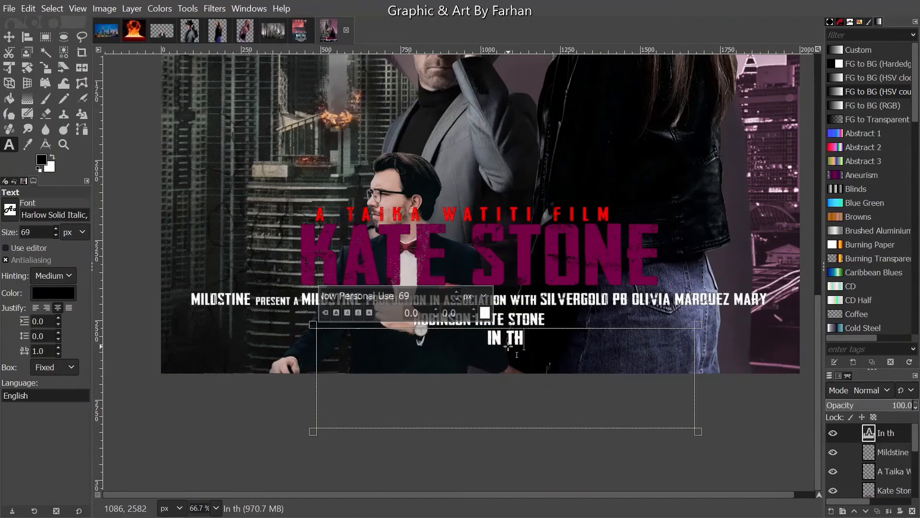
{"action": "type", "text": "reaters"}
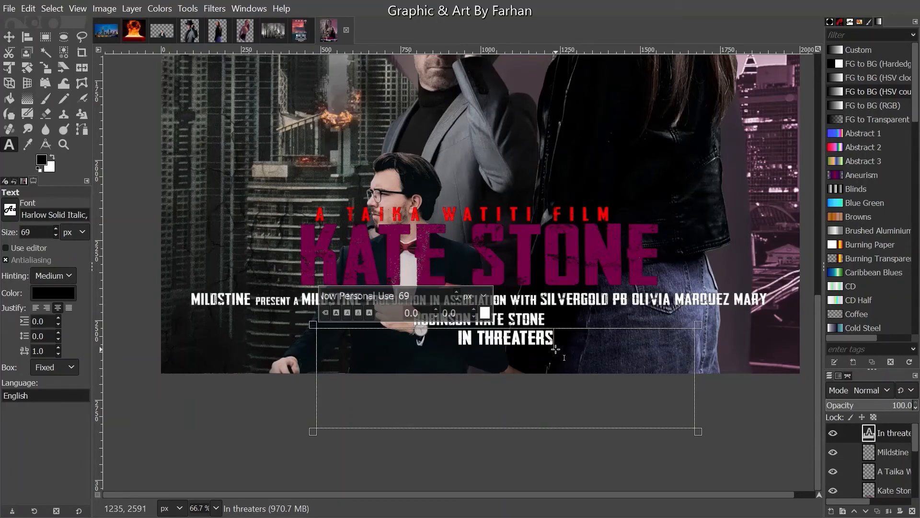
{"action": "type", "text": " |"}
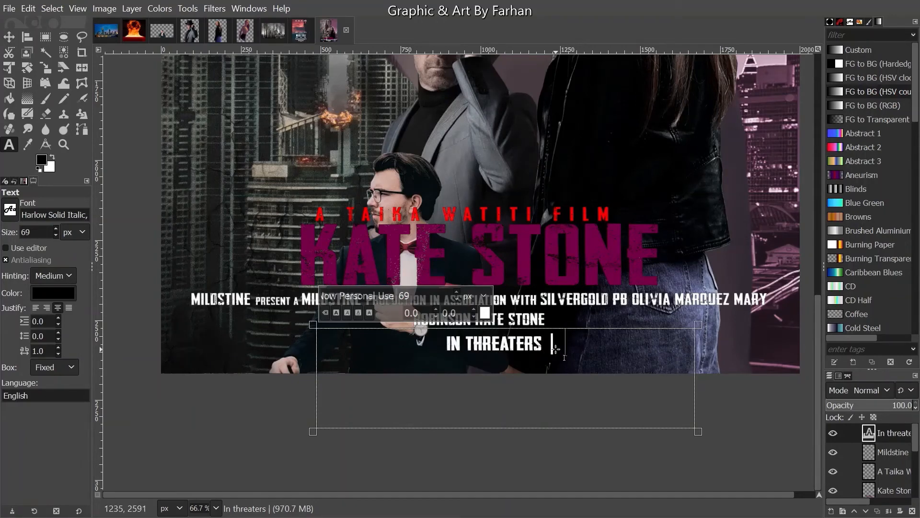
{"action": "type", "text": " Hbi"}
{"action": "key", "text": "BackSpace"}
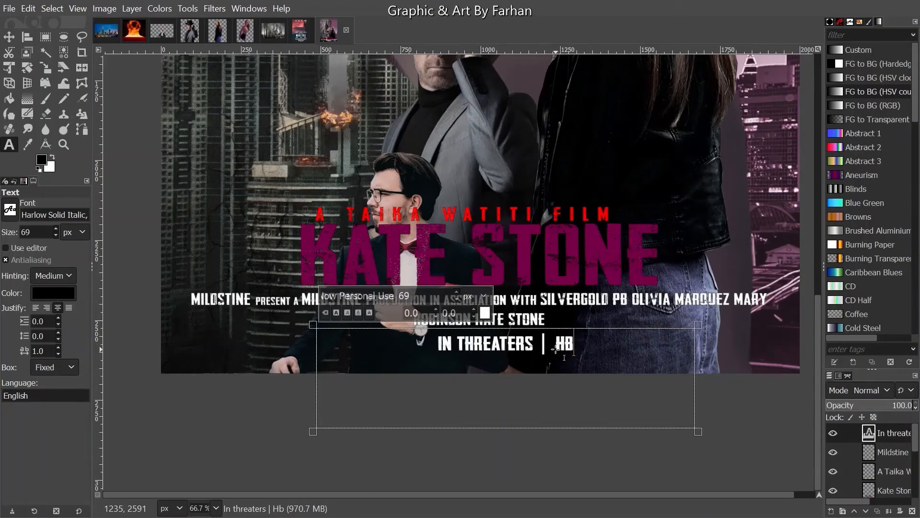
{"action": "type", "text": "o Am"}
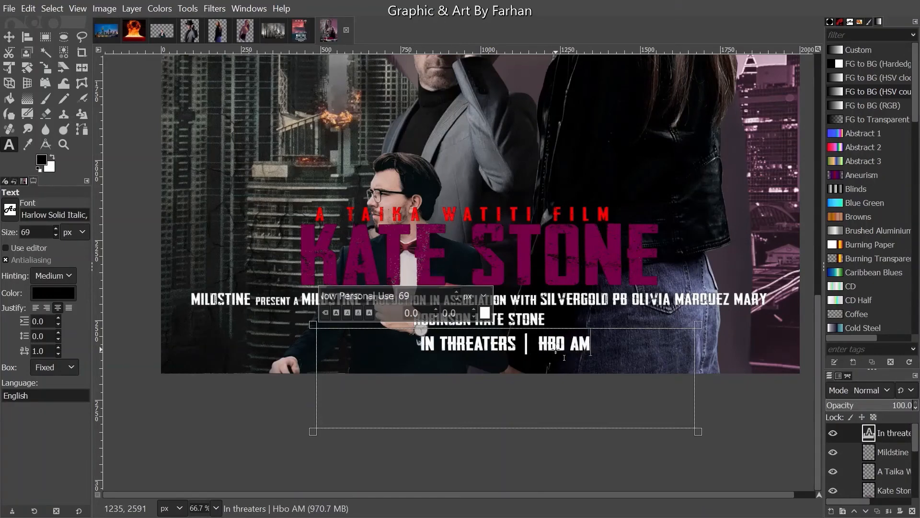
{"action": "key", "text": "BackSpace"}
{"action": "key", "text": "BackSpace"}
{"action": "type", "text": "Max"}
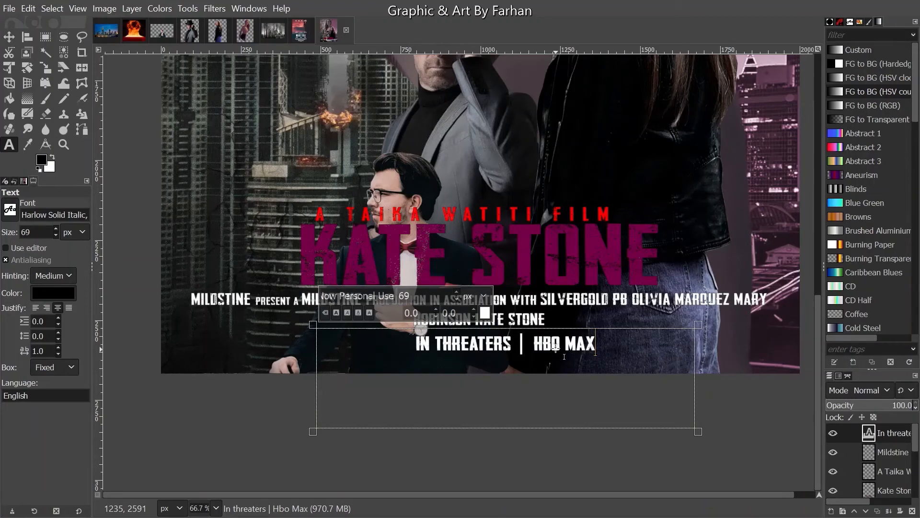
- Select the whole credit line and set its font size to 52
{"action": "left_click_drag", "start_coordinate": [595, 344], "coordinate": [382, 334]}
{"action": "type", "text": "40"}
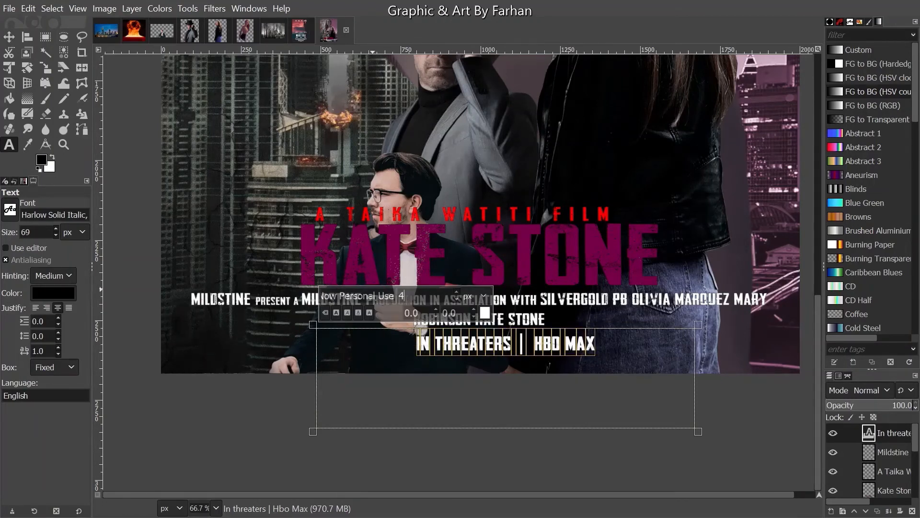
{"action": "key", "text": "Return"}
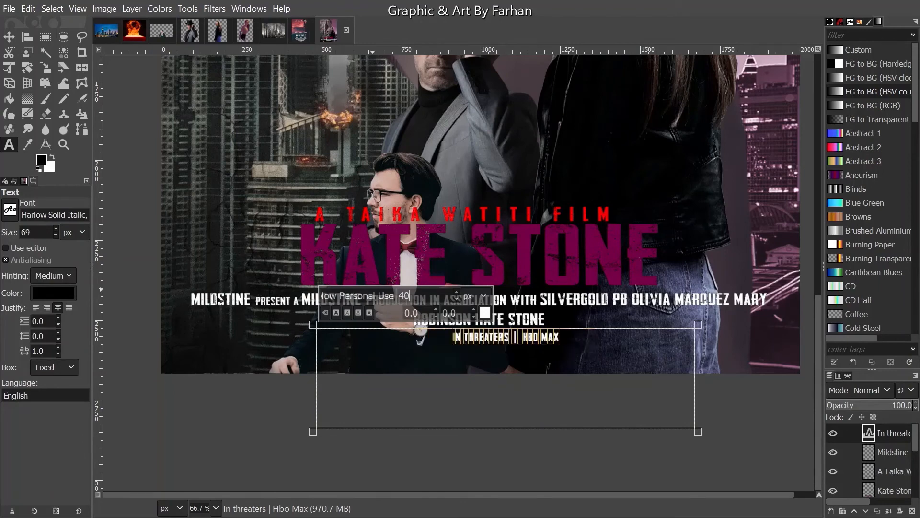
{"action": "left_click", "coordinate": [456, 292]}
{"action": "left_click", "coordinate": [457, 300]}
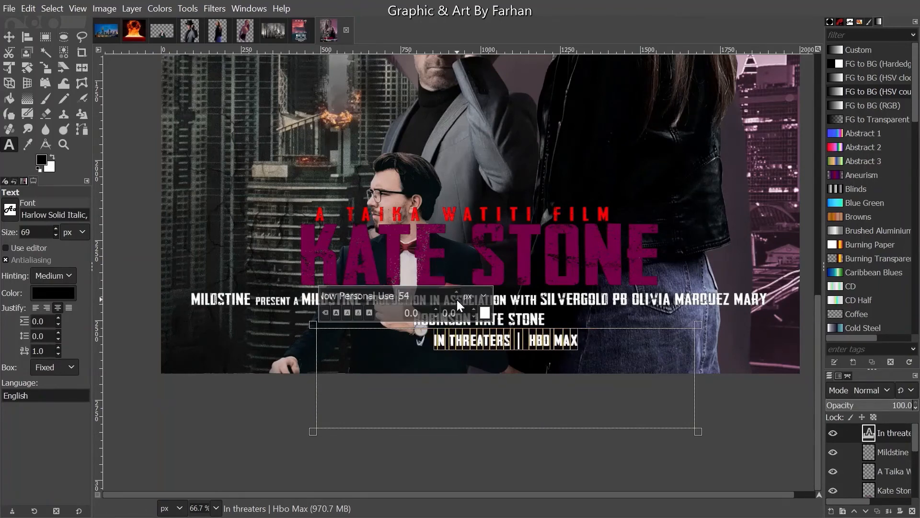
{"action": "left_click", "coordinate": [457, 301]}
{"action": "left_click", "coordinate": [457, 301]}
{"action": "left_click", "coordinate": [575, 346]}
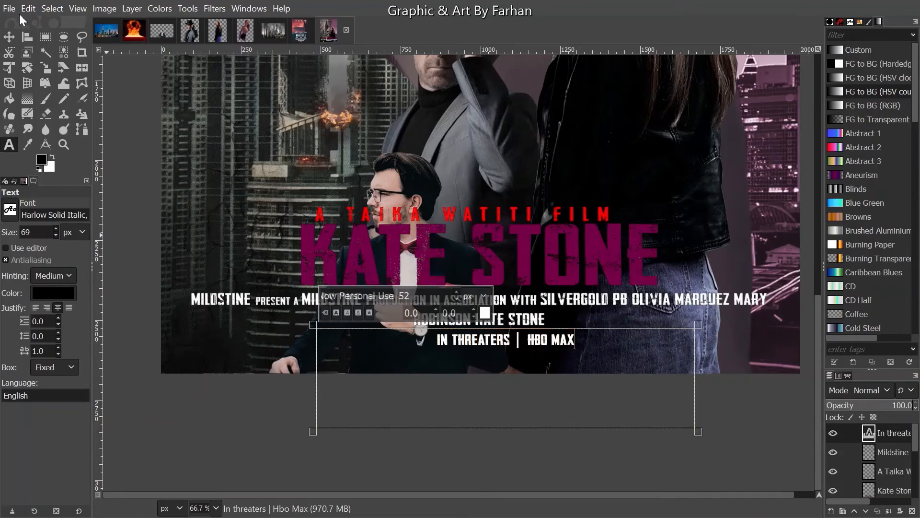
{"action": "left_click", "coordinate": [9, 36]}
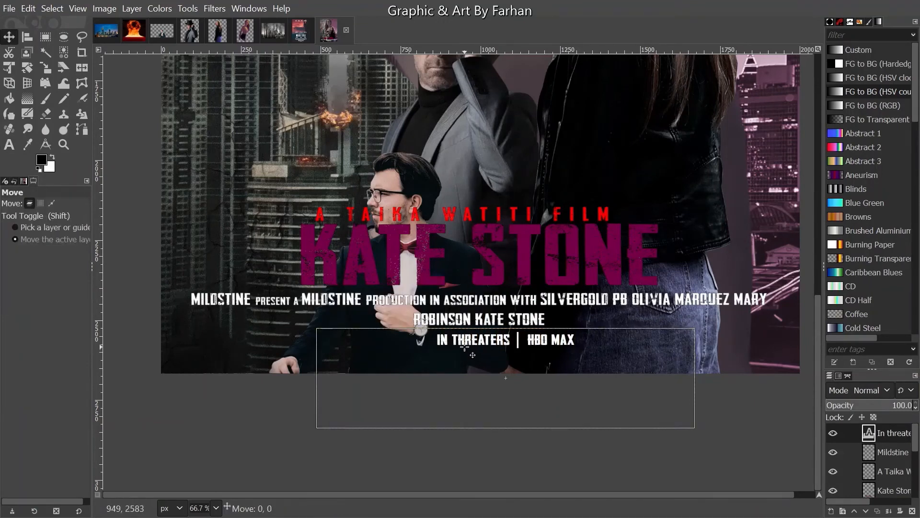
- Move the HBO MAX line up a few pixels and stroke the outline of its alpha selection
{"action": "left_click_drag", "start_coordinate": [472, 354], "coordinate": [473, 351]}
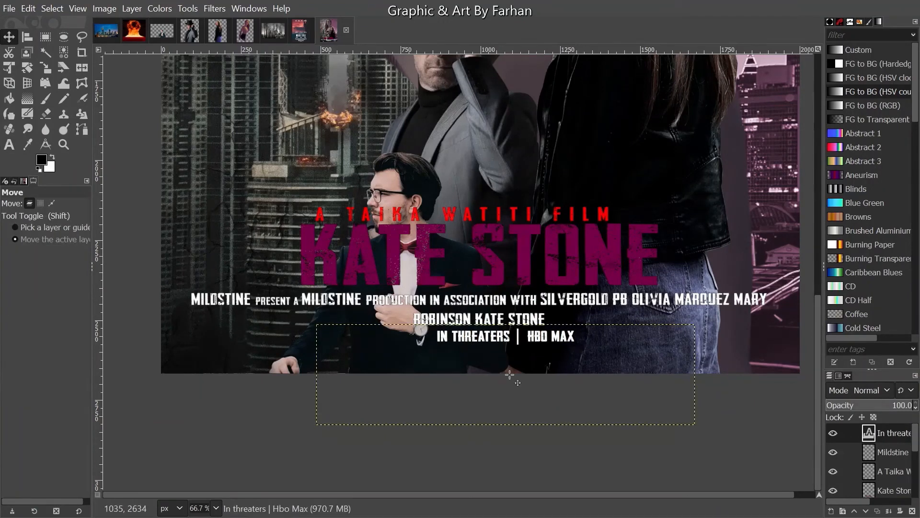
{"action": "right_click", "coordinate": [896, 433]}
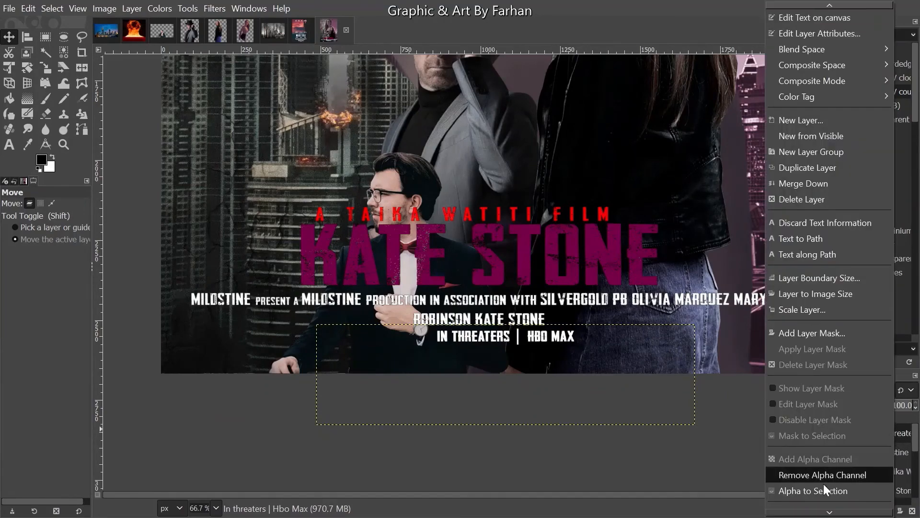
{"action": "left_click", "coordinate": [823, 488]}
{"action": "left_click", "coordinate": [28, 9]}
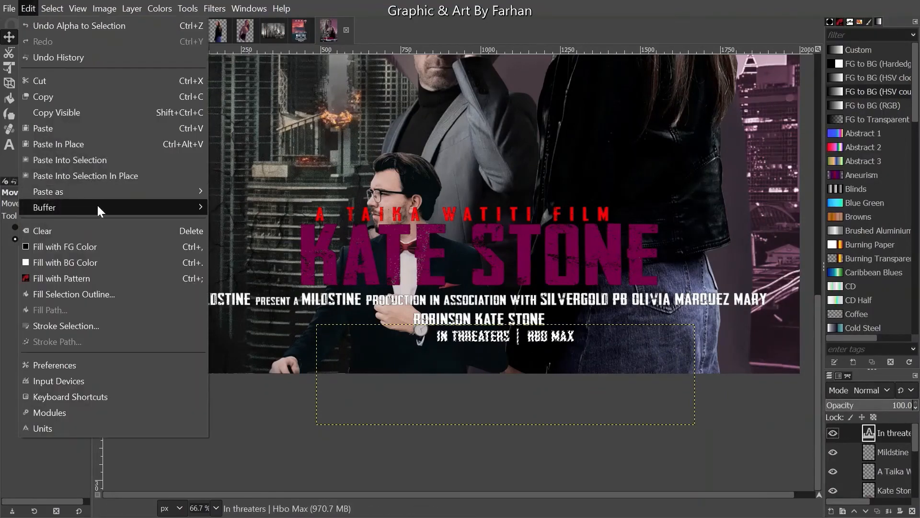
{"action": "left_click", "coordinate": [84, 325]}
{"action": "left_click", "coordinate": [475, 365]}
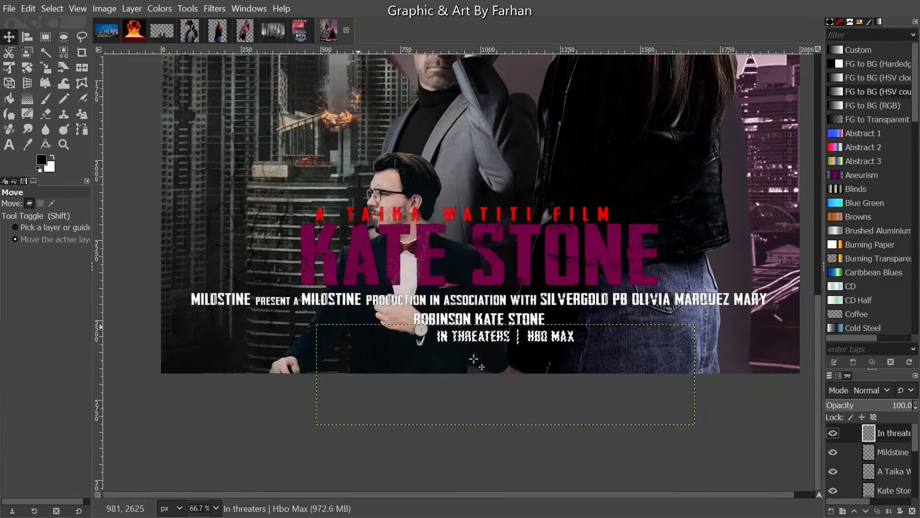
{"action": "left_click", "coordinate": [13, 148]}
- Dismiss the text-editing warning and set the text font to Now Personal Use
{"action": "left_click", "coordinate": [290, 337]}
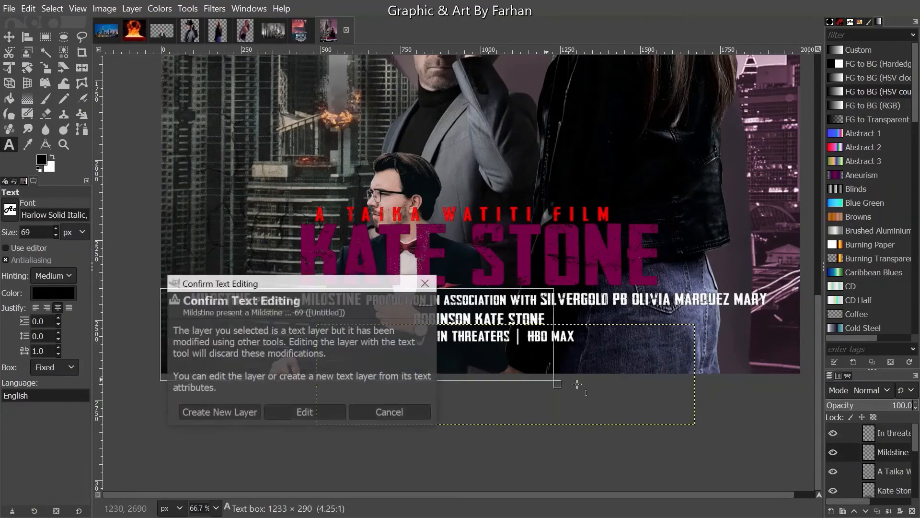
{"action": "left_click", "coordinate": [390, 411]}
{"action": "left_click", "coordinate": [433, 445]}
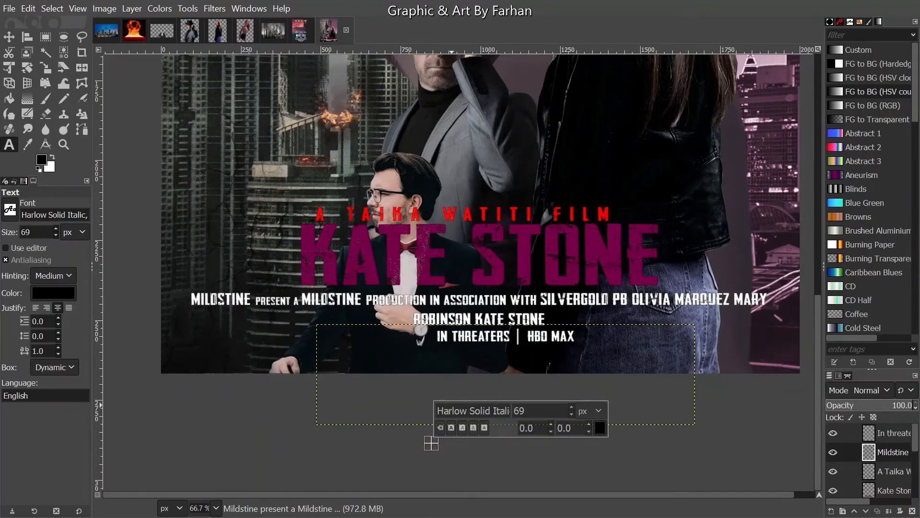
{"action": "triple_click", "coordinate": [468, 410]}
{"action": "type", "text": "Now Personal Use"}
{"action": "key", "text": "Return"}
- Draw a text box below the credit line, type 'July 26 | 2021', and select it all
{"action": "left_click_drag", "start_coordinate": [431, 437], "coordinate": [633, 491]}
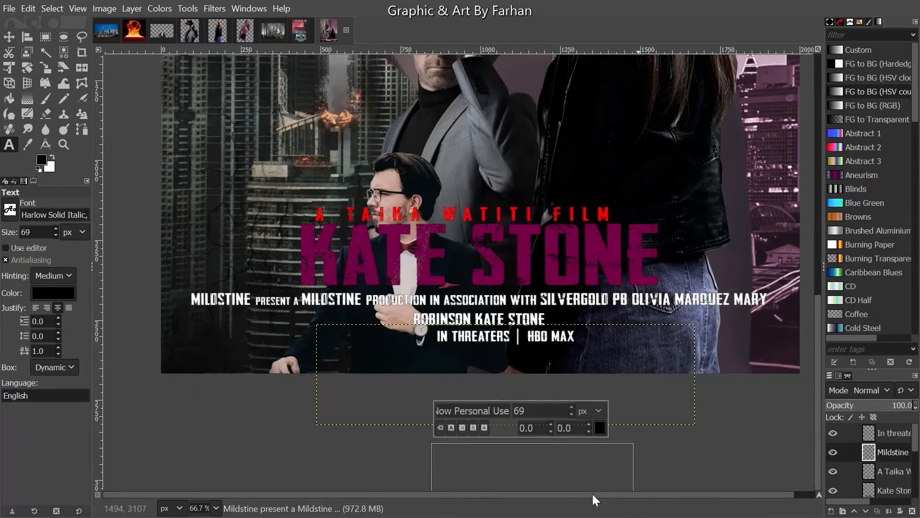
{"action": "left_click_drag", "start_coordinate": [521, 444], "coordinate": [521, 349]}
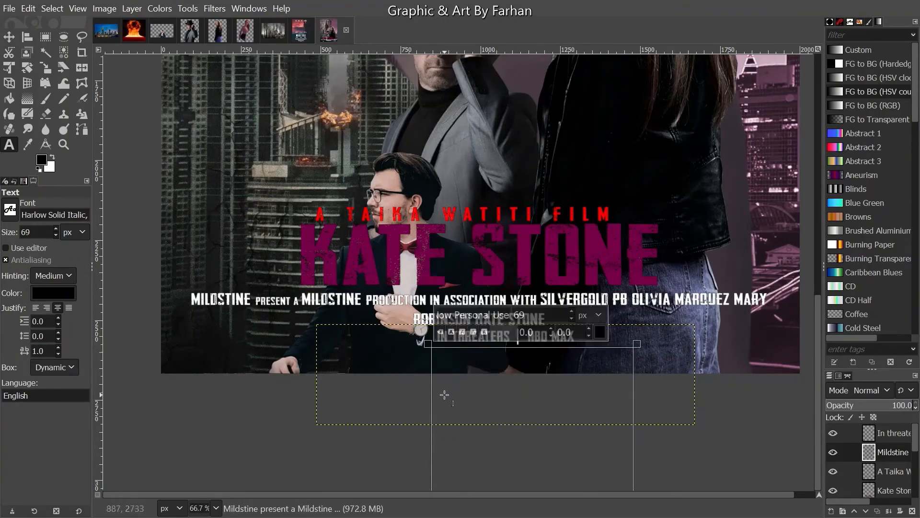
{"action": "left_click_drag", "start_coordinate": [433, 380], "coordinate": [407, 377]}
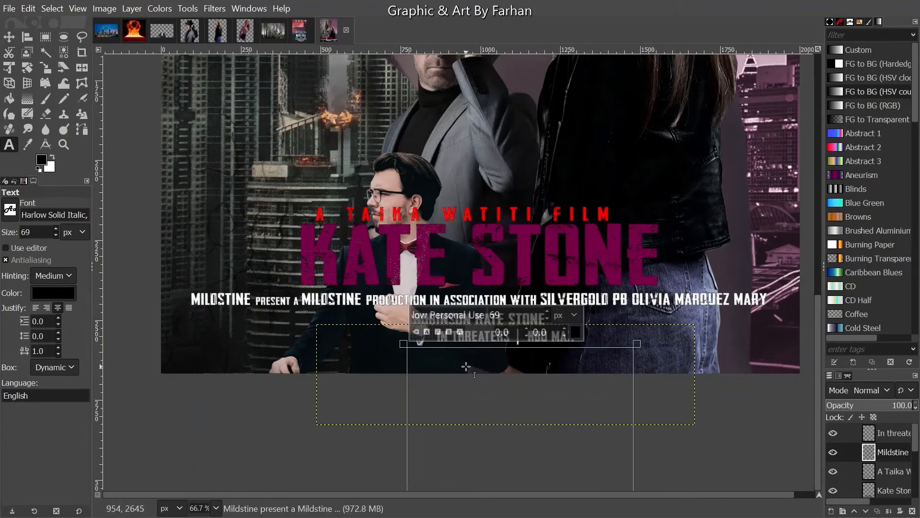
{"action": "type", "text": "Jul"}
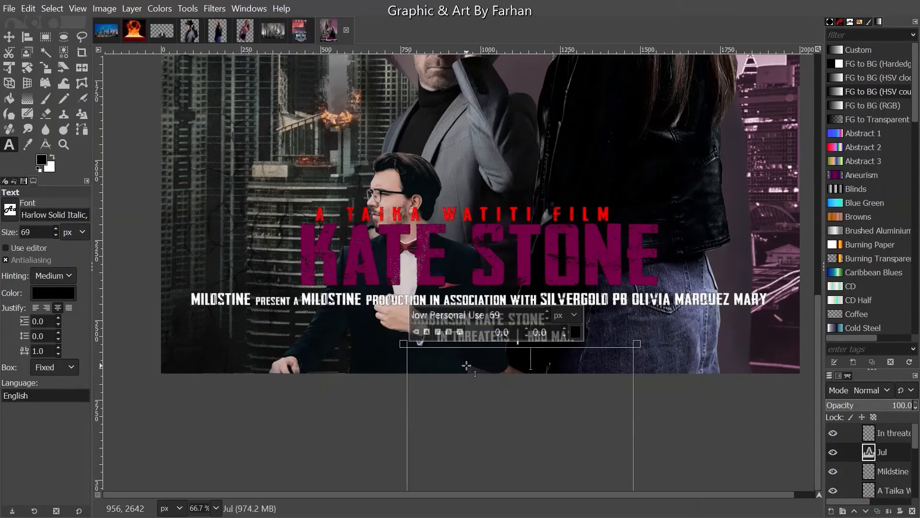
{"action": "type", "text": "y 26"}
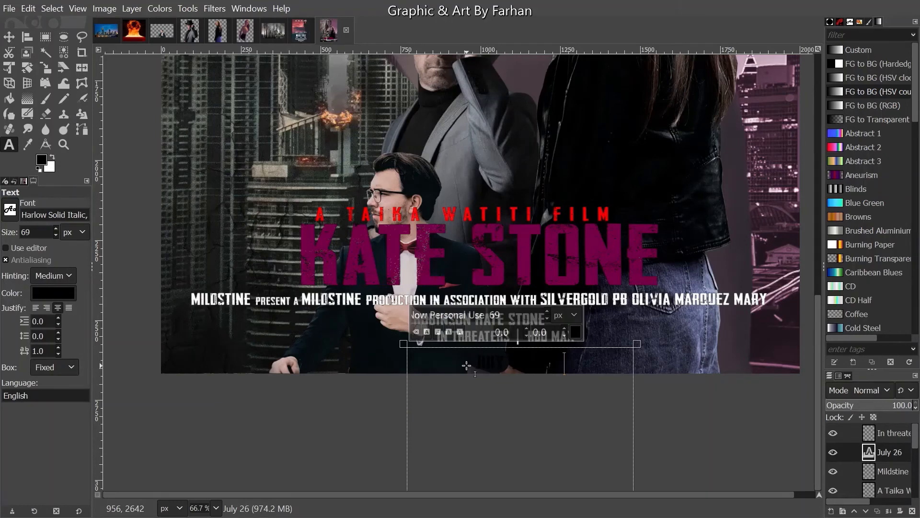
{"action": "type", "text": "| 2021"}
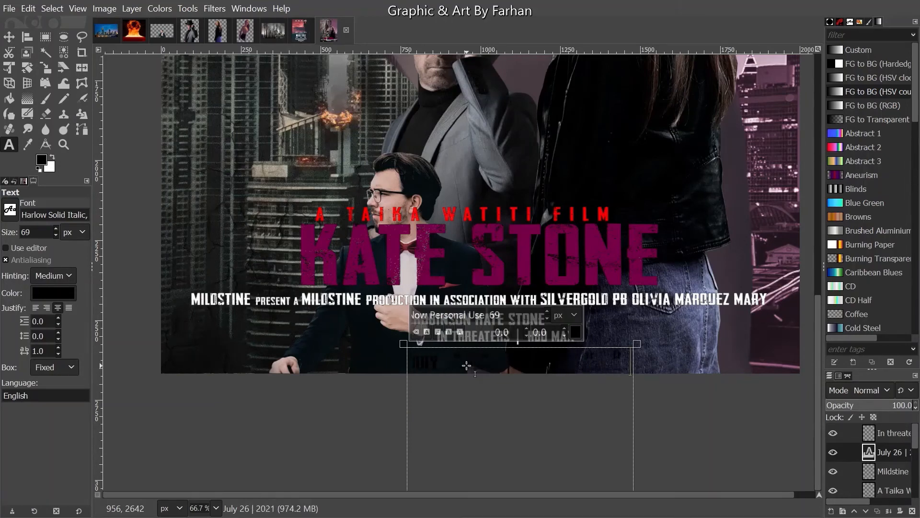
{"action": "key", "text": "ctrl+a"}
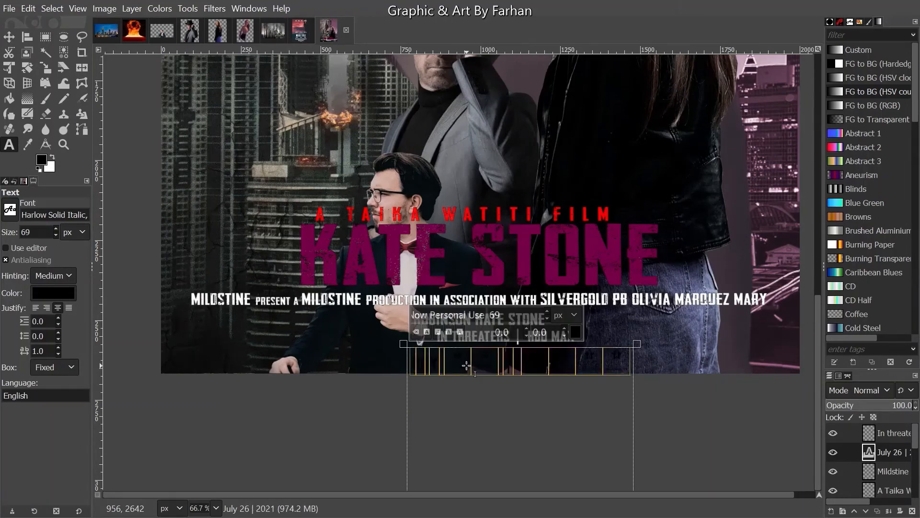
- Change the selected date text's colour to white
{"action": "left_click", "coordinate": [574, 331]}
{"action": "left_click_drag", "start_coordinate": [510, 333], "coordinate": [473, 275]}
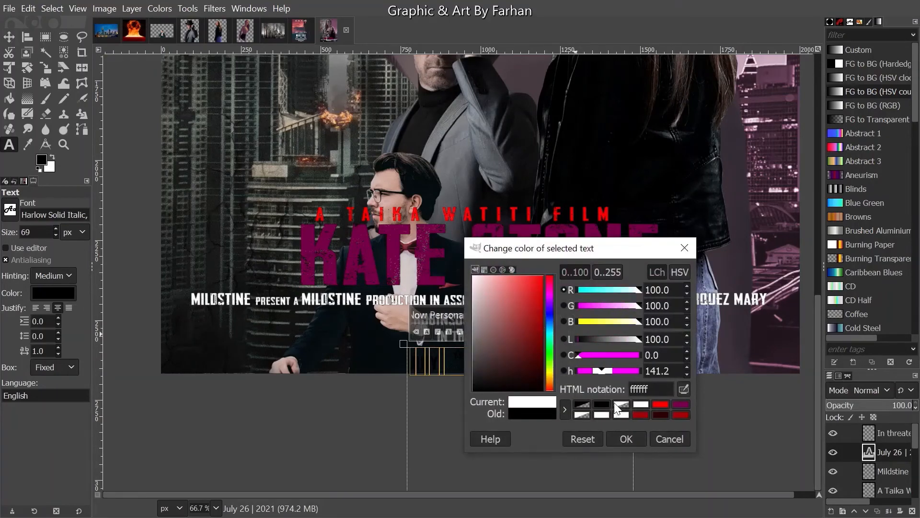
{"action": "left_click", "coordinate": [623, 438]}
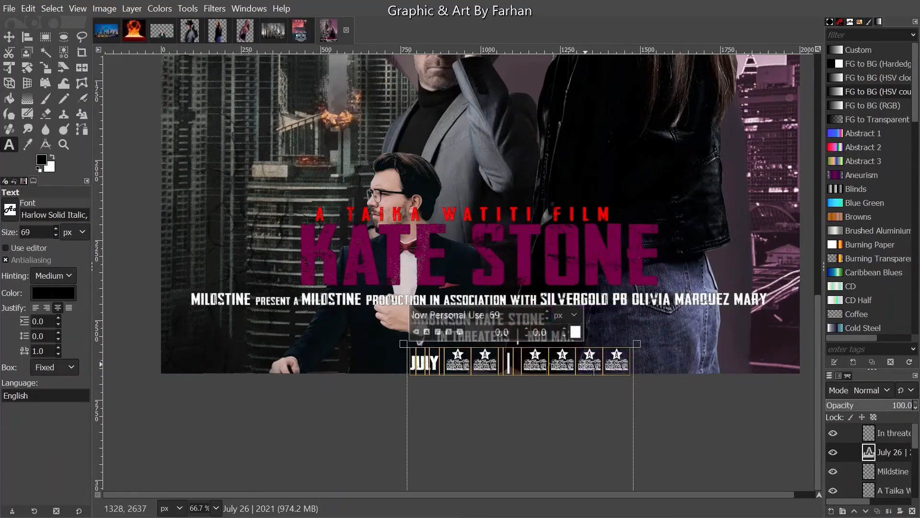
- Retype the text, deleting bars and digits that render as glyphs, leaving just 'JULY'
{"action": "type", "text": "july"}
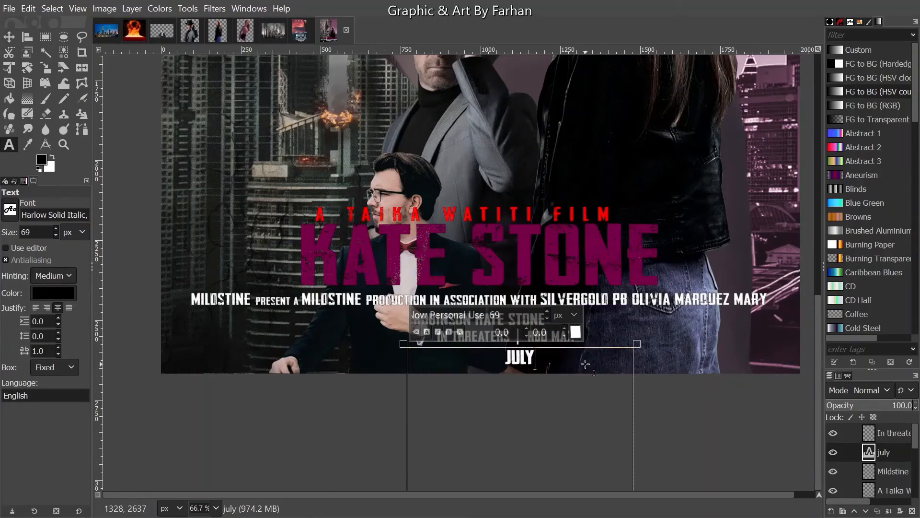
{"action": "type", "text": " |"}
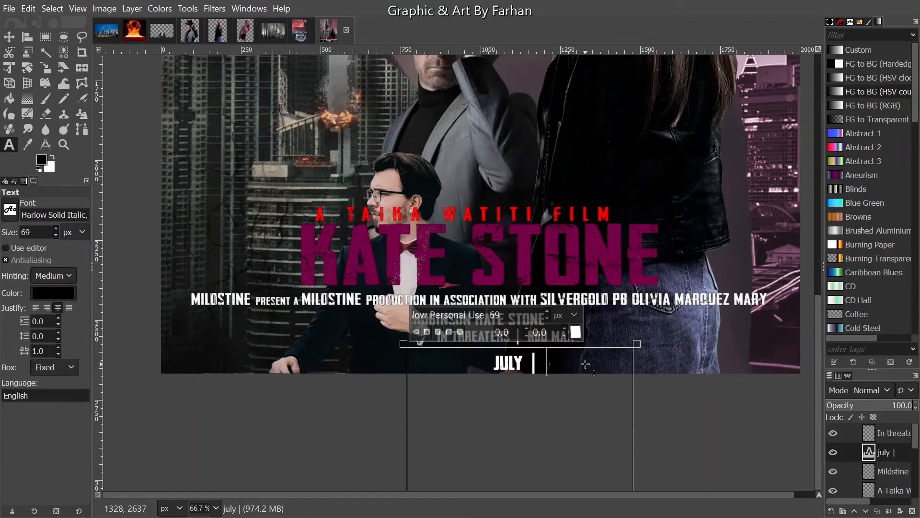
{"action": "key", "text": "BackSpace"}
{"action": "type", "text": "2"}
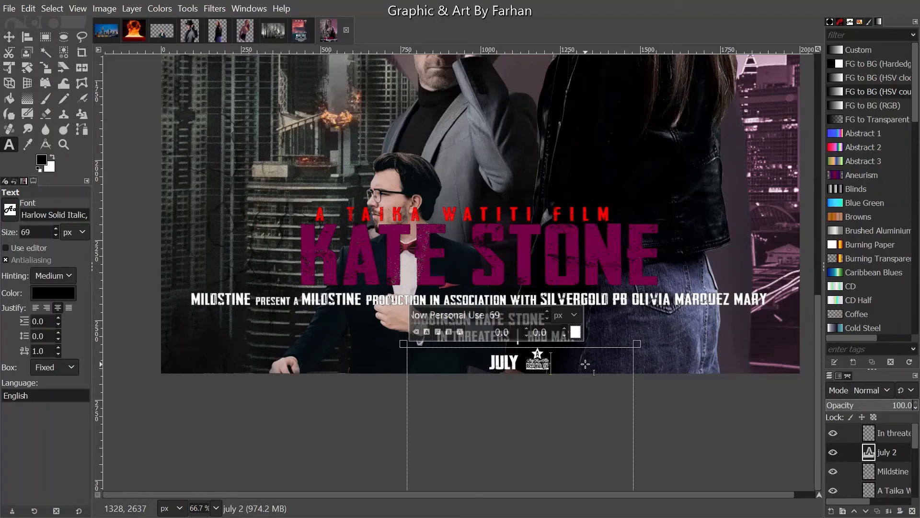
{"action": "key", "text": "BackSpace"}
{"action": "scroll", "coordinate": [586, 365], "scroll_direction": "up", "scroll_amount": 2}
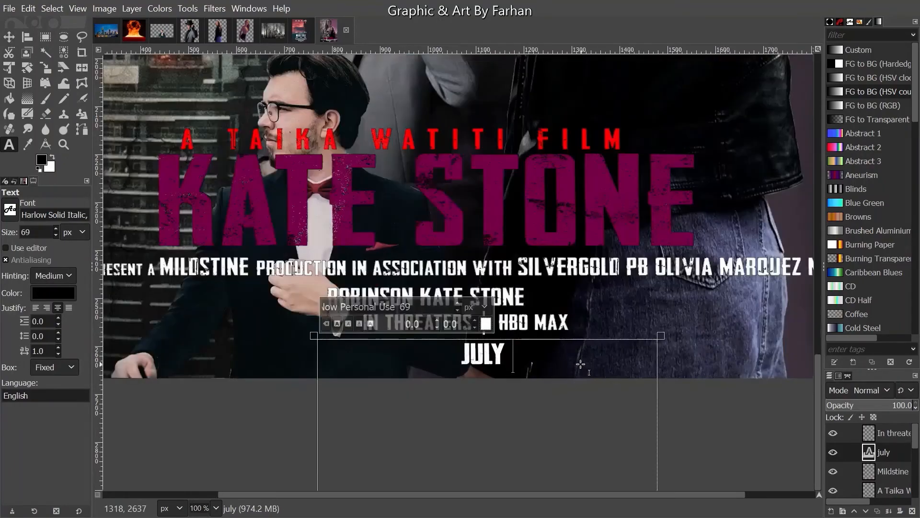
{"action": "type", "text": "2"}
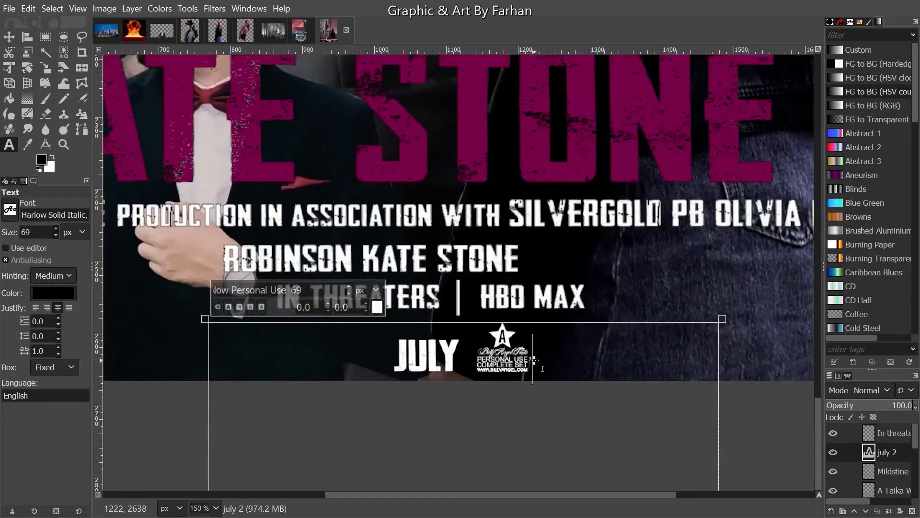
{"action": "type", "text": "6"}
{"action": "key", "text": "BackSpace"}
{"action": "key", "text": "BackSpace"}
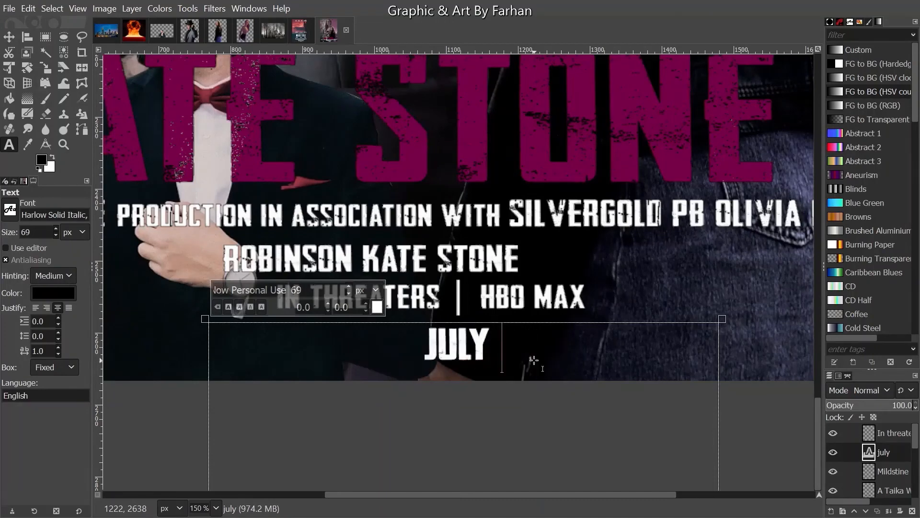
{"action": "type", "text": "@^"}
{"action": "key", "text": "BackSpace"}
{"action": "key", "text": "BackSpace"}
- Reopen the JULY text for editing after dismissing repeated text-editing warnings
{"action": "left_click", "coordinate": [202, 279]}
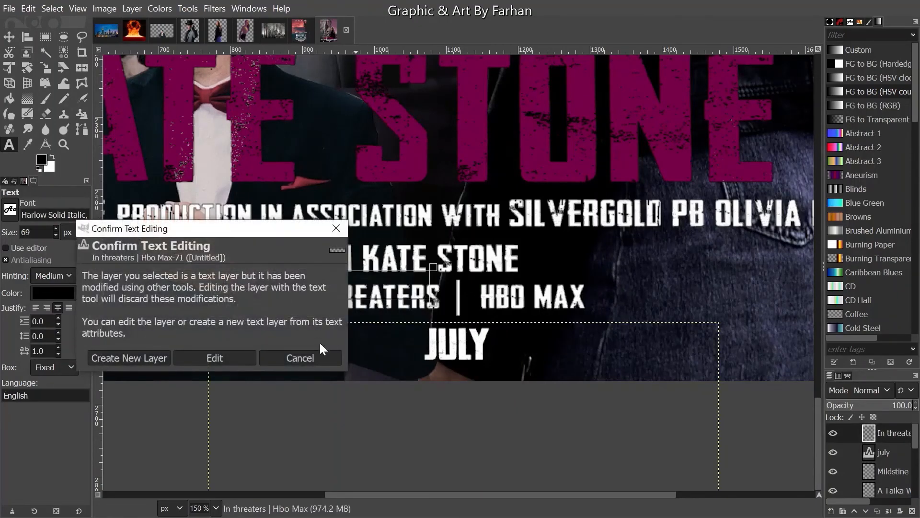
{"action": "left_click", "coordinate": [319, 356]}
{"action": "left_click", "coordinate": [382, 358]}
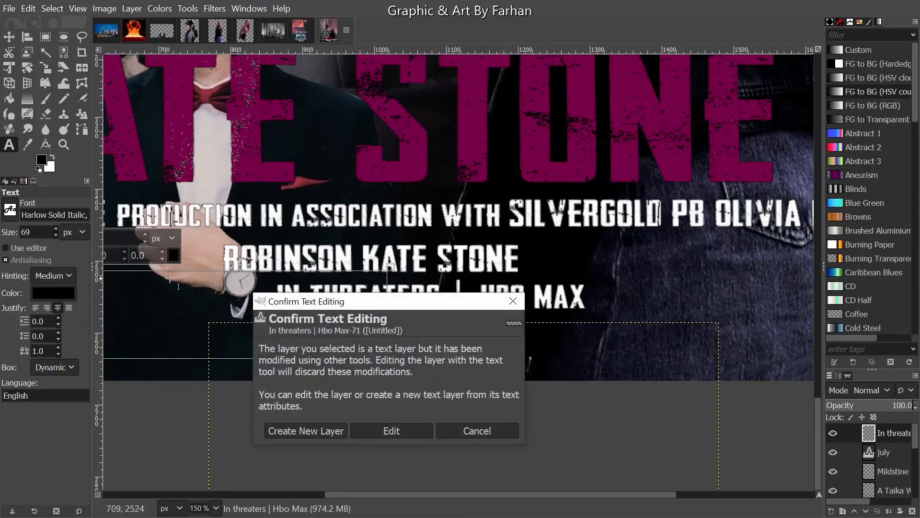
{"action": "left_click", "coordinate": [480, 431]}
{"action": "left_click", "coordinate": [341, 396]}
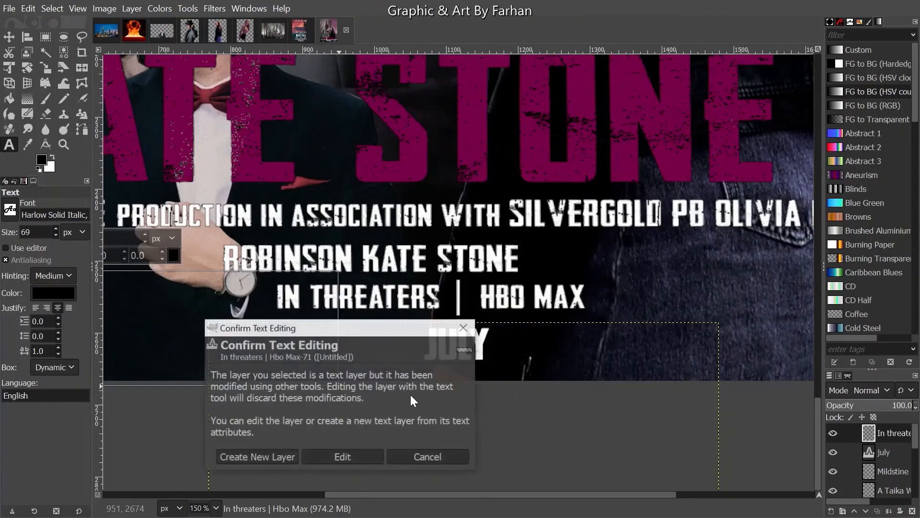
{"action": "left_click", "coordinate": [440, 456]}
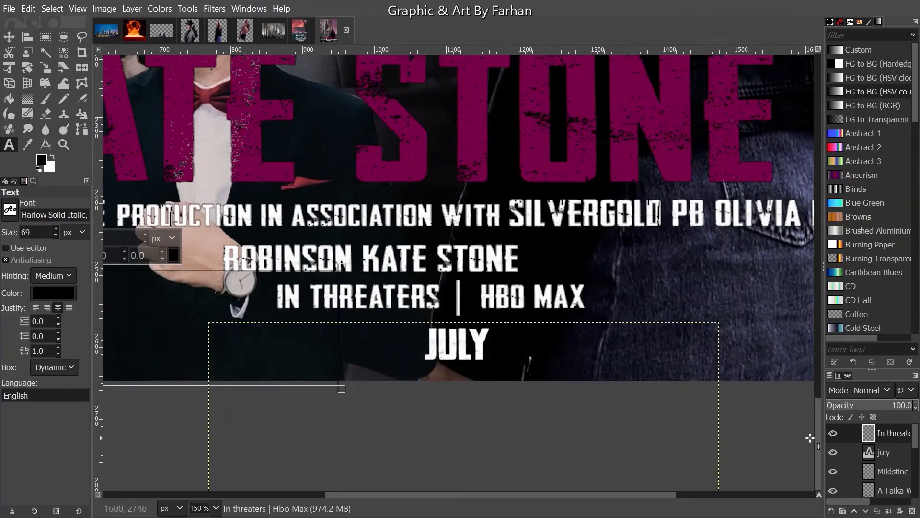
{"action": "left_click", "coordinate": [450, 343]}
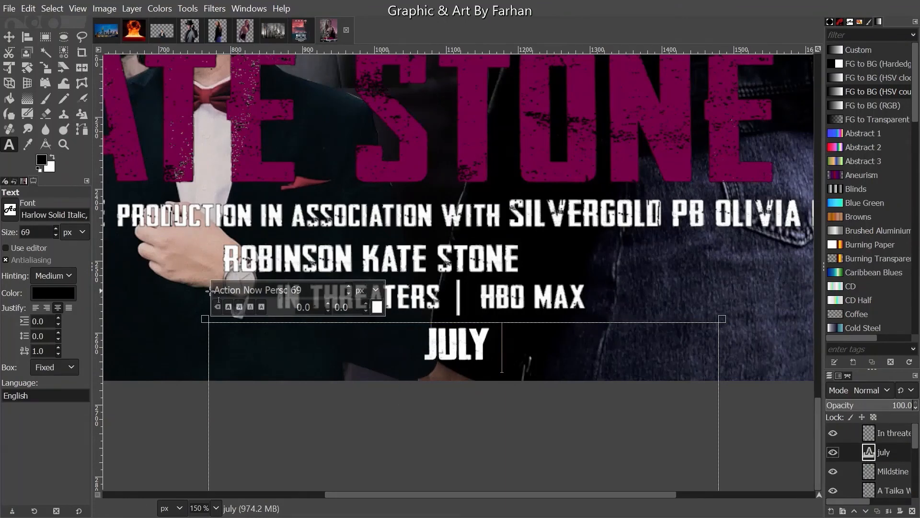
- Choose Impact Condensed from the Fonts list and confirm it by typing 'imp' in the font field
{"action": "triple_click", "coordinate": [240, 290]}
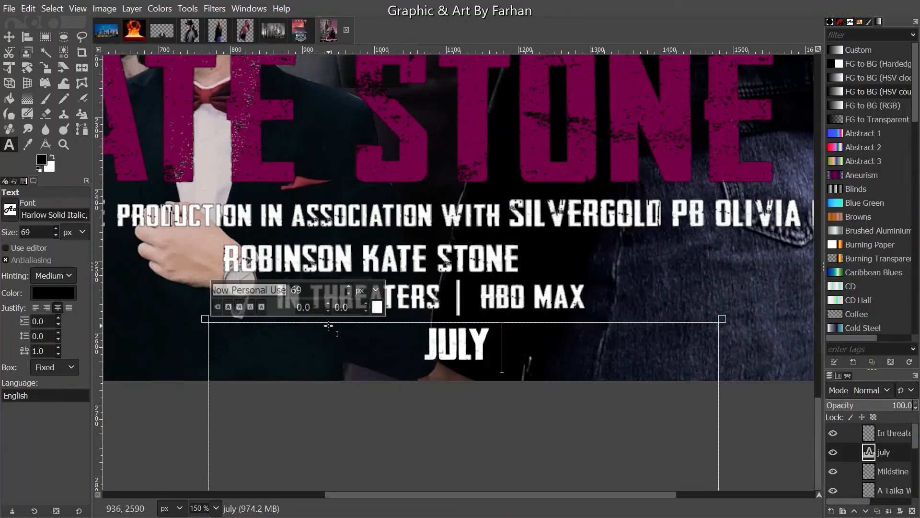
{"action": "left_click", "coordinate": [850, 22]}
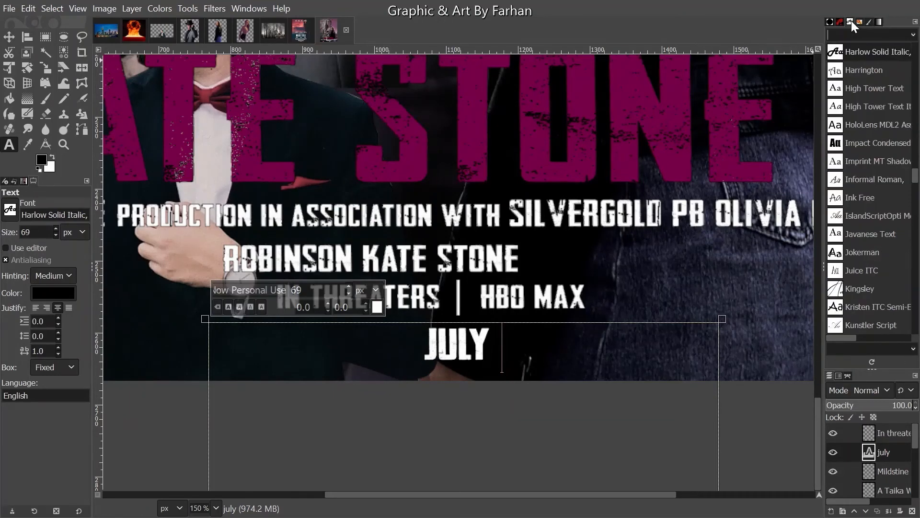
{"action": "left_click", "coordinate": [896, 148]}
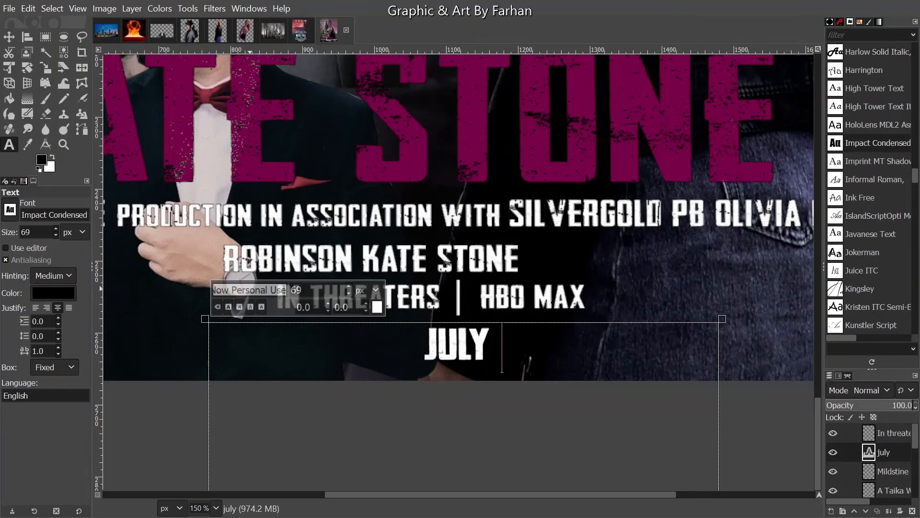
{"action": "double_click", "coordinate": [250, 290]}
{"action": "triple_click", "coordinate": [250, 290]}
{"action": "type", "text": "imp"}
{"action": "key", "text": "Return"}
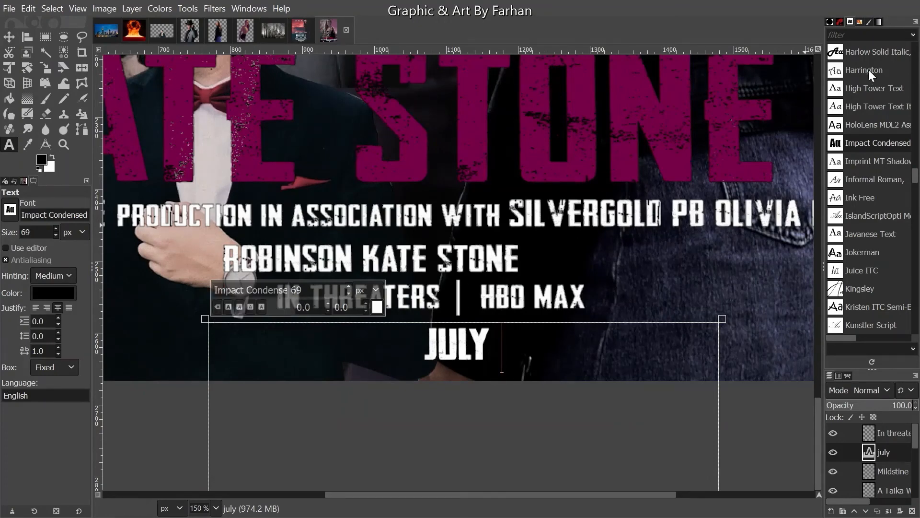
- Type ' 26 | 2021' after JULY in the date line
{"action": "left_click", "coordinate": [876, 22]}
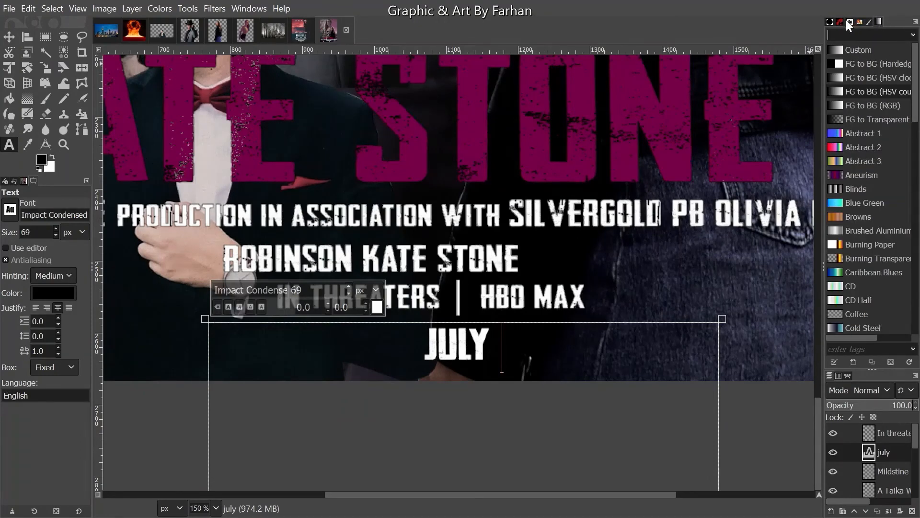
{"action": "left_click", "coordinate": [831, 21]}
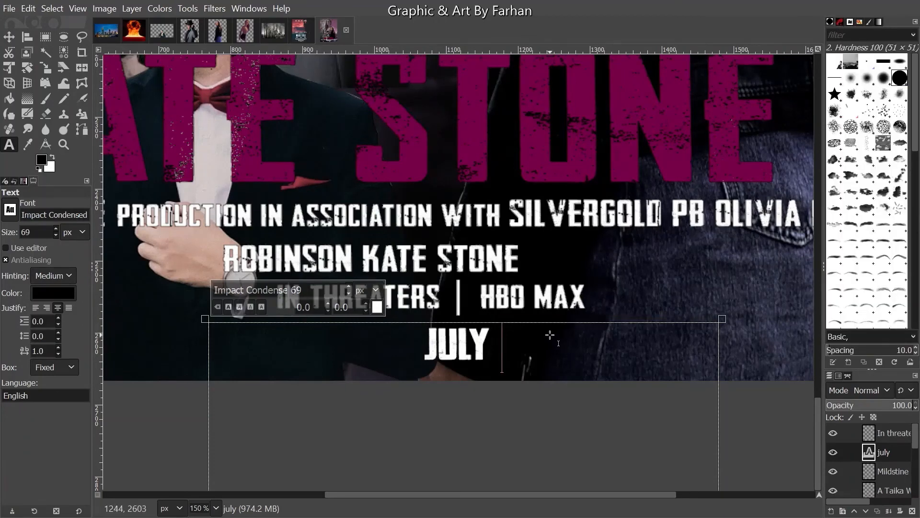
{"action": "type", "text": "26"}
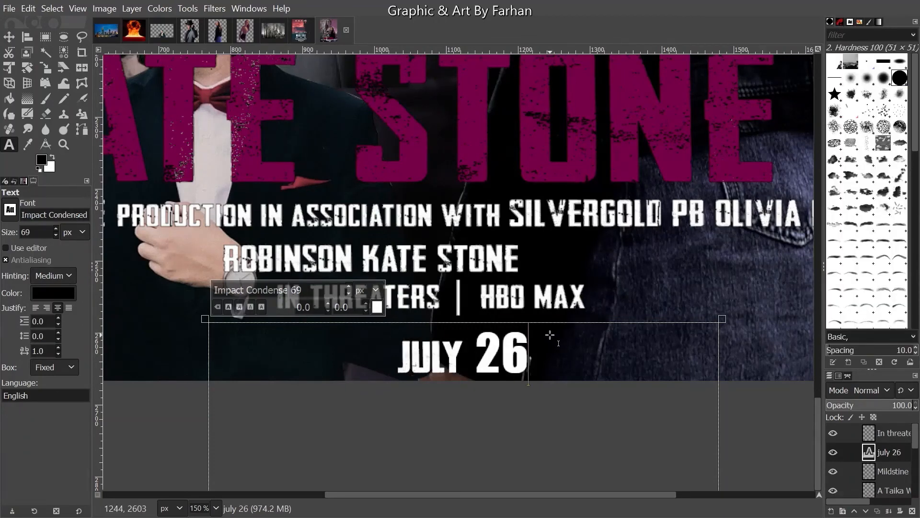
{"action": "type", "text": " |"}
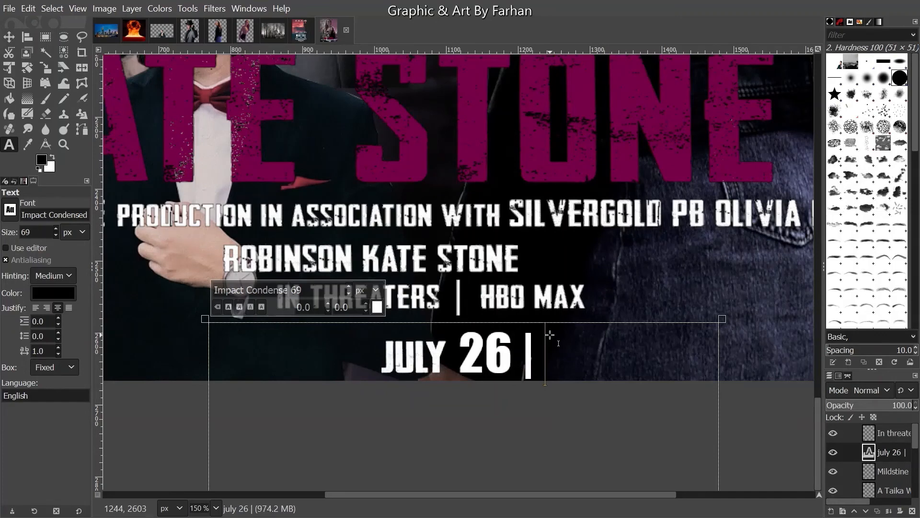
{"action": "type", "text": " 2021"}
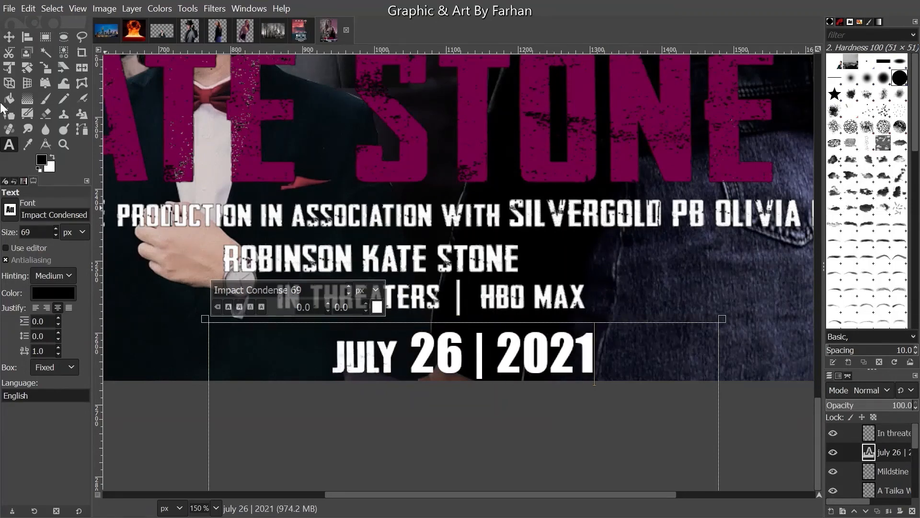
- Select the 26 and then the 2021 and set each to 50 px
{"action": "left_click_drag", "start_coordinate": [410, 354], "coordinate": [461, 348]}
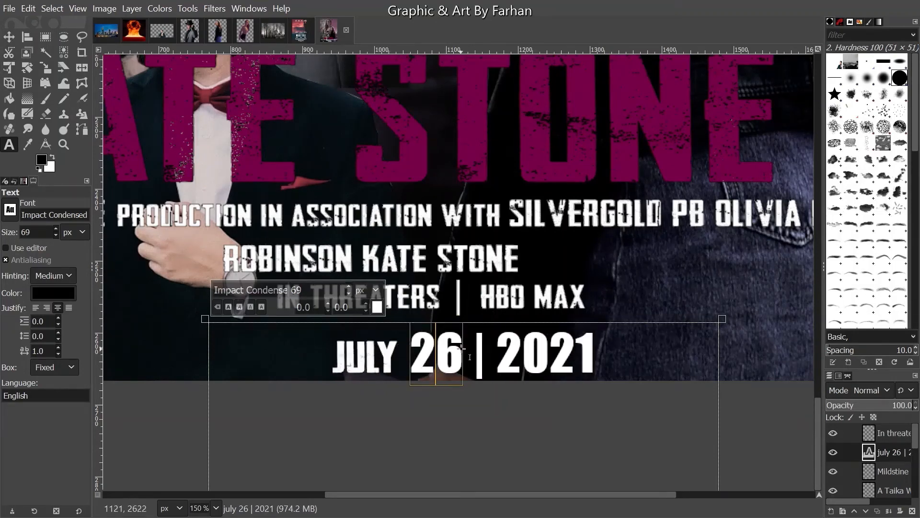
{"action": "double_click", "coordinate": [294, 289]}
{"action": "type", "text": "50"}
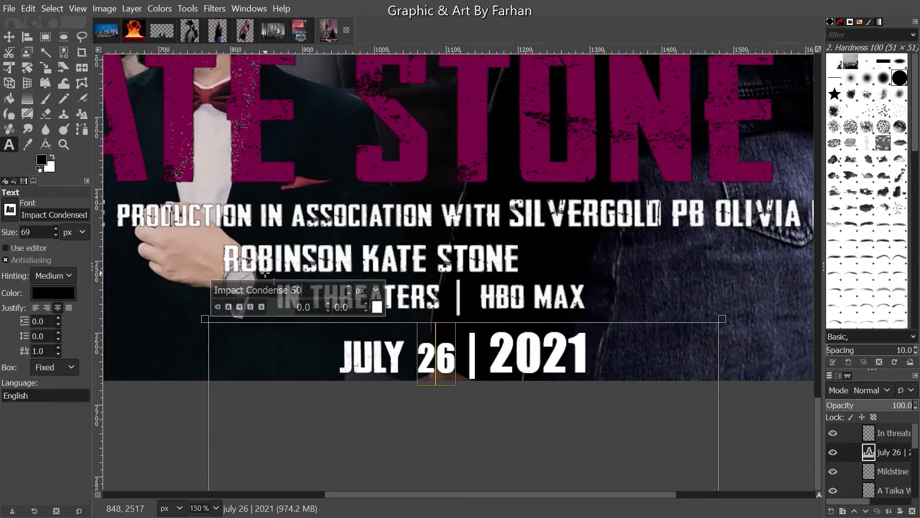
{"action": "left_click_drag", "start_coordinate": [490, 344], "coordinate": [576, 349]}
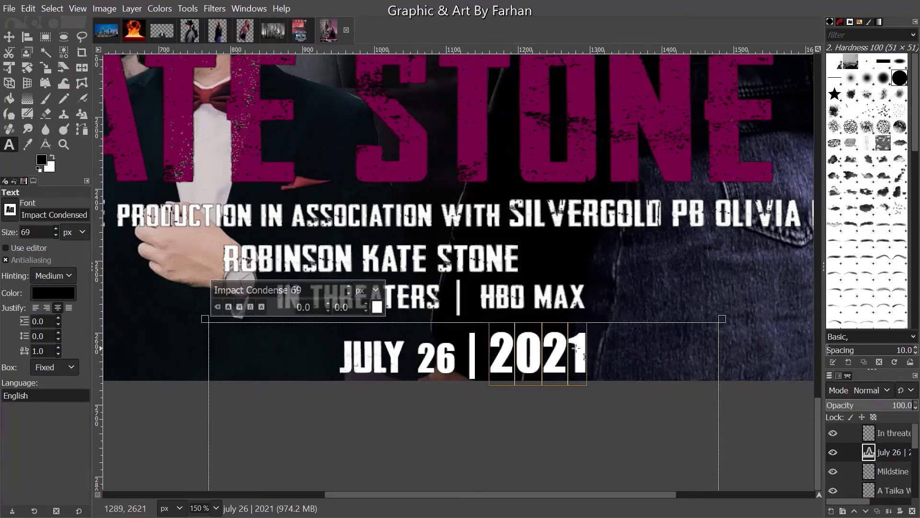
{"action": "double_click", "coordinate": [296, 289]}
{"action": "key", "text": "Return"}
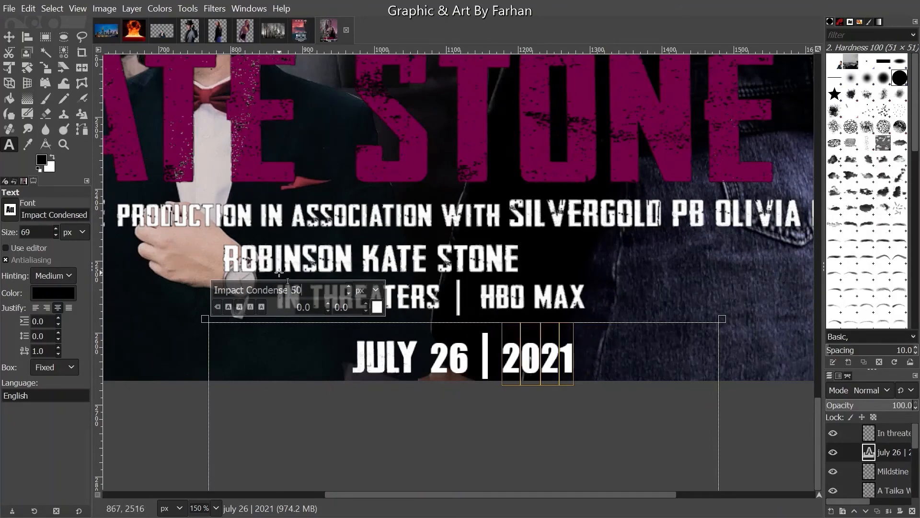
{"action": "left_click", "coordinate": [14, 38]}
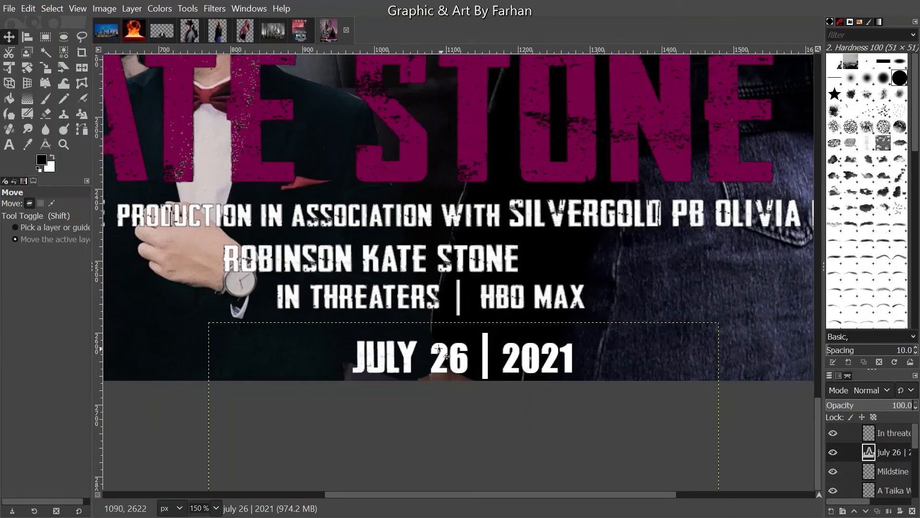
- Move the date line up toward IN THREATERS and stretch its text box out to both sides
{"action": "left_click_drag", "start_coordinate": [439, 350], "coordinate": [421, 340]}
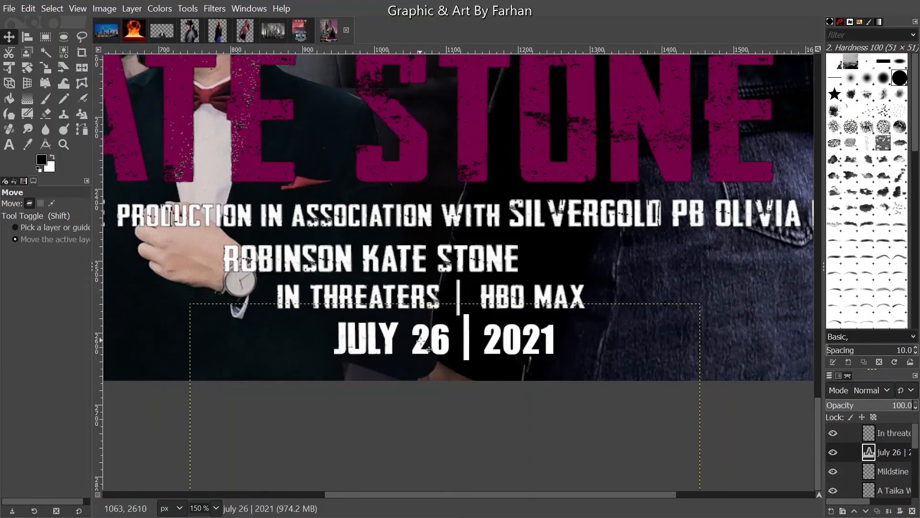
{"action": "scroll", "coordinate": [422, 341], "scroll_direction": "down", "scroll_amount": 3}
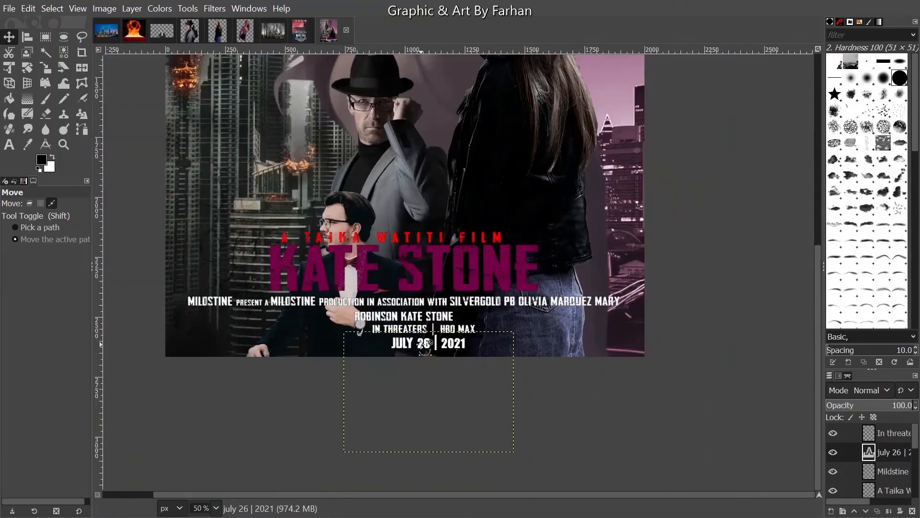
{"action": "left_click", "coordinate": [9, 145]}
{"action": "left_click", "coordinate": [476, 358]}
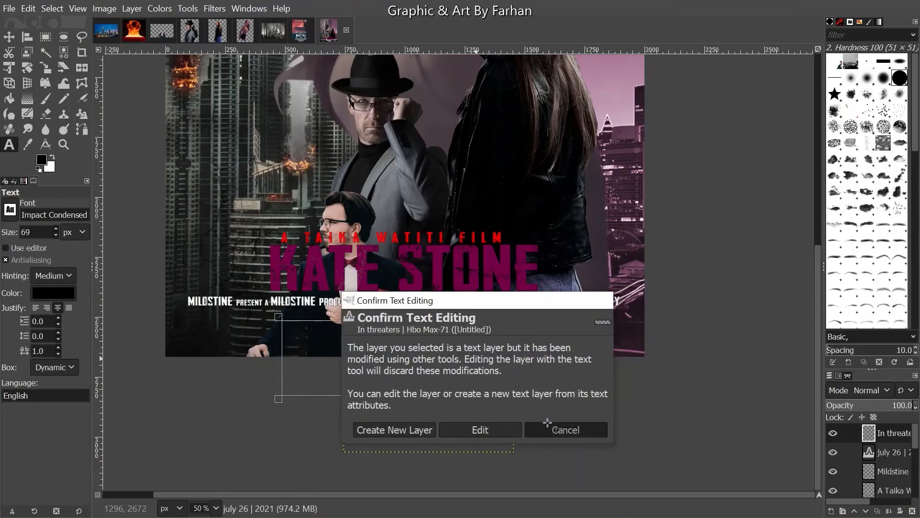
{"action": "left_click", "coordinate": [547, 424]}
{"action": "left_click", "coordinate": [471, 419]}
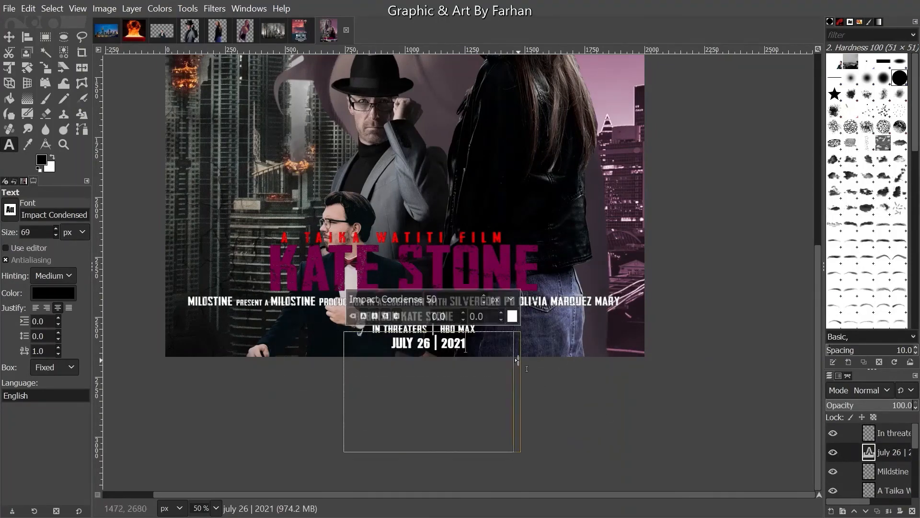
{"action": "left_click_drag", "start_coordinate": [517, 361], "coordinate": [648, 344]}
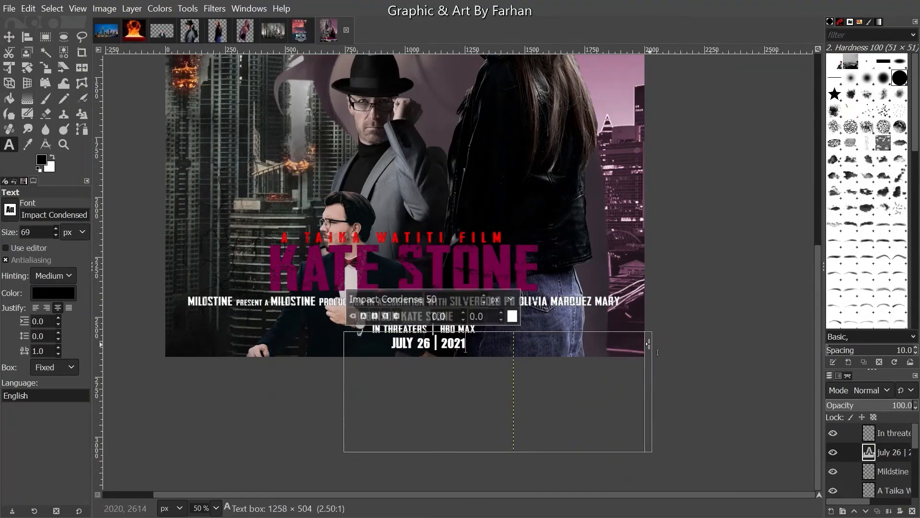
{"action": "left_click_drag", "start_coordinate": [344, 372], "coordinate": [165, 356]}
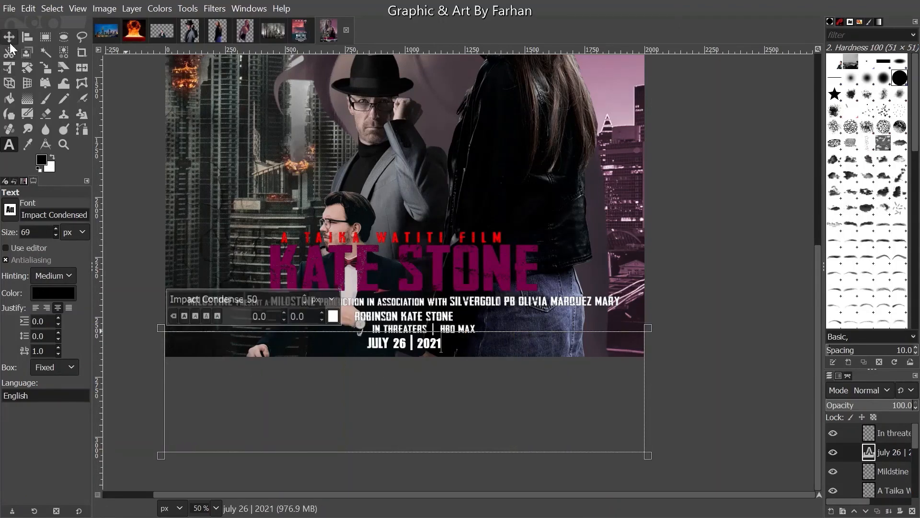
- Select the July 26 layer's alpha and open Stroke Selection, then cancel without stroking
{"action": "left_click", "coordinate": [9, 37]}
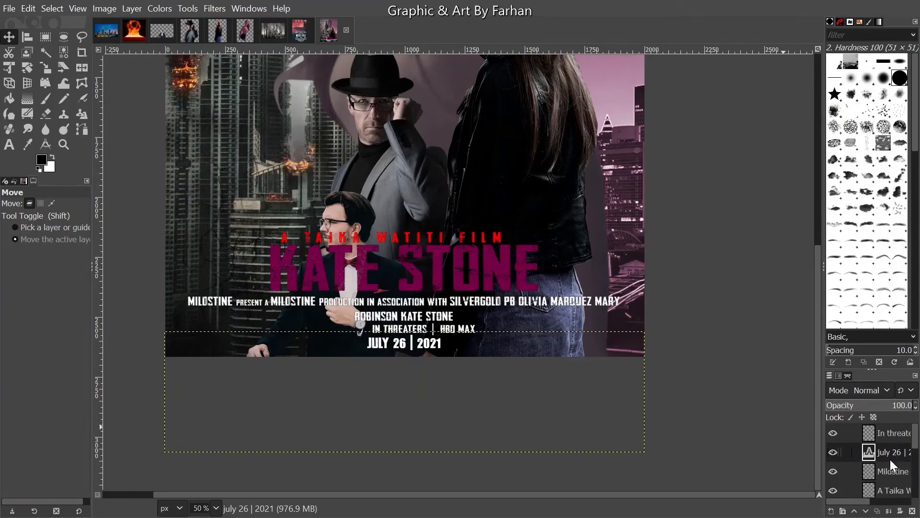
{"action": "scroll", "coordinate": [890, 458], "scroll_direction": "down", "scroll_amount": 3}
{"action": "scroll", "coordinate": [887, 444], "scroll_direction": "up", "scroll_amount": 3}
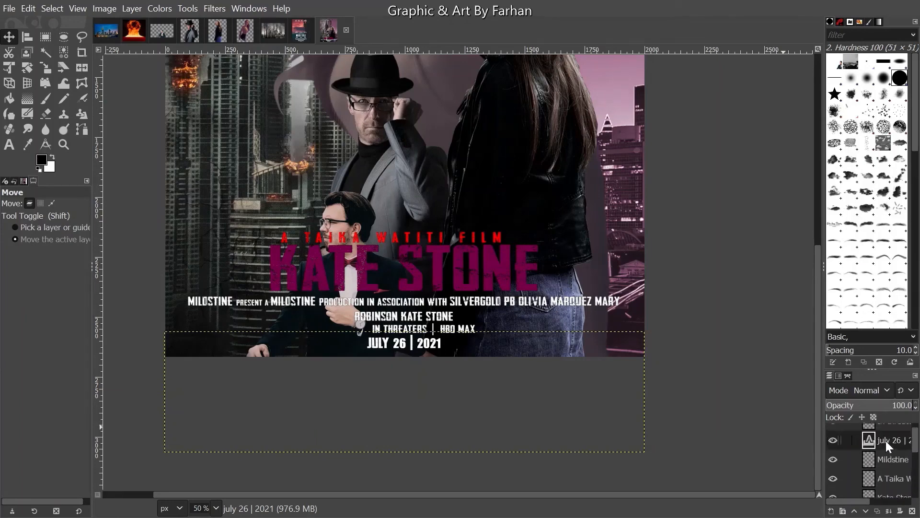
{"action": "right_click", "coordinate": [886, 441]}
{"action": "left_click", "coordinate": [832, 490]}
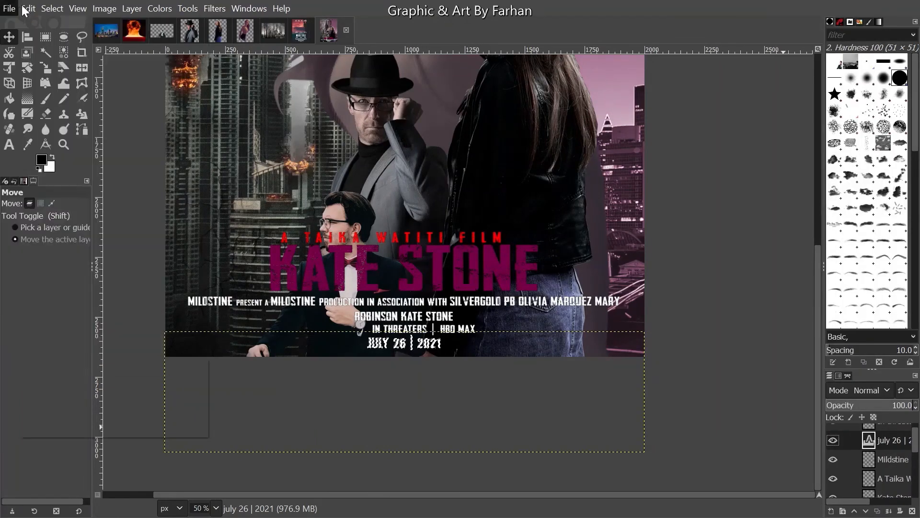
{"action": "left_click", "coordinate": [28, 8]}
{"action": "left_click", "coordinate": [62, 324]}
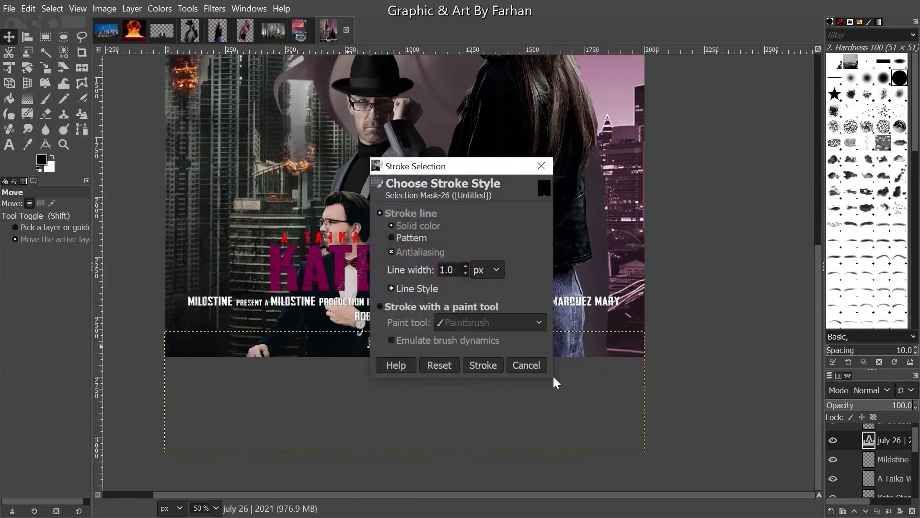
{"action": "left_click", "coordinate": [527, 365]}
- Try to edit the date text, cancelling the text-editing prompt twice
{"action": "scroll", "coordinate": [406, 346], "scroll_direction": "up", "scroll_amount": 3}
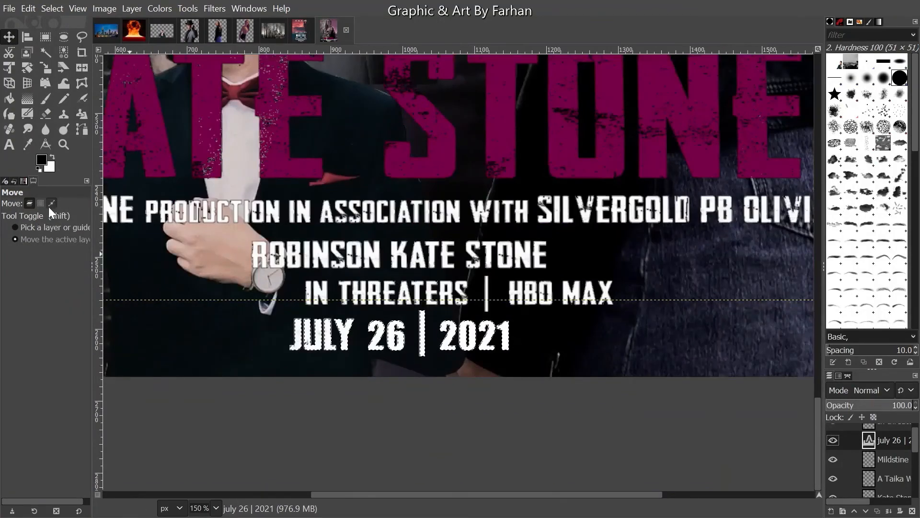
{"action": "left_click", "coordinate": [8, 144]}
{"action": "left_click", "coordinate": [417, 336]}
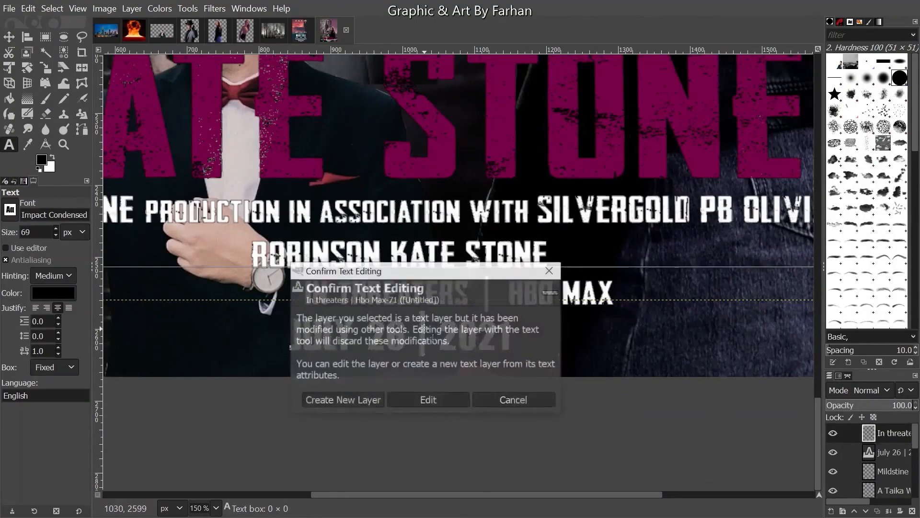
{"action": "left_click", "coordinate": [511, 398]}
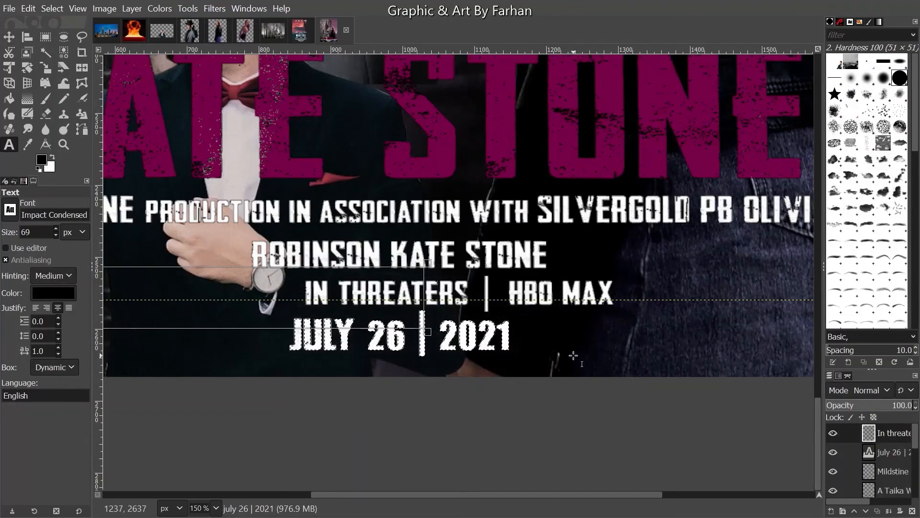
{"action": "left_click", "coordinate": [507, 336]}
{"action": "left_click", "coordinate": [599, 406]}
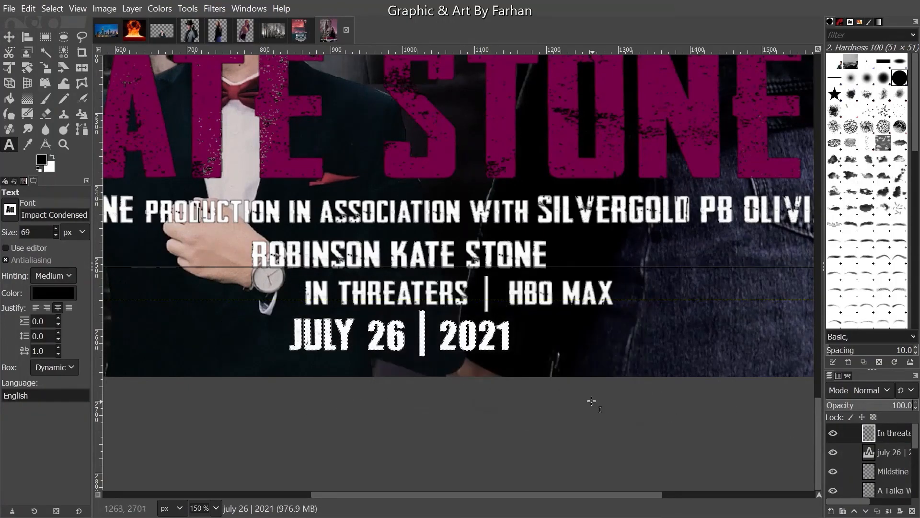
- Remove the active selection with Select > None
{"action": "left_click", "coordinate": [28, 8]}
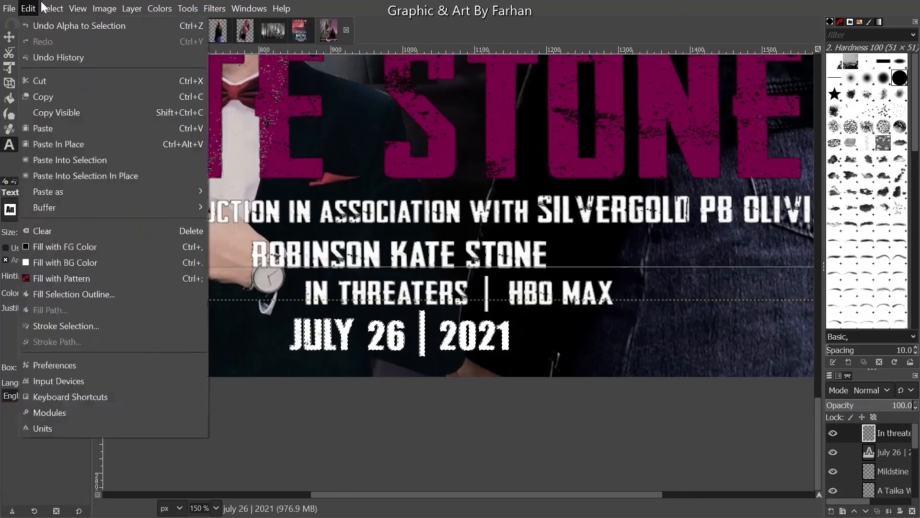
{"action": "mouse_move", "coordinate": [52, 8]}
{"action": "left_click", "coordinate": [55, 38]}
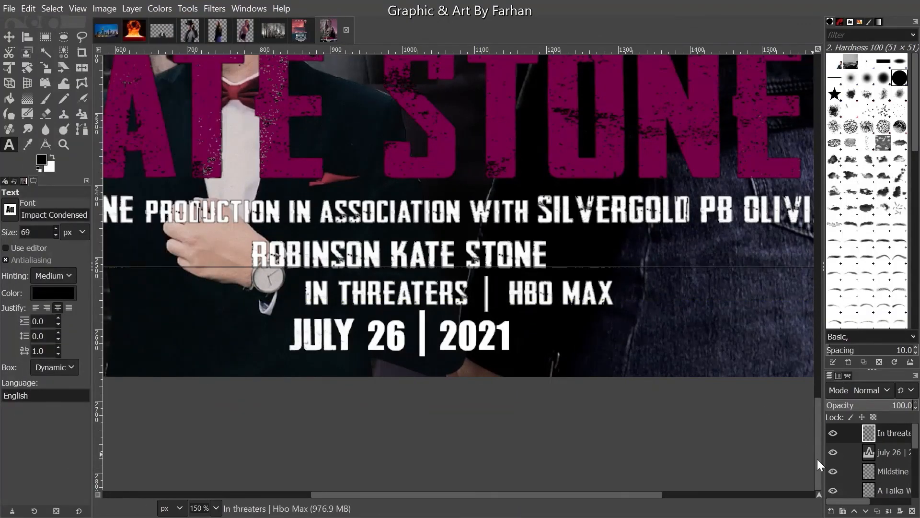
{"action": "left_click", "coordinate": [903, 462]}
- Delete the '|' divider bar so the date reads JULY 26 2021
{"action": "left_click_drag", "start_coordinate": [511, 341], "coordinate": [417, 338]}
{"action": "left_click", "coordinate": [439, 338]}
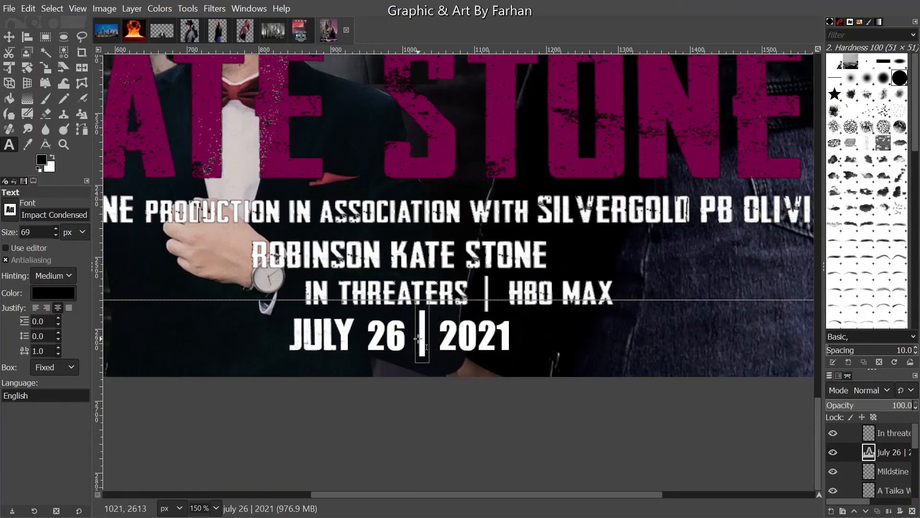
{"action": "key", "text": "BackSpace"}
{"action": "key", "text": "BackSpace"}
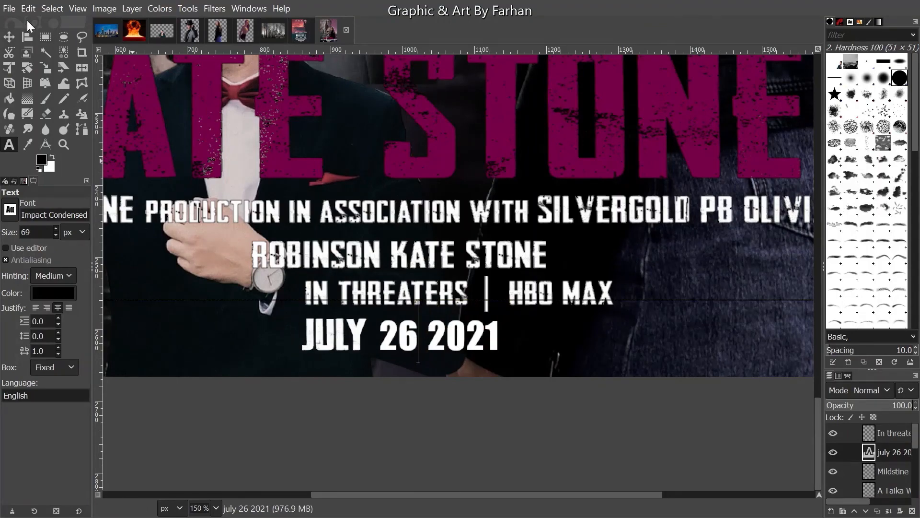
- Stroke the date text's alpha selection with a 1 px outline
{"action": "left_click", "coordinate": [10, 37]}
{"action": "scroll", "coordinate": [583, 343], "scroll_direction": "down", "scroll_amount": 3}
{"action": "left_click_drag", "start_coordinate": [598, 337], "coordinate": [514, 351]}
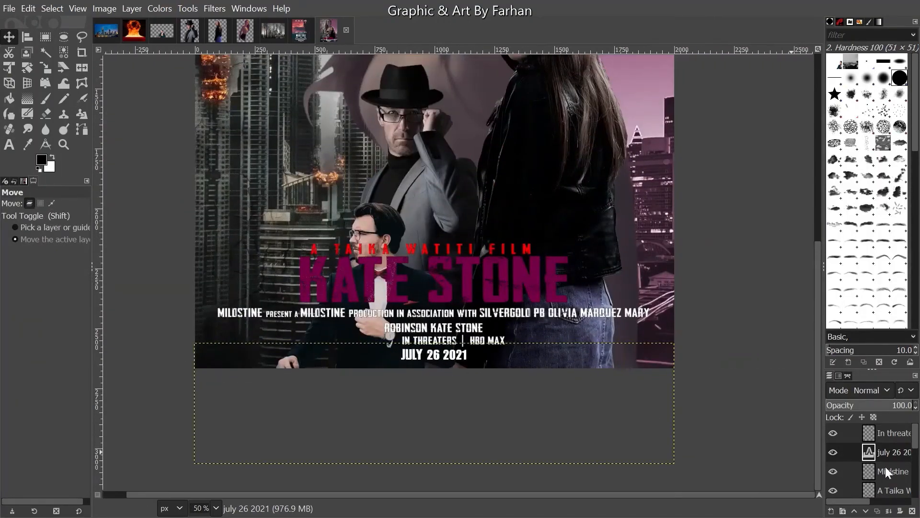
{"action": "right_click", "coordinate": [897, 452]}
{"action": "left_click", "coordinate": [815, 493]}
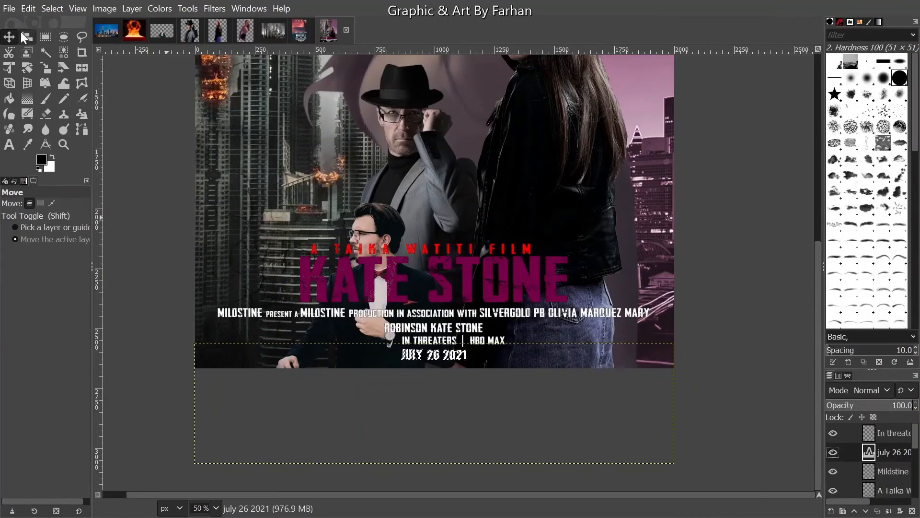
{"action": "left_click", "coordinate": [28, 9]}
{"action": "left_click", "coordinate": [63, 326]}
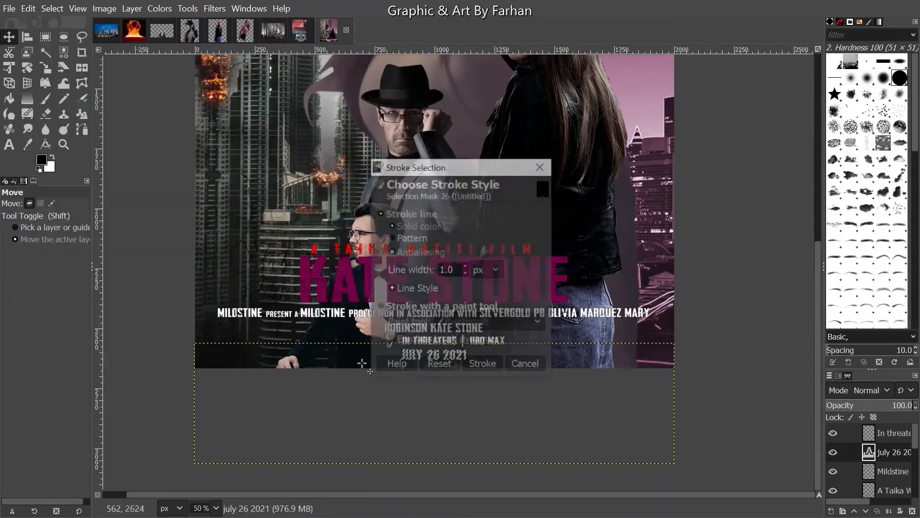
{"action": "left_click", "coordinate": [481, 364]}
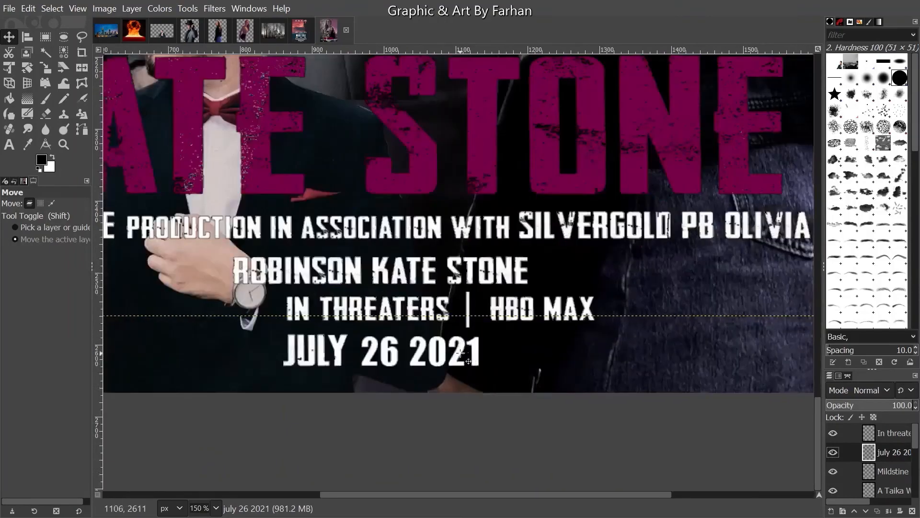
- Select the In threaters layer's text shape and shrink the selection by 1 px
{"action": "scroll", "coordinate": [507, 352], "scroll_direction": "up", "scroll_amount": 3}
{"action": "scroll", "coordinate": [508, 353], "scroll_direction": "up", "scroll_amount": 2}
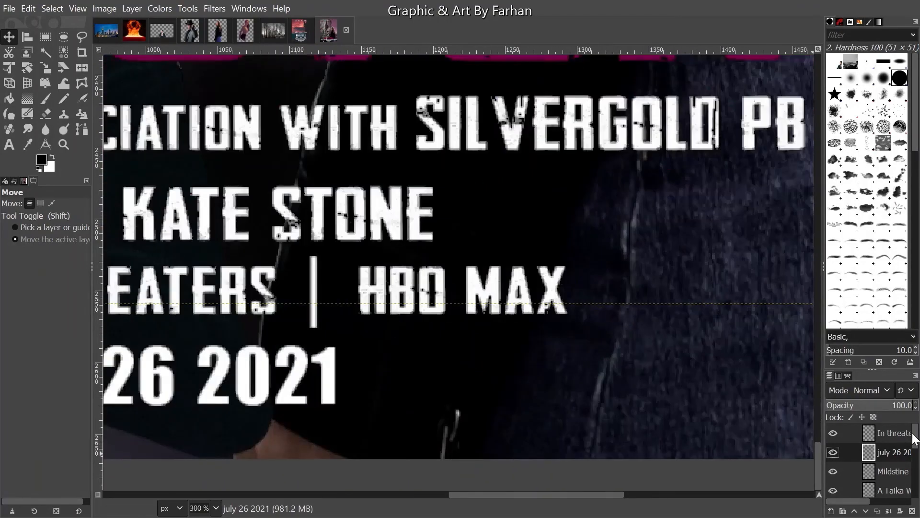
{"action": "left_click", "coordinate": [904, 439]}
{"action": "right_click", "coordinate": [904, 439]}
{"action": "left_click", "coordinate": [847, 416]}
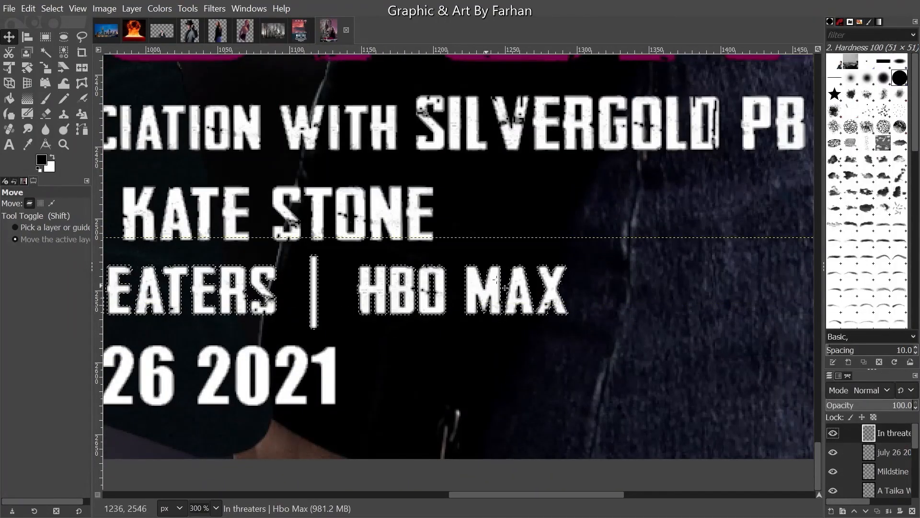
{"action": "scroll", "coordinate": [489, 426], "scroll_direction": "up", "scroll_amount": 2}
{"action": "scroll", "coordinate": [553, 307], "scroll_direction": "up", "scroll_amount": 1}
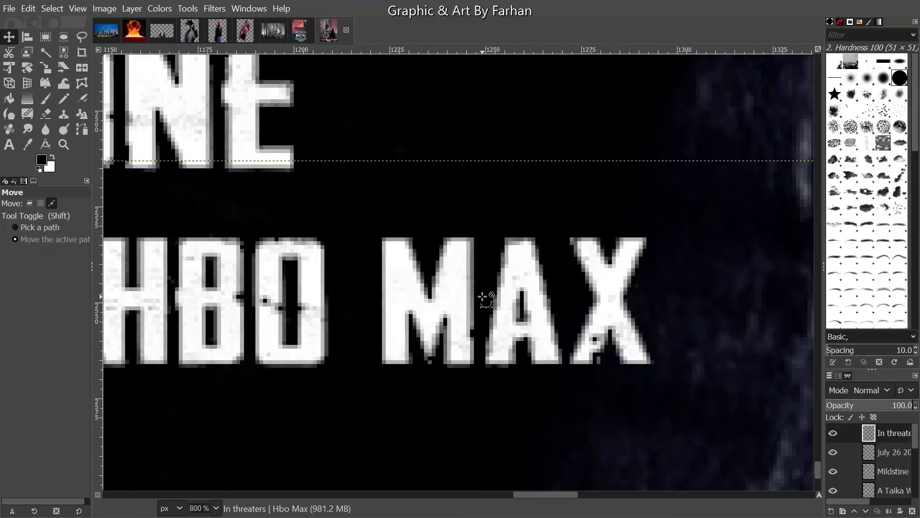
{"action": "left_click", "coordinate": [52, 8]}
{"action": "left_click", "coordinate": [70, 175]}
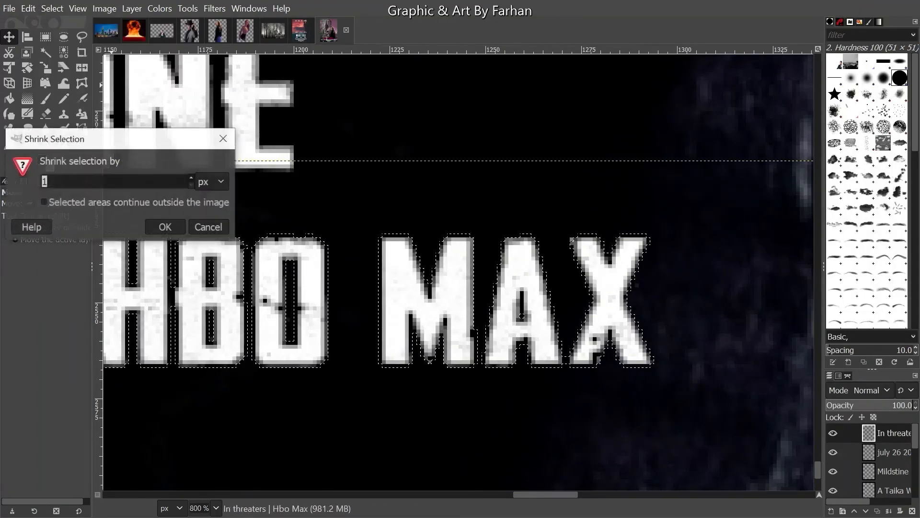
{"action": "left_click", "coordinate": [166, 227]}
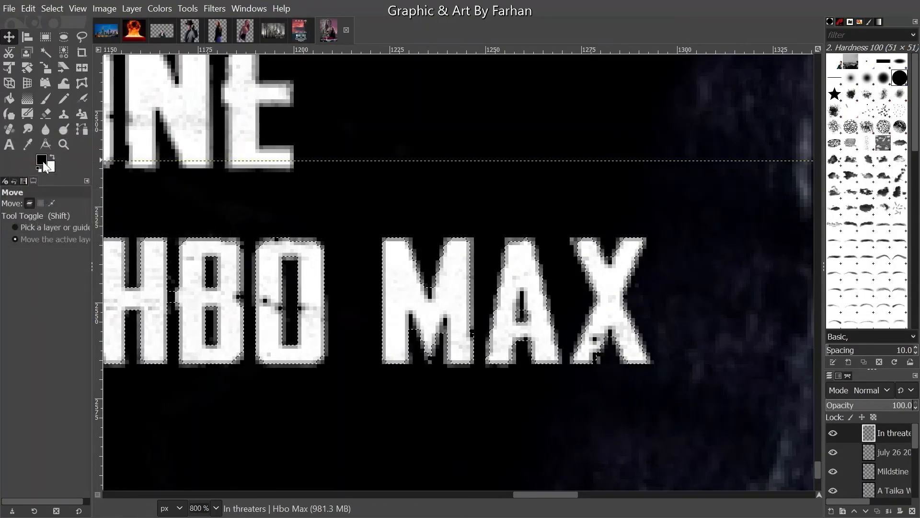
- Set the foreground to magenta d100df and paint over MAX with a size 21 brush
{"action": "left_click", "coordinate": [43, 160]}
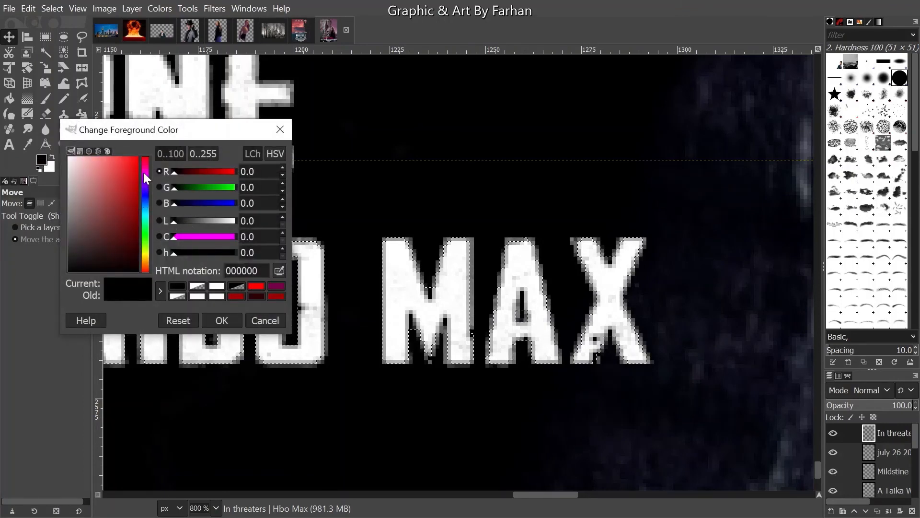
{"action": "left_click", "coordinate": [140, 178]}
{"action": "left_click", "coordinate": [209, 318]}
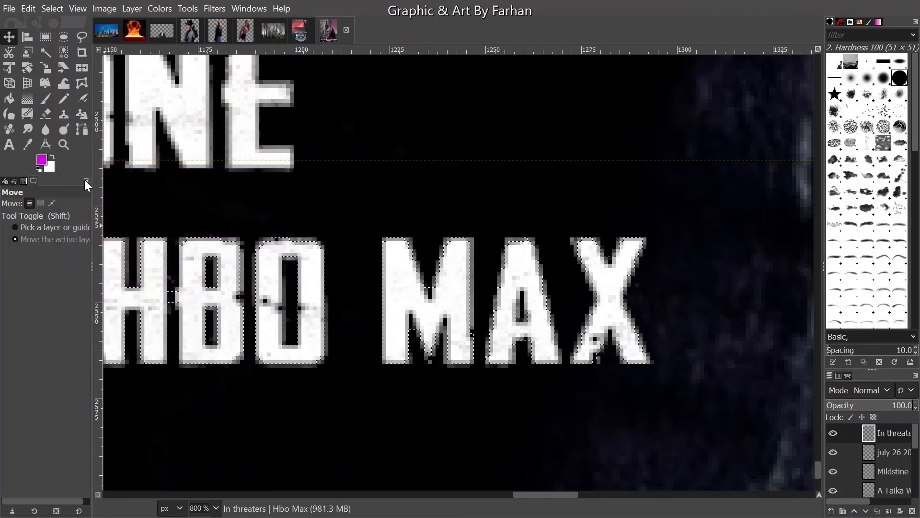
{"action": "left_click", "coordinate": [46, 98]}
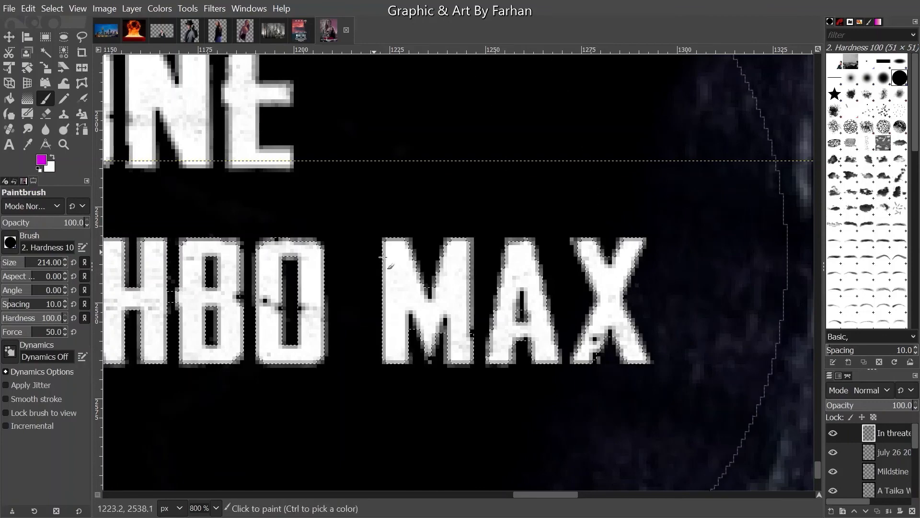
{"action": "left_click_drag", "start_coordinate": [25, 262], "coordinate": [8, 267]}
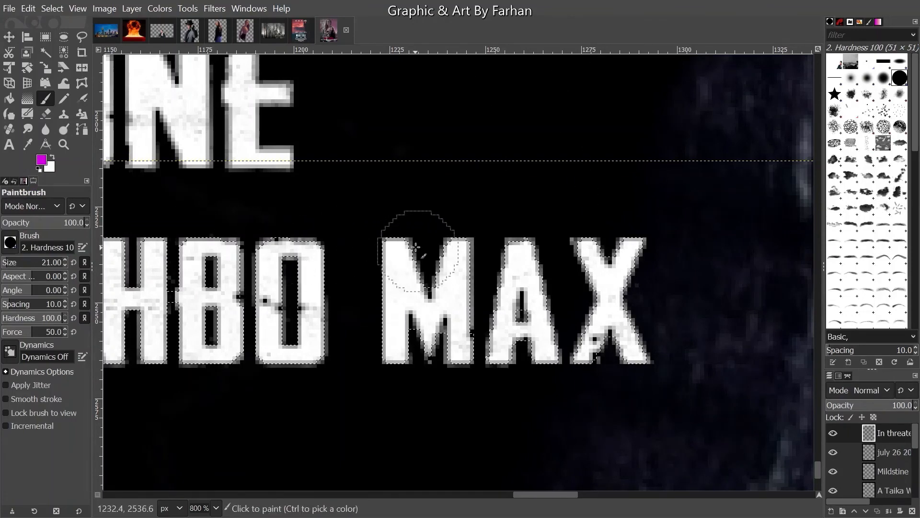
{"action": "mouse_move", "coordinate": [411, 249]}
{"action": "left_mouse_down"}
{"action": "mouse_move", "coordinate": [398, 324]}
{"action": "mouse_move", "coordinate": [414, 331]}
{"action": "left_mouse_up"}
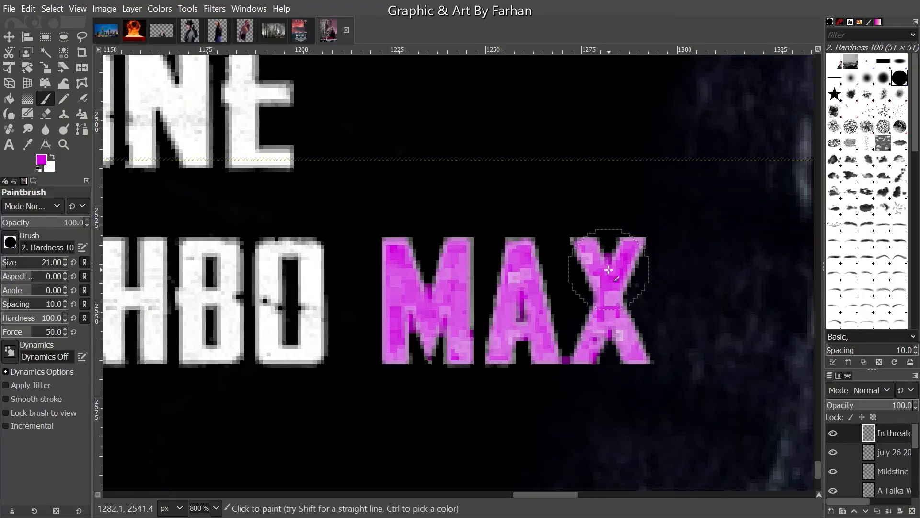
{"action": "scroll", "coordinate": [623, 300], "scroll_direction": "down", "scroll_amount": 3}
{"action": "scroll", "coordinate": [639, 299], "scroll_direction": "down", "scroll_amount": 5}
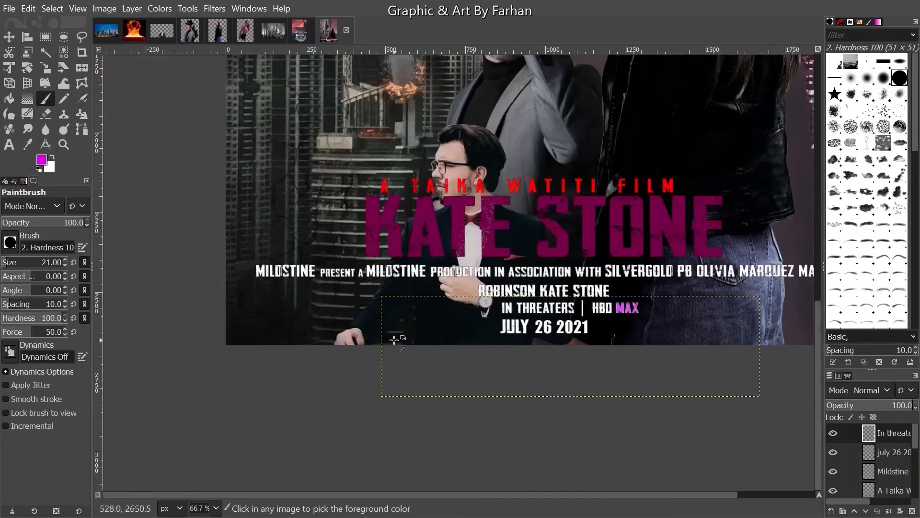
{"action": "scroll", "coordinate": [392, 342], "scroll_direction": "up", "scroll_amount": 5}
{"action": "scroll", "coordinate": [389, 335], "scroll_direction": "down", "scroll_amount": 1}
{"action": "scroll", "coordinate": [273, 306], "scroll_direction": "down", "scroll_amount": 2}
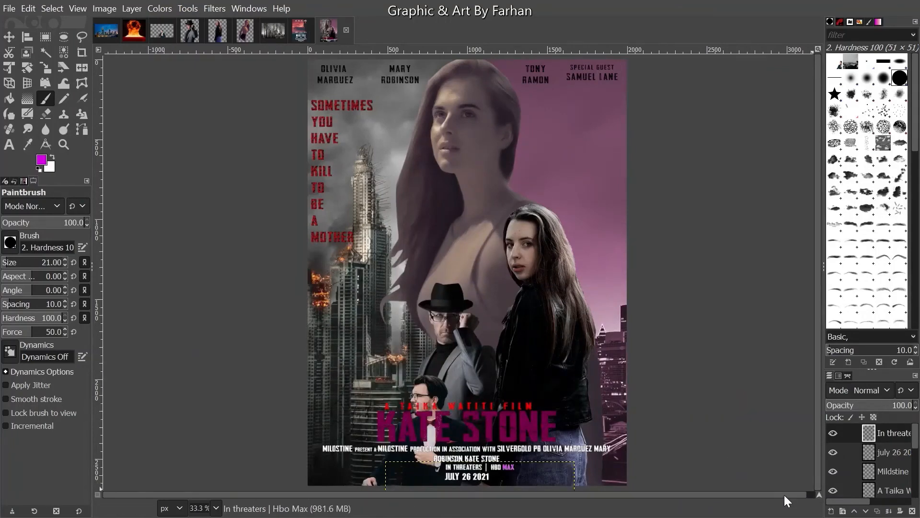
{"action": "left_click_drag", "start_coordinate": [785, 494], "coordinate": [795, 494]}
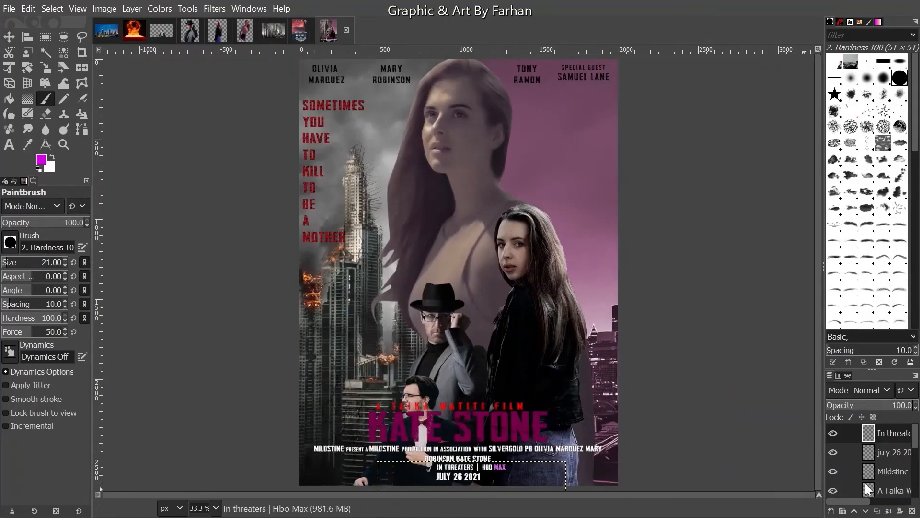
{"action": "left_click", "coordinate": [215, 508]}
{"action": "left_click", "coordinate": [210, 480]}
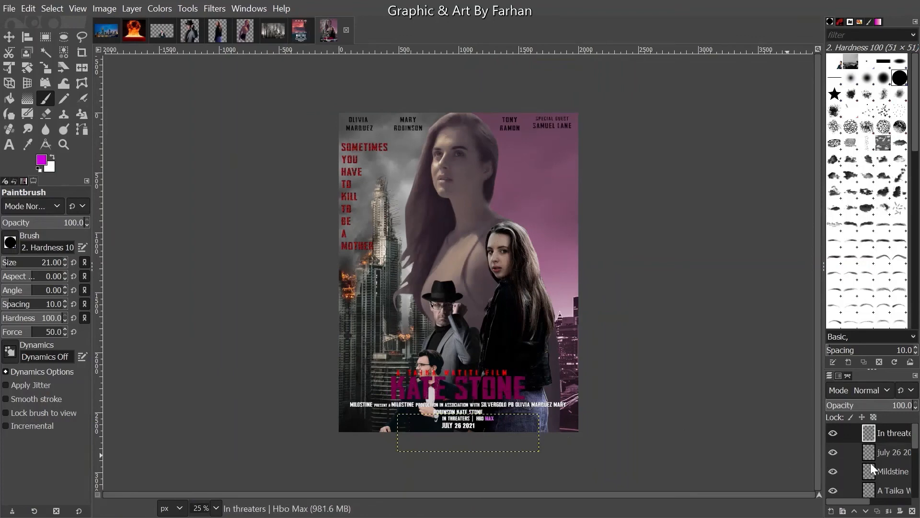
{"action": "scroll", "coordinate": [892, 474], "scroll_direction": "down", "scroll_amount": 5}
{"action": "left_click", "coordinate": [895, 492]}
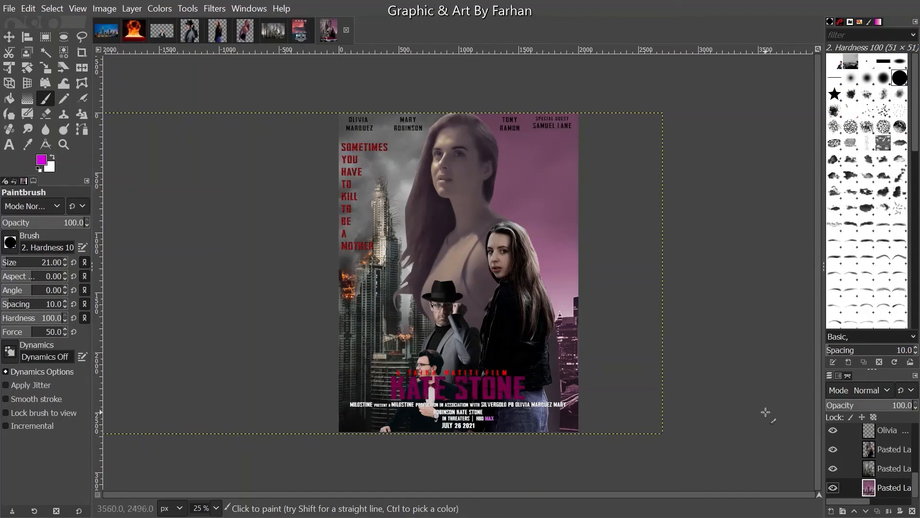
{"action": "scroll", "coordinate": [439, 290], "scroll_direction": "up", "scroll_amount": 6}
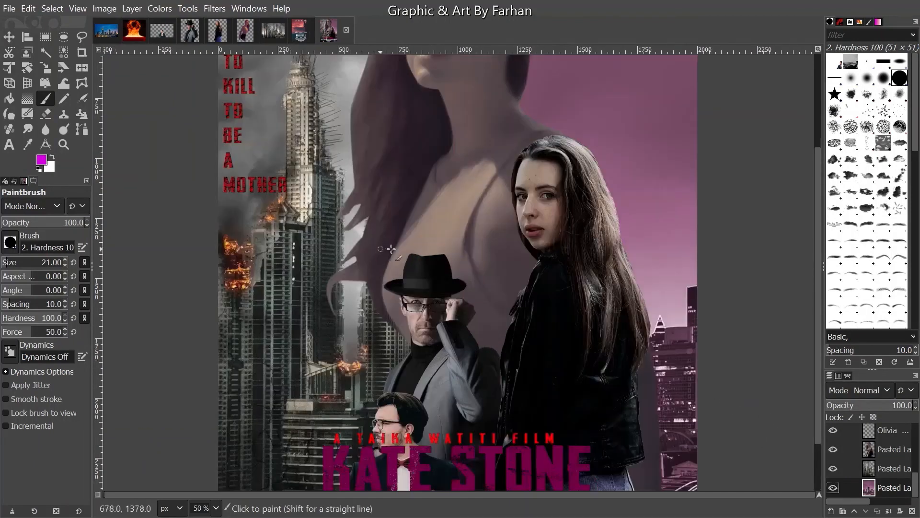
{"action": "left_click_drag", "start_coordinate": [444, 394], "coordinate": [427, 115]}
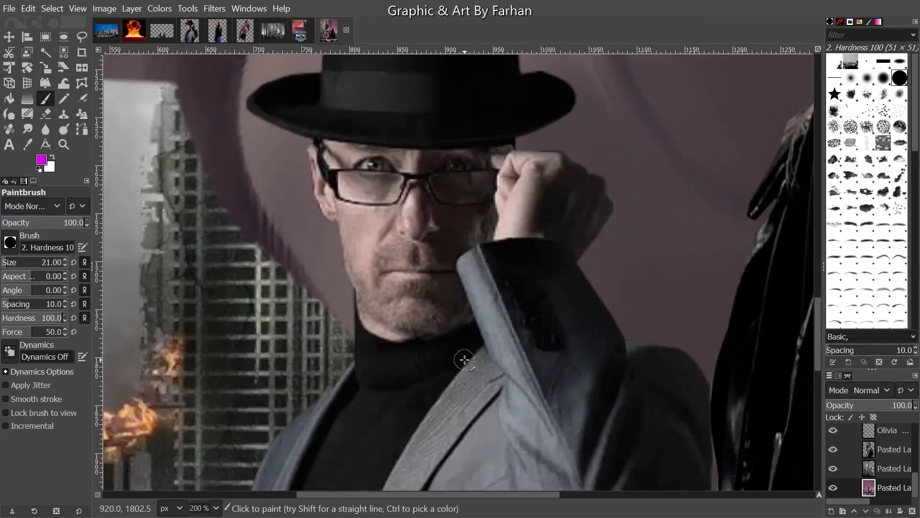
{"action": "left_click_drag", "start_coordinate": [440, 310], "coordinate": [546, 55]}
{"action": "left_click_drag", "start_coordinate": [429, 342], "coordinate": [444, 224]}
{"action": "scroll", "coordinate": [444, 224], "scroll_direction": "down", "scroll_amount": 1}
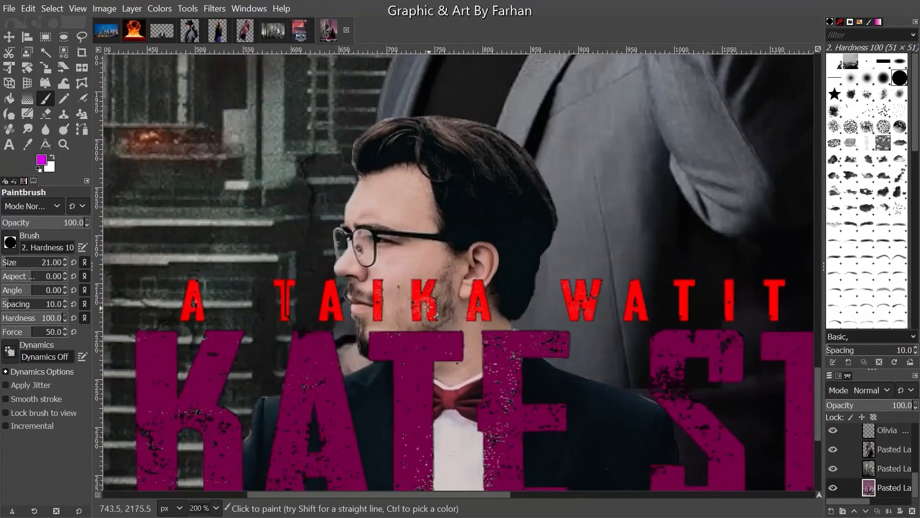
{"action": "scroll", "coordinate": [334, 338], "scroll_direction": "down", "scroll_amount": 1}
{"action": "scroll", "coordinate": [334, 339], "scroll_direction": "down", "scroll_amount": 2}
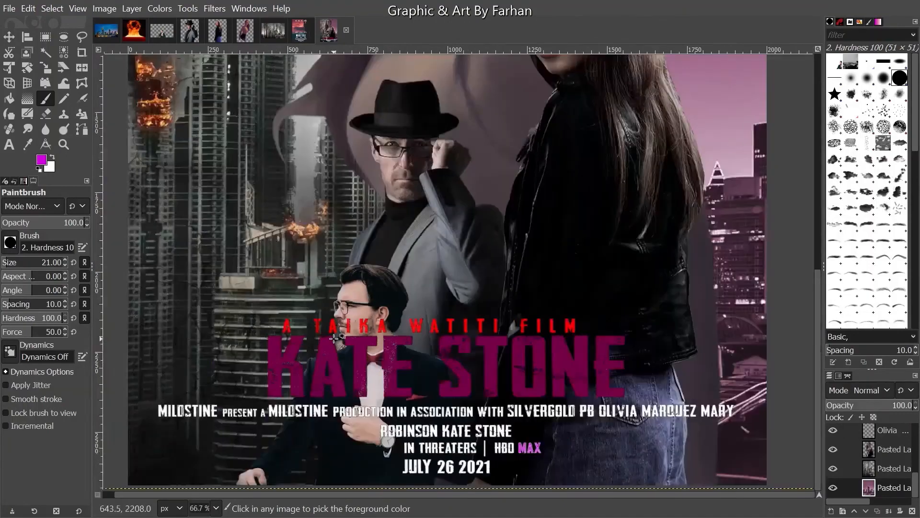
{"action": "scroll", "coordinate": [334, 338], "scroll_direction": "down", "scroll_amount": 2}
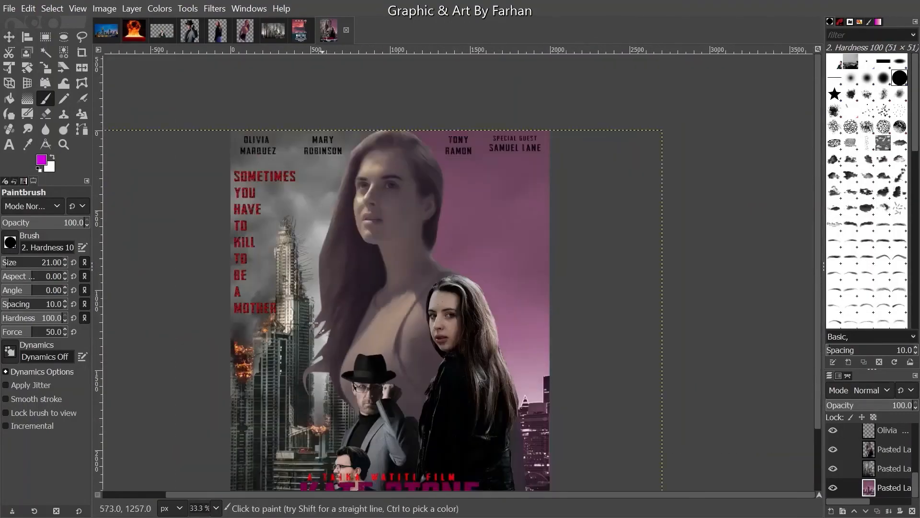
{"action": "left_click_drag", "start_coordinate": [571, 494], "coordinate": [372, 496]}
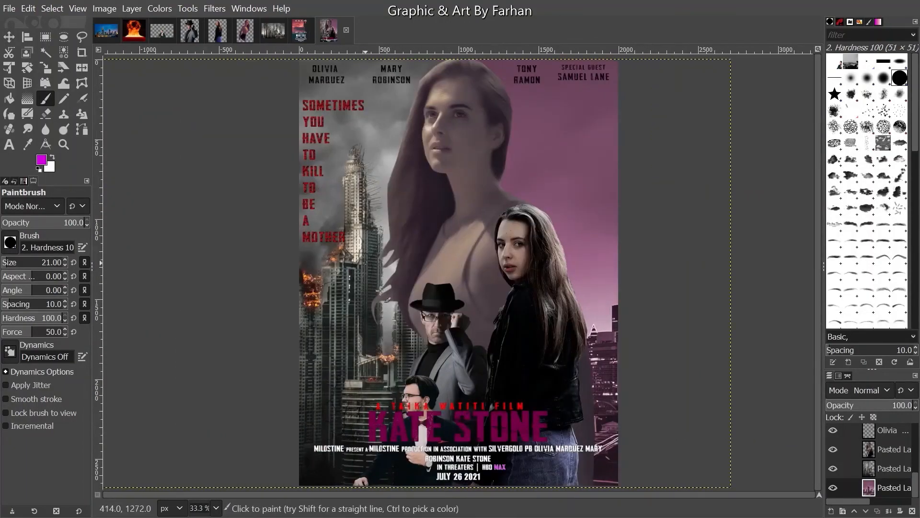